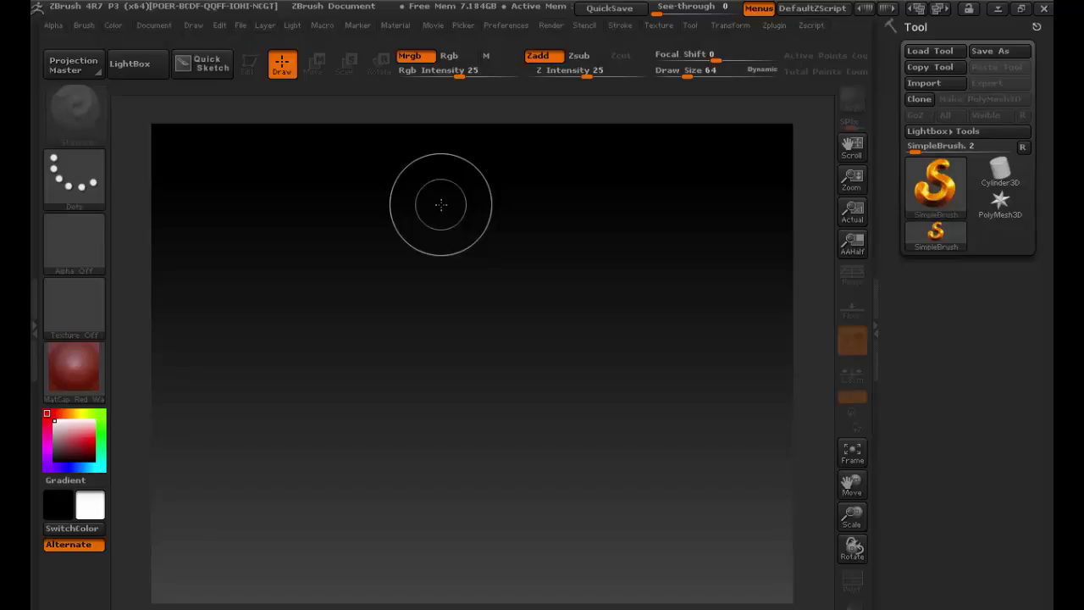
Step: Paint a test stroke with the SimpleBrush, and replace the canvas with a new document sized to the workspace
{"action": "mouse_move", "coordinate": [942, 186]}
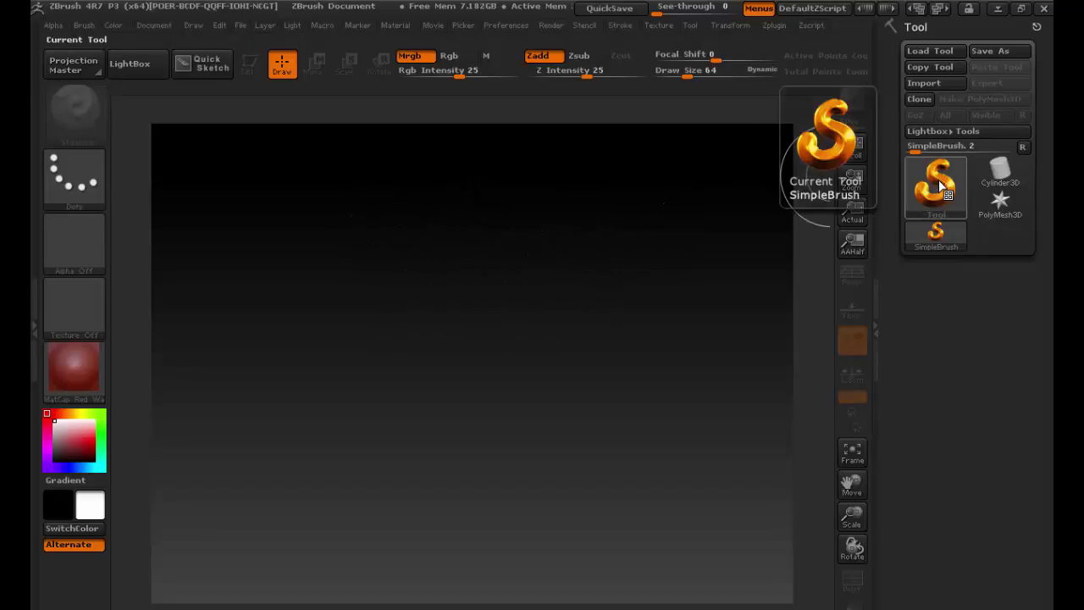
{"action": "mouse_move", "coordinate": [350, 271]}
{"action": "left_mouse_down"}
{"action": "mouse_move", "coordinate": [558, 217]}
{"action": "mouse_move", "coordinate": [405, 285]}
{"action": "mouse_move", "coordinate": [425, 363]}
{"action": "mouse_move", "coordinate": [518, 372]}
{"action": "mouse_move", "coordinate": [414, 363]}
{"action": "left_mouse_up"}
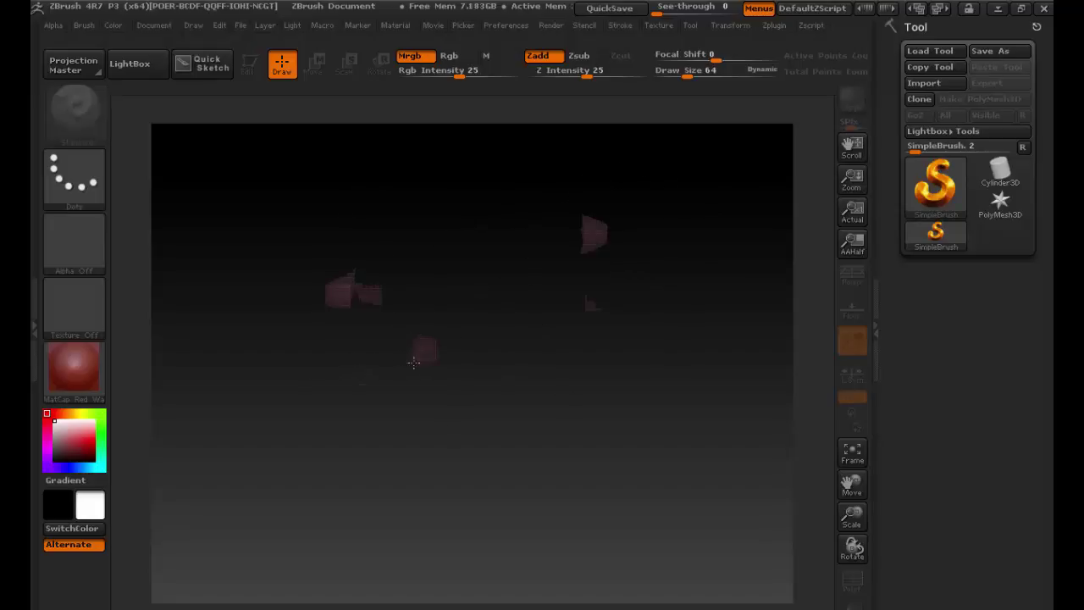
{"action": "left_click", "coordinate": [152, 25]}
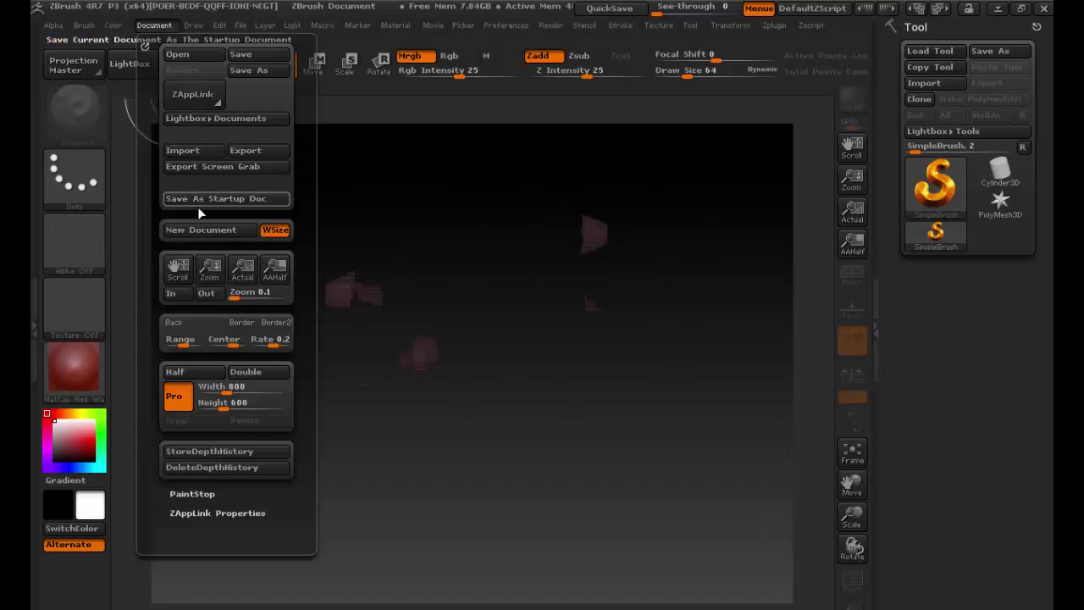
{"action": "left_click", "coordinate": [201, 229]}
{"action": "left_click", "coordinate": [597, 366]}
Step: Paint many overlapping SimpleBrush strokes across the middle of the blank canvas
{"action": "mouse_move", "coordinate": [482, 405]}
{"action": "left_mouse_down"}
{"action": "mouse_move", "coordinate": [520, 376]}
{"action": "mouse_move", "coordinate": [412, 354]}
{"action": "mouse_move", "coordinate": [381, 280]}
{"action": "mouse_move", "coordinate": [577, 283]}
{"action": "mouse_move", "coordinate": [592, 254]}
{"action": "mouse_move", "coordinate": [644, 407]}
{"action": "mouse_move", "coordinate": [704, 367]}
{"action": "left_mouse_up"}
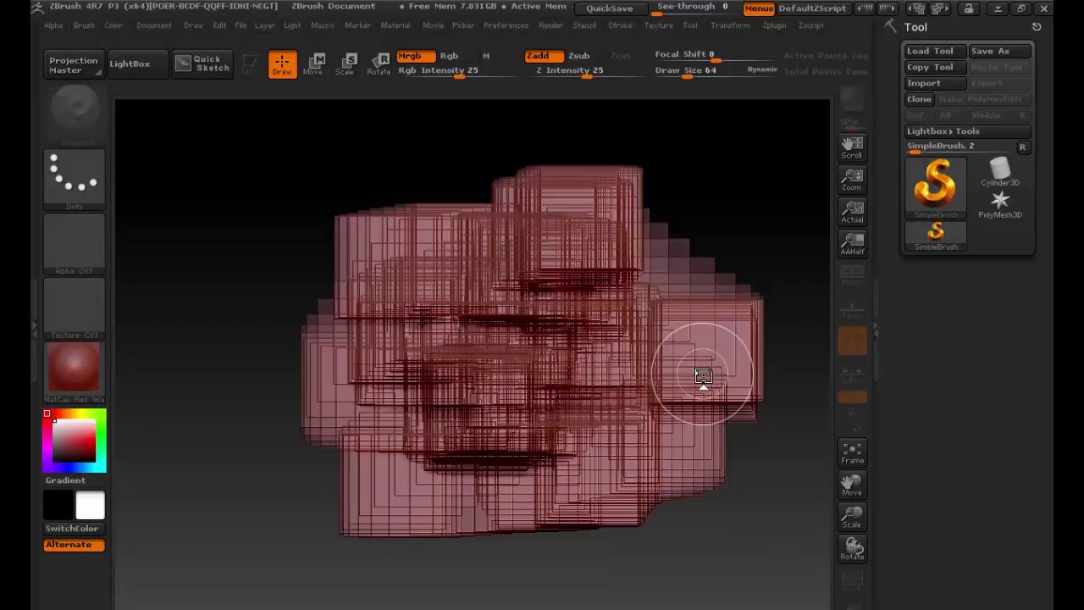
{"action": "mouse_move", "coordinate": [565, 269]}
{"action": "left_mouse_down"}
{"action": "mouse_move", "coordinate": [584, 273]}
{"action": "mouse_move", "coordinate": [555, 268]}
{"action": "mouse_move", "coordinate": [583, 252]}
{"action": "left_mouse_up"}
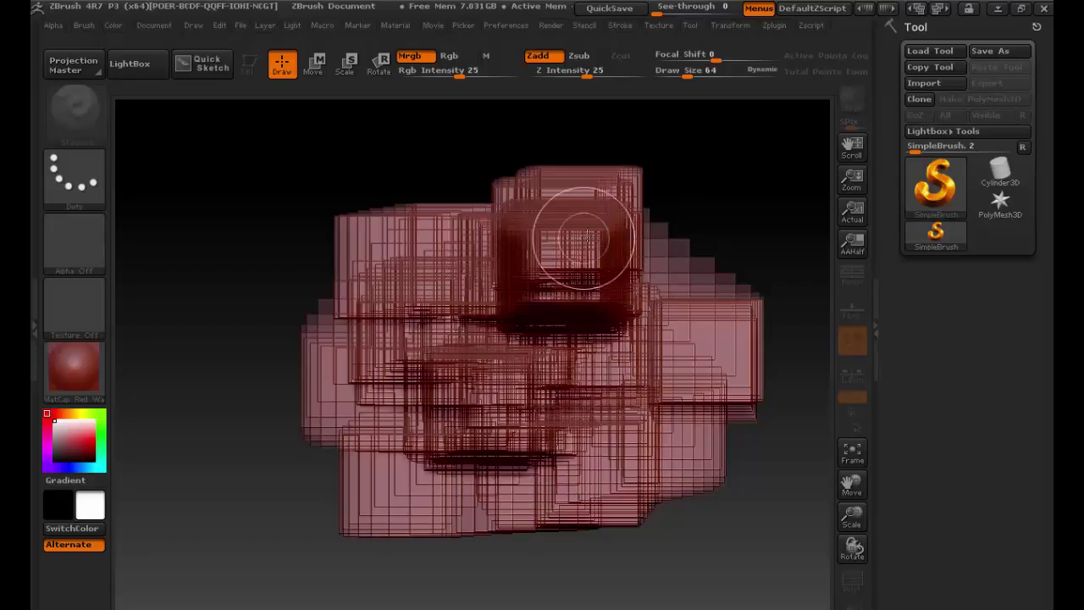
{"action": "mouse_move", "coordinate": [443, 339]}
{"action": "left_mouse_down"}
{"action": "mouse_move", "coordinate": [406, 254]}
{"action": "mouse_move", "coordinate": [401, 276]}
{"action": "mouse_move", "coordinate": [457, 355]}
{"action": "mouse_move", "coordinate": [517, 351]}
{"action": "left_mouse_up"}
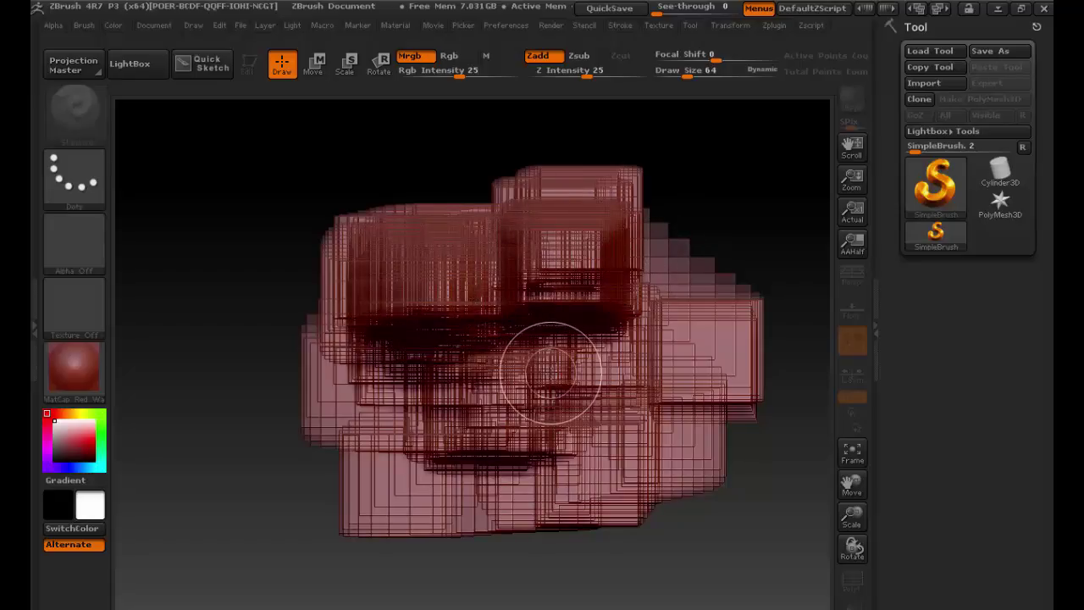
{"action": "left_click_drag", "start_coordinate": [451, 285], "coordinate": [472, 255]}
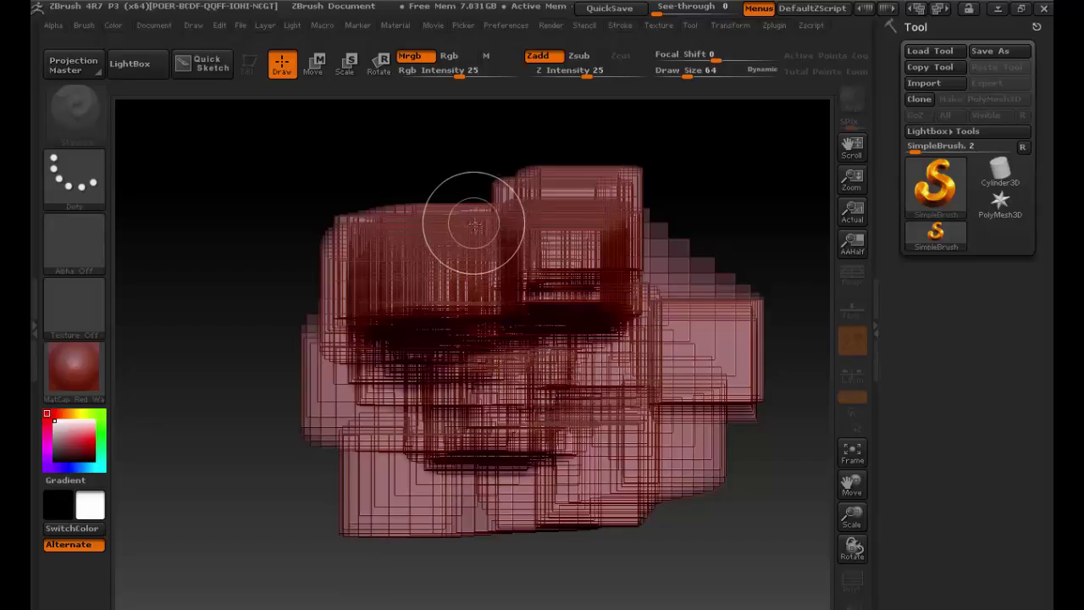
{"action": "mouse_move", "coordinate": [449, 307]}
{"action": "left_mouse_down"}
{"action": "mouse_move", "coordinate": [464, 306]}
{"action": "mouse_move", "coordinate": [474, 254]}
{"action": "mouse_move", "coordinate": [508, 271]}
{"action": "mouse_move", "coordinate": [555, 254]}
{"action": "mouse_move", "coordinate": [582, 291]}
{"action": "left_mouse_up"}
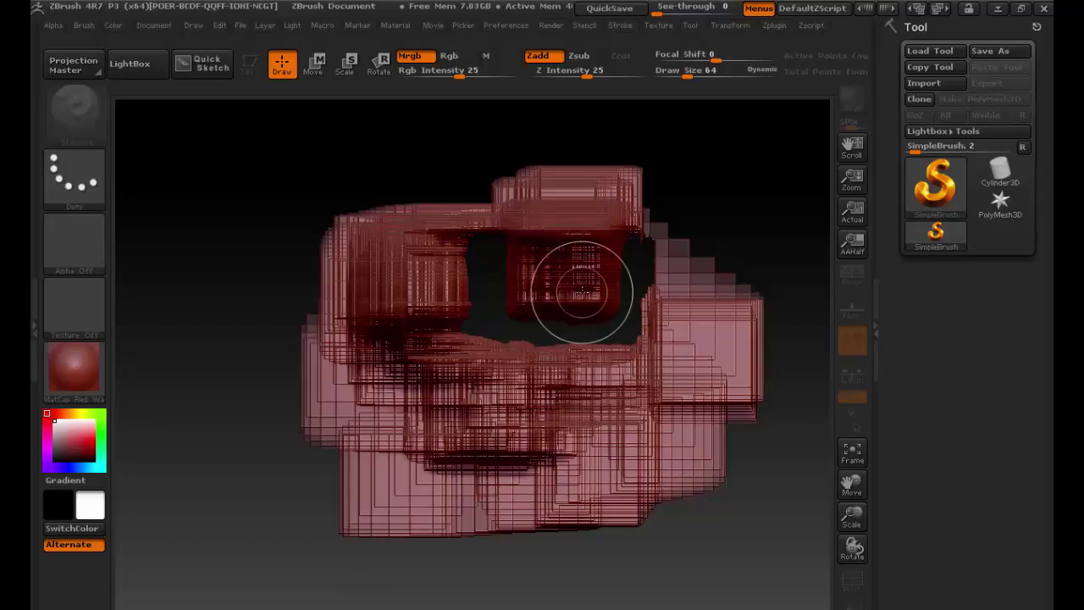
{"action": "mouse_move", "coordinate": [576, 363]}
{"action": "left_mouse_down"}
{"action": "mouse_move", "coordinate": [424, 407]}
{"action": "mouse_move", "coordinate": [399, 449]}
{"action": "mouse_move", "coordinate": [682, 383]}
{"action": "left_mouse_up"}
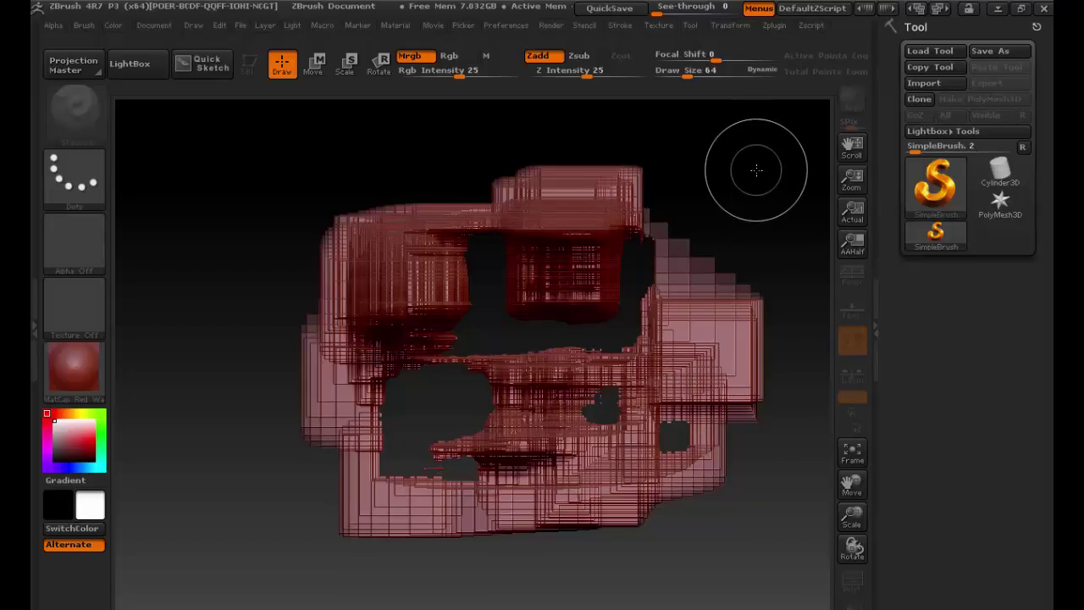
Step: Replace the painted SimpleBrush canvas with a new blank document
{"action": "left_click", "coordinate": [156, 27]}
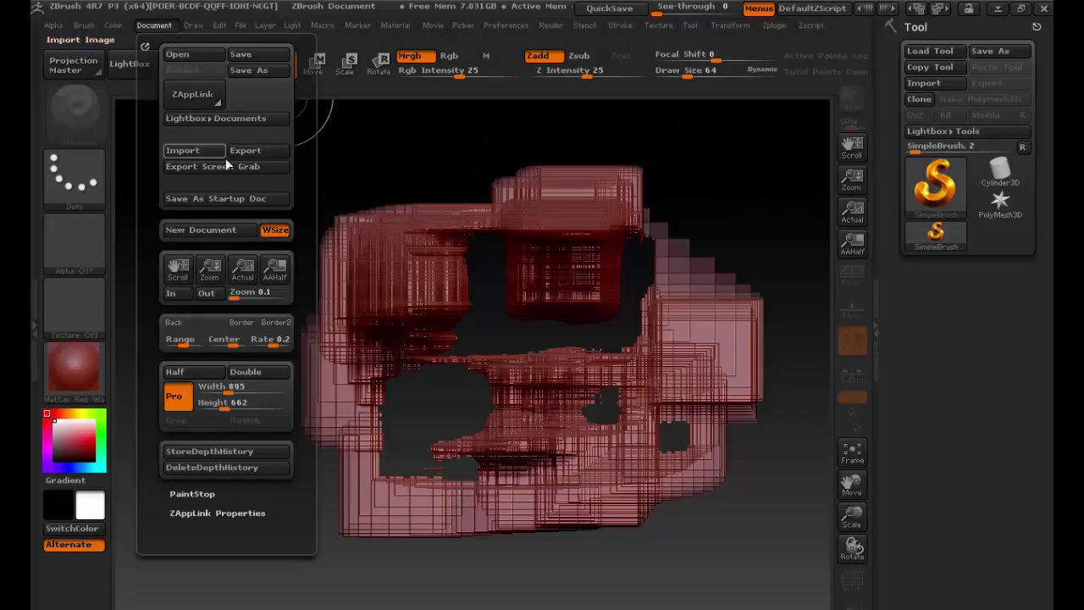
{"action": "left_click", "coordinate": [218, 233]}
{"action": "left_click", "coordinate": [602, 365]}
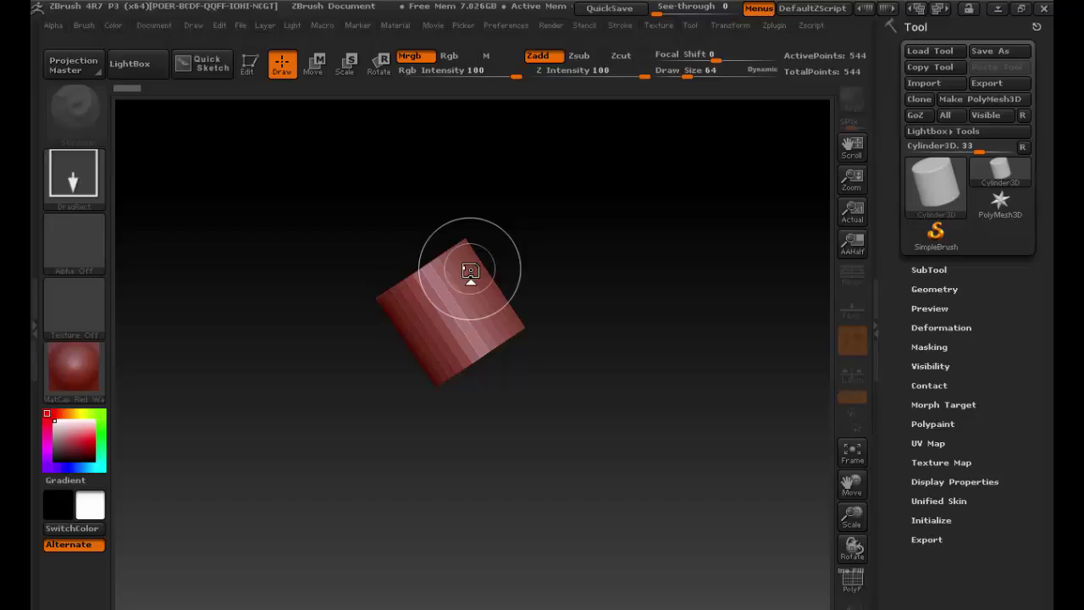
Step: Clear the canvas and place several overlapping Cylinder3D copies of different sizes and angles outside Edit mode
{"action": "key", "text": "ctrl+n"}
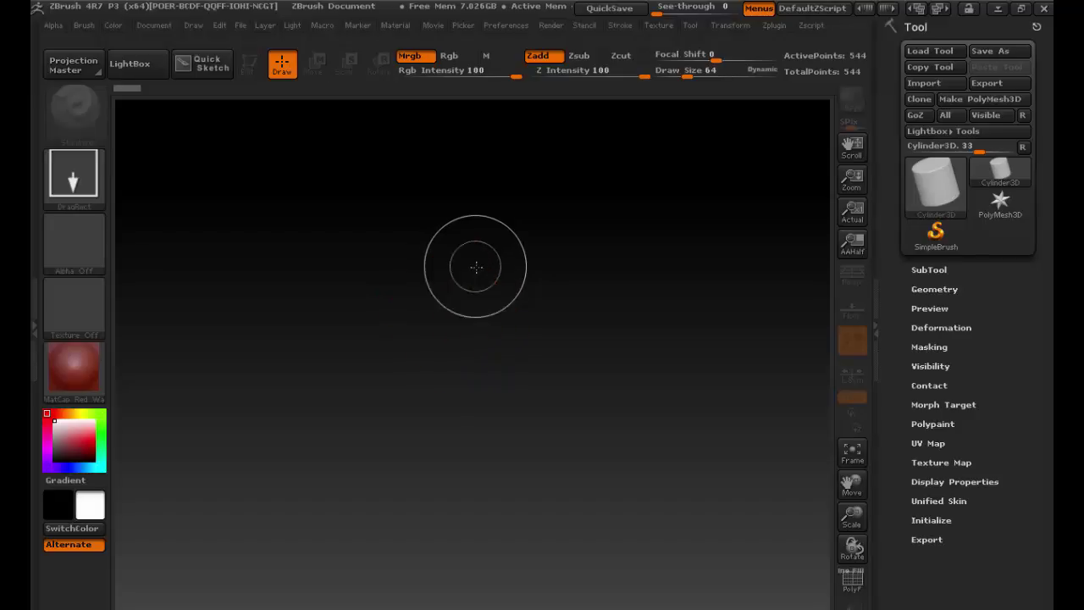
{"action": "mouse_move", "coordinate": [470, 326]}
{"action": "left_mouse_down"}
{"action": "mouse_move", "coordinate": [576, 457]}
{"action": "mouse_move", "coordinate": [412, 394]}
{"action": "mouse_move", "coordinate": [296, 310]}
{"action": "mouse_move", "coordinate": [537, 365]}
{"action": "mouse_move", "coordinate": [392, 515]}
{"action": "mouse_move", "coordinate": [446, 431]}
{"action": "mouse_move", "coordinate": [317, 437]}
{"action": "mouse_move", "coordinate": [358, 423]}
{"action": "mouse_move", "coordinate": [423, 457]}
{"action": "mouse_move", "coordinate": [464, 496]}
{"action": "left_mouse_up"}
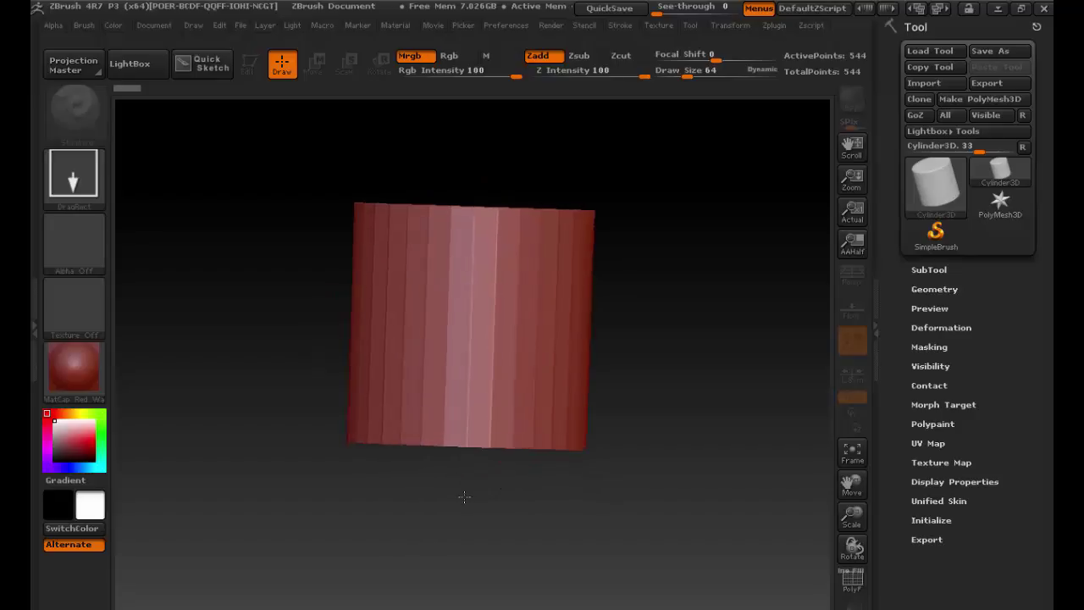
{"action": "key", "text": "t"}
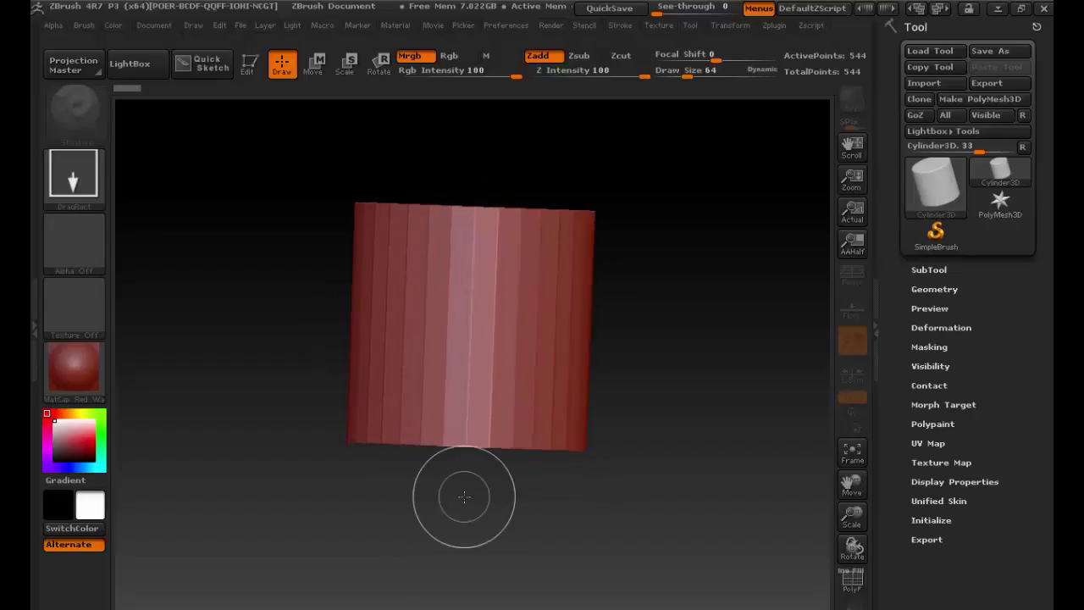
{"action": "left_click_drag", "start_coordinate": [567, 296], "coordinate": [651, 369]}
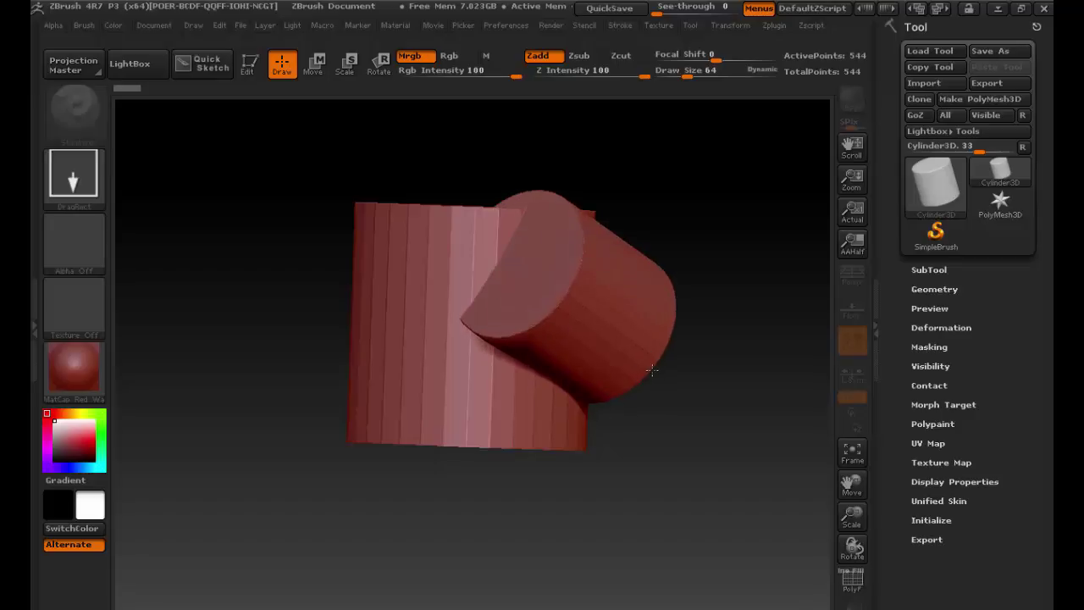
{"action": "mouse_move", "coordinate": [435, 288]}
{"action": "left_mouse_down"}
{"action": "mouse_move", "coordinate": [339, 356]}
{"action": "mouse_move", "coordinate": [491, 342]}
{"action": "left_mouse_up"}
{"action": "left_click_drag", "start_coordinate": [496, 395], "coordinate": [559, 424]}
{"action": "left_click_drag", "start_coordinate": [588, 316], "coordinate": [625, 360]}
{"action": "left_click_drag", "start_coordinate": [527, 381], "coordinate": [556, 416]}
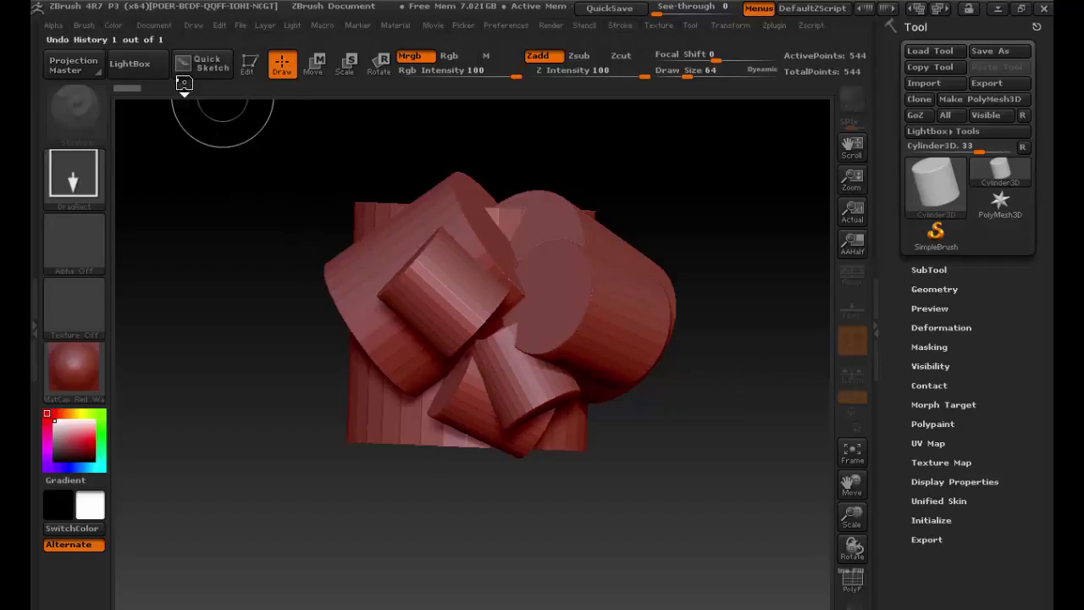
Step: Start a new blank document, and draw a single large Cylinder3D in its centre with Edit mode on
{"action": "left_click", "coordinate": [154, 25]}
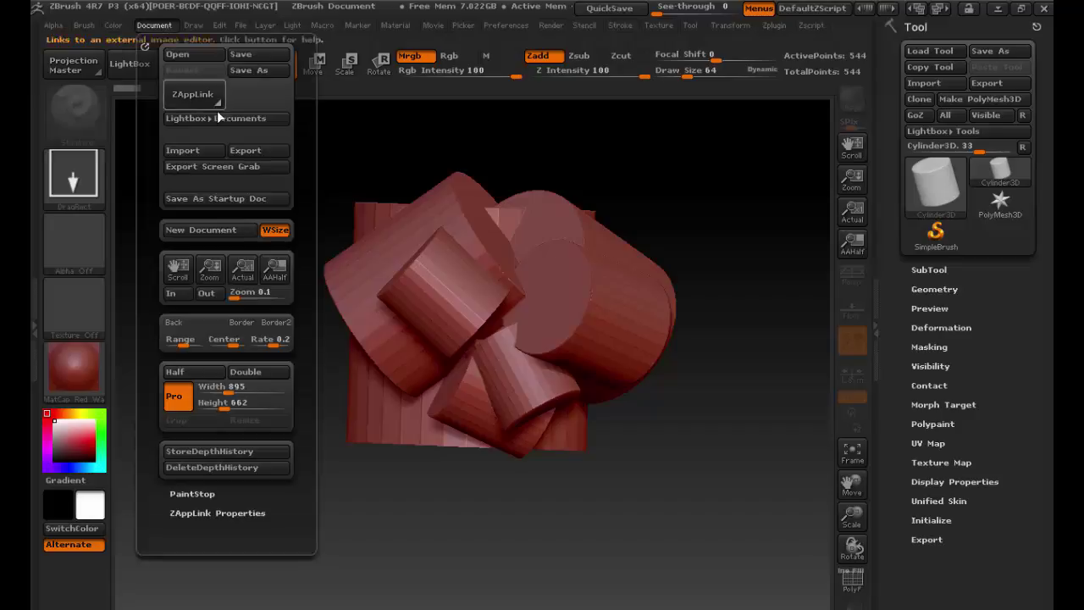
{"action": "left_click", "coordinate": [223, 228]}
{"action": "left_click", "coordinate": [599, 356]}
{"action": "left_click_drag", "start_coordinate": [508, 307], "coordinate": [655, 414]}
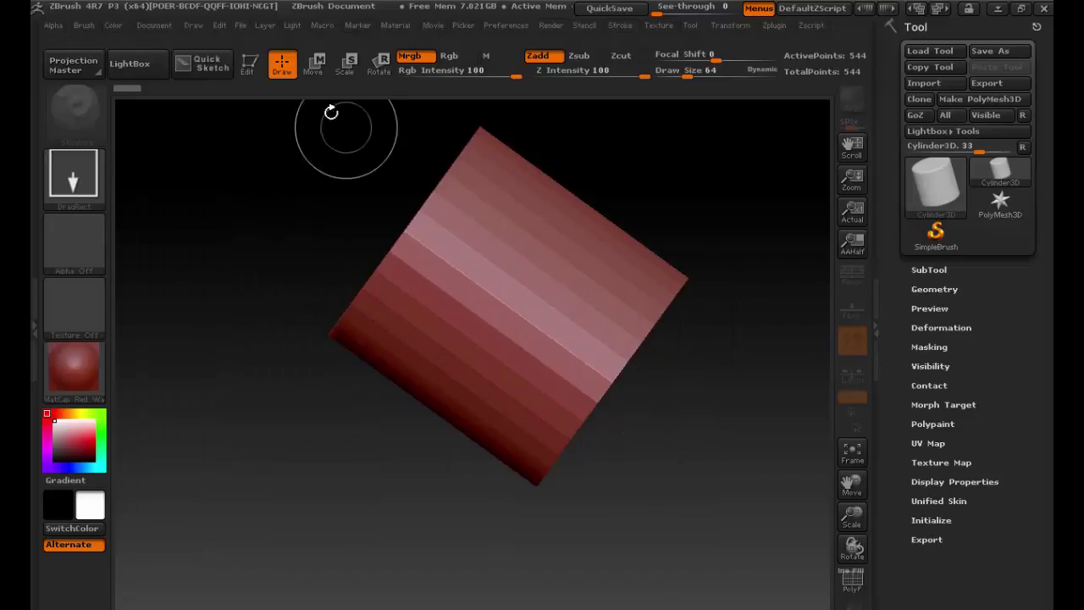
{"action": "left_click", "coordinate": [249, 67]}
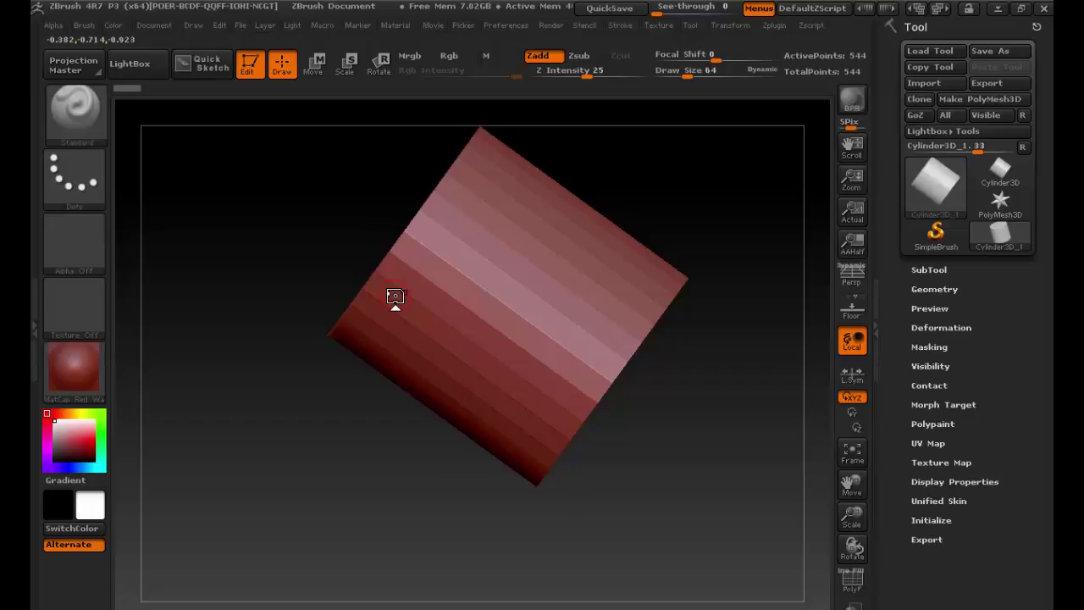
Step: Convert the primitive cylinder into a sculptable PolyMesh3D
{"action": "left_click_drag", "start_coordinate": [264, 222], "coordinate": [486, 297]}
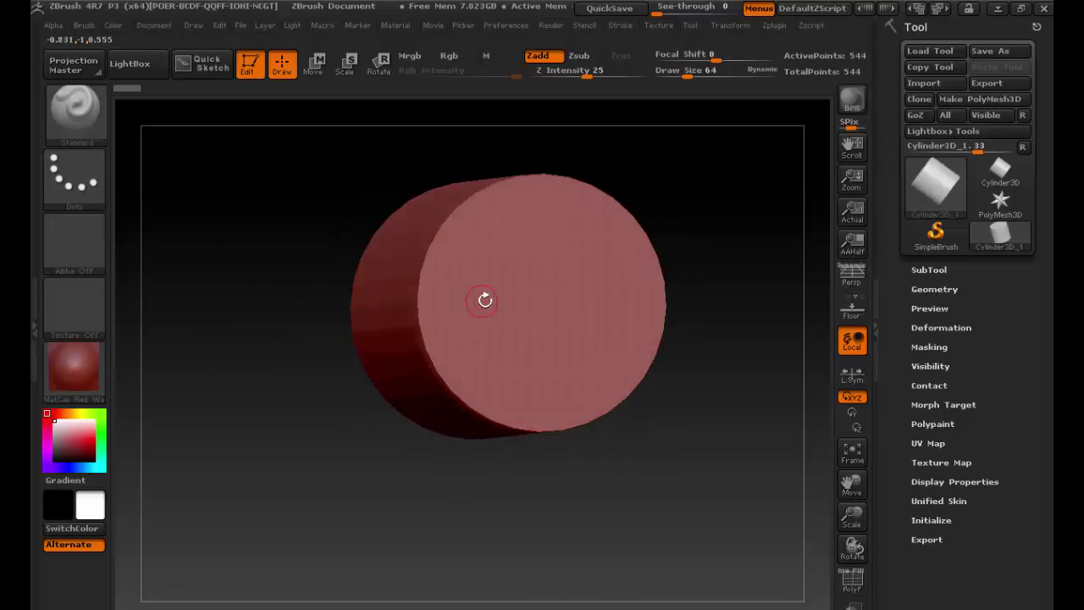
{"action": "mouse_move", "coordinate": [313, 300]}
{"action": "left_mouse_down", "text": "alt"}
{"action": "mouse_move", "coordinate": [423, 334]}
{"action": "mouse_move", "coordinate": [242, 194]}
{"action": "mouse_move", "coordinate": [168, 550]}
{"action": "mouse_move", "coordinate": [356, 317]}
{"action": "mouse_move", "coordinate": [317, 283]}
{"action": "mouse_move", "coordinate": [321, 295]}
{"action": "left_mouse_up", "text": "alt"}
{"action": "right_click_drag", "start_coordinate": [257, 297], "coordinate": [300, 311], "text": "ctrl"}
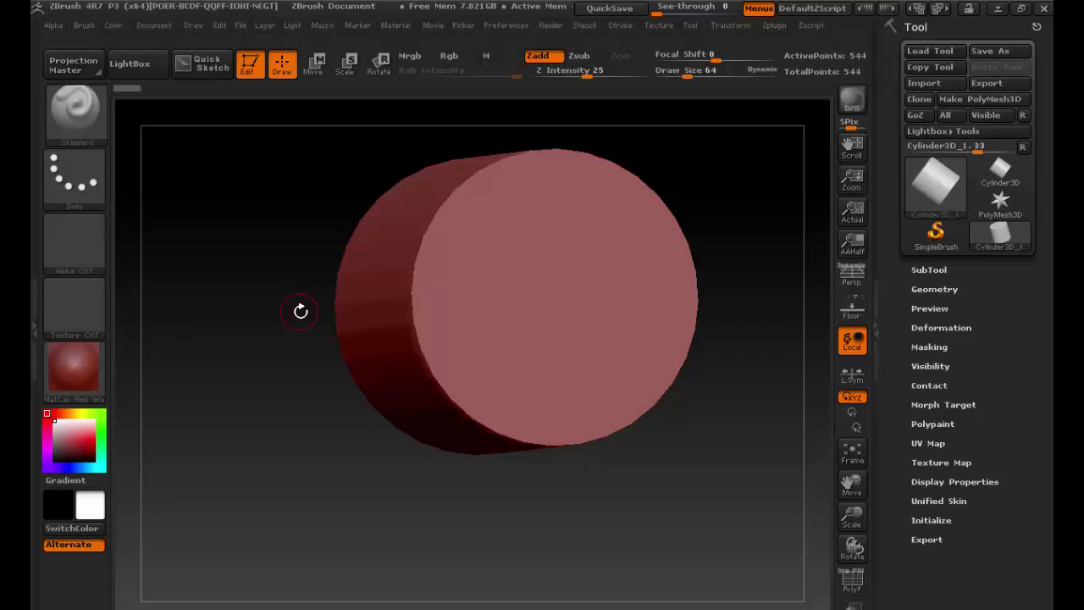
{"action": "mouse_move", "coordinate": [271, 251]}
{"action": "right_mouse_down", "text": "ctrl"}
{"action": "mouse_move", "coordinate": [271, 327]}
{"action": "mouse_move", "coordinate": [174, 281]}
{"action": "right_mouse_up", "text": "ctrl"}
{"action": "mouse_move", "coordinate": [206, 239]}
{"action": "right_mouse_down", "text": "alt"}
{"action": "mouse_move", "coordinate": [316, 344]}
{"action": "mouse_move", "coordinate": [263, 274]}
{"action": "mouse_move", "coordinate": [317, 203]}
{"action": "mouse_move", "coordinate": [288, 194]}
{"action": "right_mouse_up", "text": "alt"}
{"action": "left_click", "coordinate": [485, 298]}
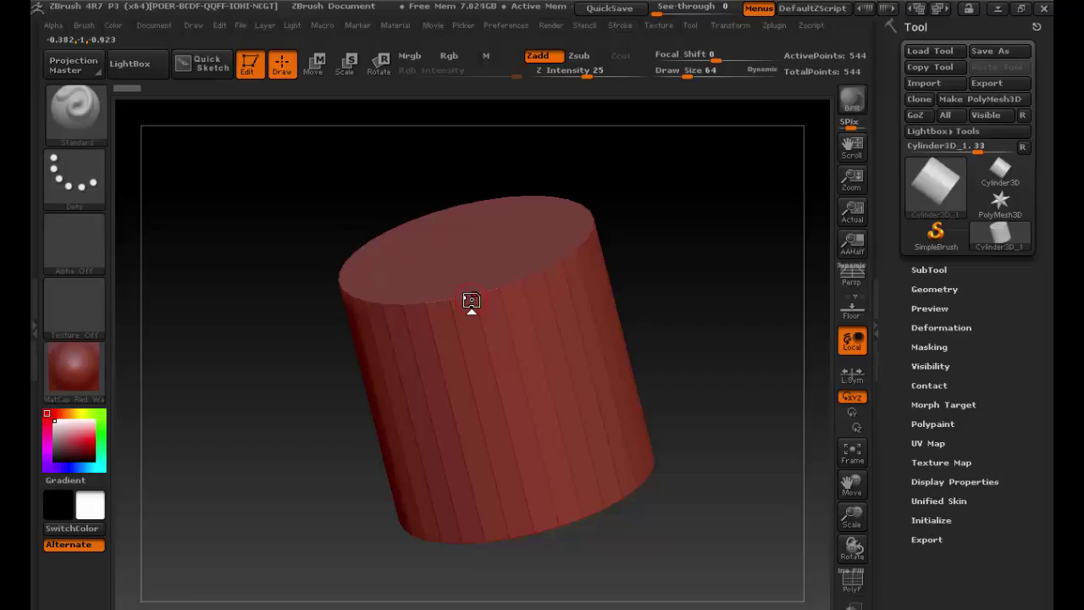
{"action": "left_click", "coordinate": [982, 100]}
Step: Sculpt raised strokes on the side of the polymesh cylinder with the Standard brush
{"action": "left_click_drag", "start_coordinate": [717, 284], "coordinate": [721, 321]}
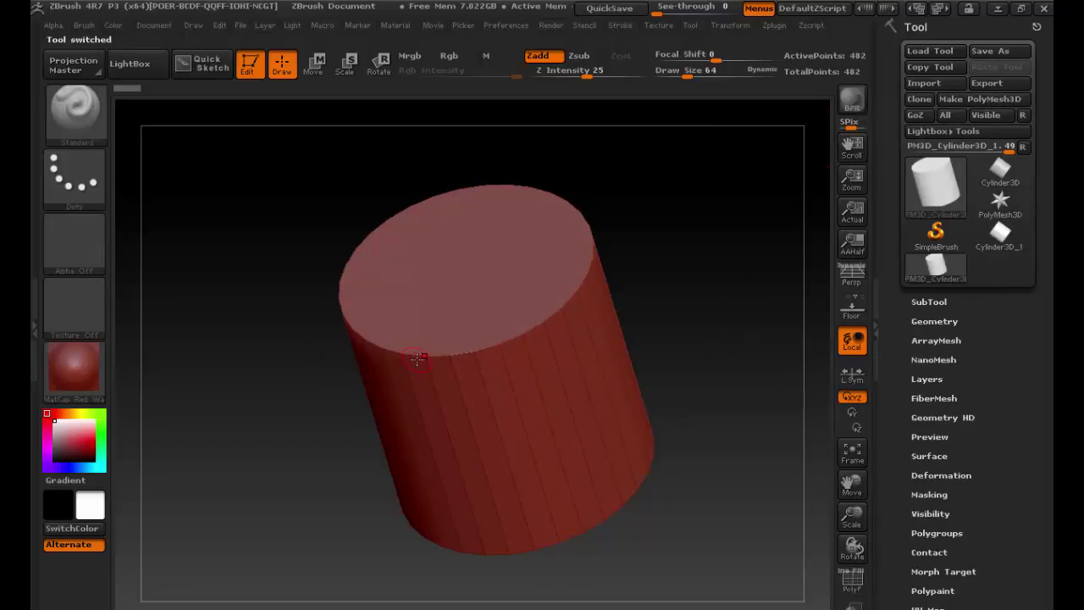
{"action": "mouse_move", "coordinate": [448, 360]}
{"action": "left_mouse_down"}
{"action": "mouse_move", "coordinate": [569, 324]}
{"action": "mouse_move", "coordinate": [559, 387]}
{"action": "mouse_move", "coordinate": [484, 429]}
{"action": "mouse_move", "coordinate": [574, 425]}
{"action": "mouse_move", "coordinate": [517, 479]}
{"action": "mouse_move", "coordinate": [564, 373]}
{"action": "mouse_move", "coordinate": [555, 477]}
{"action": "left_mouse_up"}
{"action": "mouse_move", "coordinate": [563, 417]}
{"action": "left_mouse_down"}
{"action": "mouse_move", "coordinate": [603, 373]}
{"action": "mouse_move", "coordinate": [614, 440]}
{"action": "mouse_move", "coordinate": [593, 400]}
{"action": "mouse_move", "coordinate": [590, 435]}
{"action": "left_mouse_up"}
{"action": "mouse_move", "coordinate": [590, 434]}
{"action": "right_mouse_down"}
{"action": "mouse_move", "coordinate": [641, 458]}
{"action": "mouse_move", "coordinate": [632, 469]}
{"action": "right_mouse_up"}
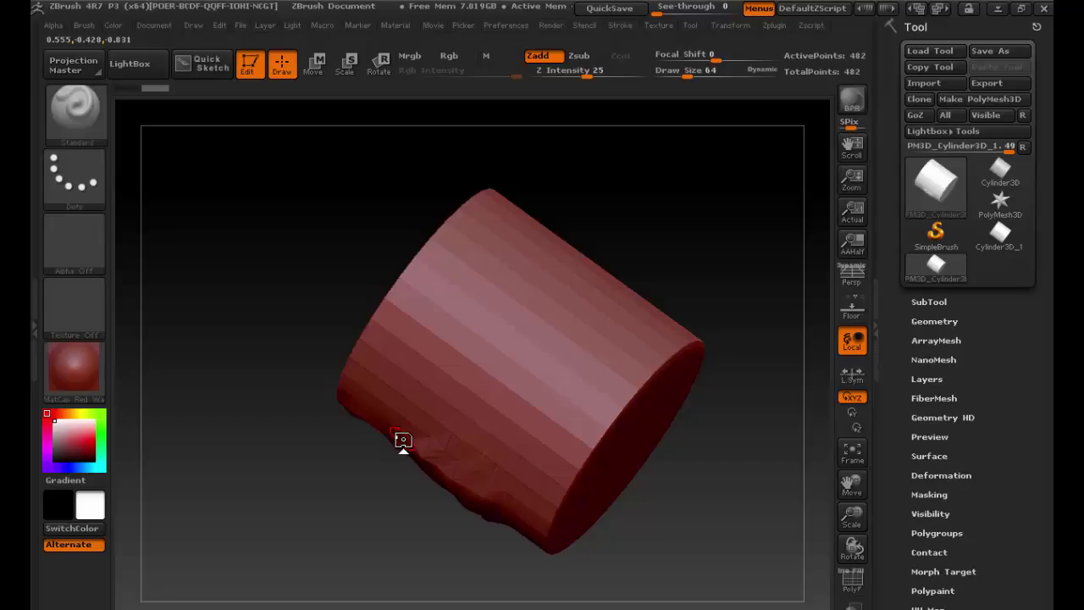
{"action": "left_click_drag", "start_coordinate": [271, 441], "coordinate": [351, 346]}
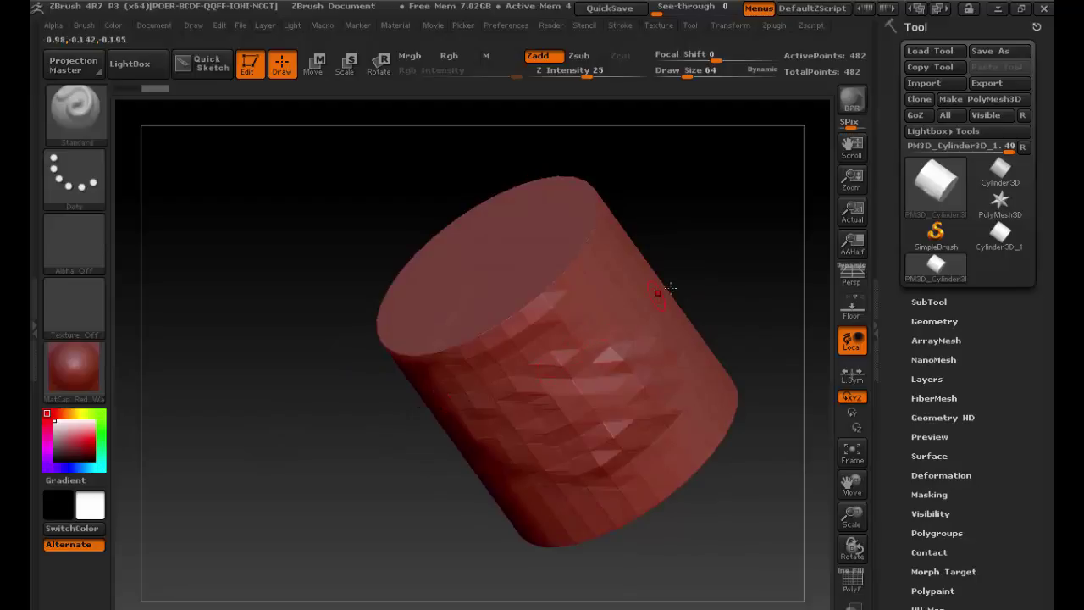
{"action": "left_click_drag", "start_coordinate": [695, 254], "coordinate": [661, 339]}
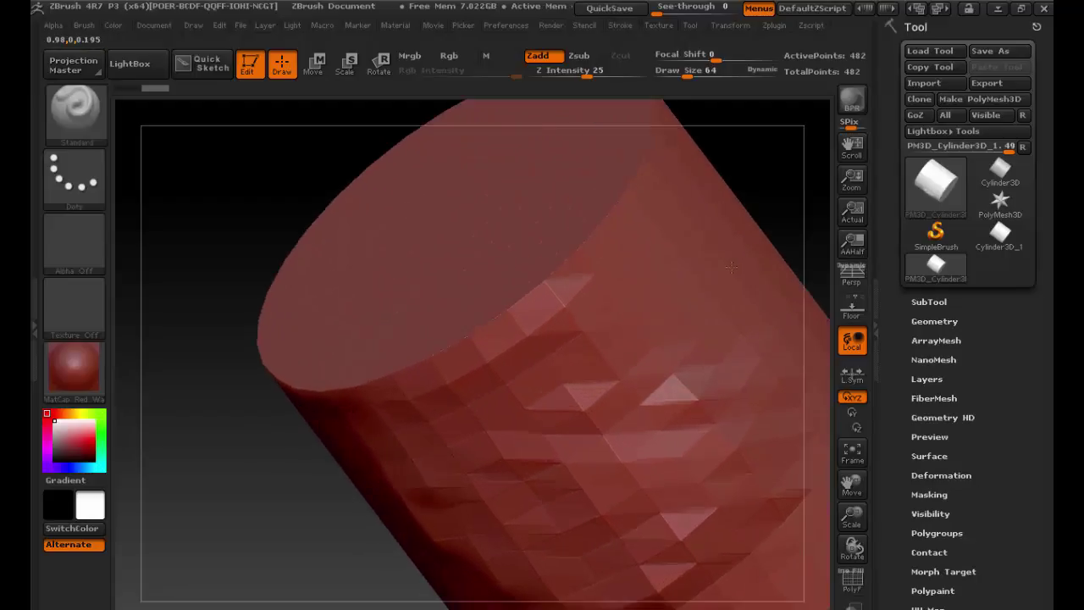
{"action": "left_click_drag", "start_coordinate": [780, 209], "coordinate": [636, 152], "text": "alt"}
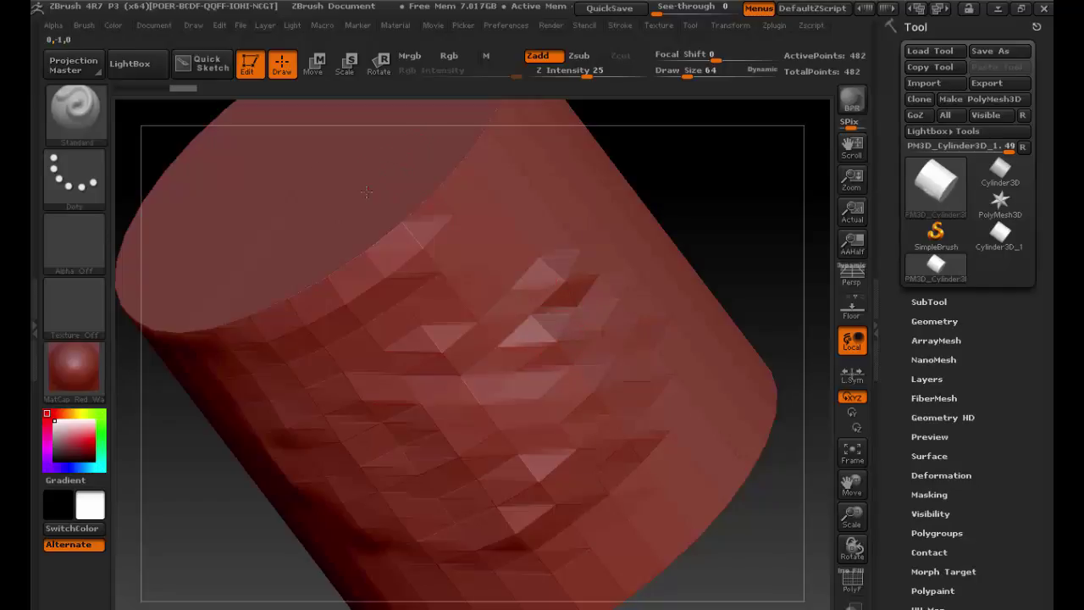
Step: Increase the Standard brush's Draw Size to 125
{"action": "key", "text": "space"}
{"action": "mouse_move", "coordinate": [750, 165]}
{"action": "left_mouse_down"}
{"action": "mouse_move", "coordinate": [632, 172]}
{"action": "mouse_move", "coordinate": [649, 249]}
{"action": "mouse_move", "coordinate": [683, 262]}
{"action": "left_mouse_up"}
{"action": "key", "text": "space"}
{"action": "mouse_move", "coordinate": [627, 229]}
{"action": "left_mouse_down"}
{"action": "mouse_move", "coordinate": [634, 248]}
{"action": "mouse_move", "coordinate": [639, 225]}
{"action": "left_mouse_up"}
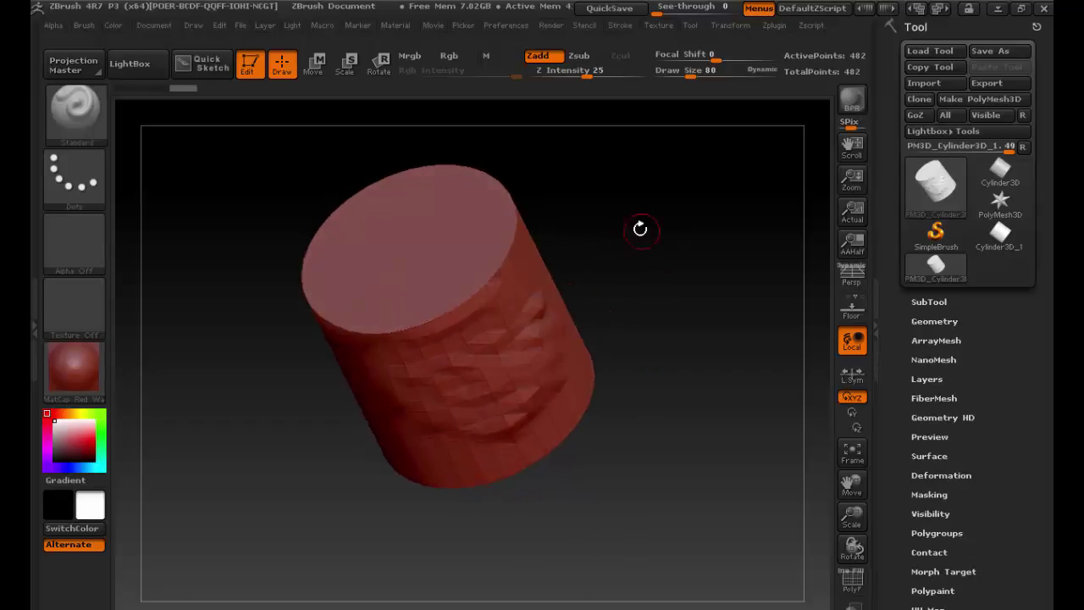
{"action": "key", "text": "space"}
{"action": "mouse_move", "coordinate": [605, 179]}
{"action": "left_mouse_down"}
{"action": "mouse_move", "coordinate": [650, 201]}
{"action": "mouse_move", "coordinate": [629, 194]}
{"action": "mouse_move", "coordinate": [638, 227]}
{"action": "left_mouse_up"}
{"action": "key", "text": "space"}
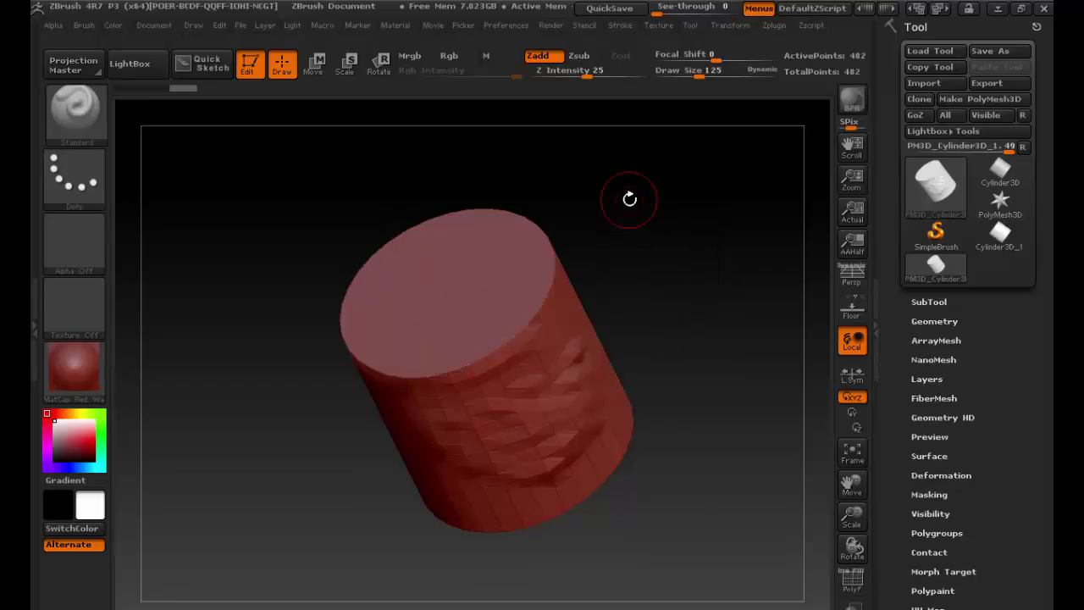
Step: Subdivide the cylinder once, and sculpt Standard brush strokes on its top face and side
{"action": "key", "text": "ctrl"}
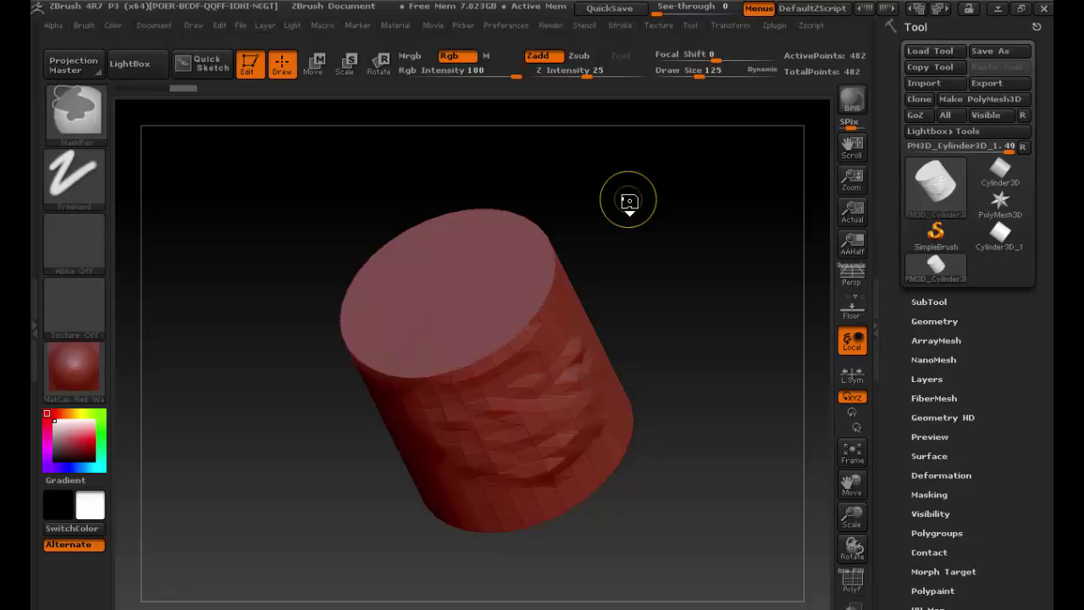
{"action": "key", "text": "ctrl+d"}
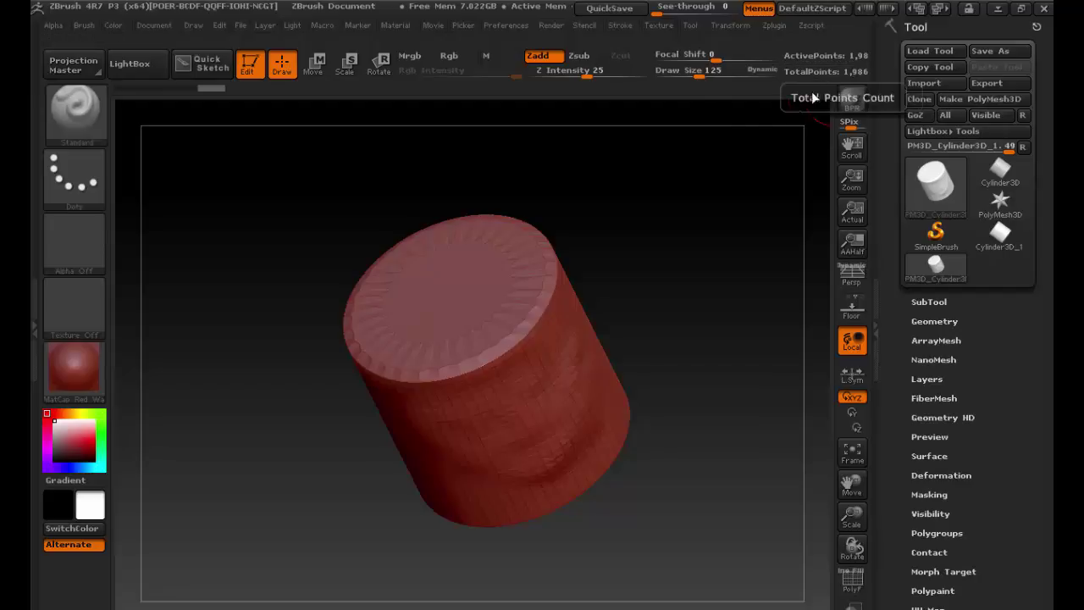
{"action": "left_click_drag", "start_coordinate": [498, 314], "coordinate": [529, 261]}
{"action": "mouse_move", "coordinate": [533, 375]}
{"action": "left_mouse_down"}
{"action": "mouse_move", "coordinate": [540, 402]}
{"action": "mouse_move", "coordinate": [496, 438]}
{"action": "mouse_move", "coordinate": [554, 389]}
{"action": "left_mouse_up"}
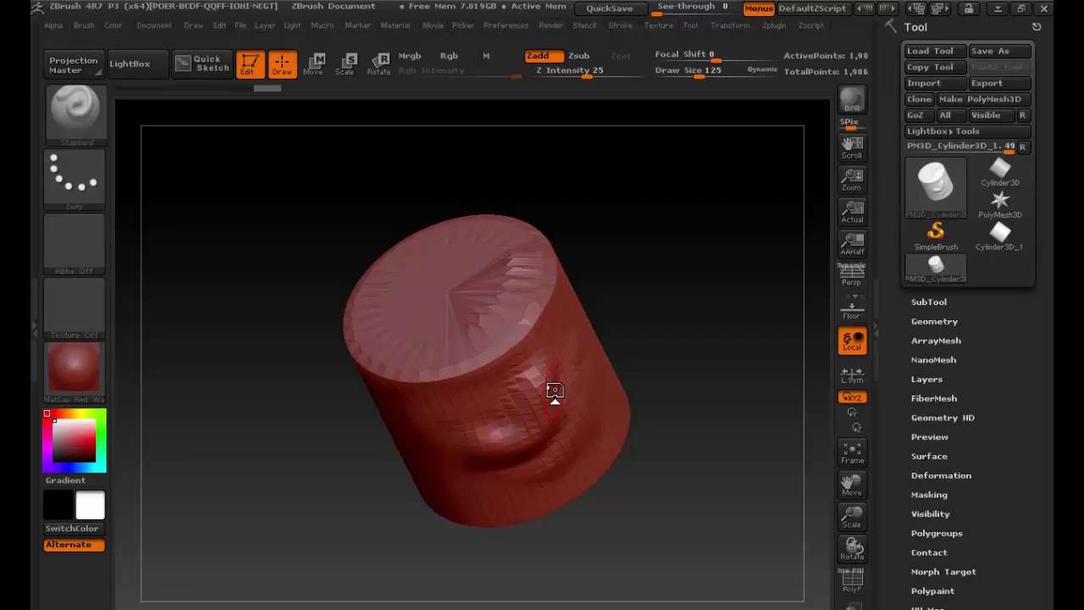
Step: Subdivide the sculpted cylinder three more times to smooth its surface
{"action": "key", "text": "ctrl"}
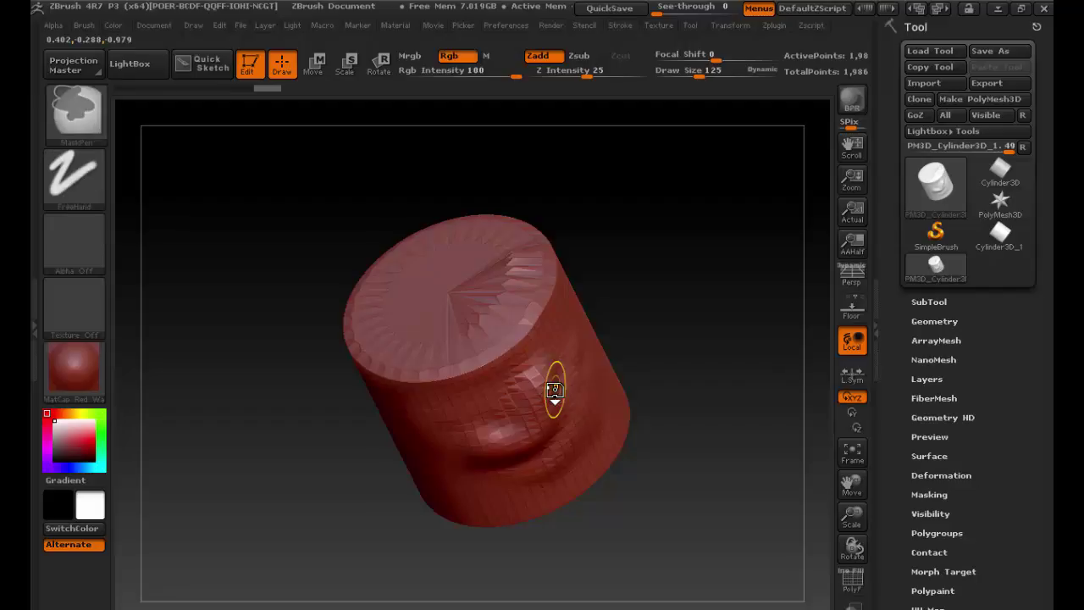
{"action": "key", "text": "ctrl+d"}
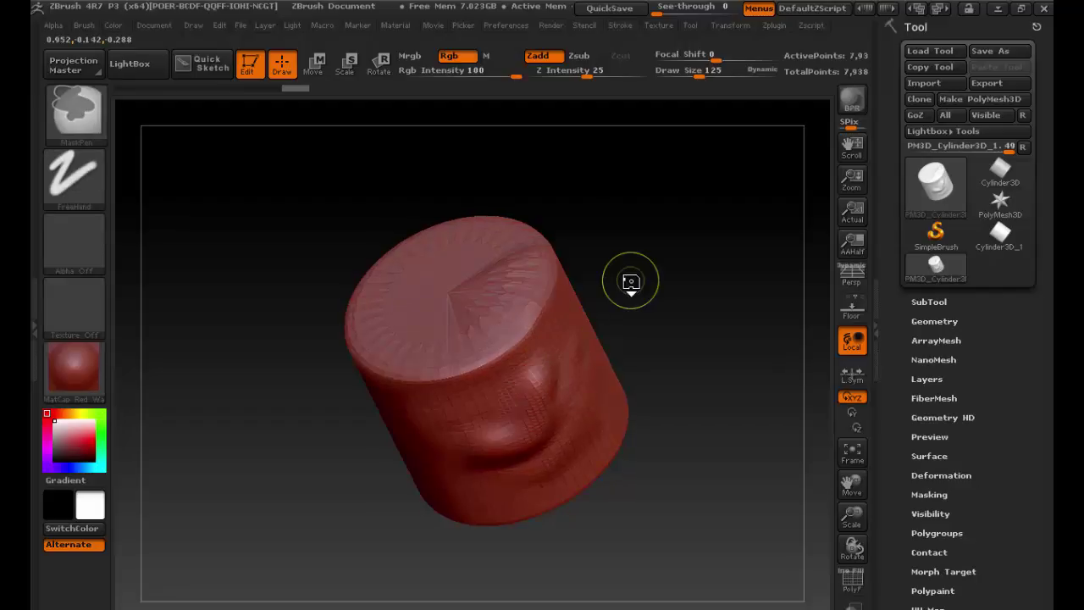
{"action": "key", "text": "ctrl+d"}
{"action": "key", "text": "ctrl+d"}
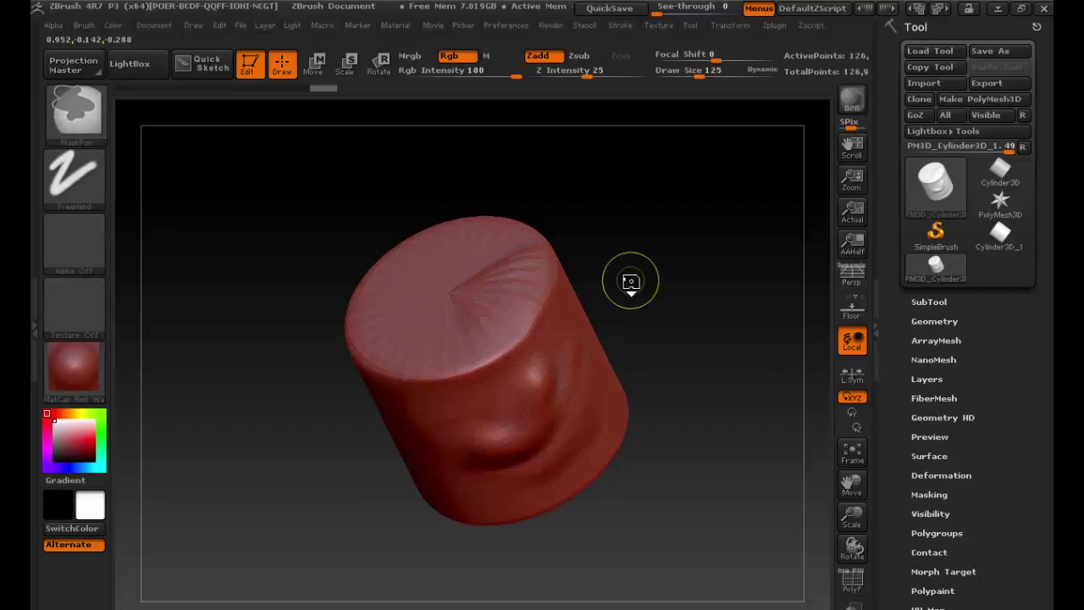
Step: Subdivide the cylinder once more and sculpt raised Standard brush strokes on its side and top face
{"action": "key", "text": "ctrl+d"}
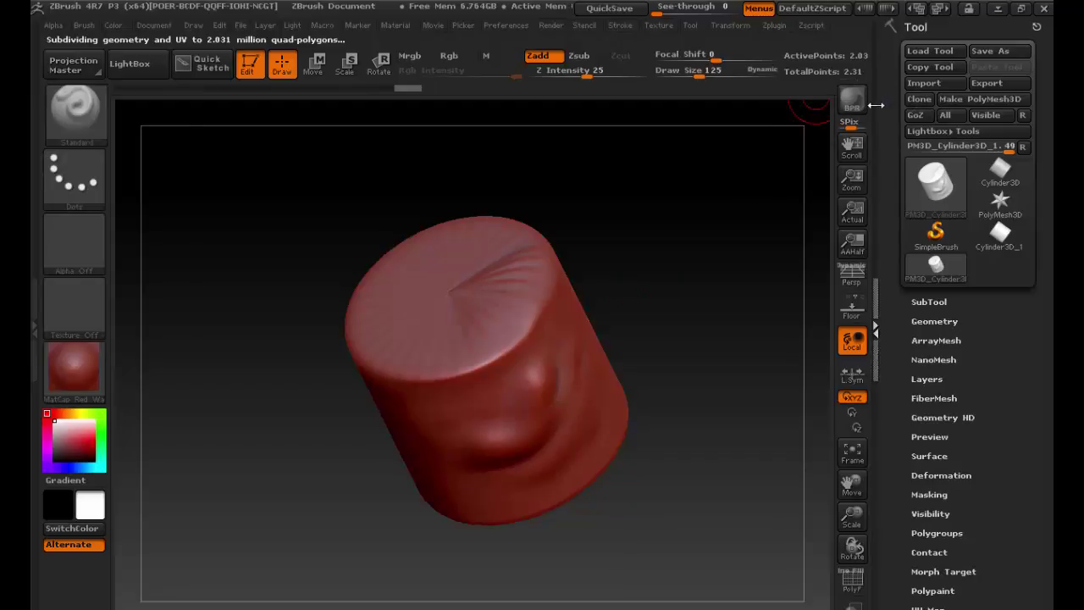
{"action": "left_click", "coordinate": [876, 94]}
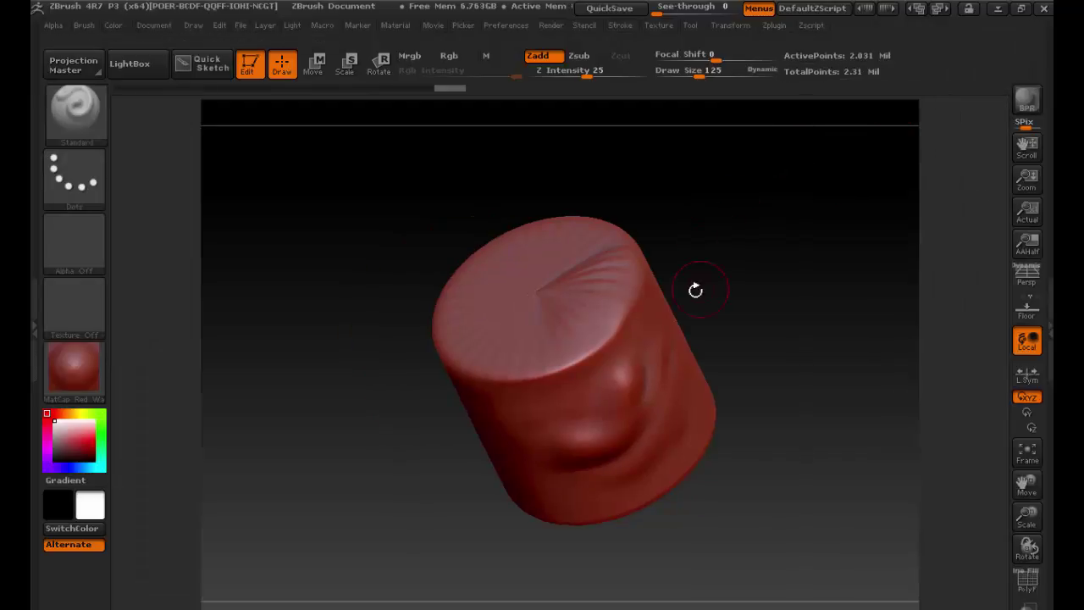
{"action": "left_click_drag", "start_coordinate": [691, 262], "coordinate": [826, 266], "text": "alt"}
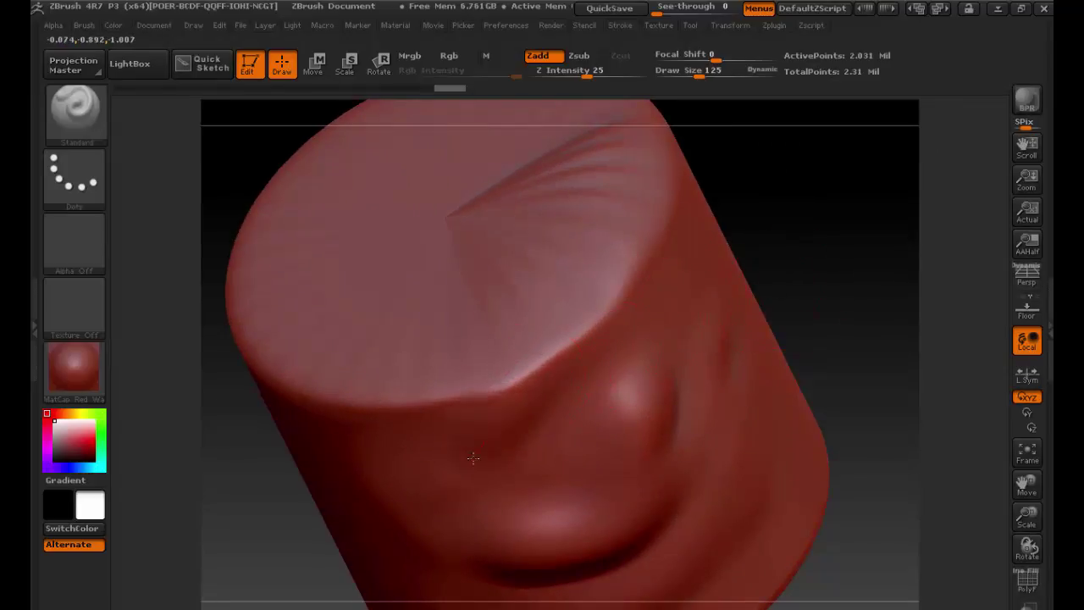
{"action": "mouse_move", "coordinate": [450, 528]}
{"action": "left_mouse_down"}
{"action": "mouse_move", "coordinate": [472, 433]}
{"action": "mouse_move", "coordinate": [465, 309]}
{"action": "left_mouse_up"}
{"action": "mouse_move", "coordinate": [391, 266]}
{"action": "left_mouse_down"}
{"action": "mouse_move", "coordinate": [366, 271]}
{"action": "mouse_move", "coordinate": [474, 373]}
{"action": "mouse_move", "coordinate": [400, 276]}
{"action": "mouse_move", "coordinate": [443, 286]}
{"action": "mouse_move", "coordinate": [472, 364]}
{"action": "left_mouse_up"}
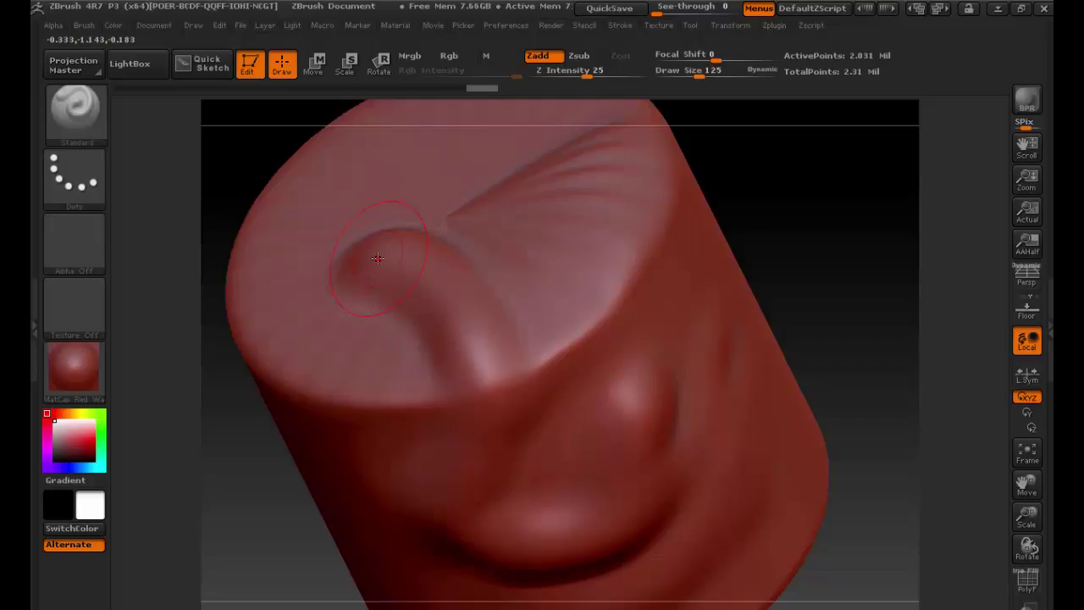
Step: Subdivide the cylinder again and sculpt several broad Standard brush strokes across its side
{"action": "key", "text": "ctrl"}
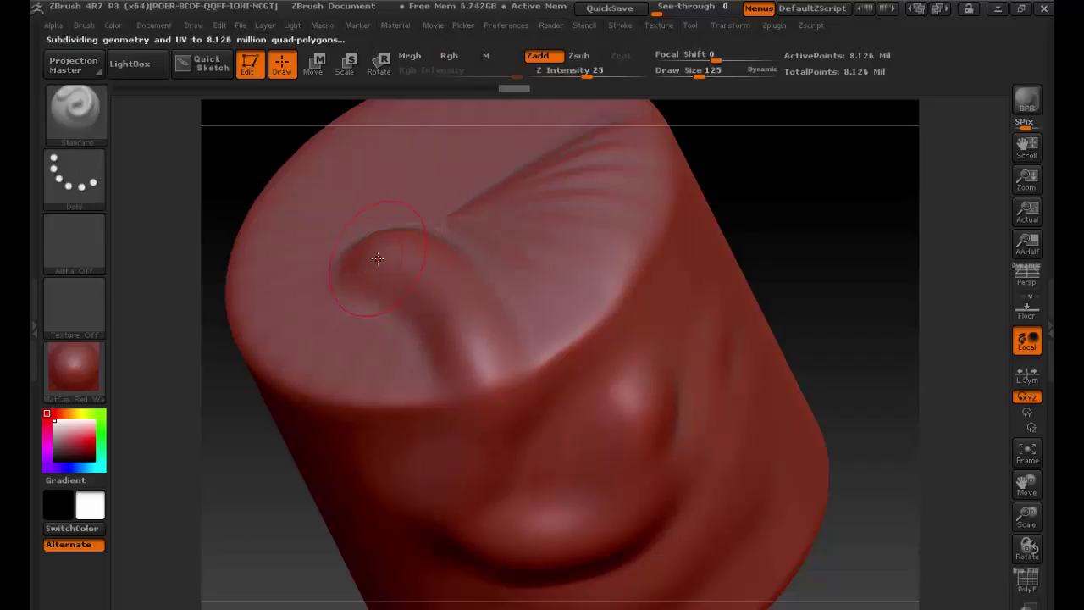
{"action": "mouse_move", "coordinate": [690, 261]}
{"action": "left_mouse_down"}
{"action": "mouse_move", "coordinate": [684, 383]}
{"action": "mouse_move", "coordinate": [695, 279]}
{"action": "left_mouse_up"}
{"action": "mouse_move", "coordinate": [823, 268]}
{"action": "left_mouse_down"}
{"action": "mouse_move", "coordinate": [856, 262]}
{"action": "mouse_move", "coordinate": [826, 254]}
{"action": "left_mouse_up"}
{"action": "mouse_move", "coordinate": [496, 246]}
{"action": "left_mouse_down"}
{"action": "mouse_move", "coordinate": [220, 218]}
{"action": "mouse_move", "coordinate": [808, 177]}
{"action": "left_mouse_up"}
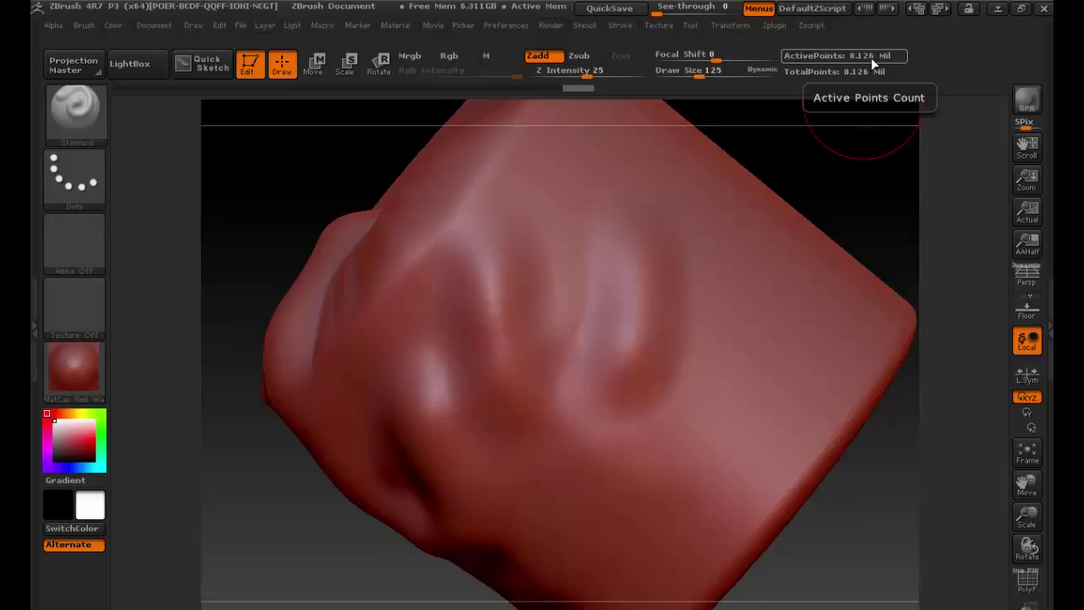
{"action": "mouse_move", "coordinate": [745, 239]}
{"action": "left_mouse_down"}
{"action": "mouse_move", "coordinate": [706, 358]}
{"action": "mouse_move", "coordinate": [734, 312]}
{"action": "mouse_move", "coordinate": [723, 218]}
{"action": "left_mouse_up"}
{"action": "mouse_move", "coordinate": [676, 405]}
{"action": "left_mouse_down"}
{"action": "mouse_move", "coordinate": [684, 386]}
{"action": "mouse_move", "coordinate": [656, 150]}
{"action": "left_mouse_up"}
{"action": "mouse_move", "coordinate": [585, 150]}
{"action": "left_mouse_down"}
{"action": "mouse_move", "coordinate": [712, 237]}
{"action": "mouse_move", "coordinate": [738, 435]}
{"action": "mouse_move", "coordinate": [832, 317]}
{"action": "mouse_move", "coordinate": [795, 383]}
{"action": "left_mouse_up"}
{"action": "mouse_move", "coordinate": [767, 419]}
{"action": "left_mouse_down"}
{"action": "mouse_move", "coordinate": [649, 520]}
{"action": "mouse_move", "coordinate": [622, 478]}
{"action": "left_mouse_up"}
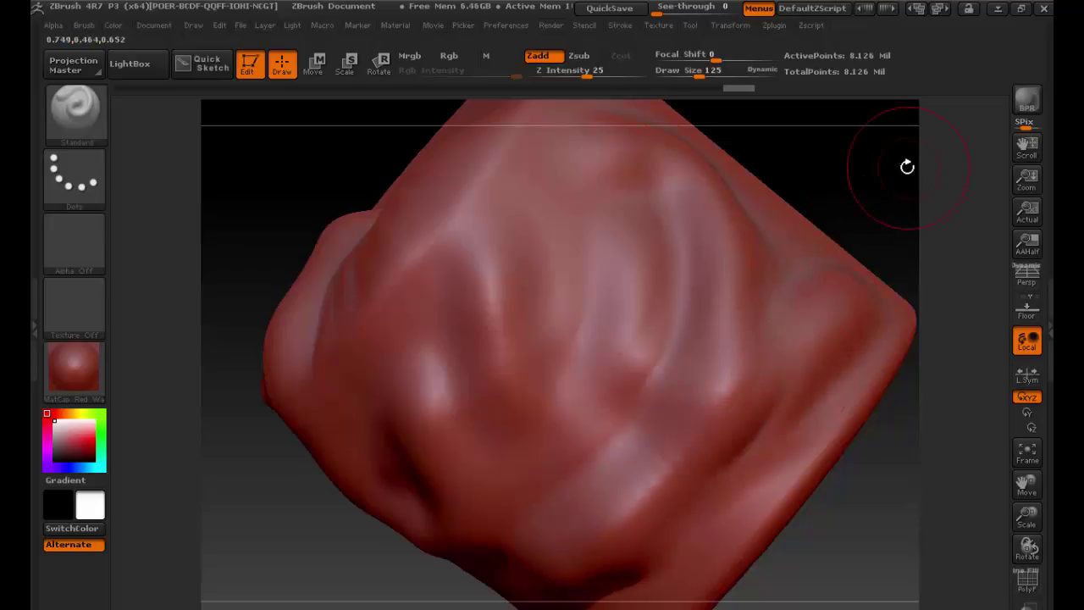
{"action": "mouse_move", "coordinate": [874, 187]}
{"action": "right_mouse_down", "text": "ctrl"}
{"action": "mouse_move", "coordinate": [801, 186]}
{"action": "mouse_move", "coordinate": [812, 202]}
{"action": "right_mouse_up", "text": "ctrl"}
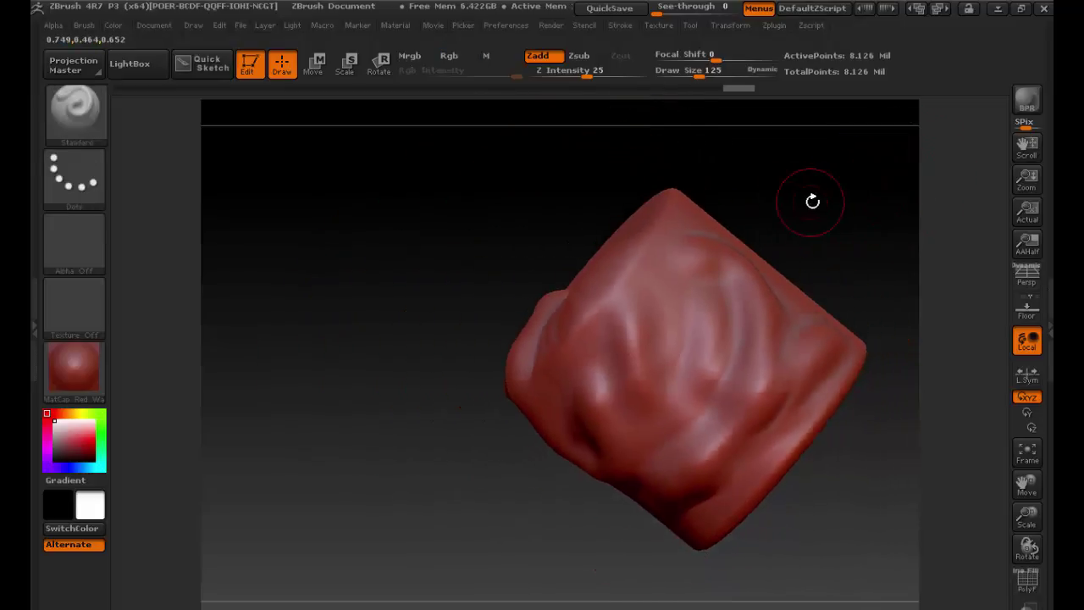
Step: Set the Draw Size to 80 and sculpt a small curved stroke on the cylinder's top face
{"action": "key", "text": "space"}
{"action": "mouse_move", "coordinate": [787, 197]}
{"action": "left_mouse_down"}
{"action": "mouse_move", "coordinate": [825, 155]}
{"action": "mouse_move", "coordinate": [738, 195]}
{"action": "mouse_move", "coordinate": [749, 225]}
{"action": "left_mouse_up"}
{"action": "left_click_drag", "start_coordinate": [732, 243], "coordinate": [747, 224], "text": "alt"}
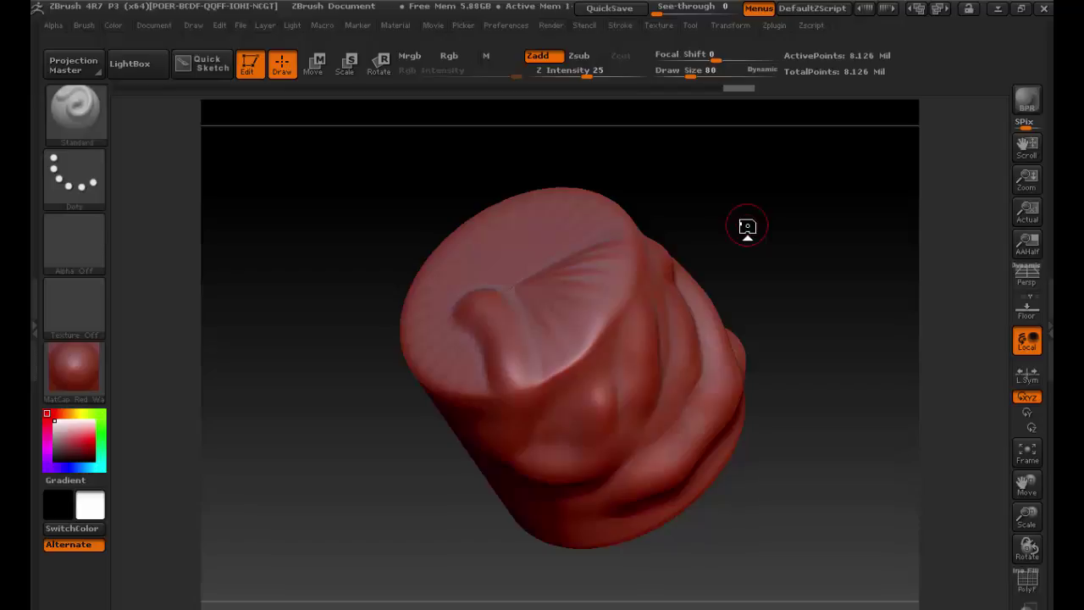
{"action": "left_click_drag", "start_coordinate": [552, 234], "coordinate": [499, 247]}
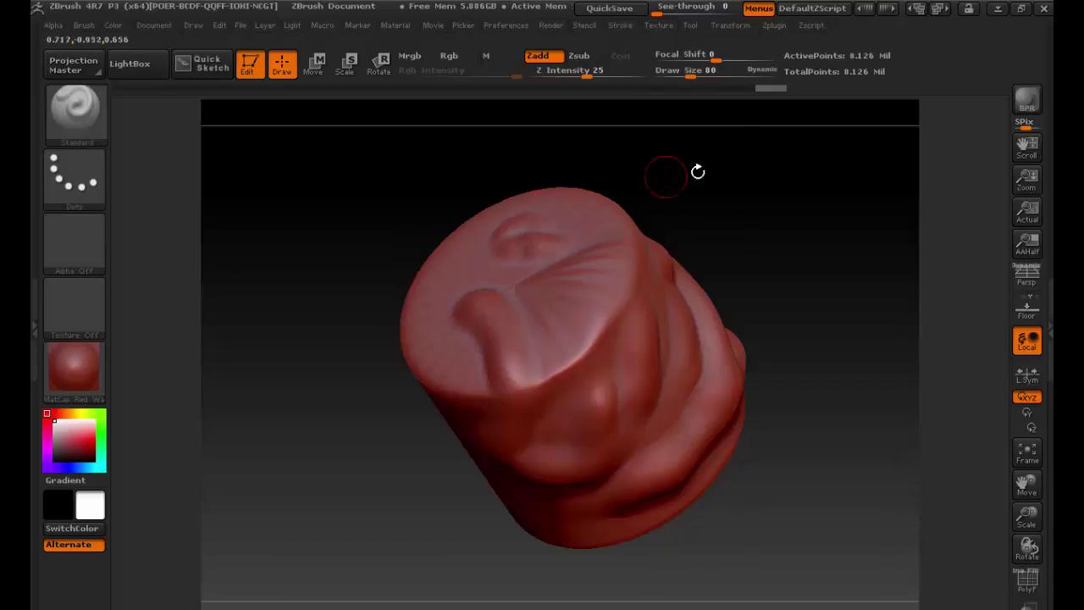
Step: Turn the cylinder to its unsculpted side and increase the Draw Size to 439
{"action": "left_click_drag", "start_coordinate": [669, 211], "coordinate": [860, 236]}
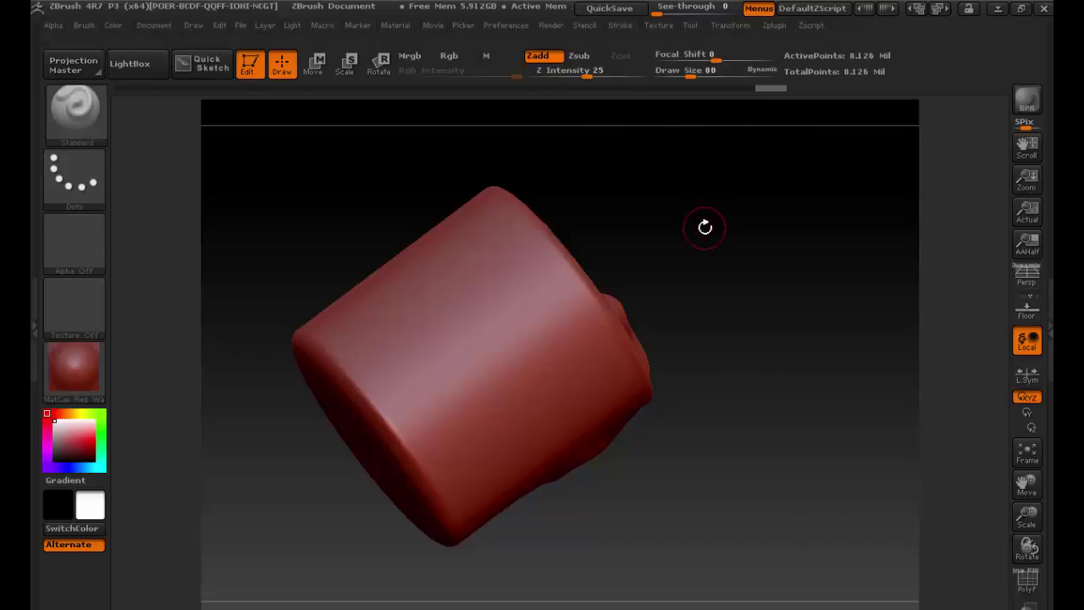
{"action": "left_click_drag", "start_coordinate": [693, 75], "coordinate": [737, 76]}
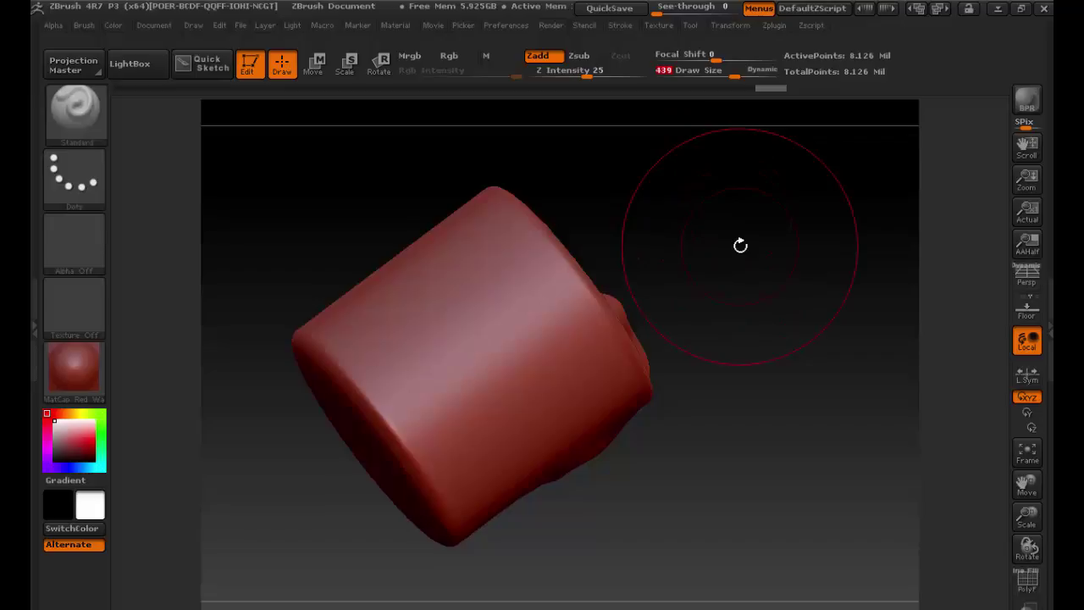
Step: Change the document's background color to white
{"action": "left_click", "coordinate": [154, 25]}
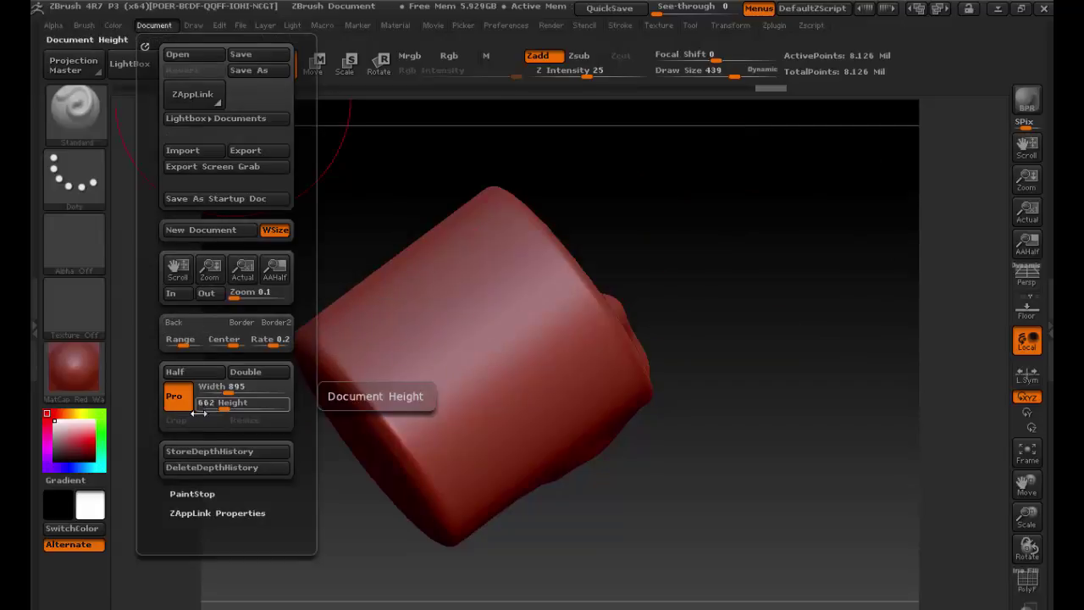
{"action": "left_click", "coordinate": [113, 24]}
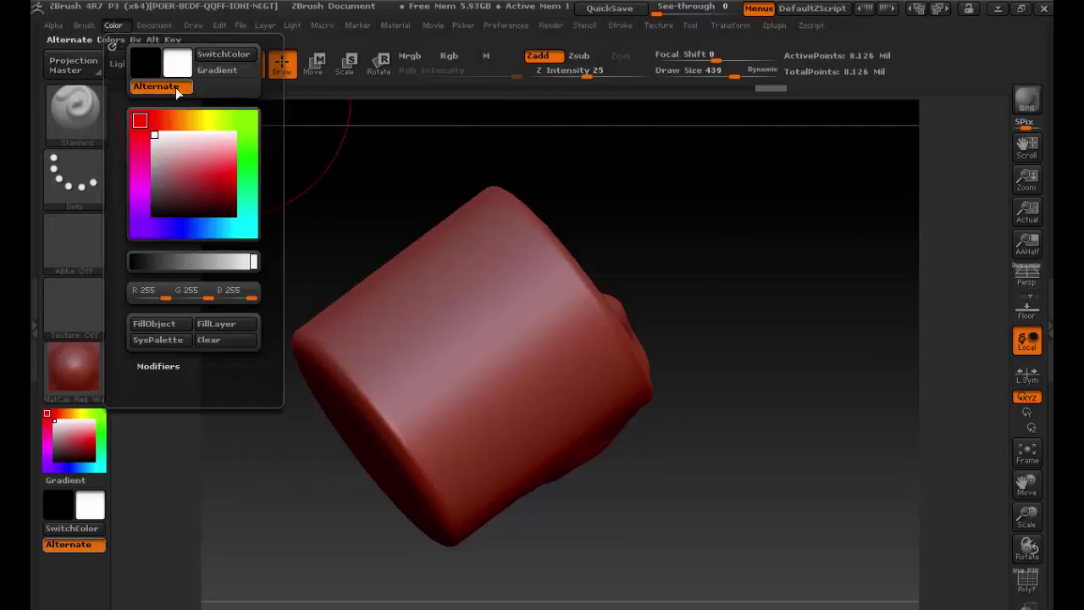
{"action": "left_click", "coordinate": [193, 25]}
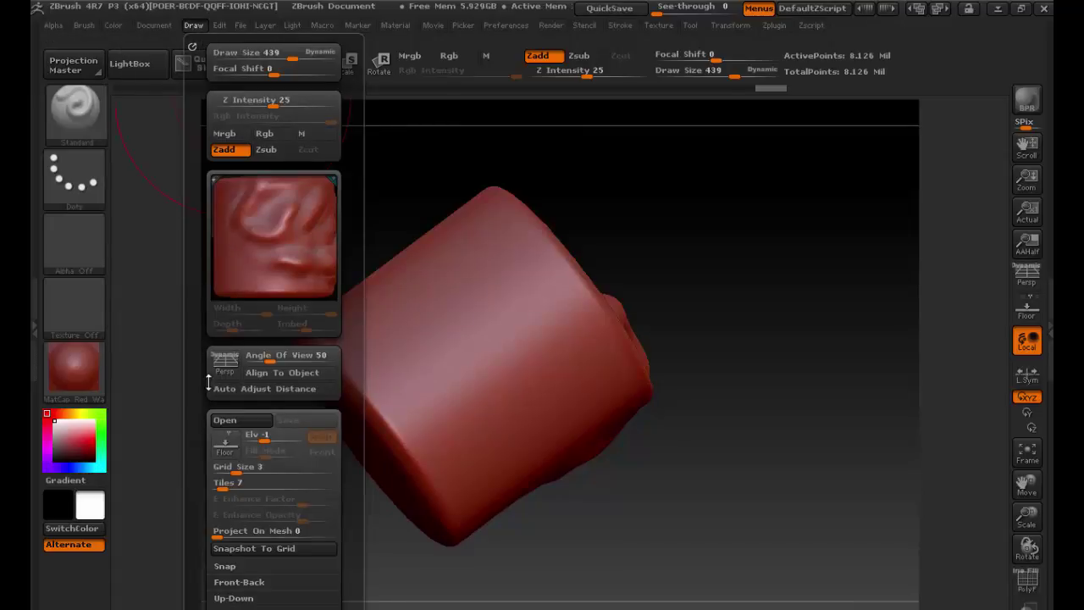
{"action": "left_click_drag", "start_coordinate": [200, 389], "coordinate": [201, 297]}
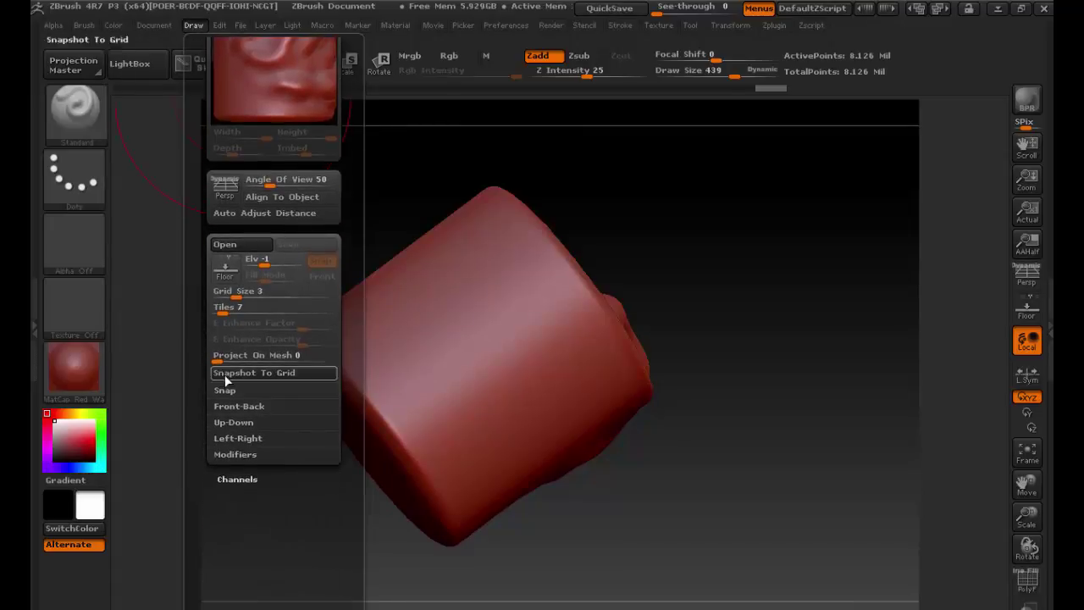
{"action": "left_click_drag", "start_coordinate": [197, 232], "coordinate": [198, 381]}
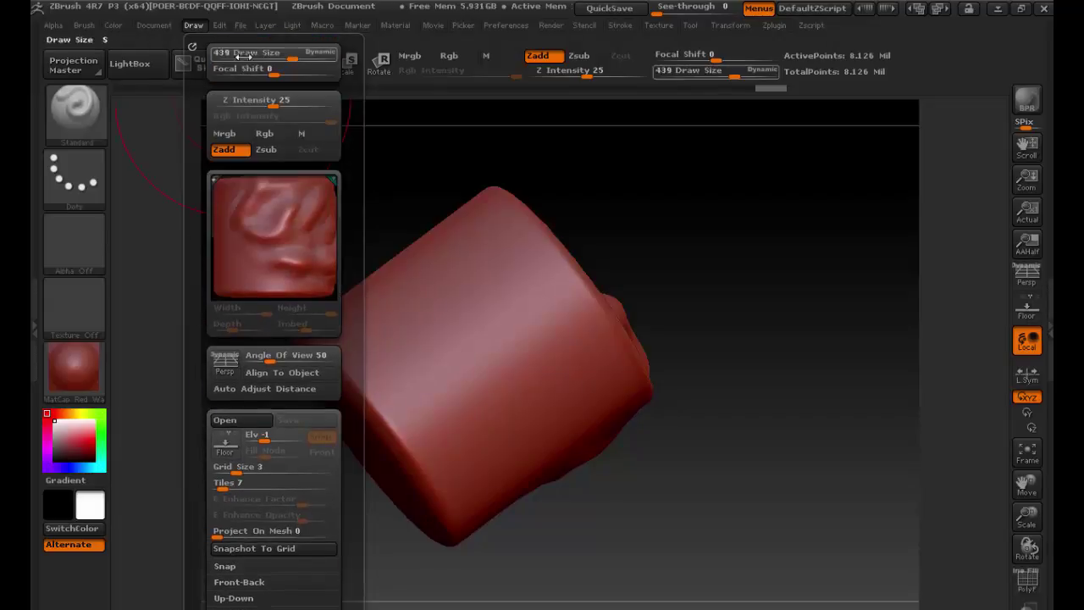
{"action": "left_click", "coordinate": [161, 26]}
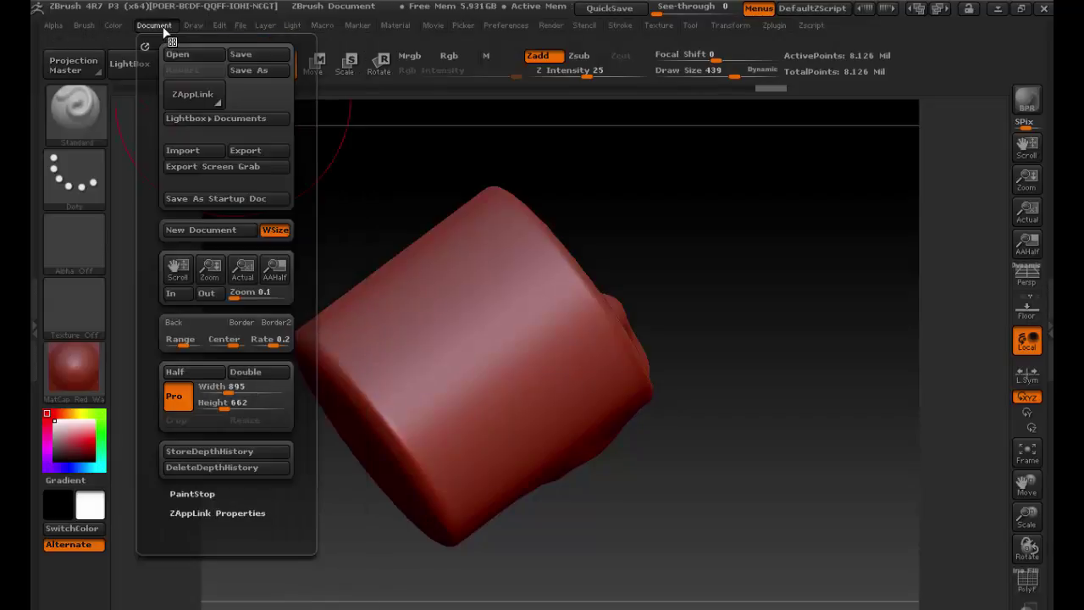
{"action": "left_click", "coordinate": [197, 332]}
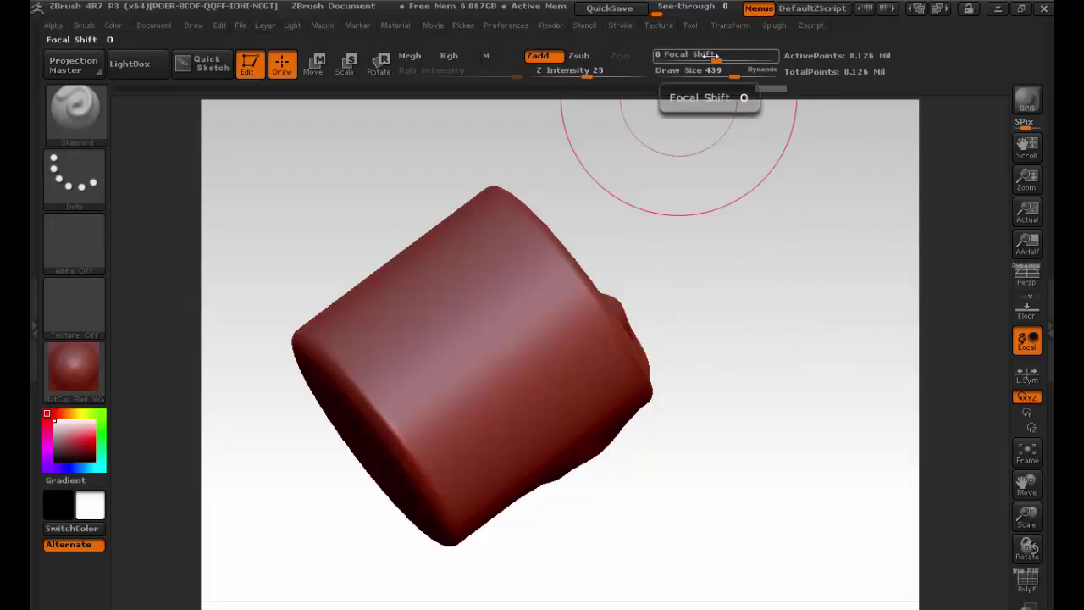
Step: Set the Focal Shift to -100 and the Draw Size to 145, and sculpt a hook-shaped stroke on the cylinder's smooth side
{"action": "mouse_move", "coordinate": [708, 55]}
{"action": "left_mouse_down"}
{"action": "mouse_move", "coordinate": [661, 54]}
{"action": "mouse_move", "coordinate": [771, 56]}
{"action": "mouse_move", "coordinate": [680, 56]}
{"action": "mouse_move", "coordinate": [719, 56]}
{"action": "mouse_move", "coordinate": [693, 57]}
{"action": "left_mouse_up"}
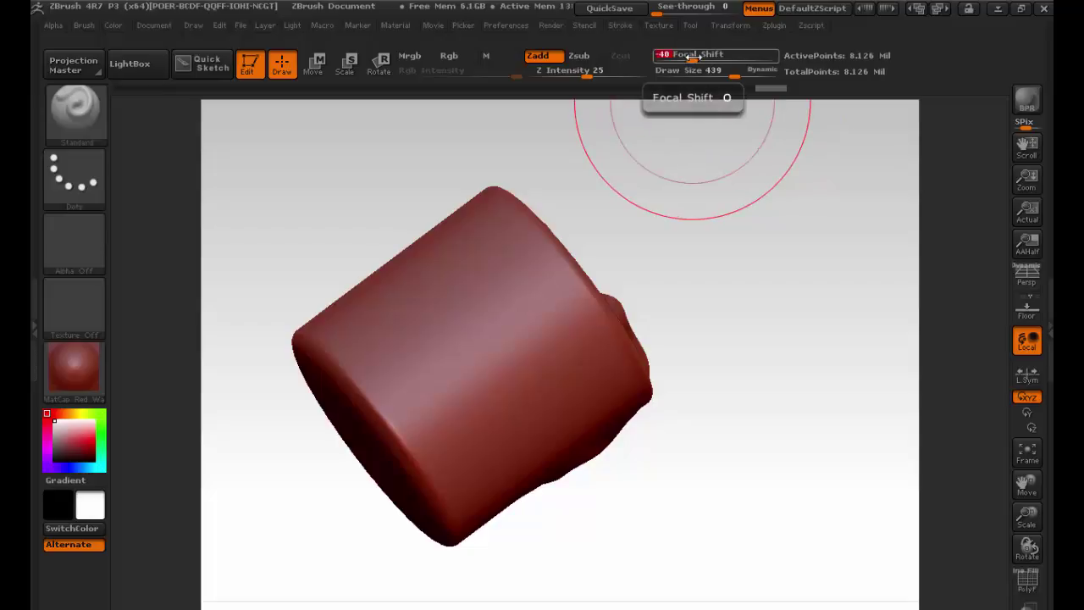
{"action": "left_click_drag", "start_coordinate": [693, 57], "coordinate": [656, 56]}
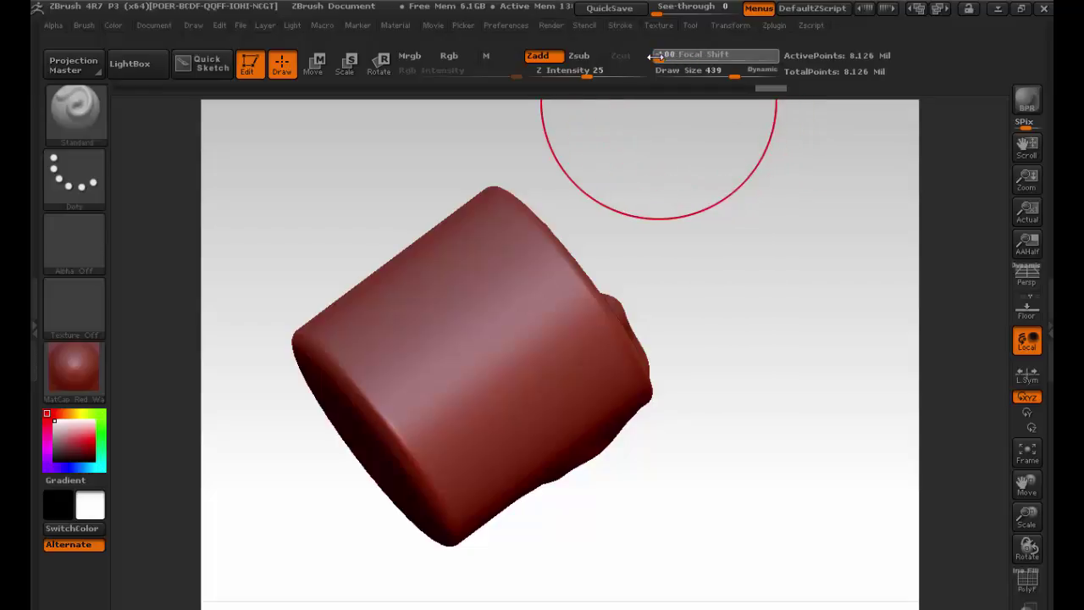
{"action": "left_click_drag", "start_coordinate": [733, 76], "coordinate": [701, 76]}
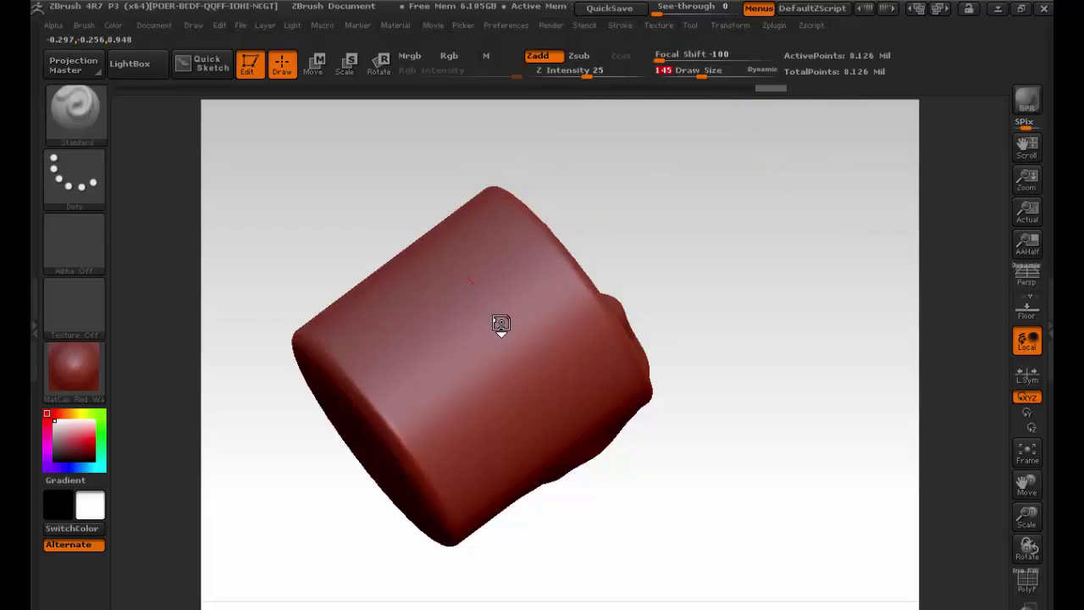
{"action": "mouse_move", "coordinate": [474, 284]}
{"action": "left_mouse_down"}
{"action": "mouse_move", "coordinate": [520, 355]}
{"action": "mouse_move", "coordinate": [515, 423]}
{"action": "mouse_move", "coordinate": [479, 432]}
{"action": "mouse_move", "coordinate": [453, 407]}
{"action": "left_mouse_up"}
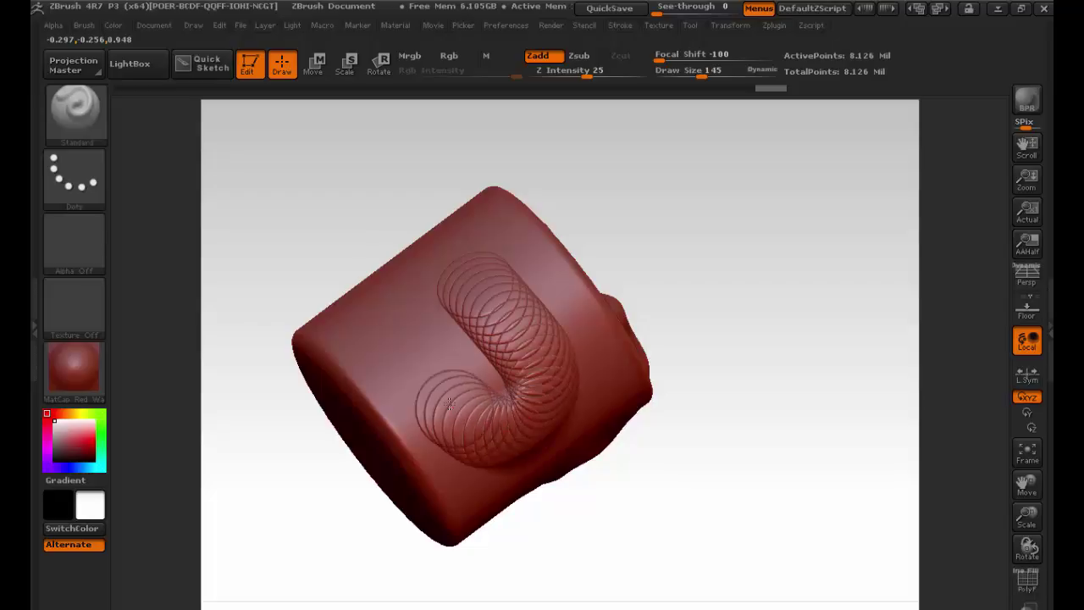
Step: Set the Focal Shift to 100 and sculpt a stroke down a smooth part of the cylinder's side
{"action": "left_click_drag", "start_coordinate": [688, 56], "coordinate": [775, 55]}
{"action": "left_click_drag", "start_coordinate": [678, 229], "coordinate": [719, 275]}
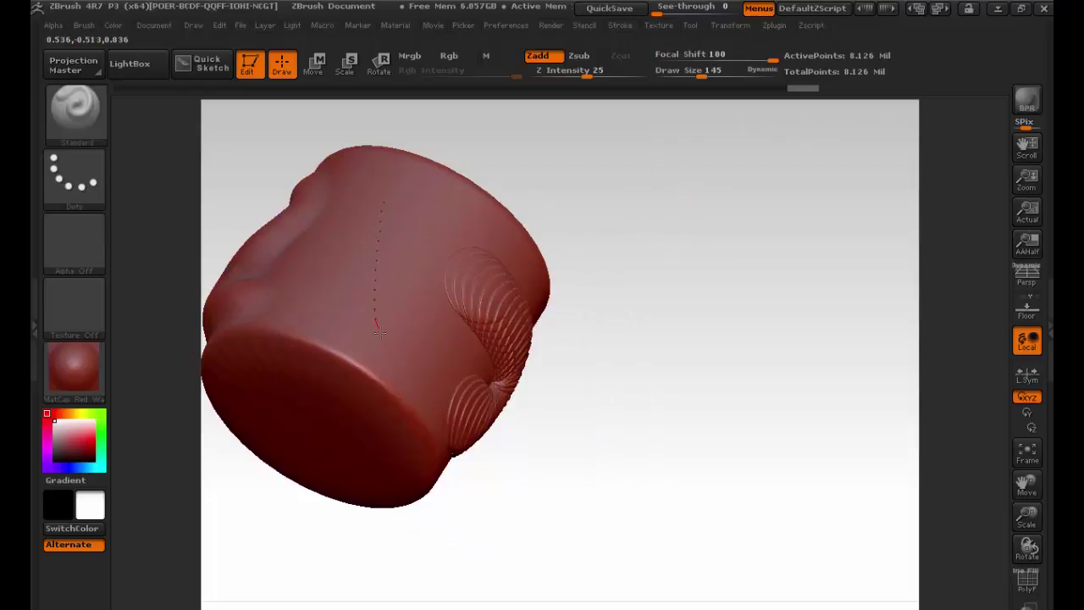
Step: Reset the Focal Shift to 0 and sculpt a soft raised stroke between the dotted line and the ringed stroke
{"action": "left_click_drag", "start_coordinate": [771, 55], "coordinate": [718, 59]}
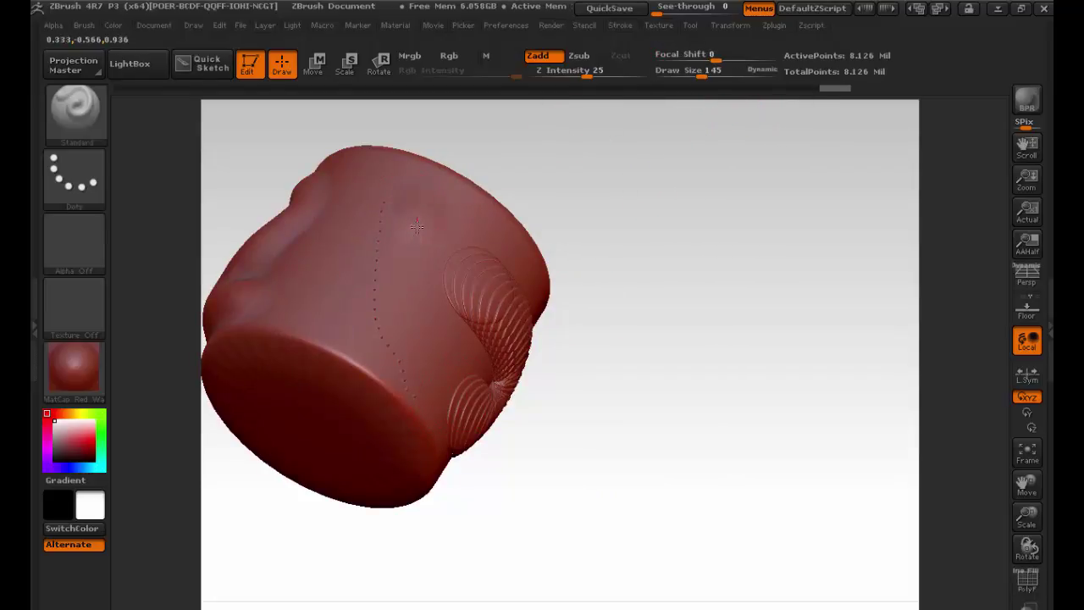
{"action": "mouse_move", "coordinate": [412, 292]}
{"action": "left_mouse_down"}
{"action": "mouse_move", "coordinate": [412, 349]}
{"action": "mouse_move", "coordinate": [428, 231]}
{"action": "left_mouse_up"}
{"action": "mouse_move", "coordinate": [667, 314]}
{"action": "left_mouse_down"}
{"action": "mouse_move", "coordinate": [617, 320]}
{"action": "mouse_move", "coordinate": [634, 320]}
{"action": "left_mouse_up"}
{"action": "left_click_drag", "start_coordinate": [694, 286], "coordinate": [718, 313], "text": "alt"}
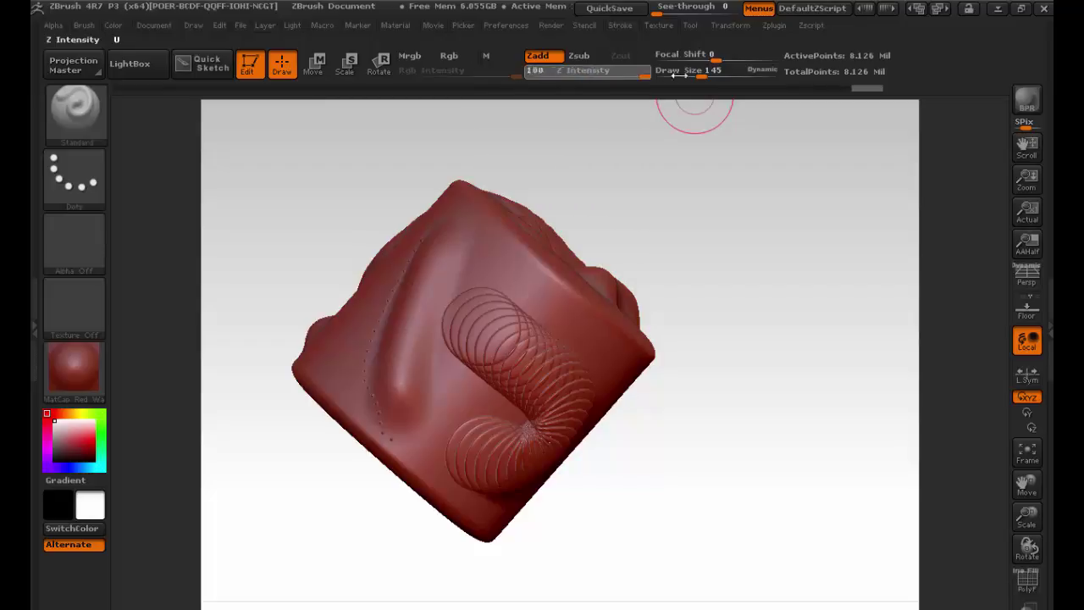
Step: Set the Z Intensity to 100 and sculpt a thick stroke along the cylinder's rim beside the ringed stroke
{"action": "left_click", "coordinate": [650, 72]}
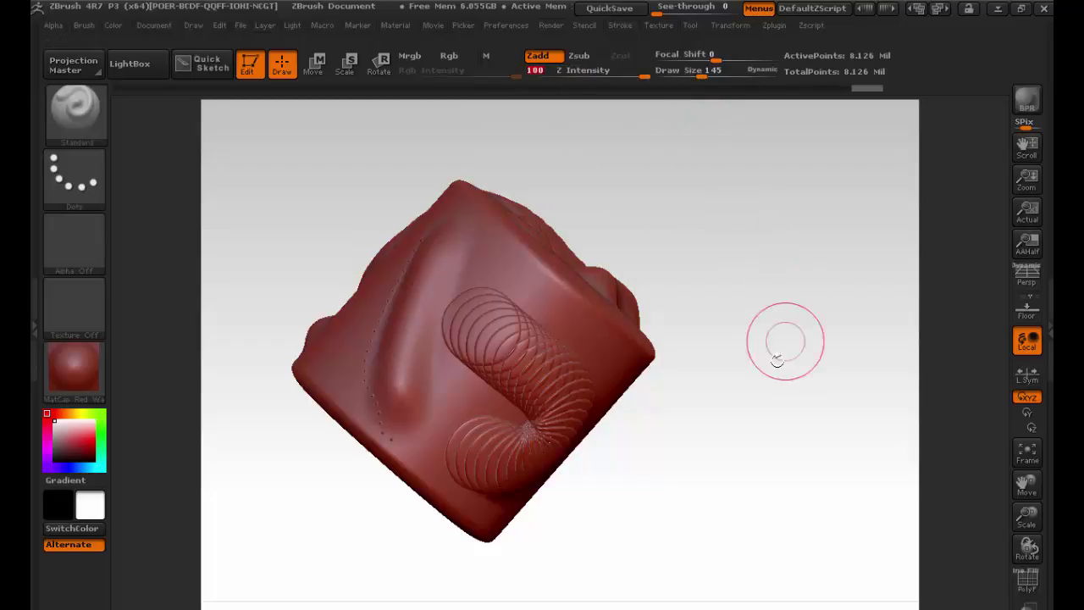
{"action": "left_click_drag", "start_coordinate": [769, 353], "coordinate": [649, 333]}
{"action": "mouse_move", "coordinate": [431, 214]}
{"action": "left_mouse_down"}
{"action": "mouse_move", "coordinate": [480, 228]}
{"action": "mouse_move", "coordinate": [528, 261]}
{"action": "mouse_move", "coordinate": [599, 346]}
{"action": "mouse_move", "coordinate": [697, 381]}
{"action": "mouse_move", "coordinate": [661, 424]}
{"action": "mouse_move", "coordinate": [711, 365]}
{"action": "mouse_move", "coordinate": [687, 340]}
{"action": "left_mouse_up"}
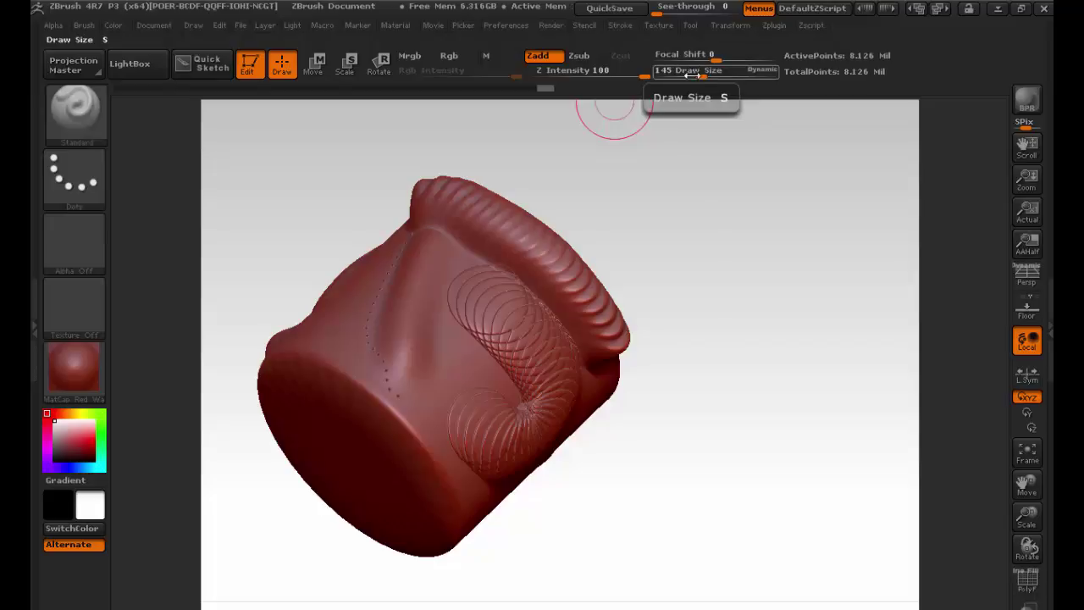
Step: Increase the Draw Size to 310 and reduce it to 210
{"action": "key", "text": "s"}
{"action": "mouse_move", "coordinate": [703, 208]}
{"action": "left_mouse_down"}
{"action": "mouse_move", "coordinate": [737, 208]}
{"action": "mouse_move", "coordinate": [702, 210]}
{"action": "mouse_move", "coordinate": [721, 209]}
{"action": "left_mouse_up"}
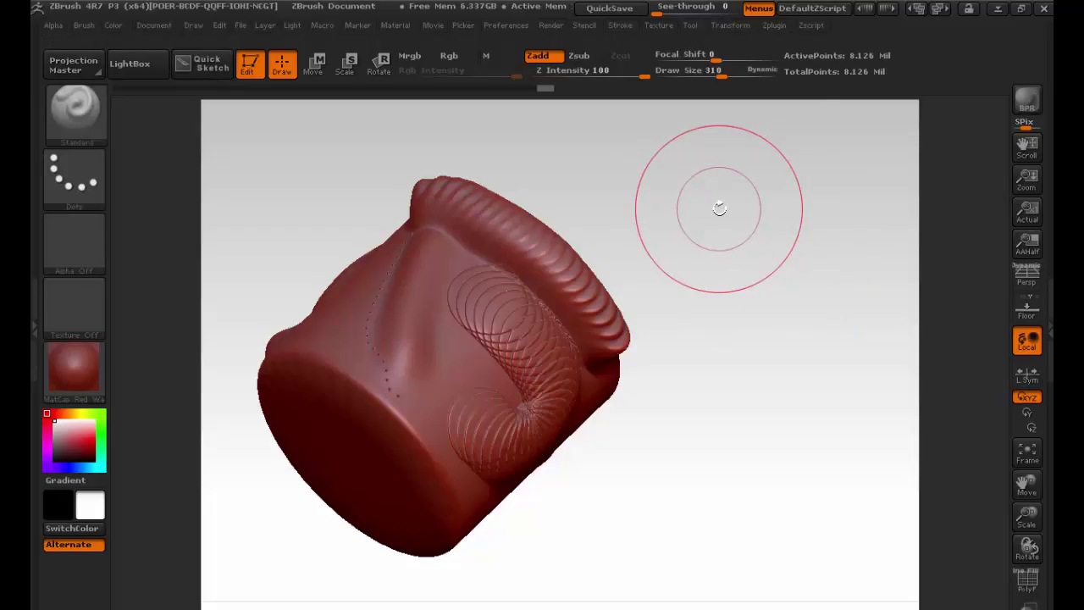
{"action": "key", "text": "s"}
{"action": "left_click_drag", "start_coordinate": [720, 208], "coordinate": [667, 208]}
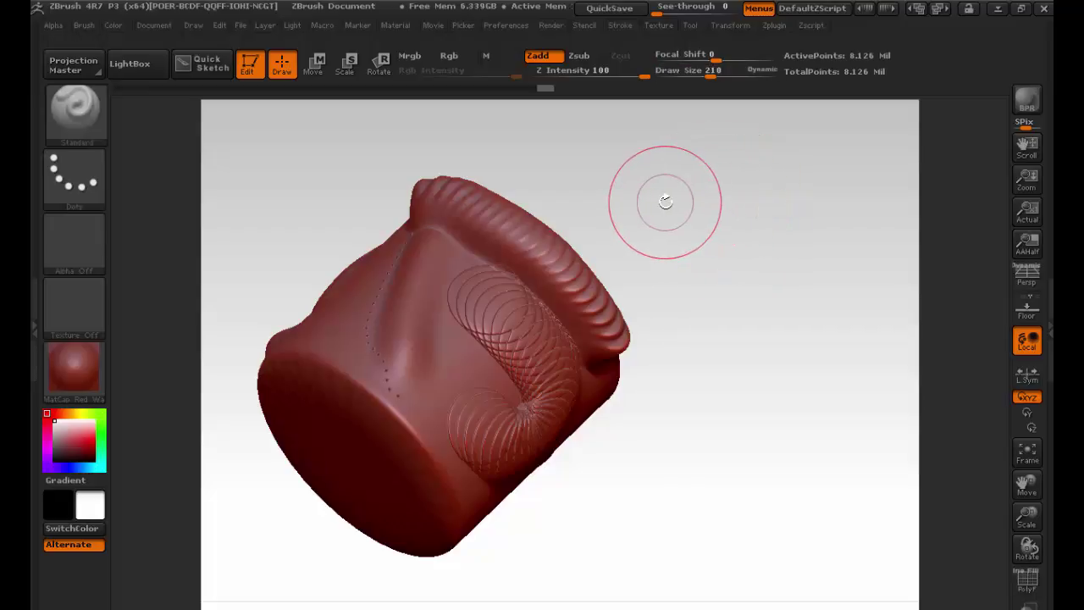
Step: Change the document's background color back to black
{"action": "key", "text": "space"}
{"action": "left_click", "coordinate": [141, 25]}
{"action": "left_click_drag", "start_coordinate": [189, 332], "coordinate": [160, 358]}
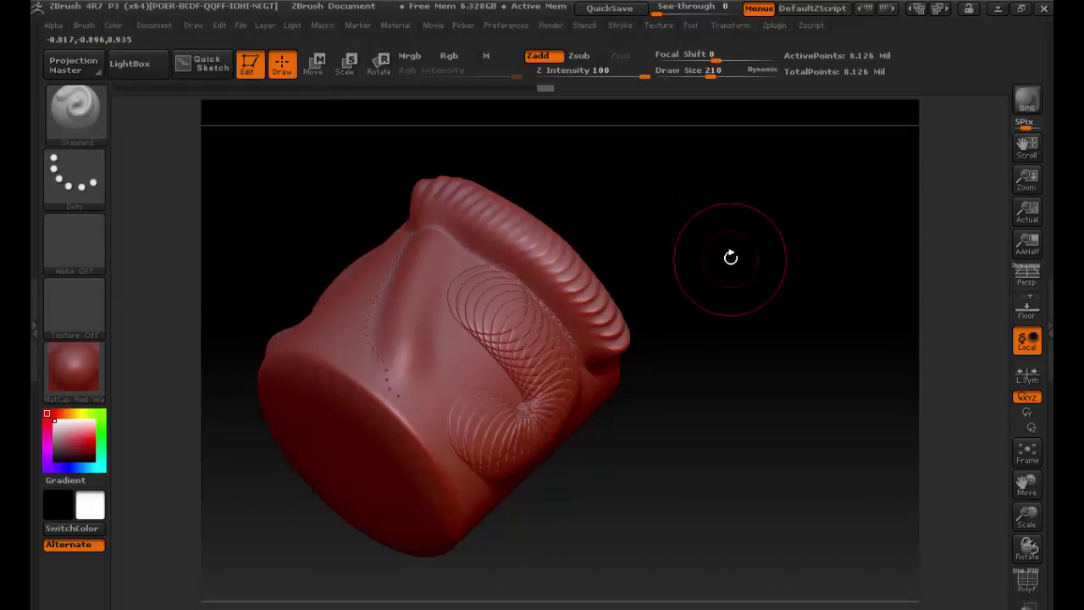
Step: Set the brush's Draw Size to 173 and its Z Intensity to 57
{"action": "key", "text": "space"}
{"action": "mouse_move", "coordinate": [732, 250]}
{"action": "left_mouse_down"}
{"action": "mouse_move", "coordinate": [714, 251]}
{"action": "mouse_move", "coordinate": [727, 251]}
{"action": "left_mouse_up"}
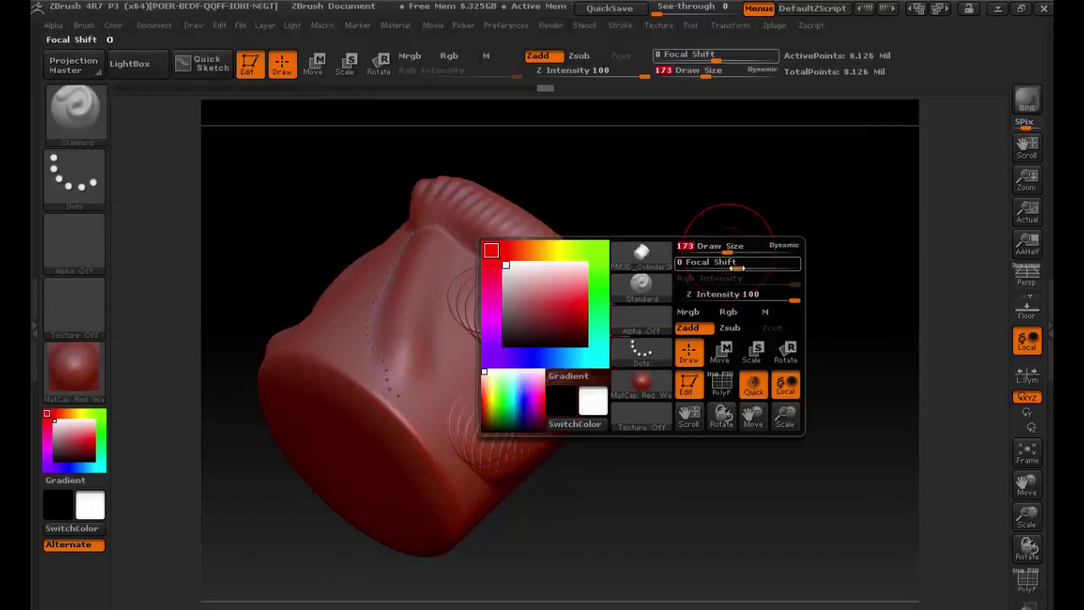
{"action": "mouse_move", "coordinate": [777, 297]}
{"action": "left_mouse_down"}
{"action": "mouse_move", "coordinate": [748, 298]}
{"action": "mouse_move", "coordinate": [773, 297]}
{"action": "left_mouse_up"}
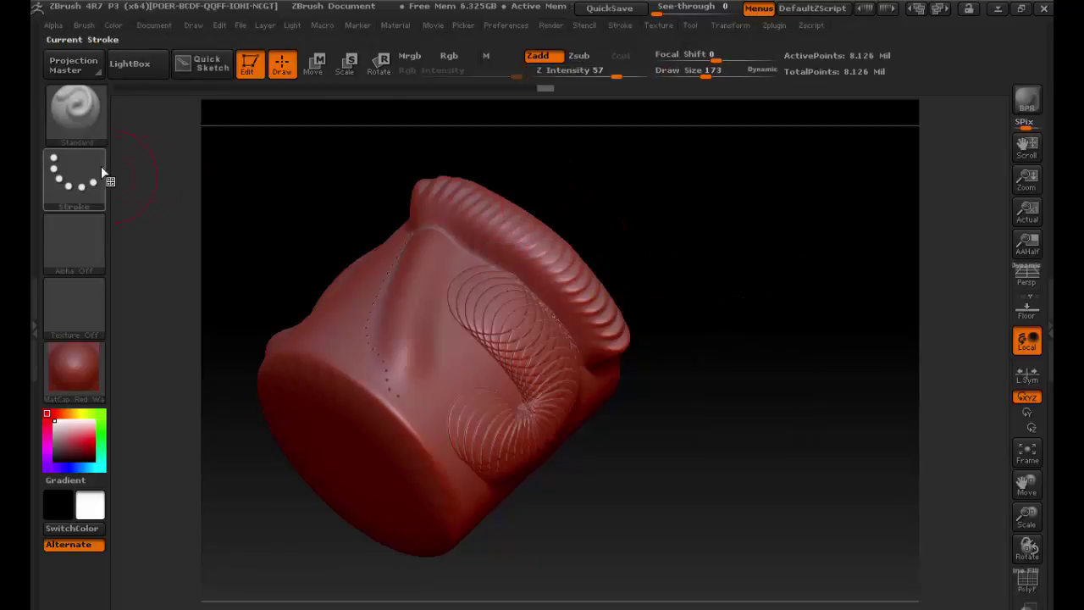
Step: Switch the sculpting brush to ClayBuildup
{"action": "left_click", "coordinate": [86, 114]}
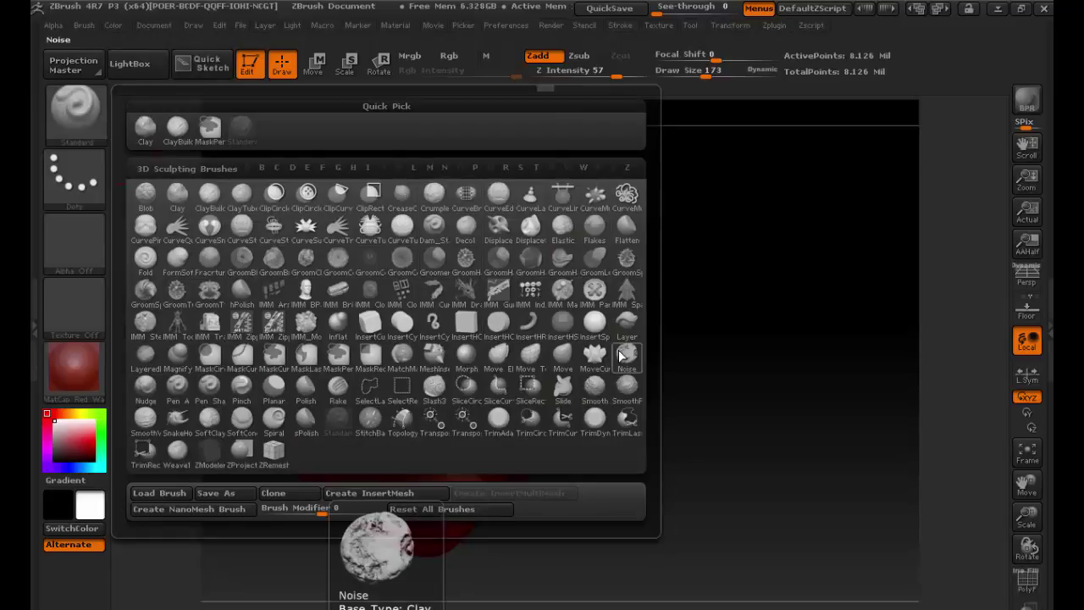
{"action": "left_click", "coordinate": [213, 197]}
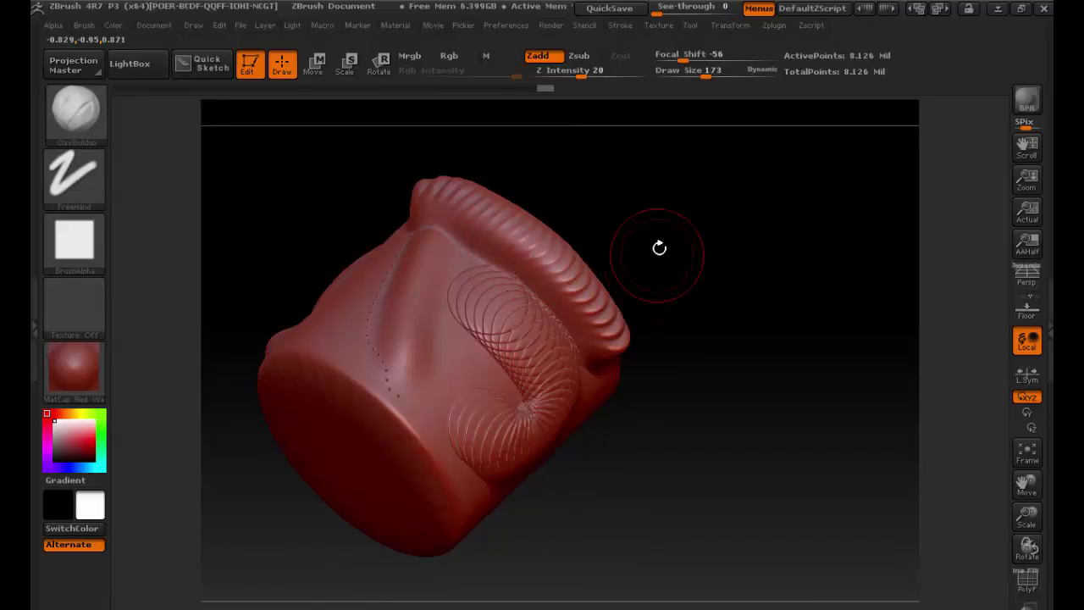
Step: Force the unresponsive ZBrush program to close
{"action": "left_click_drag", "start_coordinate": [655, 232], "coordinate": [734, 259]}
{"action": "left_click_drag", "start_coordinate": [358, 232], "coordinate": [458, 240], "text": "alt"}
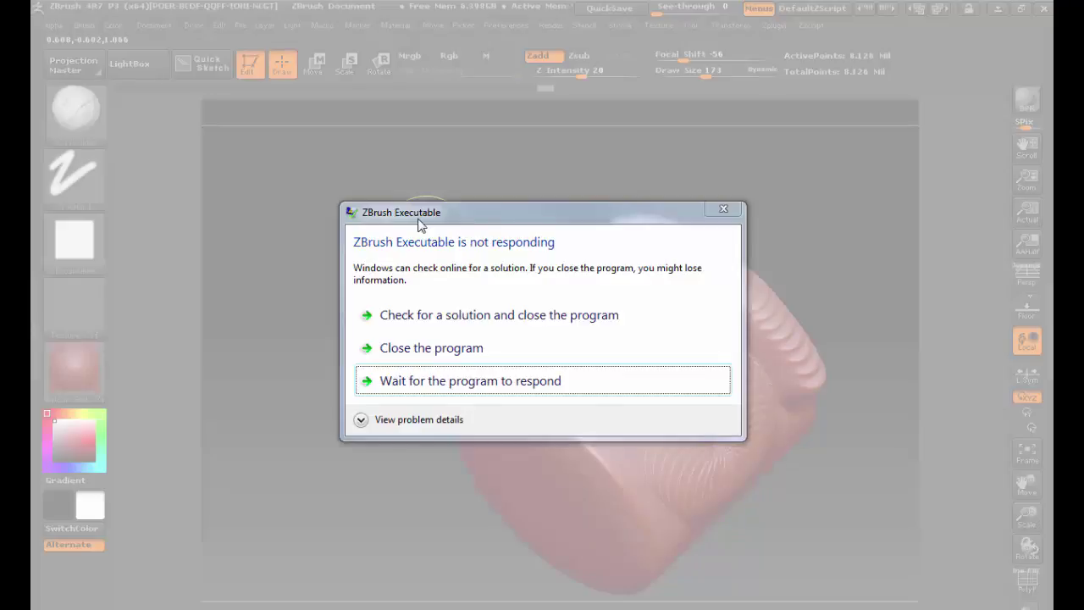
{"action": "left_click", "coordinate": [723, 211]}
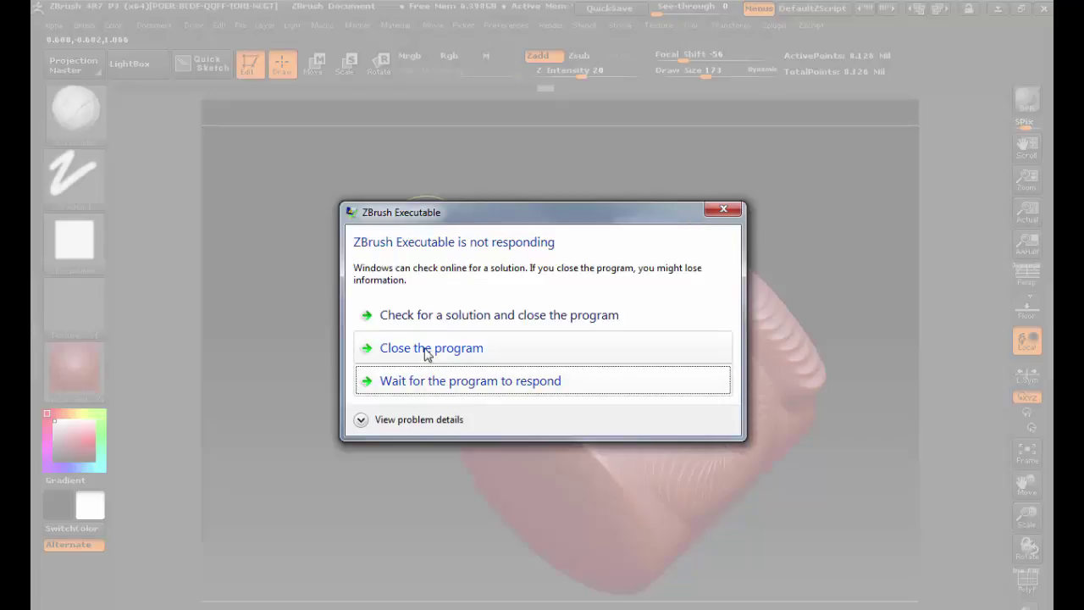
{"action": "left_click", "coordinate": [426, 348]}
Step: Find ZBrush among the installed programs and launch ZBrush 4R7 64-bit
{"action": "key", "text": "super"}
{"action": "type", "text": "zbru"}
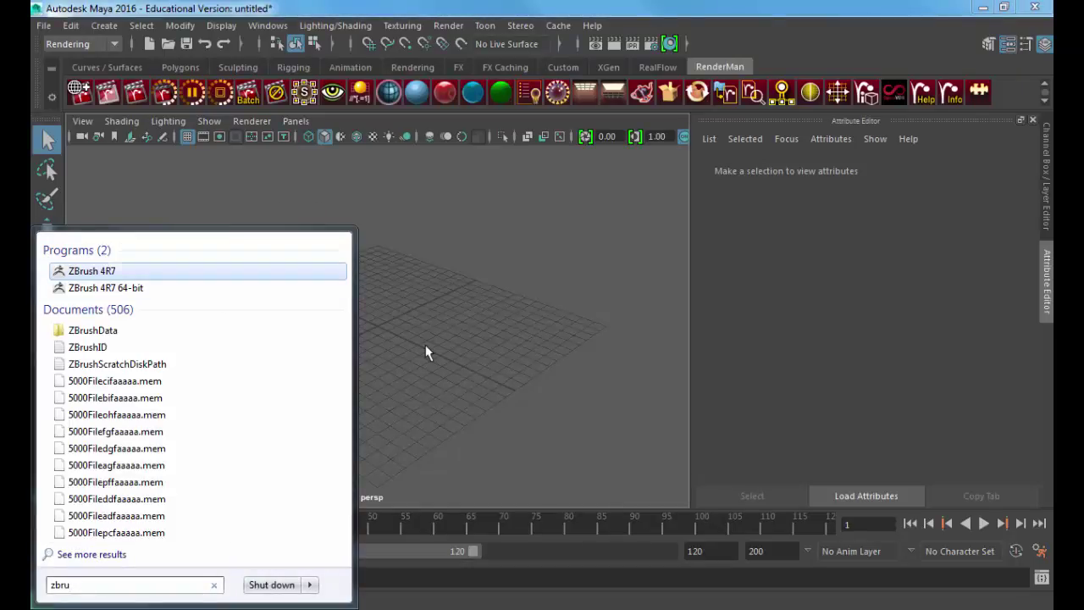
{"action": "key", "text": "Return"}
{"action": "key", "text": "super"}
{"action": "type", "text": "zbr"}
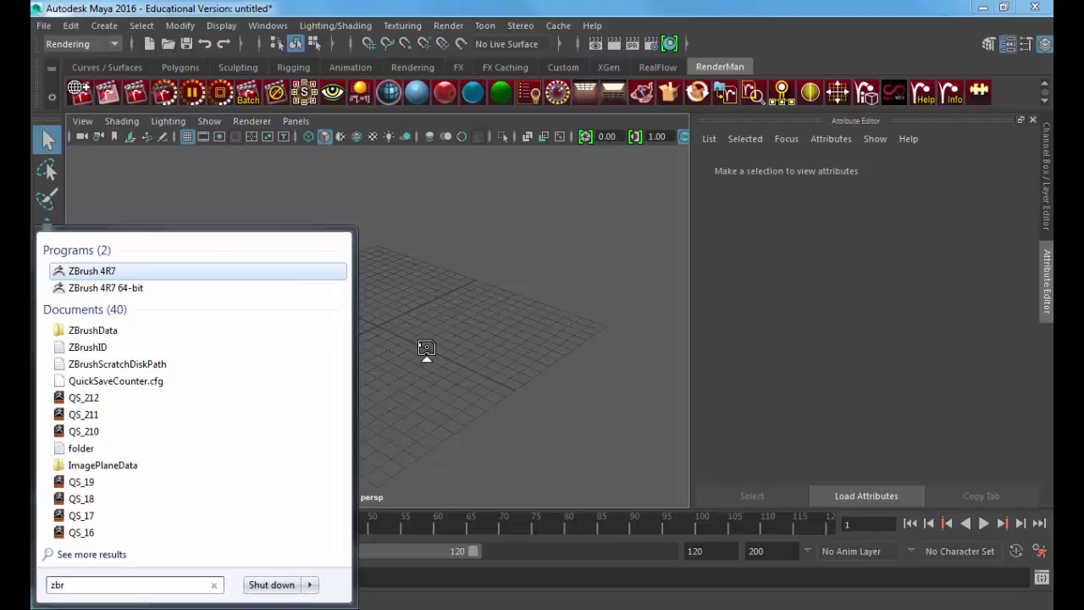
{"action": "key", "text": "Down"}
{"action": "key", "text": "Up"}
{"action": "key", "text": "Down"}
{"action": "key", "text": "Up"}
{"action": "key", "text": "Down"}
{"action": "key", "text": "Up"}
{"action": "key", "text": "Down"}
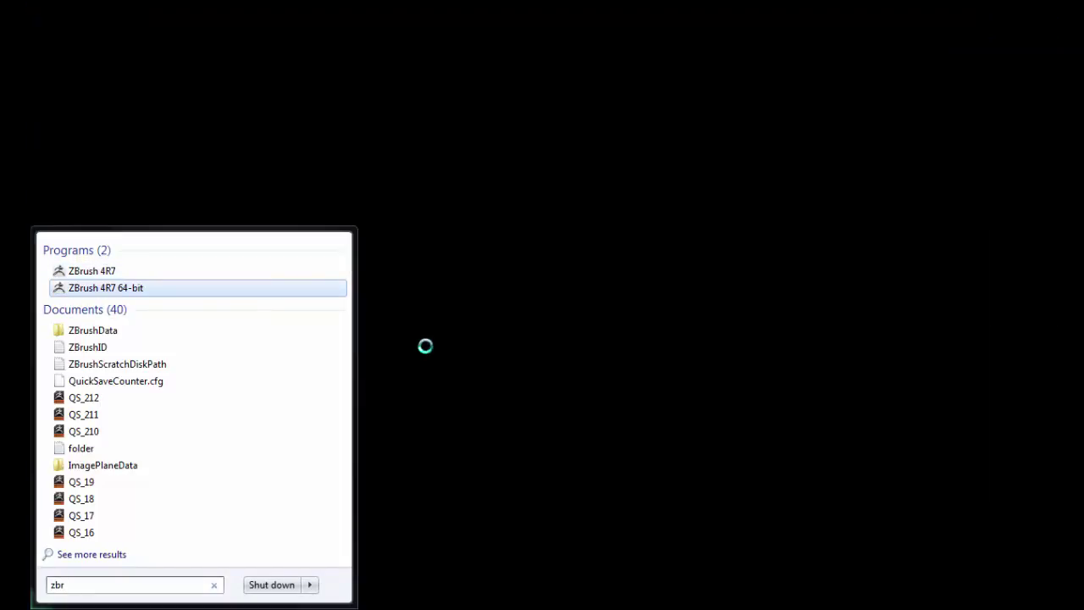
{"action": "key", "text": "Return"}
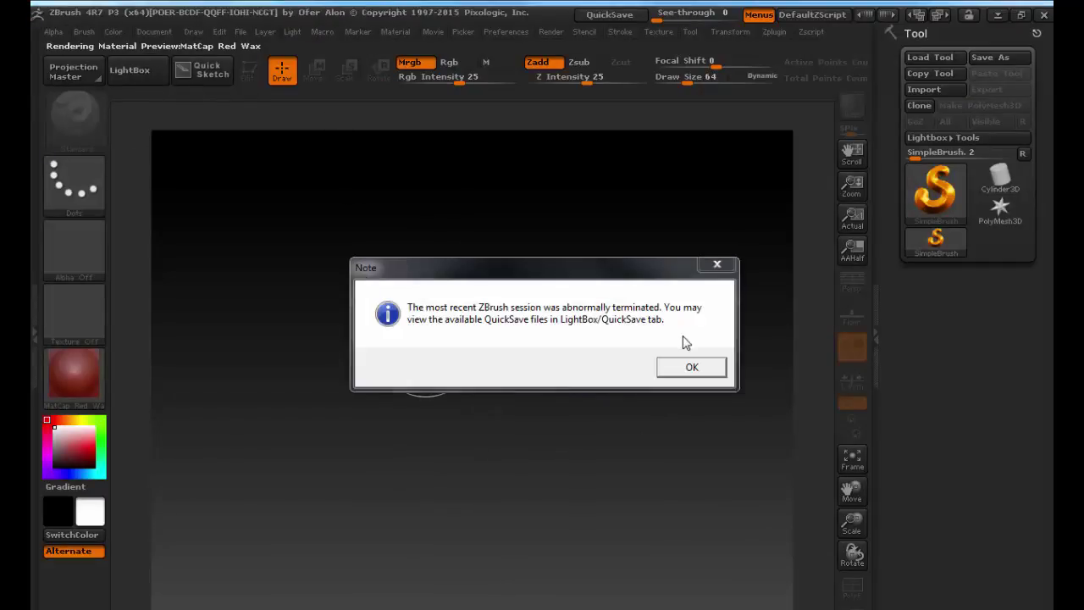
Step: Dismiss the note about the terminated session and hide LightBox to clear the canvas
{"action": "left_click", "coordinate": [686, 366]}
{"action": "left_click", "coordinate": [131, 70]}
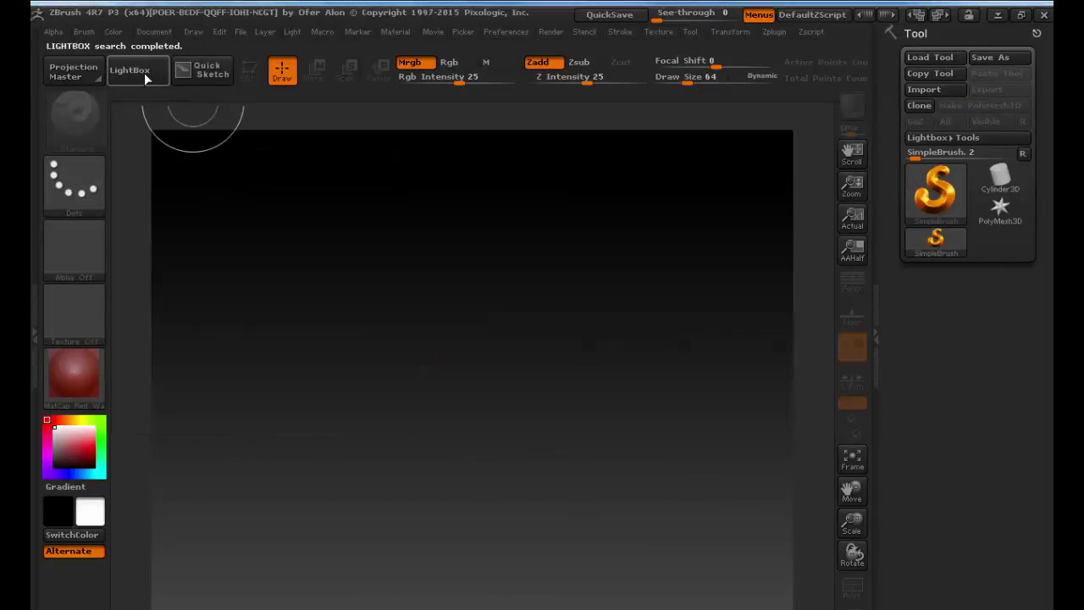
{"action": "left_click", "coordinate": [134, 77]}
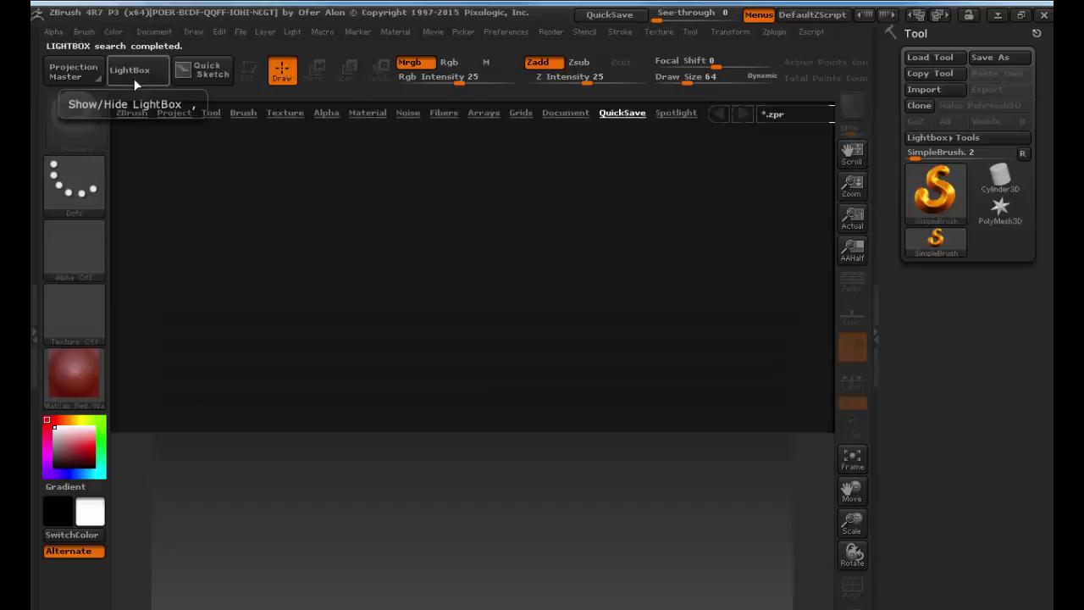
{"action": "left_click", "coordinate": [135, 73]}
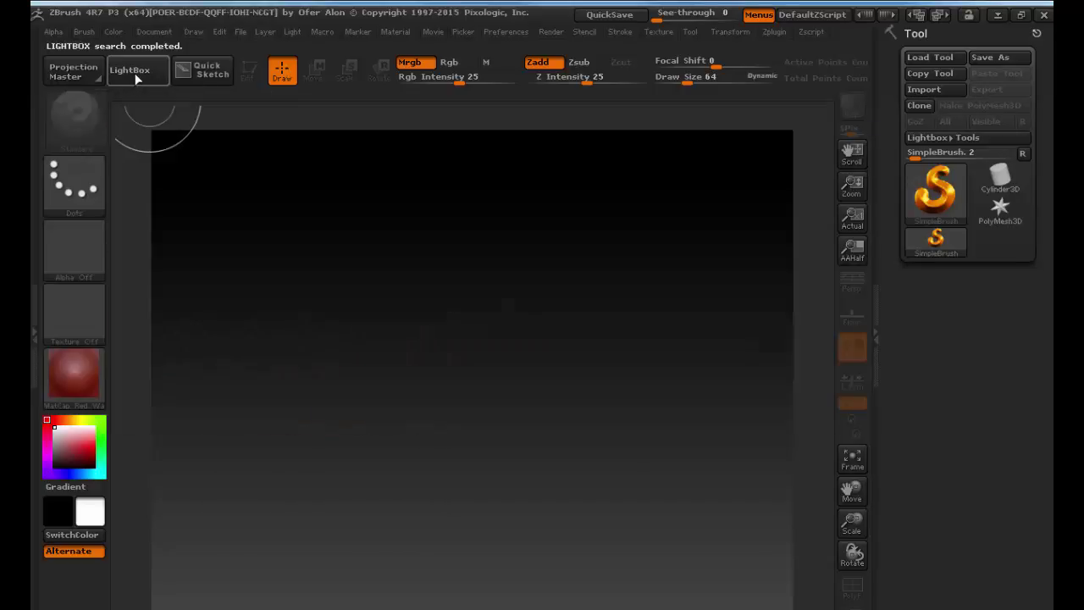
Step: Draw a Cylinder3D on the canvas and put it into Edit mode
{"action": "left_click", "coordinate": [1000, 178]}
{"action": "left_click_drag", "start_coordinate": [472, 353], "coordinate": [455, 436]}
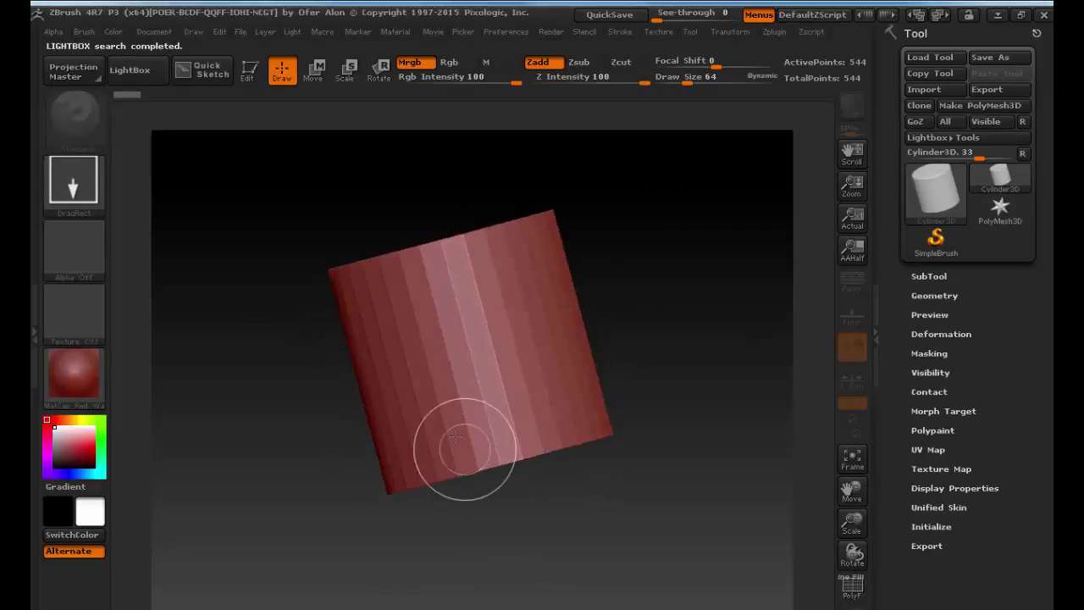
{"action": "left_click", "coordinate": [248, 78]}
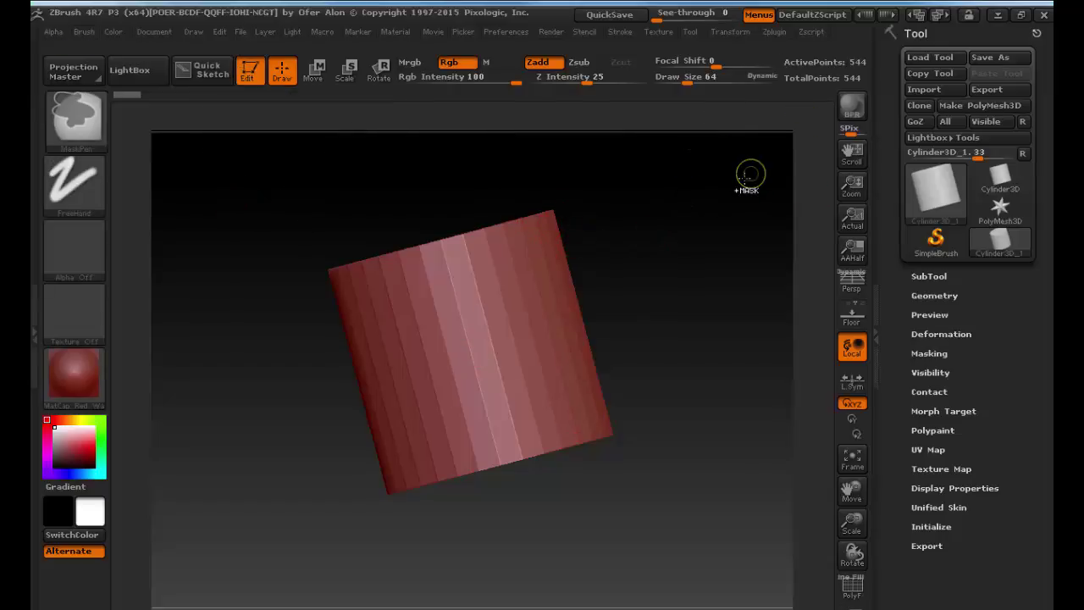
Step: Subdivide the cylinder five times to smooth its surface
{"action": "key", "text": "ctrl+d"}
{"action": "key", "text": "ctrl+d"}
{"action": "key", "text": "ctrl+d"}
{"action": "key", "text": "ctrl+d"}
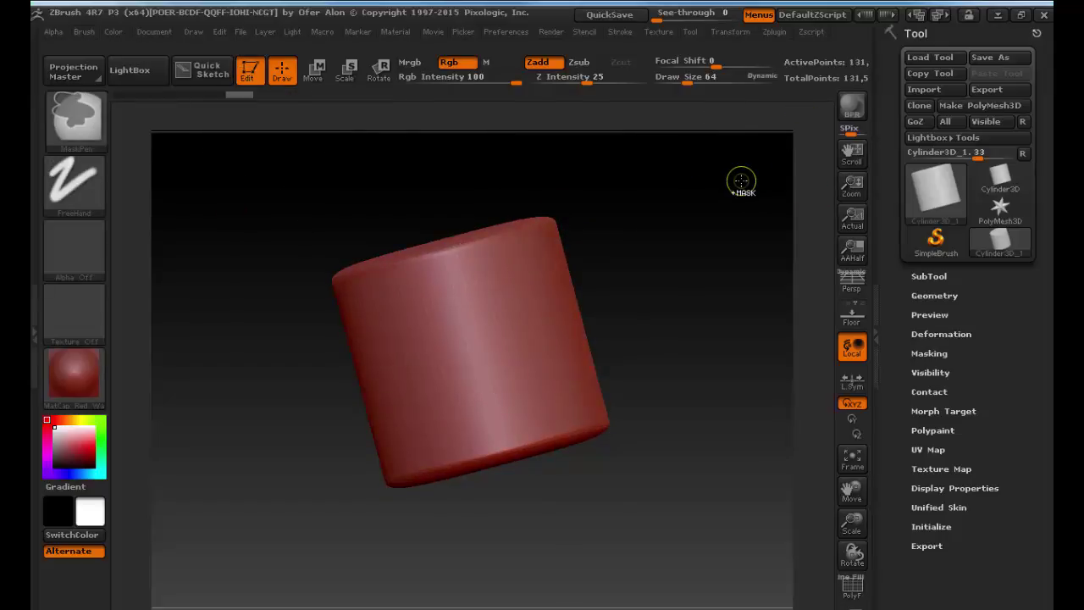
{"action": "key", "text": "ctrl+d"}
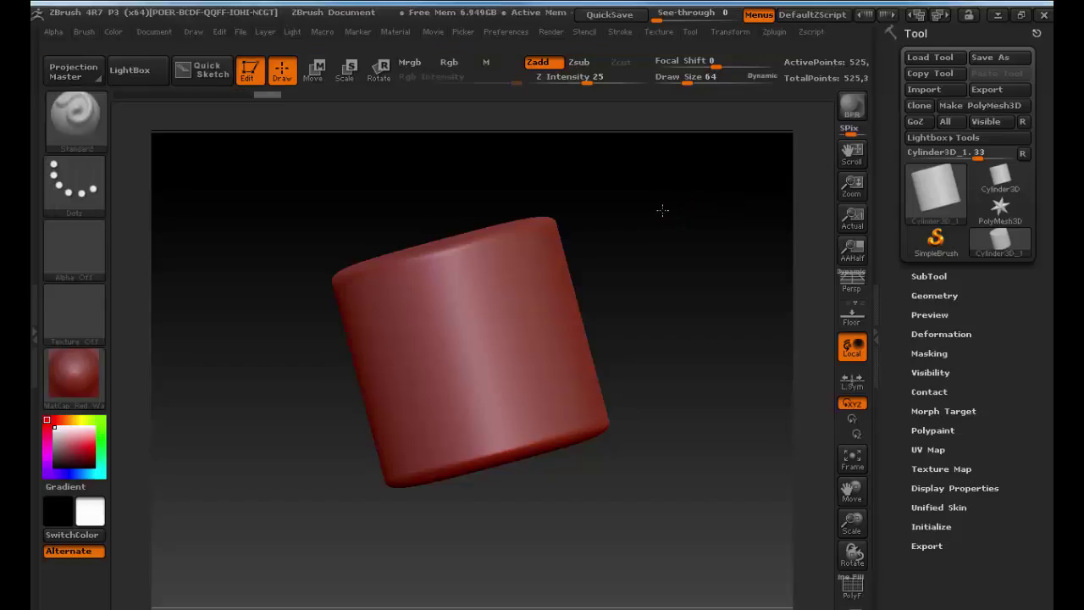
Step: Switch to the ClayBuildup brush and set its Draw Size to 179
{"action": "left_click_drag", "start_coordinate": [661, 211], "coordinate": [658, 259]}
{"action": "left_click", "coordinate": [91, 129]}
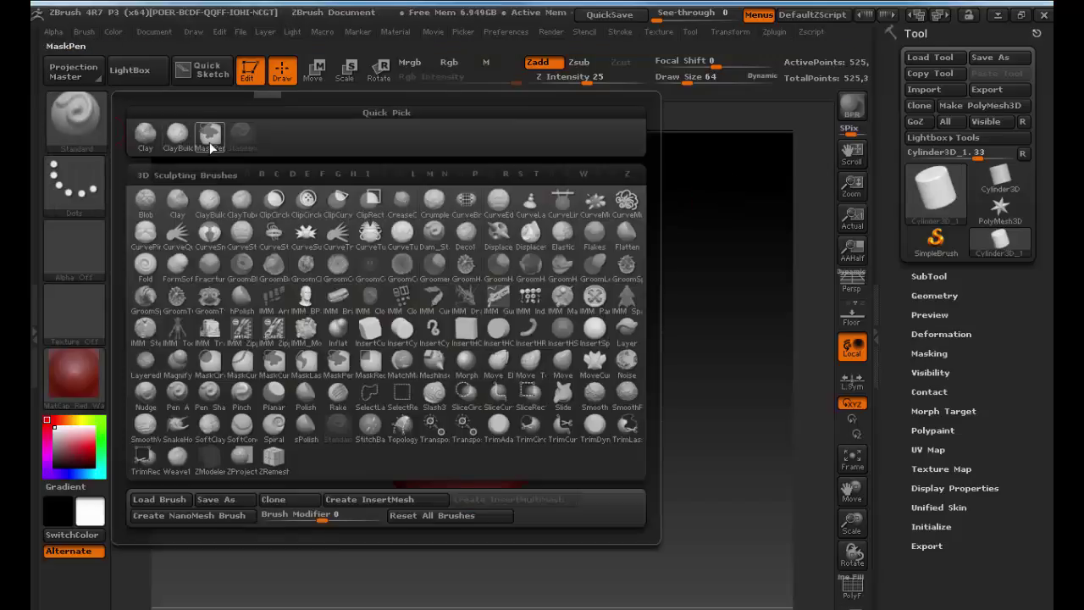
{"action": "left_click", "coordinate": [182, 140]}
{"action": "key", "text": "s"}
{"action": "left_click_drag", "start_coordinate": [469, 334], "coordinate": [492, 334]}
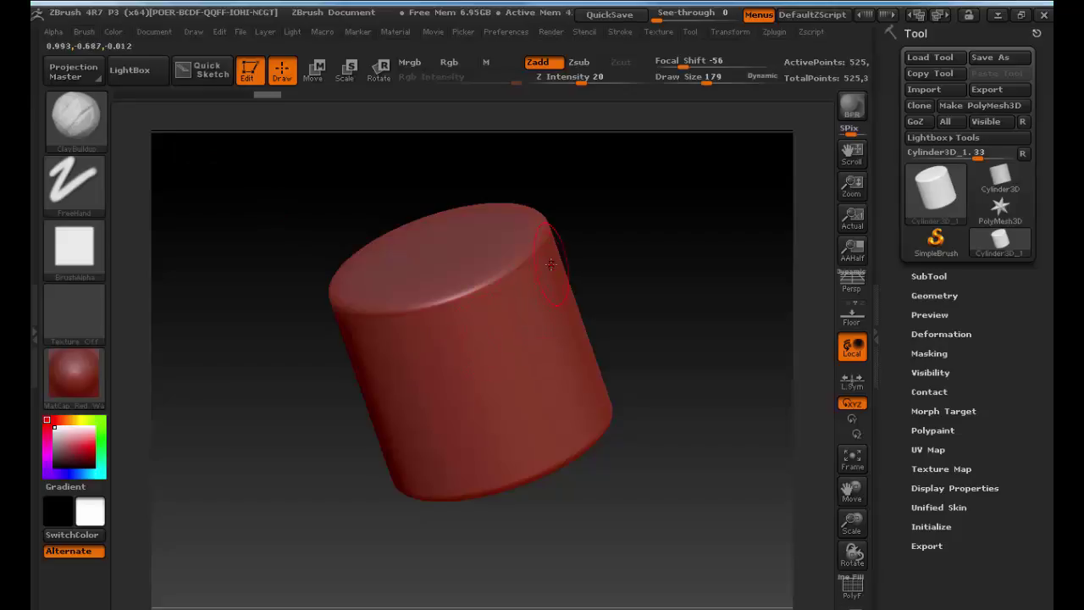
Step: Convert the cylinder primitive to a PolyMesh3D so it can be sculpted
{"action": "left_click", "coordinate": [525, 302]}
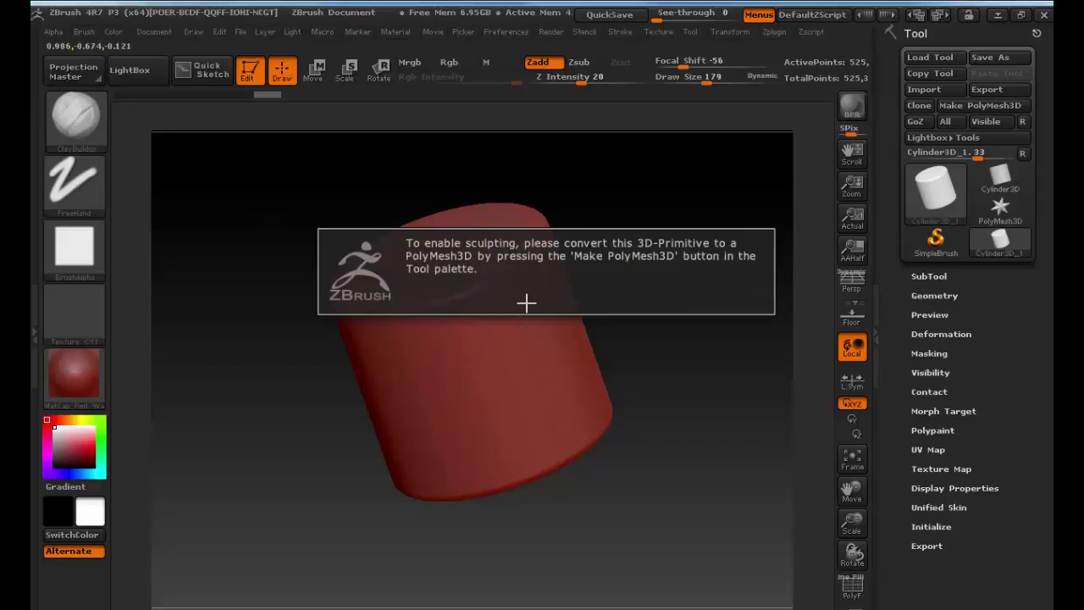
{"action": "left_click", "coordinate": [992, 103]}
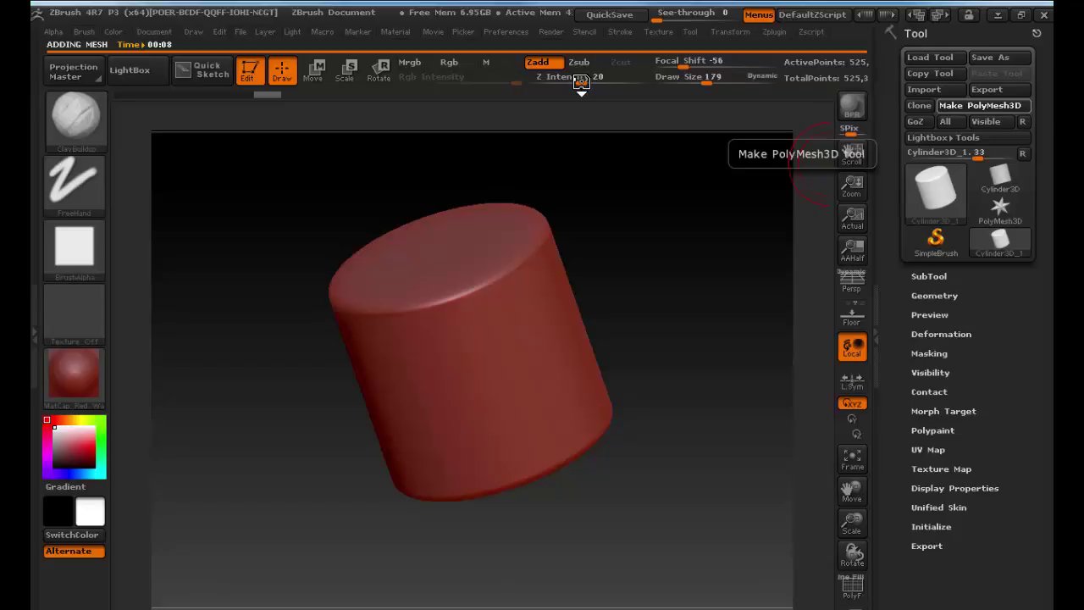
Step: Set Z Intensity to 11 and build up overlapping diagonal clay strokes on the cylinder's side
{"action": "left_click_drag", "start_coordinate": [581, 79], "coordinate": [572, 80]}
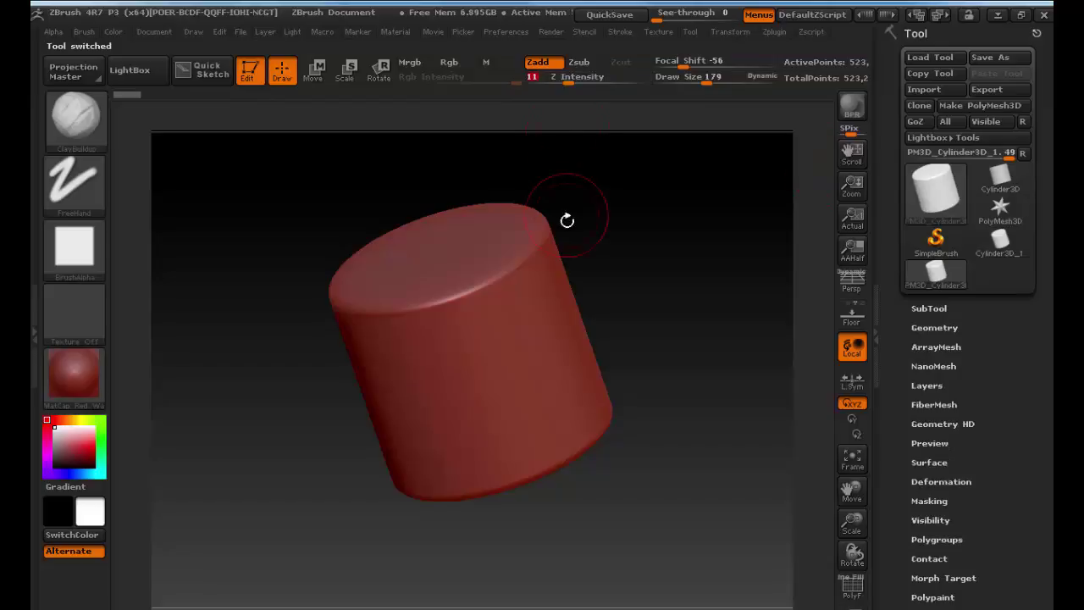
{"action": "left_click_drag", "start_coordinate": [551, 284], "coordinate": [461, 360]}
{"action": "left_click_drag", "start_coordinate": [559, 306], "coordinate": [497, 364]}
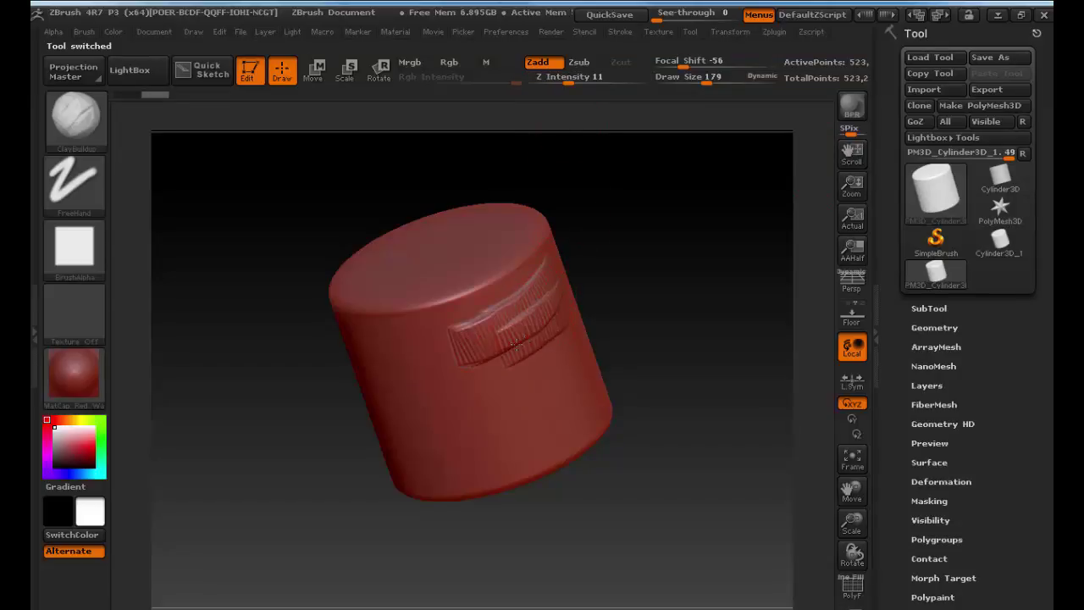
{"action": "left_click_drag", "start_coordinate": [567, 326], "coordinate": [493, 389]}
{"action": "left_click_drag", "start_coordinate": [563, 343], "coordinate": [505, 402]}
{"action": "left_click_drag", "start_coordinate": [552, 265], "coordinate": [468, 356]}
{"action": "left_click_drag", "start_coordinate": [525, 280], "coordinate": [428, 373]}
{"action": "mouse_move", "coordinate": [498, 346]}
{"action": "left_mouse_down"}
{"action": "mouse_move", "coordinate": [458, 407]}
{"action": "mouse_move", "coordinate": [512, 406]}
{"action": "mouse_move", "coordinate": [542, 420]}
{"action": "mouse_move", "coordinate": [566, 414]}
{"action": "mouse_move", "coordinate": [596, 373]}
{"action": "left_mouse_up"}
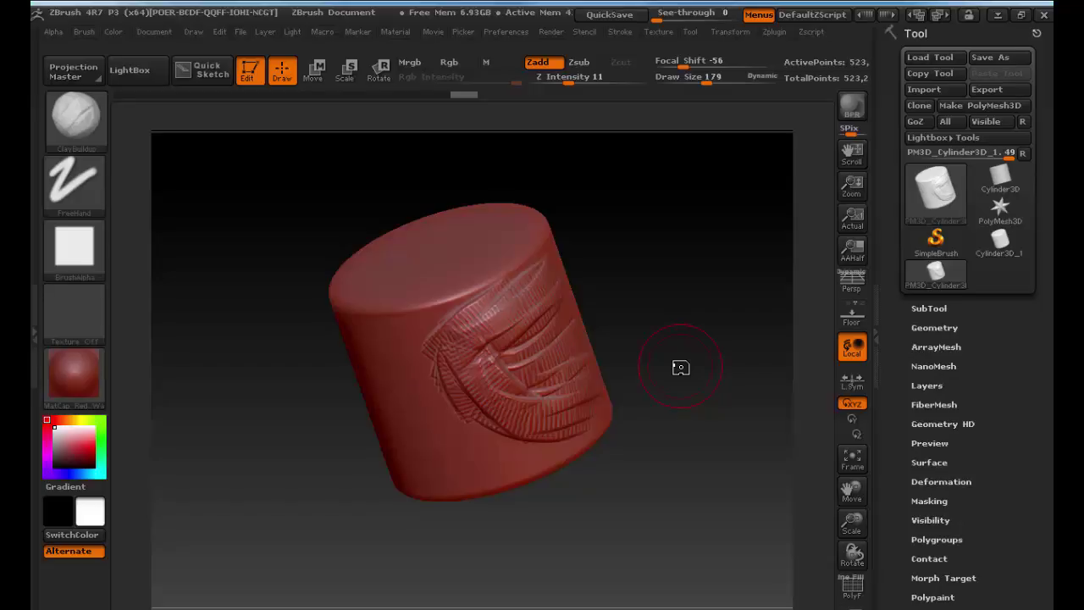
Step: Switch to the Flatten brush and flatten the upper part of the clay strokes on the cylinder's side
{"action": "mouse_move", "coordinate": [641, 316]}
{"action": "left_mouse_down"}
{"action": "mouse_move", "coordinate": [630, 317]}
{"action": "mouse_move", "coordinate": [704, 314]}
{"action": "mouse_move", "coordinate": [641, 317]}
{"action": "left_mouse_up"}
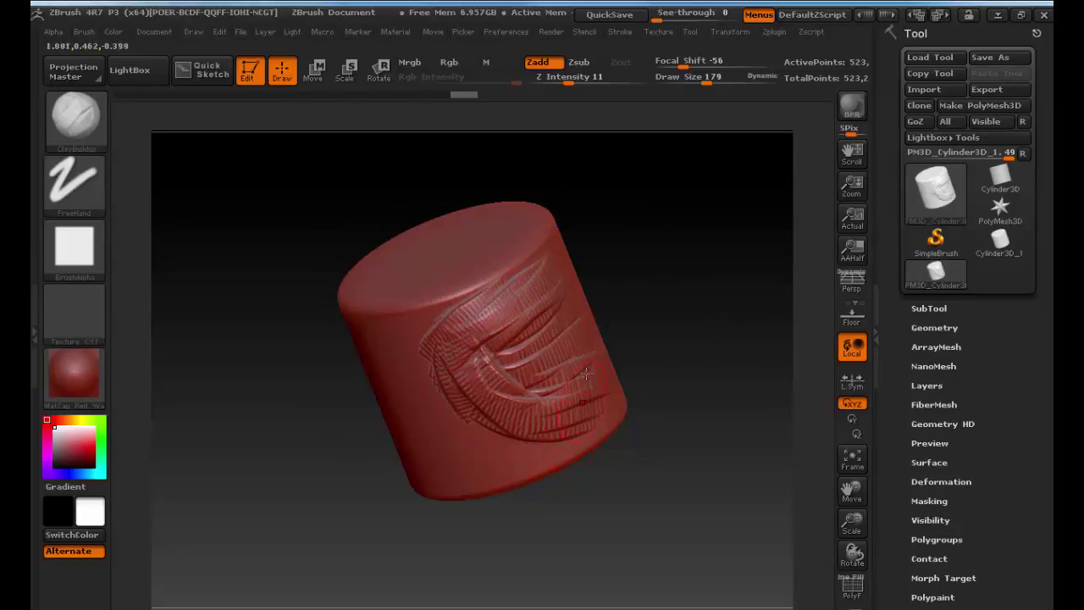
{"action": "left_click", "coordinate": [74, 119]}
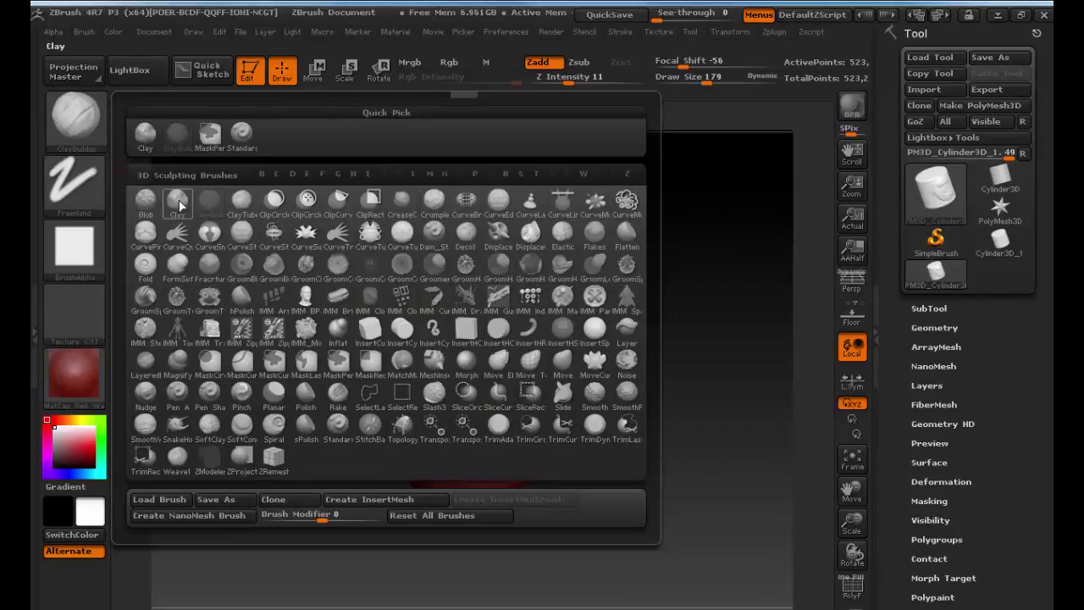
{"action": "mouse_move", "coordinate": [178, 204]}
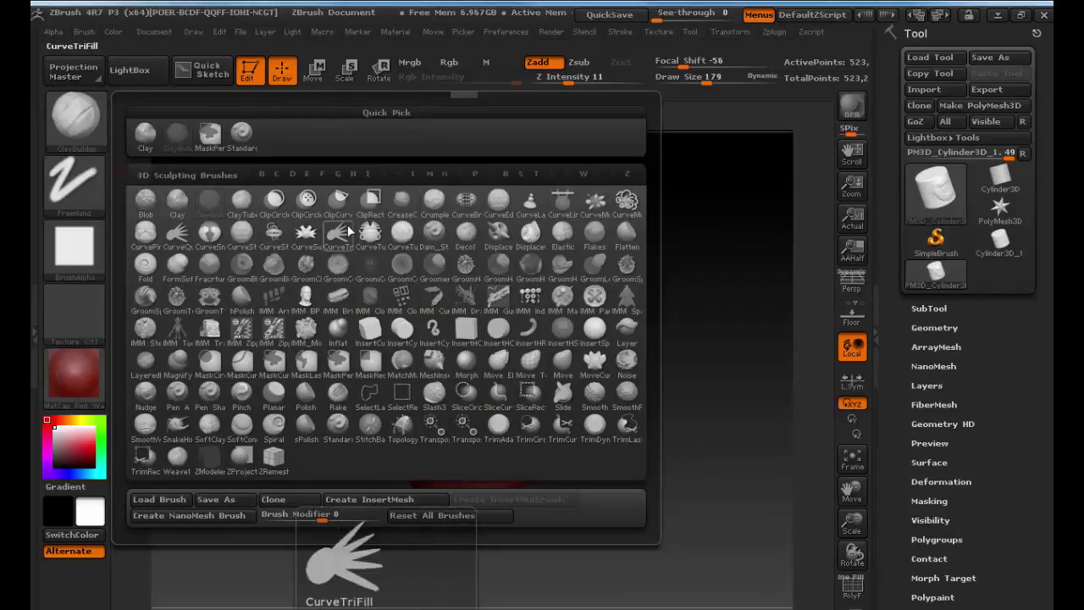
{"action": "mouse_move", "coordinate": [534, 231]}
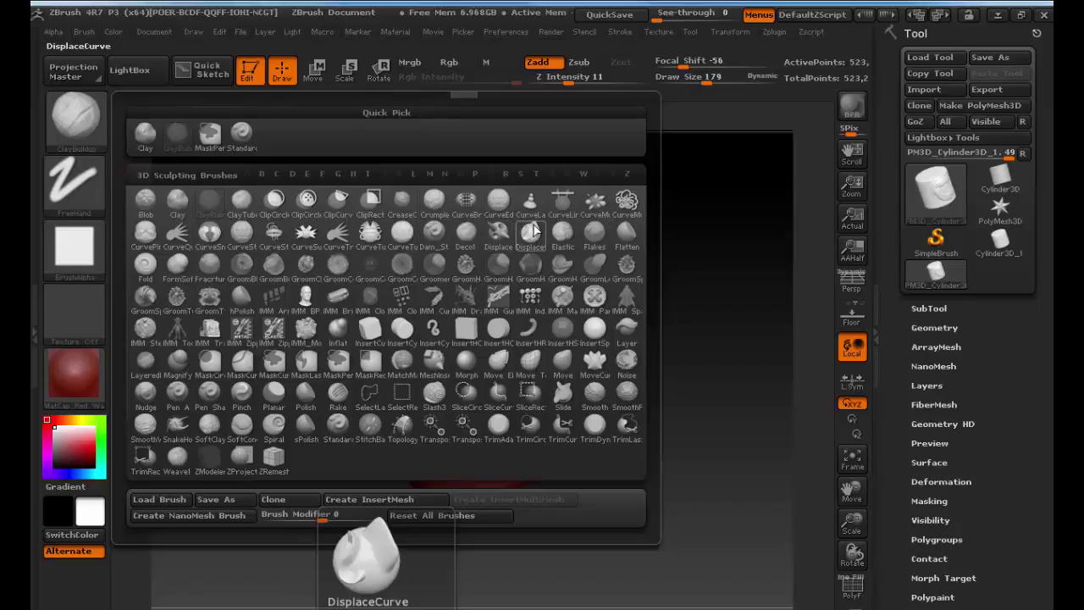
{"action": "left_click", "coordinate": [624, 238]}
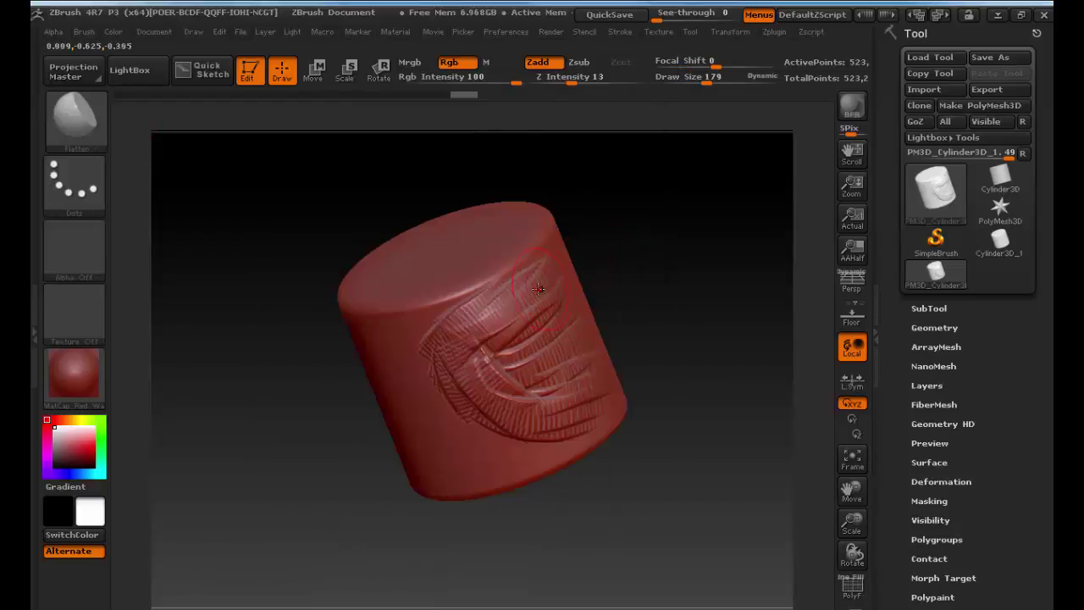
{"action": "left_click_drag", "start_coordinate": [502, 315], "coordinate": [471, 335]}
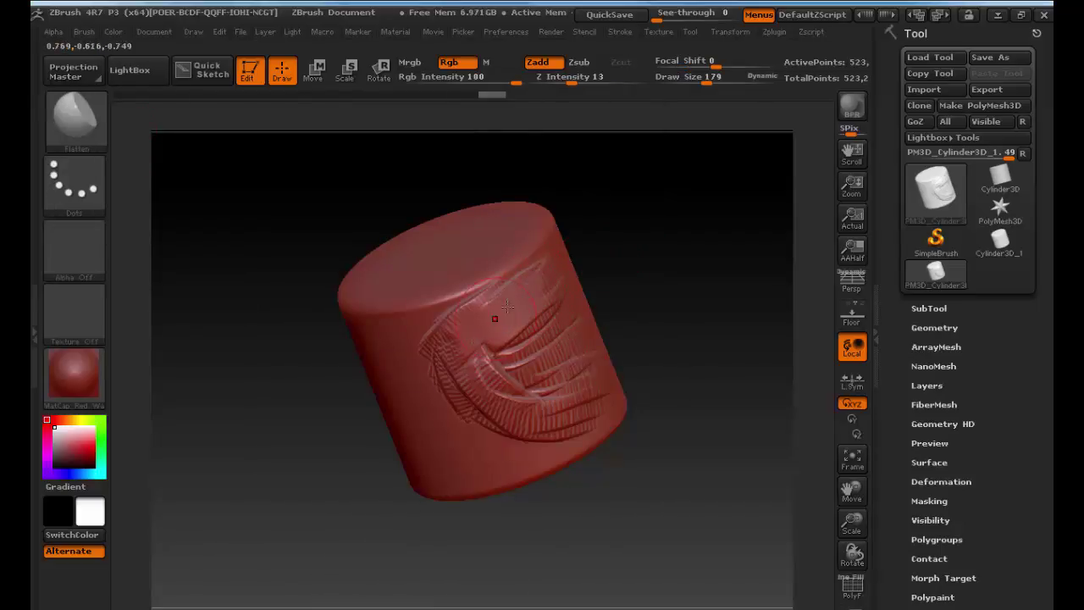
{"action": "left_click_drag", "start_coordinate": [520, 295], "coordinate": [478, 328]}
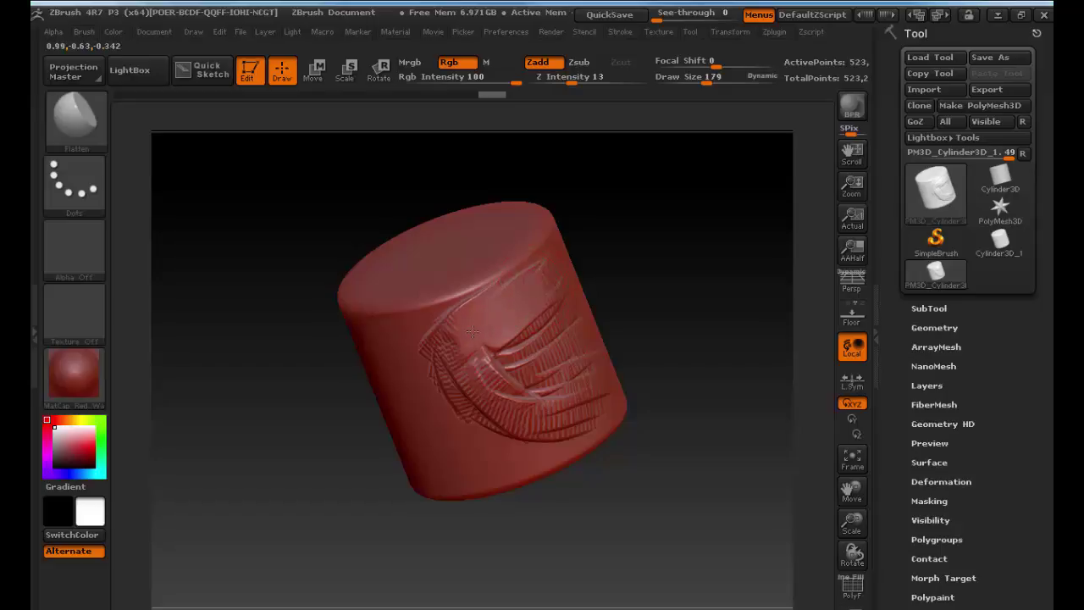
Step: Filter the sculpting brushes to those starting with D and choose Dam_Standard
{"action": "mouse_move", "coordinate": [653, 272]}
{"action": "left_mouse_down"}
{"action": "mouse_move", "coordinate": [630, 280]}
{"action": "mouse_move", "coordinate": [669, 296]}
{"action": "mouse_move", "coordinate": [647, 305]}
{"action": "left_mouse_up"}
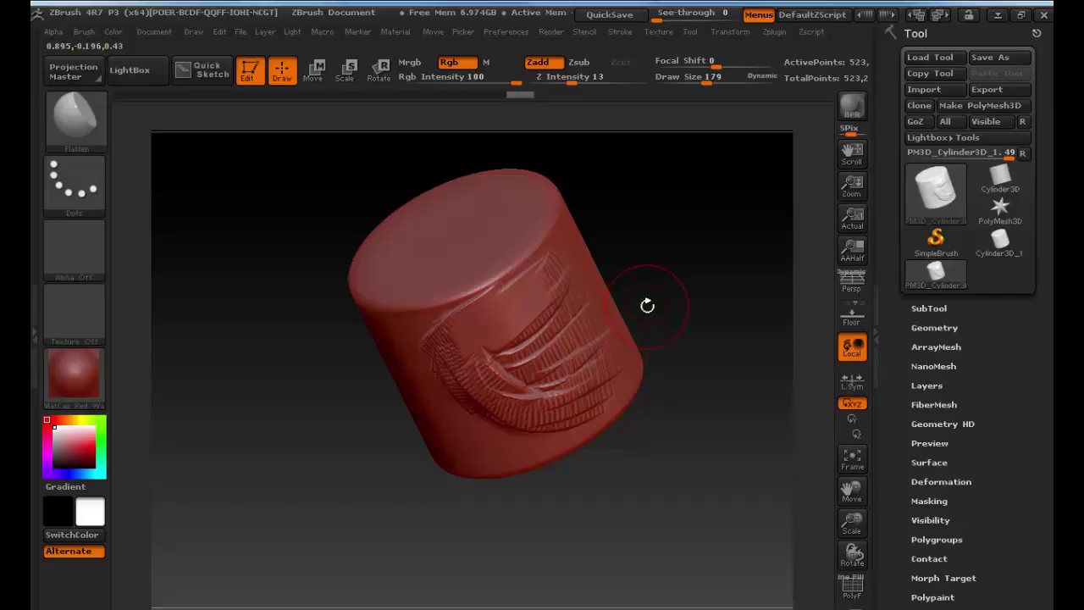
{"action": "left_click", "coordinate": [75, 118]}
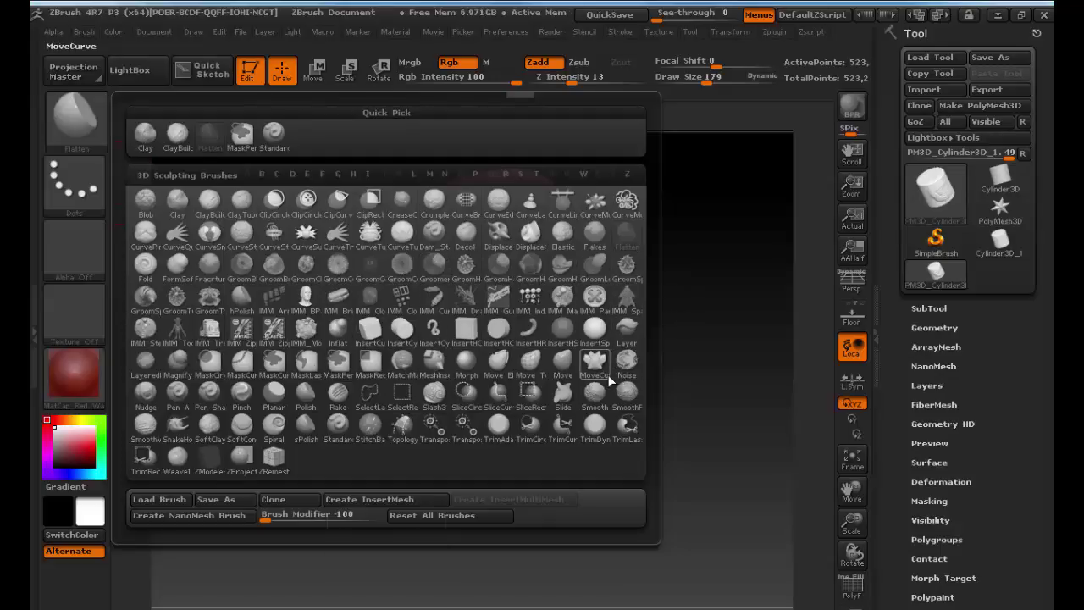
{"action": "mouse_move", "coordinate": [605, 379]}
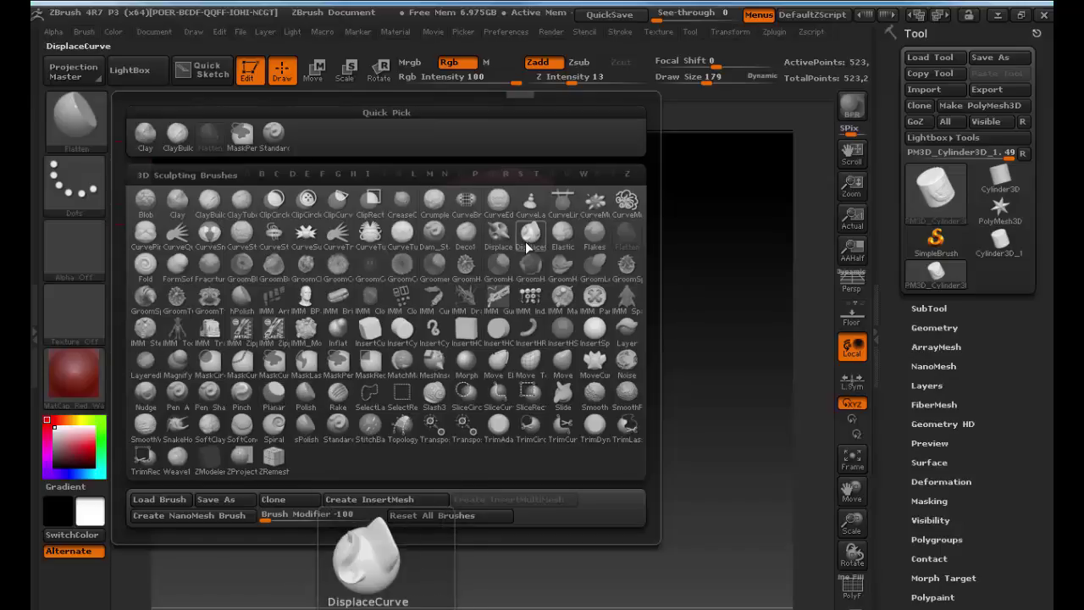
{"action": "key", "text": "d"}
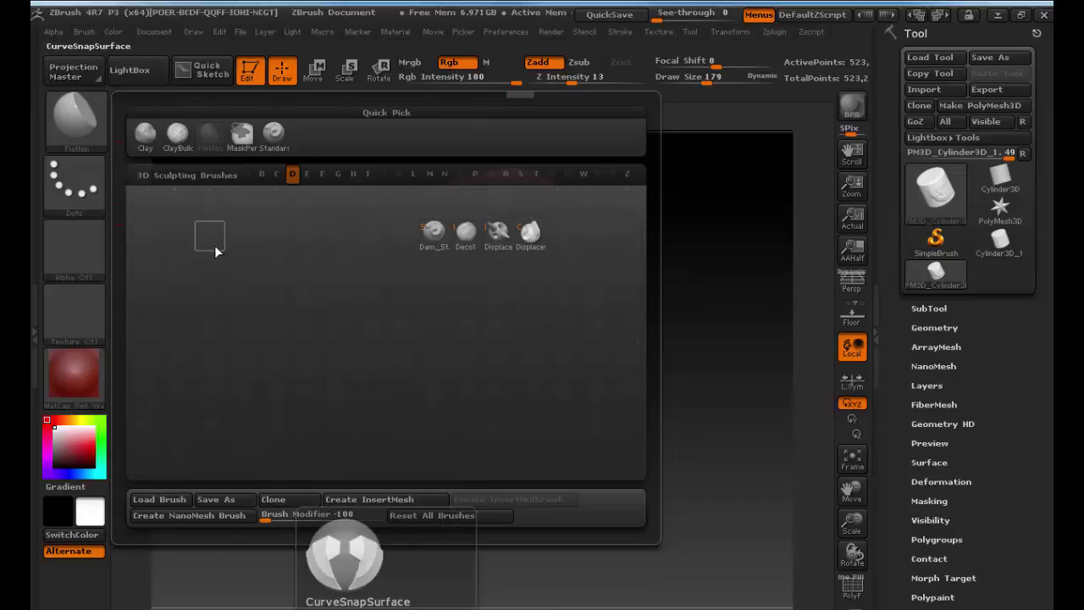
{"action": "left_click", "coordinate": [434, 235]}
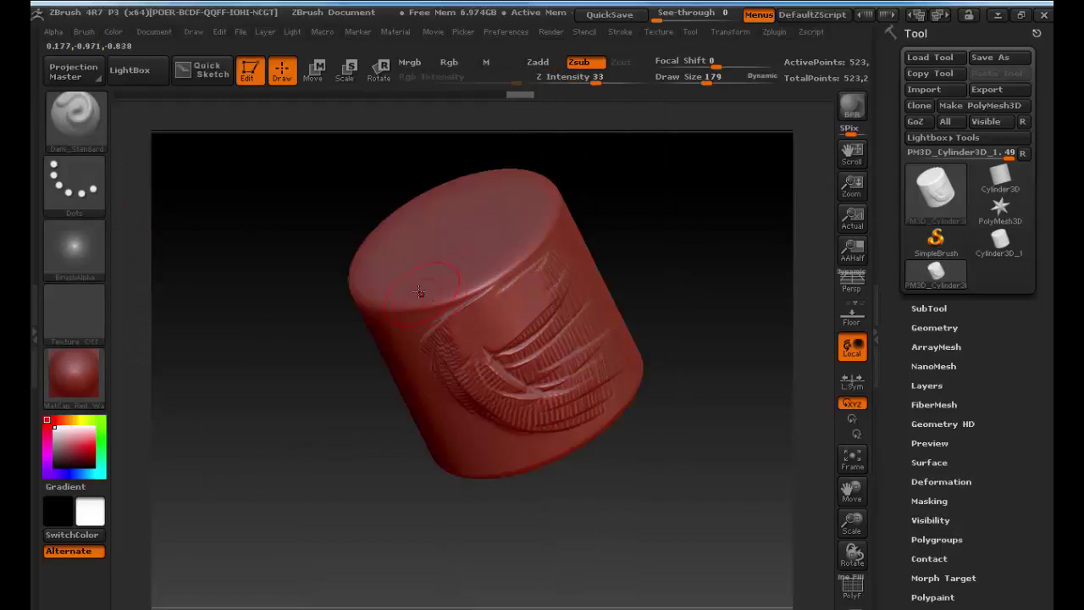
Step: Carve a curved, looping groove into the cylinder's top face with the Dam_Standard brush
{"action": "left_click_drag", "start_coordinate": [675, 241], "coordinate": [562, 249]}
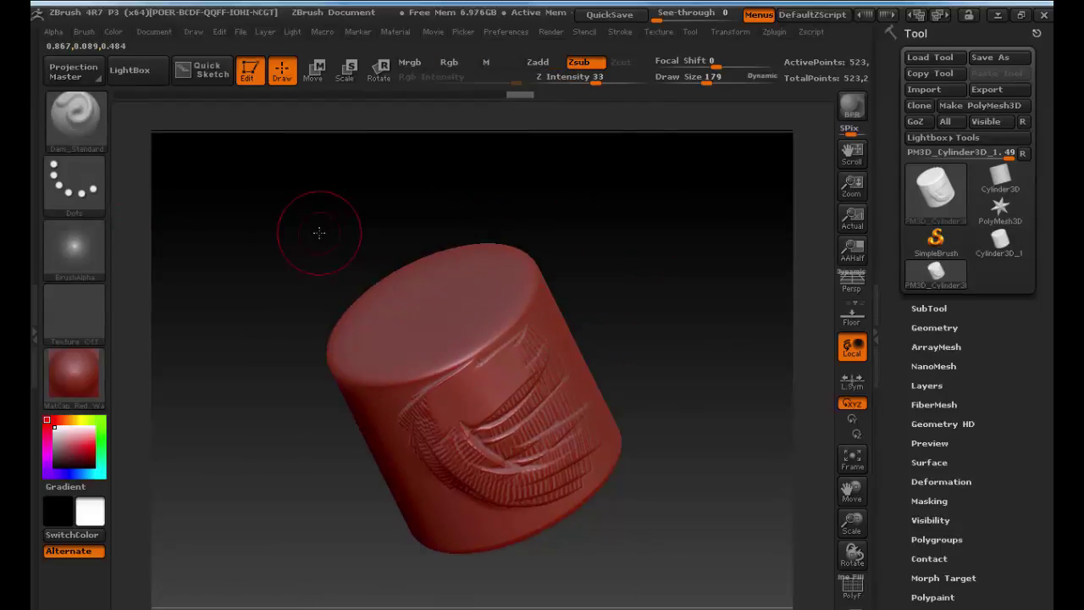
{"action": "mouse_move", "coordinate": [286, 226]}
{"action": "left_mouse_down"}
{"action": "mouse_move", "coordinate": [392, 280]}
{"action": "mouse_move", "coordinate": [368, 288]}
{"action": "mouse_move", "coordinate": [387, 211]}
{"action": "mouse_move", "coordinate": [223, 223]}
{"action": "mouse_move", "coordinate": [290, 230]}
{"action": "mouse_move", "coordinate": [313, 246]}
{"action": "left_mouse_up"}
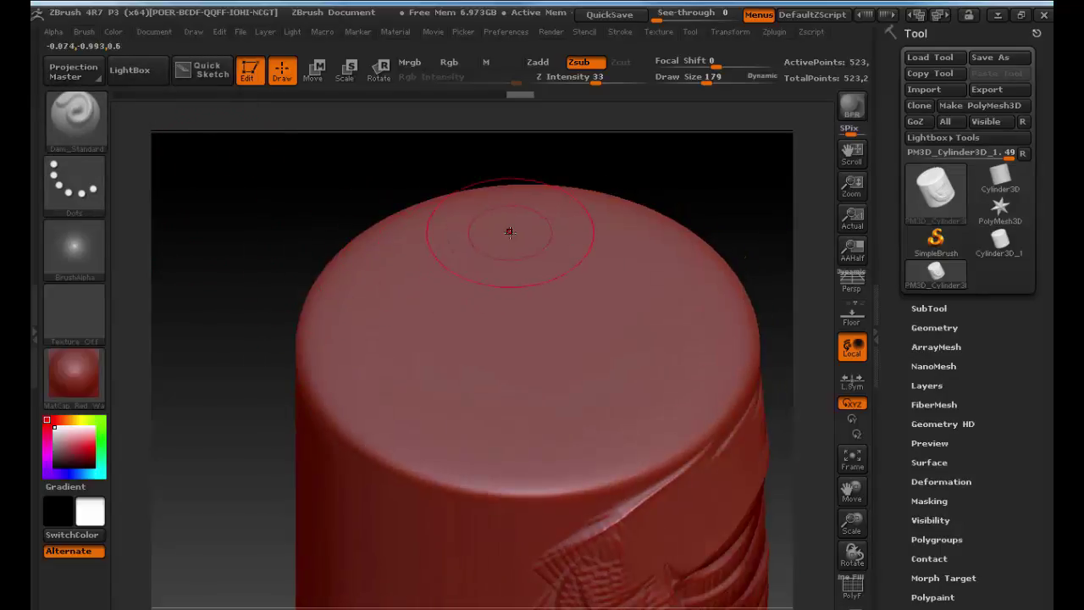
{"action": "mouse_move", "coordinate": [500, 238]}
{"action": "left_mouse_down"}
{"action": "mouse_move", "coordinate": [428, 286]}
{"action": "mouse_move", "coordinate": [387, 347]}
{"action": "mouse_move", "coordinate": [416, 419]}
{"action": "mouse_move", "coordinate": [500, 436]}
{"action": "mouse_move", "coordinate": [593, 364]}
{"action": "mouse_move", "coordinate": [539, 271]}
{"action": "mouse_move", "coordinate": [474, 285]}
{"action": "mouse_move", "coordinate": [400, 329]}
{"action": "left_mouse_up"}
{"action": "left_click_drag", "start_coordinate": [245, 286], "coordinate": [262, 310]}
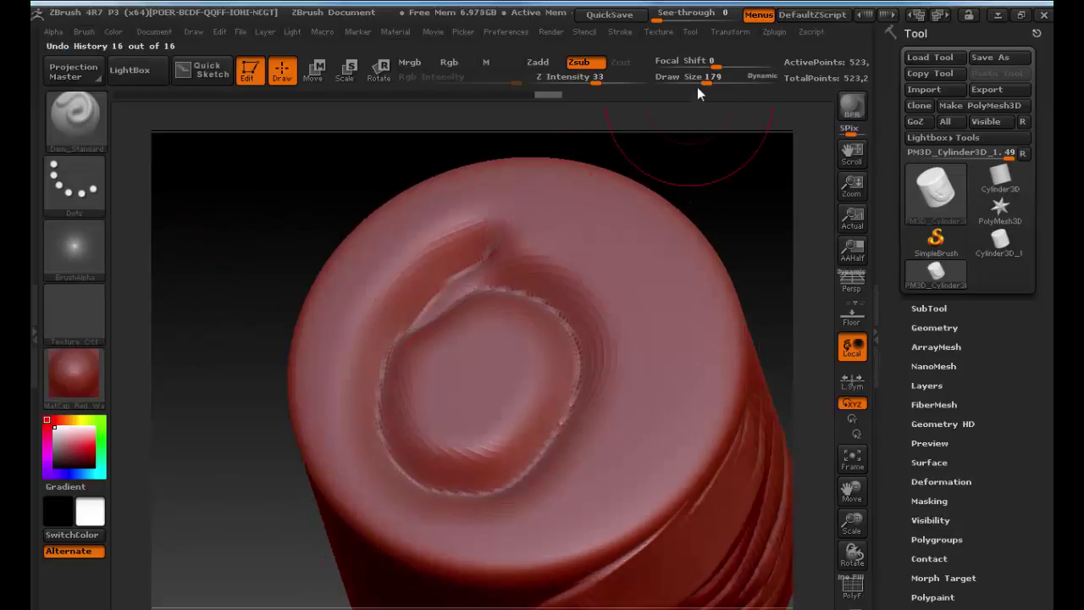
Step: Set Draw Size to 40 and Z Intensity to 21, and carve a thin wavy groove across a clean area of the cylinder's side
{"action": "left_click_drag", "start_coordinate": [697, 83], "coordinate": [685, 83]}
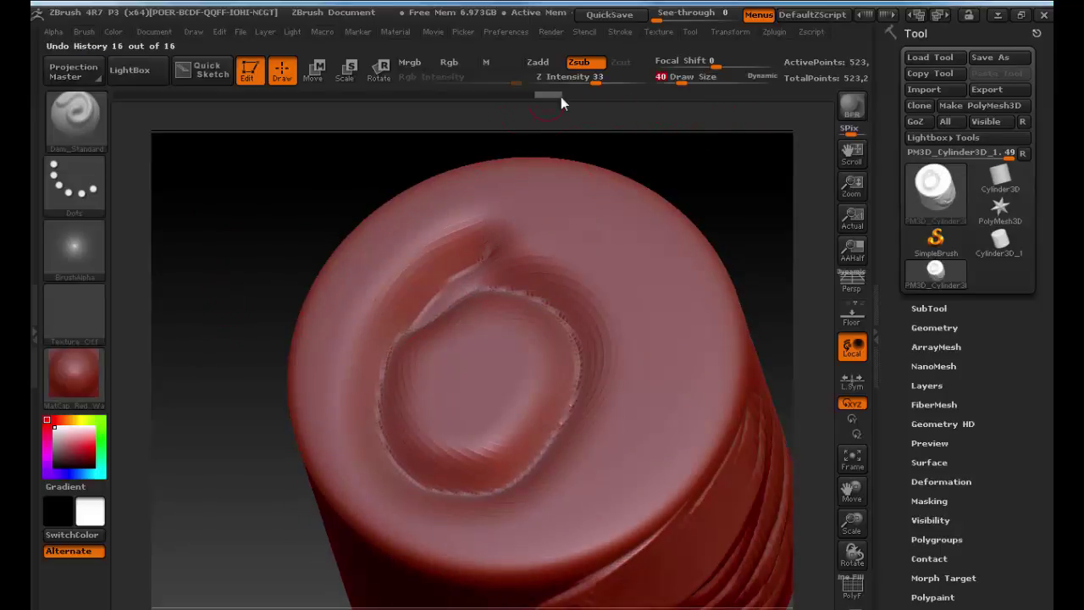
{"action": "left_click_drag", "start_coordinate": [598, 82], "coordinate": [581, 82]}
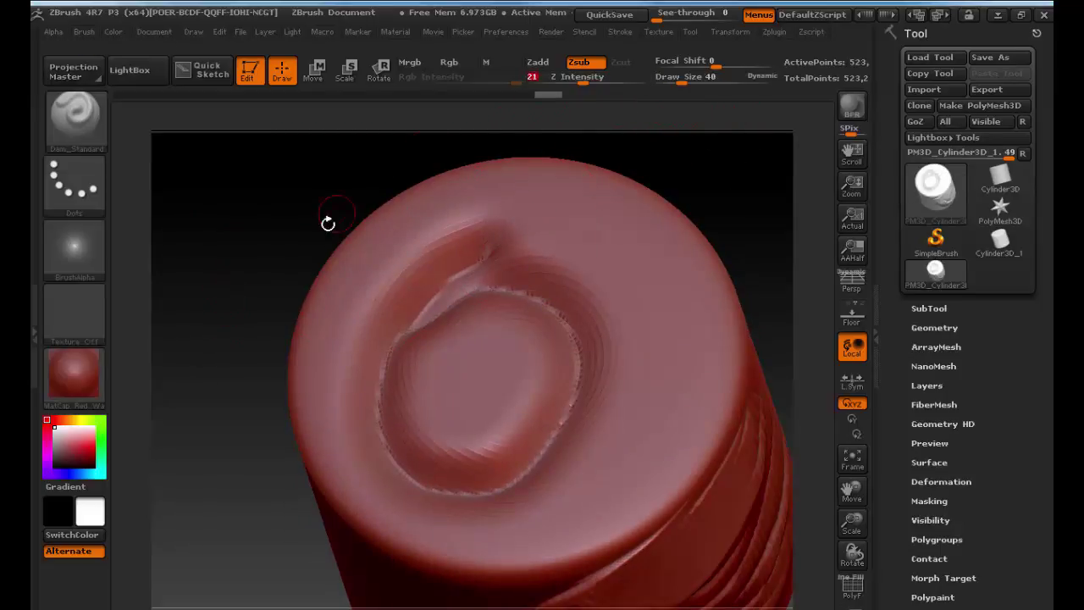
{"action": "left_click_drag", "start_coordinate": [232, 347], "coordinate": [412, 340]}
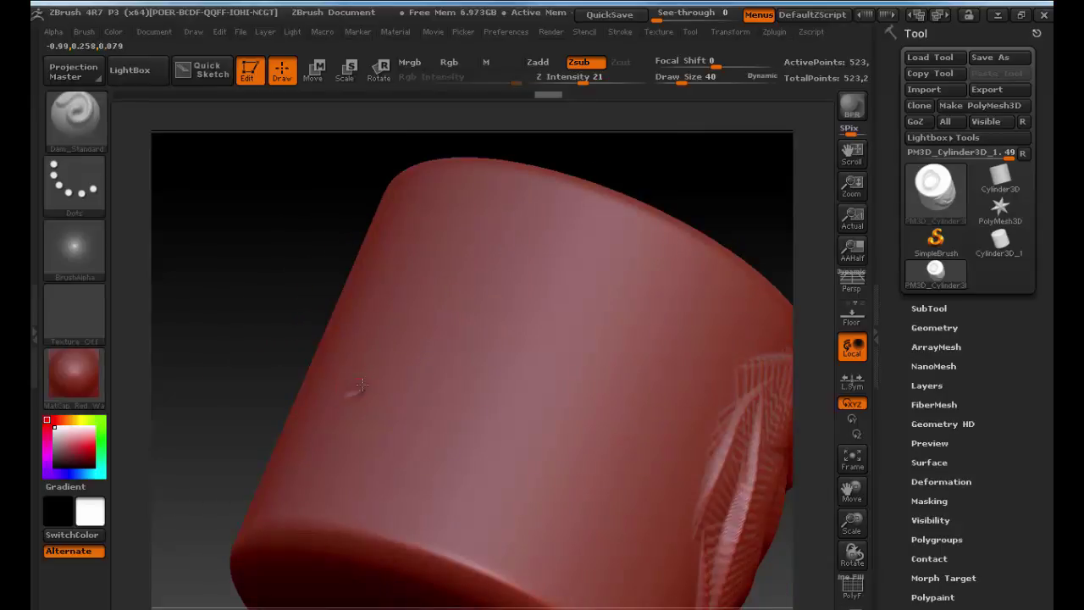
{"action": "left_click_drag", "start_coordinate": [515, 357], "coordinate": [610, 340]}
{"action": "left_click_drag", "start_coordinate": [675, 277], "coordinate": [675, 277]}
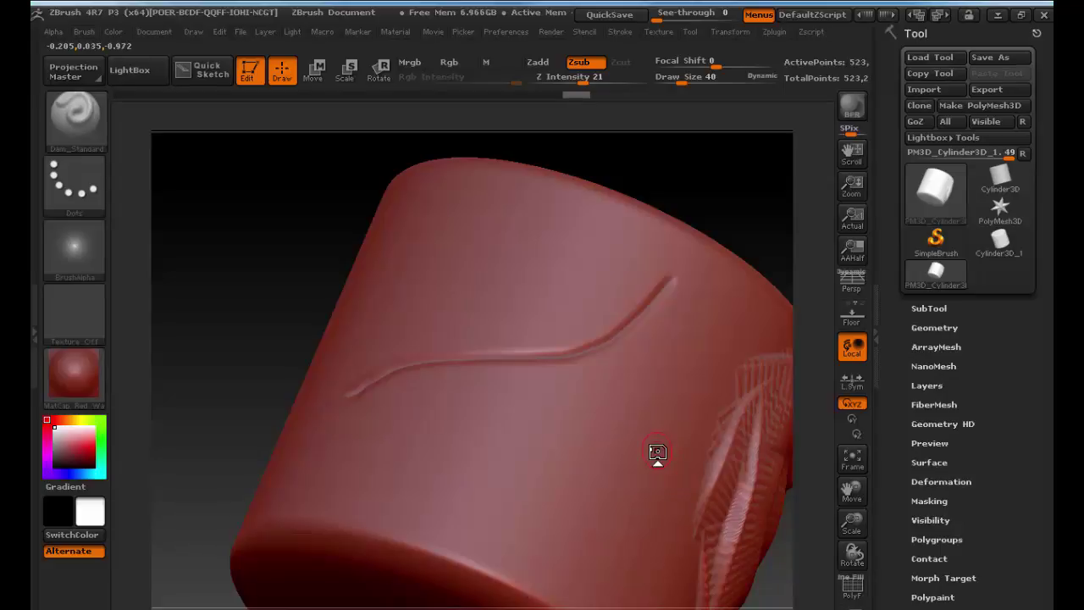
Step: Switch to the Pinch brush, set Draw Size to 97, and pinch the wavy groove along its whole length
{"action": "left_click", "coordinate": [74, 119]}
{"action": "key", "text": "p"}
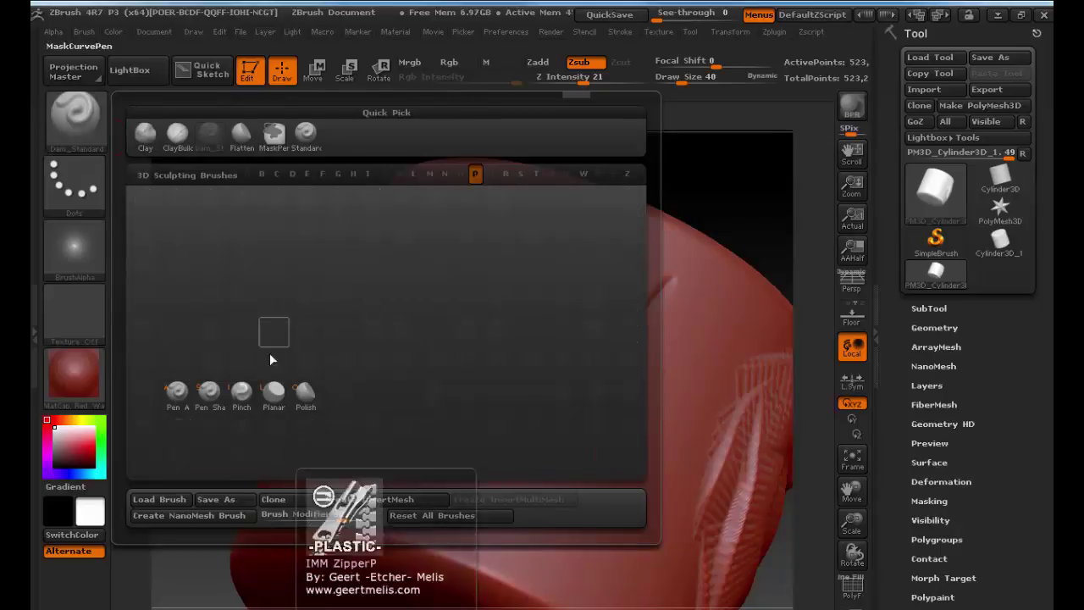
{"action": "left_click", "coordinate": [242, 391]}
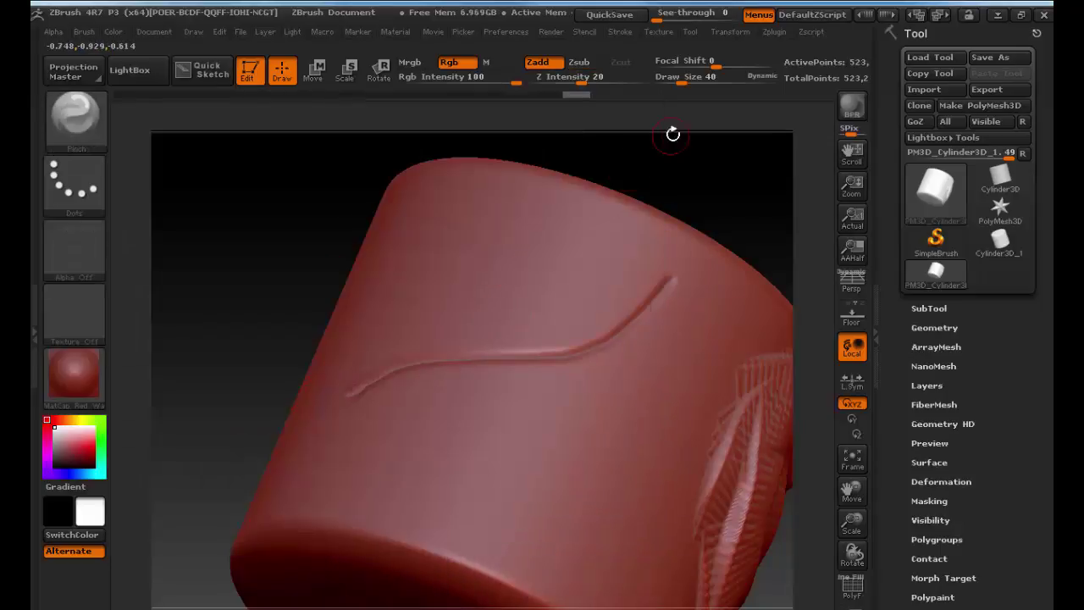
{"action": "left_click_drag", "start_coordinate": [683, 82], "coordinate": [695, 83]}
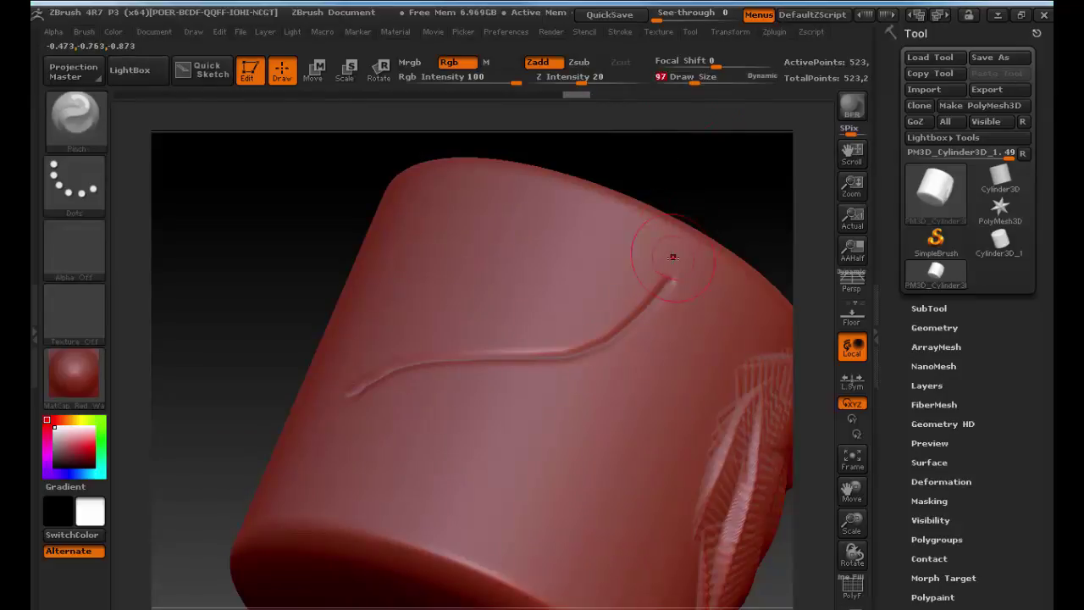
{"action": "left_click_drag", "start_coordinate": [598, 348], "coordinate": [529, 360]}
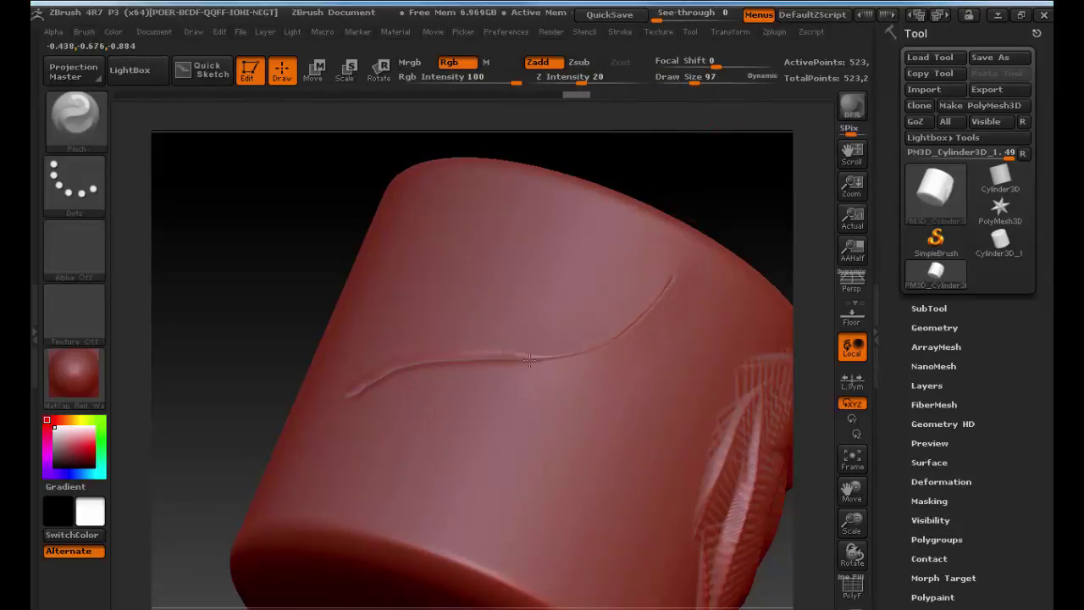
{"action": "left_click_drag", "start_coordinate": [378, 368], "coordinate": [345, 388]}
{"action": "mouse_move", "coordinate": [281, 228]}
{"action": "left_mouse_down"}
{"action": "mouse_move", "coordinate": [229, 271]}
{"action": "mouse_move", "coordinate": [318, 266]}
{"action": "mouse_move", "coordinate": [194, 141]}
{"action": "left_mouse_up"}
Step: Switch back to the Dam_Standard brush and carve a wider curved groove above the pinched line on the cylinder's side
{"action": "left_click", "coordinate": [93, 119]}
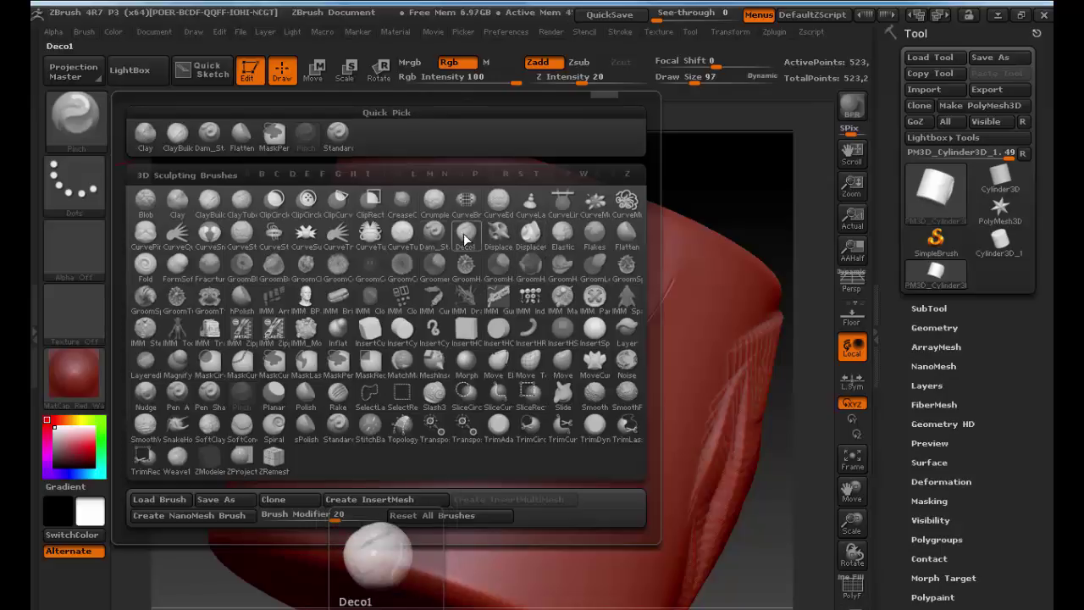
{"action": "left_click", "coordinate": [434, 230]}
{"action": "left_click_drag", "start_coordinate": [669, 174], "coordinate": [692, 185]}
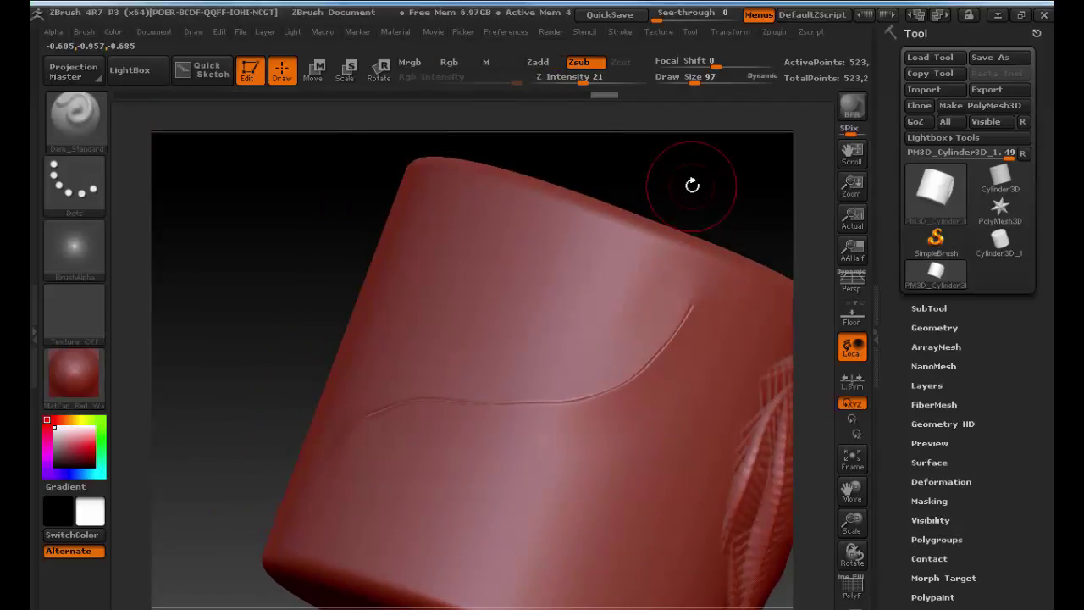
{"action": "left_click", "coordinate": [575, 279]}
{"action": "left_click_drag", "start_coordinate": [574, 279], "coordinate": [446, 287]}
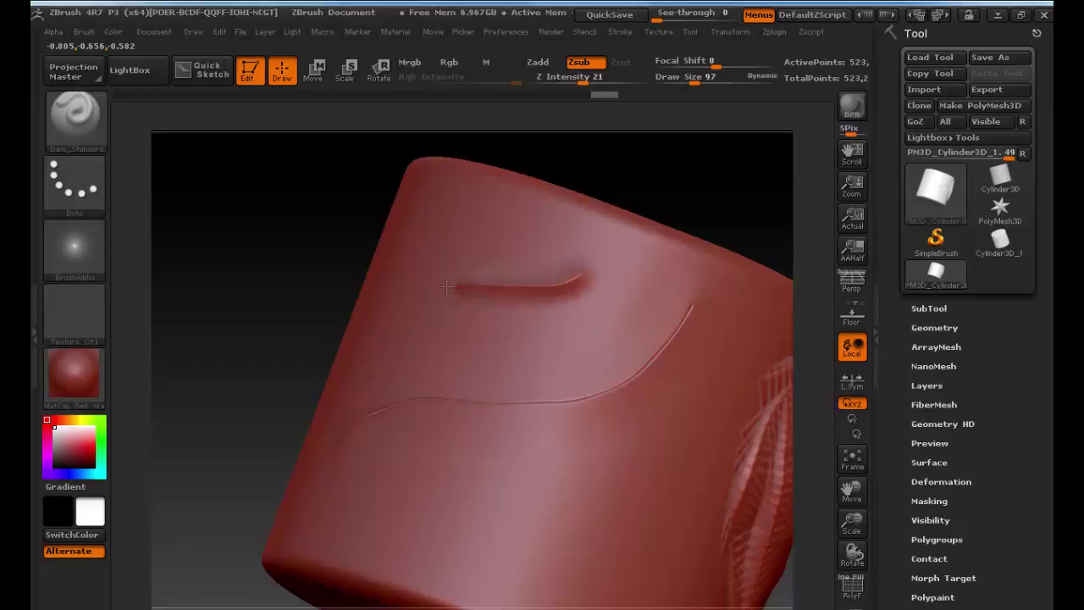
{"action": "left_click_drag", "start_coordinate": [308, 290], "coordinate": [659, 133]}
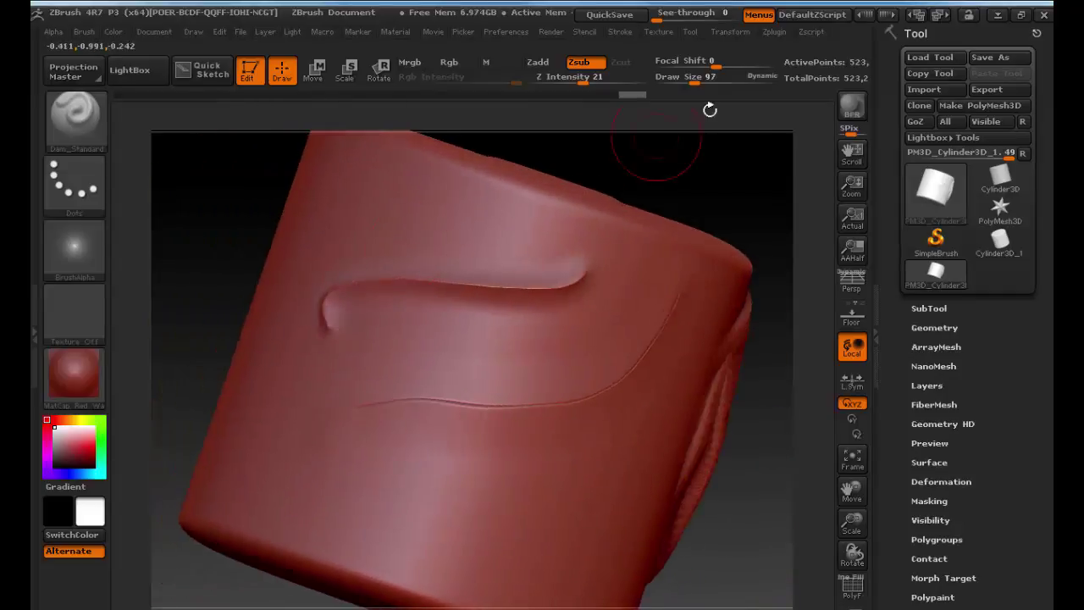
Step: Carve a short groove near the top edge with Focal Shift -50 and a longer one above the pinched line with Focal Shift 91
{"action": "left_click_drag", "start_coordinate": [724, 62], "coordinate": [686, 63]}
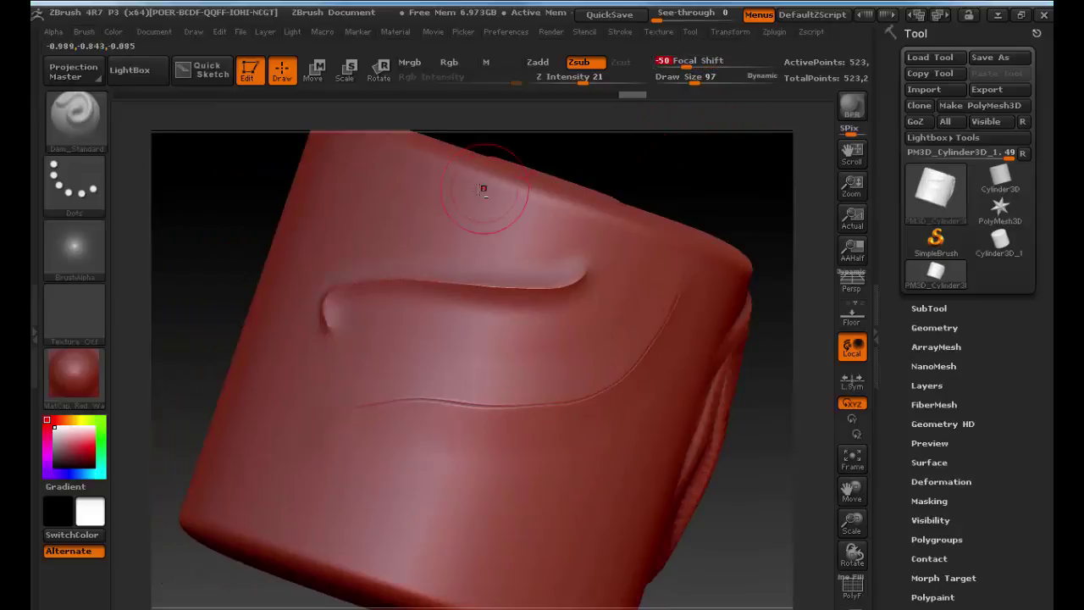
{"action": "left_click_drag", "start_coordinate": [381, 209], "coordinate": [516, 227]}
{"action": "left_click_drag", "start_coordinate": [686, 63], "coordinate": [765, 63]}
{"action": "mouse_move", "coordinate": [557, 343]}
{"action": "left_mouse_down"}
{"action": "mouse_move", "coordinate": [496, 366]}
{"action": "mouse_move", "coordinate": [351, 363]}
{"action": "mouse_move", "coordinate": [273, 395]}
{"action": "left_mouse_up"}
{"action": "mouse_move", "coordinate": [236, 280]}
{"action": "left_mouse_down"}
{"action": "mouse_move", "coordinate": [213, 234]}
{"action": "mouse_move", "coordinate": [254, 203]}
{"action": "mouse_move", "coordinate": [204, 282]}
{"action": "mouse_move", "coordinate": [182, 194]}
{"action": "mouse_move", "coordinate": [189, 226]}
{"action": "left_mouse_up"}
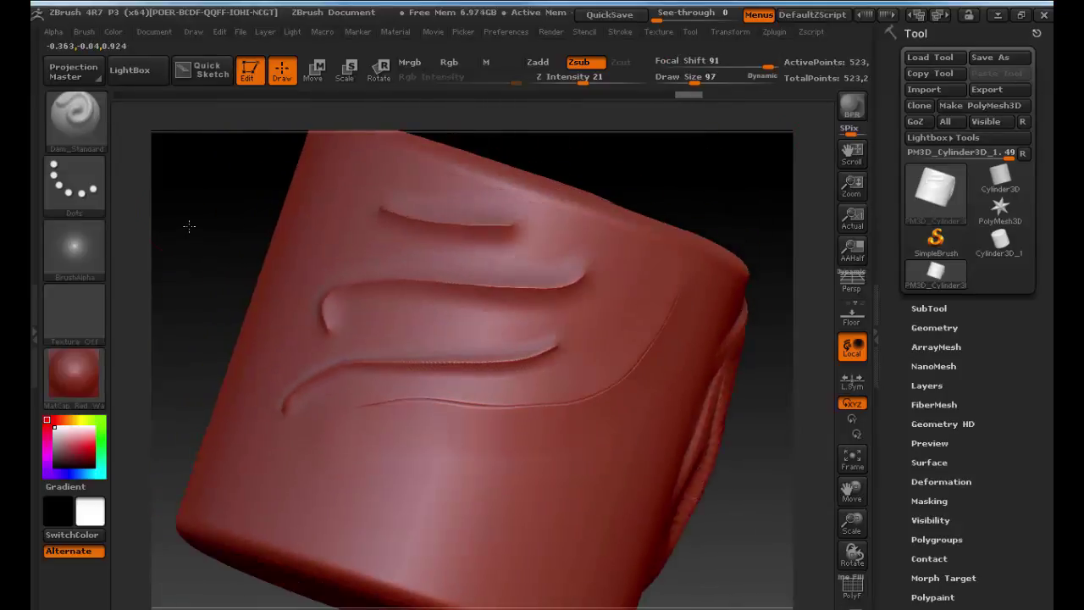
Step: Choose the Polish sculpting brush and assign Smooth as the smoothing brush
{"action": "left_click", "coordinate": [102, 133]}
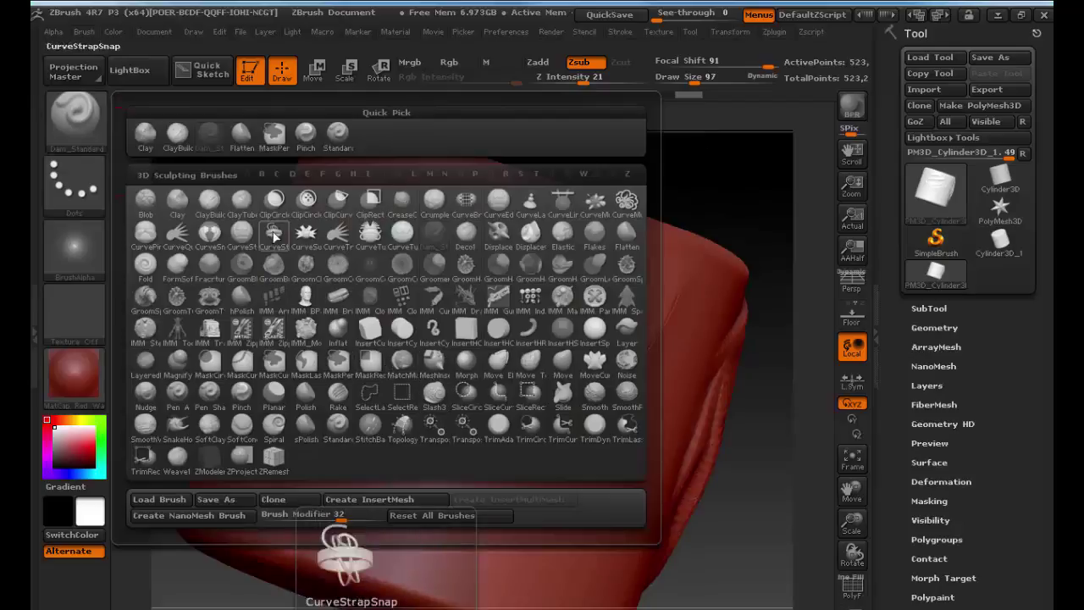
{"action": "left_click", "coordinate": [298, 404]}
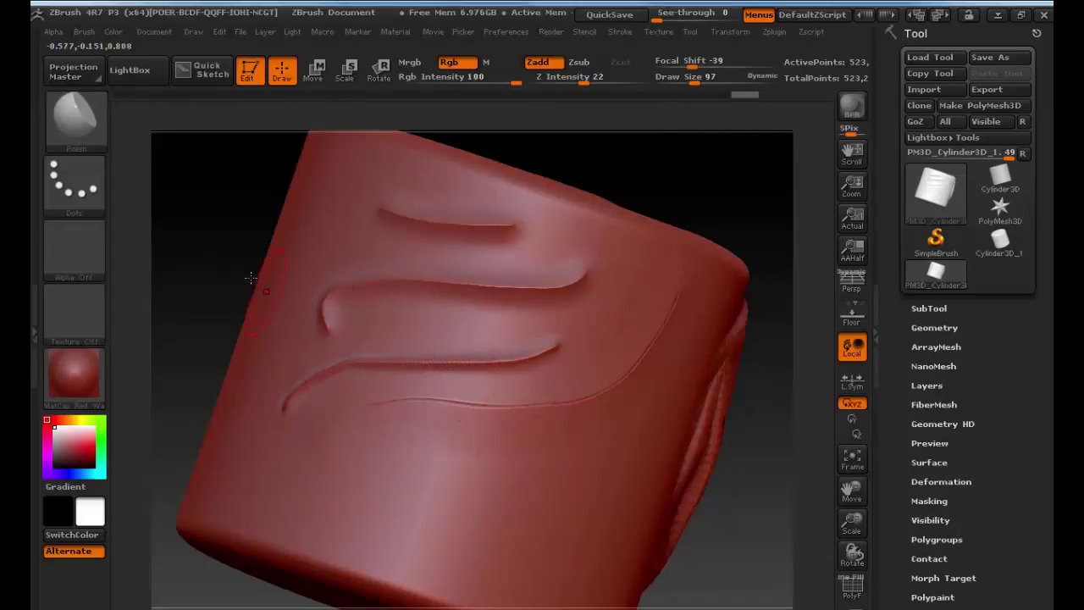
{"action": "left_click", "coordinate": [94, 122]}
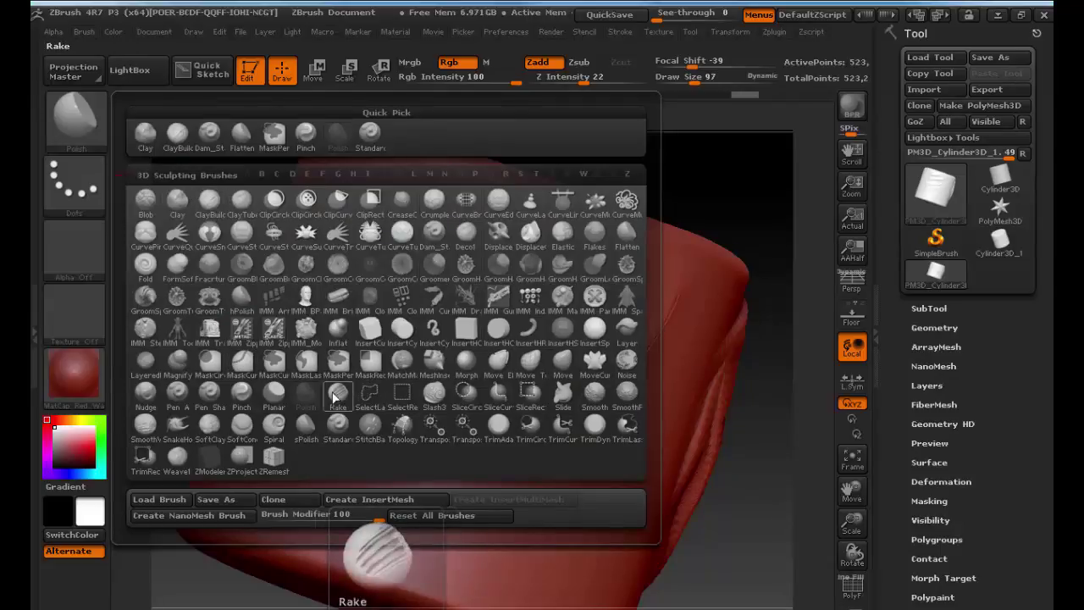
{"action": "left_click", "coordinate": [598, 395]}
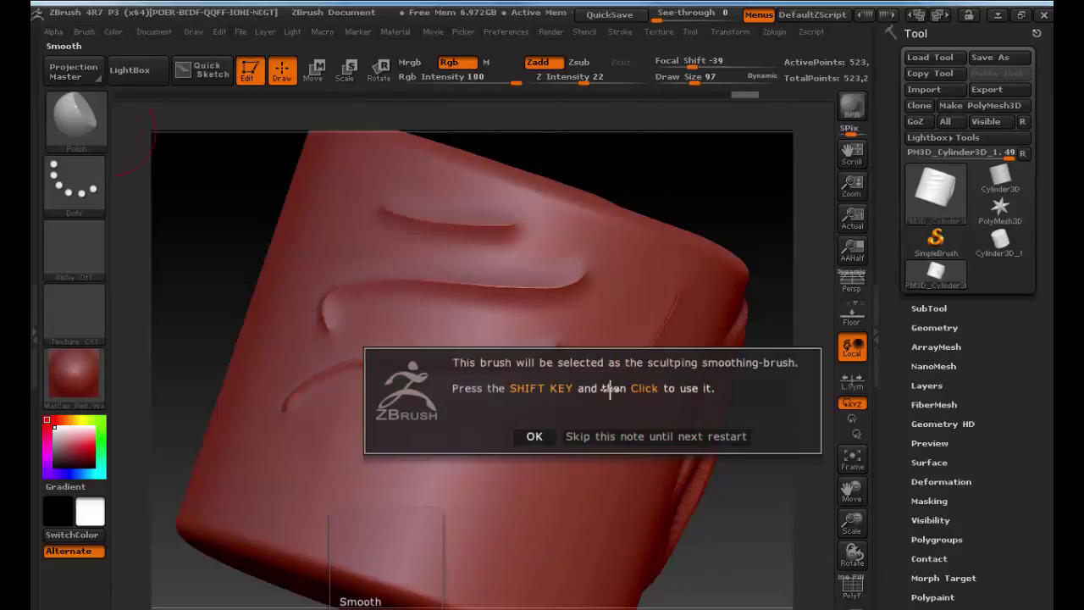
{"action": "left_click", "coordinate": [535, 435]}
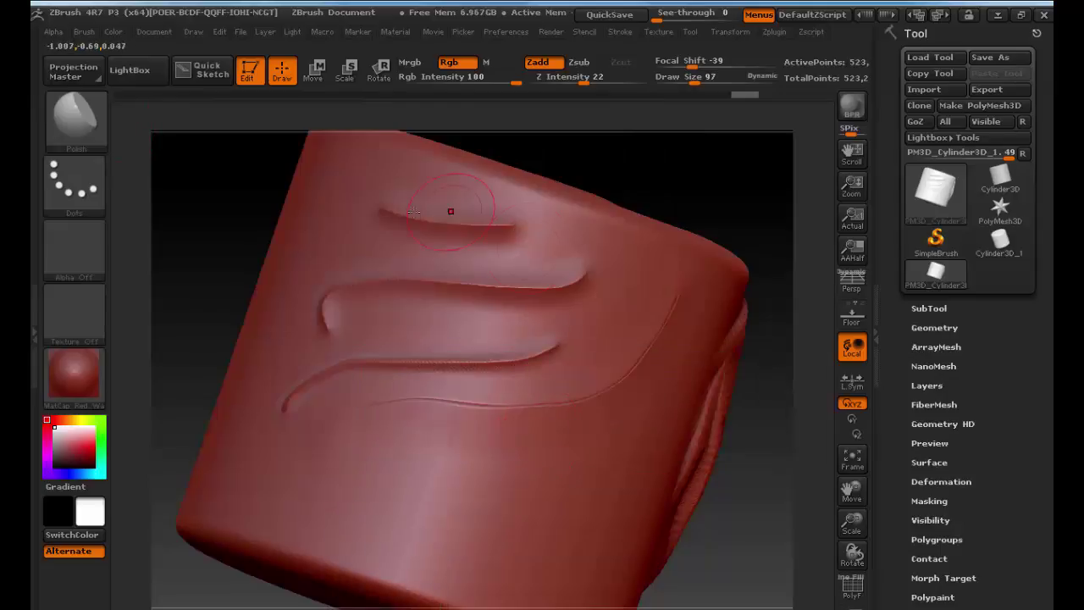
{"action": "left_click_drag", "start_coordinate": [198, 218], "coordinate": [249, 269]}
Step: Smooth the ridges of the clay strokes on the cylinder's side with the Smooth brush
{"action": "left_click", "coordinate": [100, 133]}
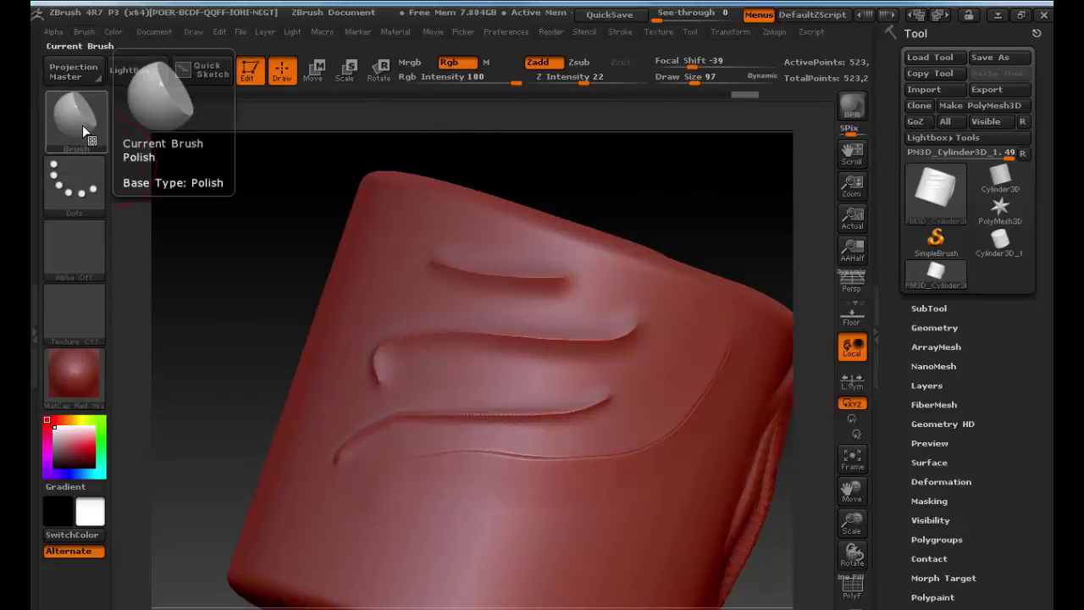
{"action": "key", "text": "shift"}
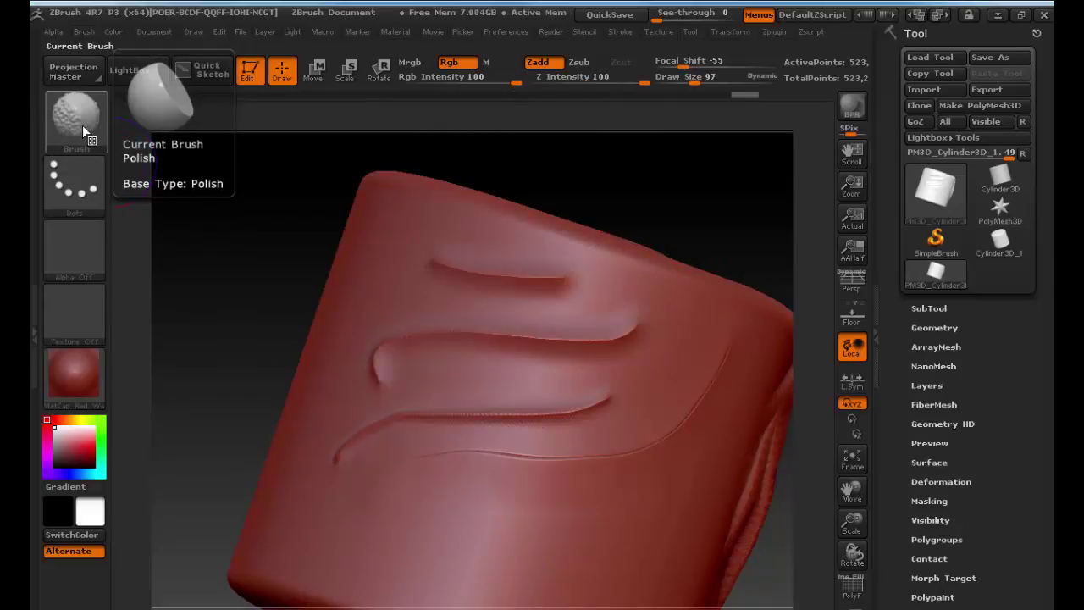
{"action": "key", "text": "shift"}
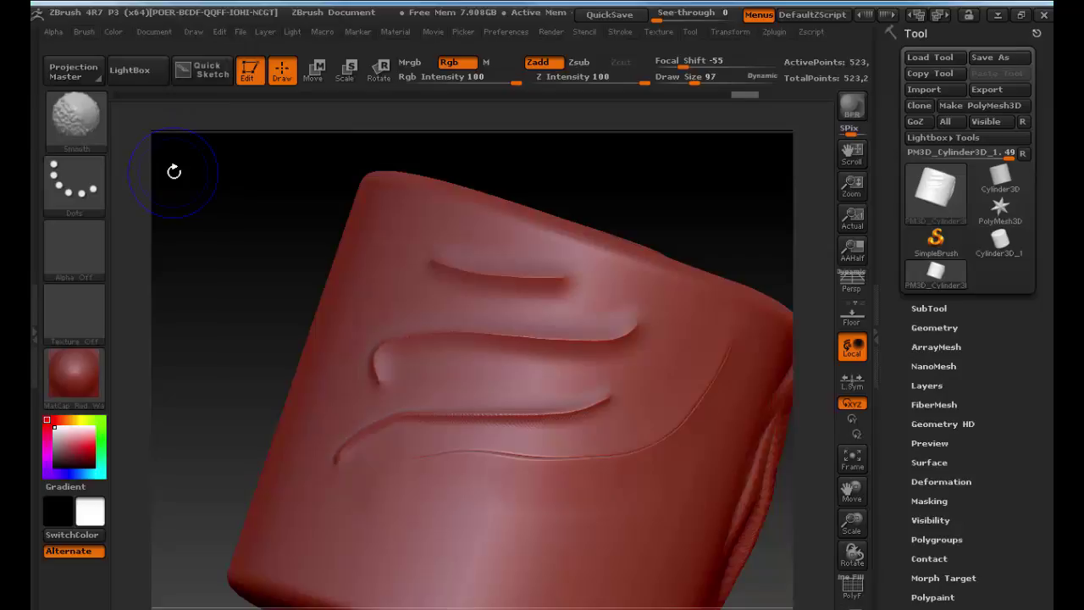
{"action": "mouse_move", "coordinate": [173, 172]}
{"action": "left_mouse_down"}
{"action": "mouse_move", "coordinate": [516, 226]}
{"action": "mouse_move", "coordinate": [564, 215]}
{"action": "mouse_move", "coordinate": [292, 224]}
{"action": "mouse_move", "coordinate": [132, 121]}
{"action": "left_mouse_up"}
{"action": "left_click_drag", "start_coordinate": [696, 391], "coordinate": [723, 385]}
{"action": "key", "text": "shift"}
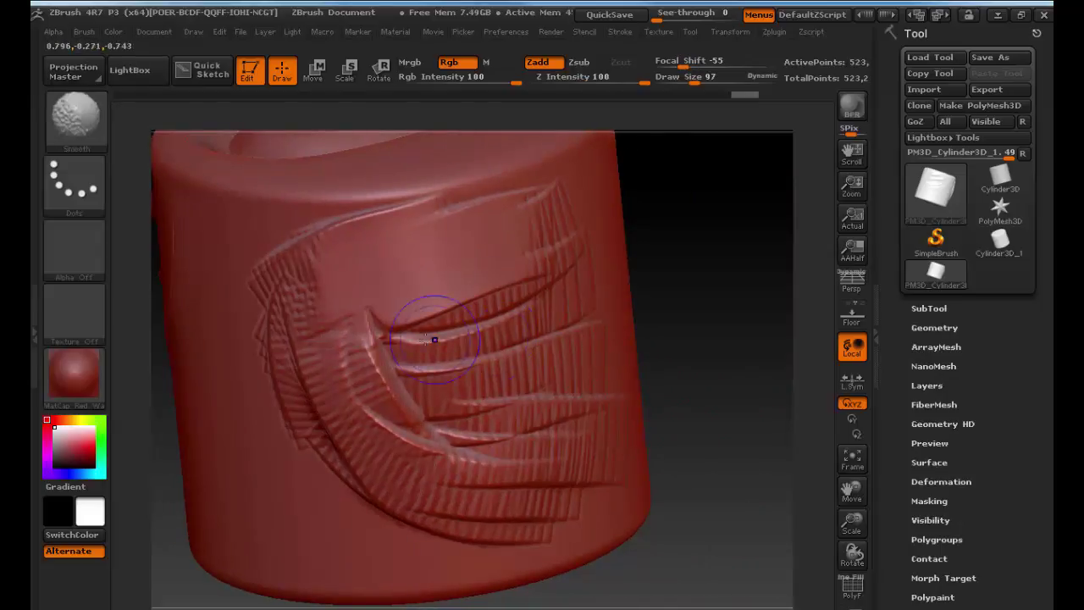
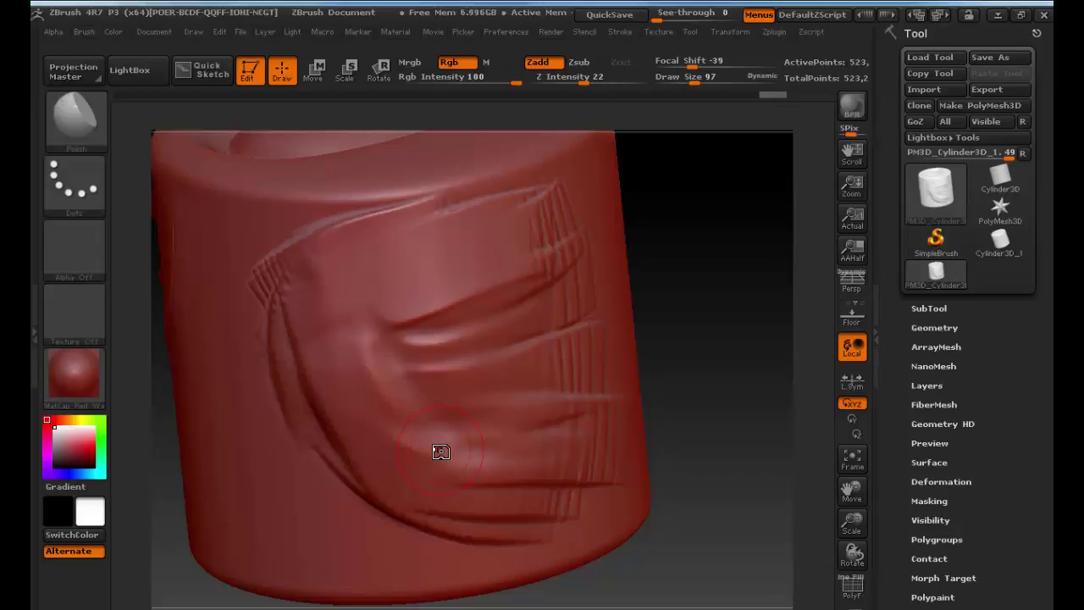
{"action": "key", "text": "shift"}
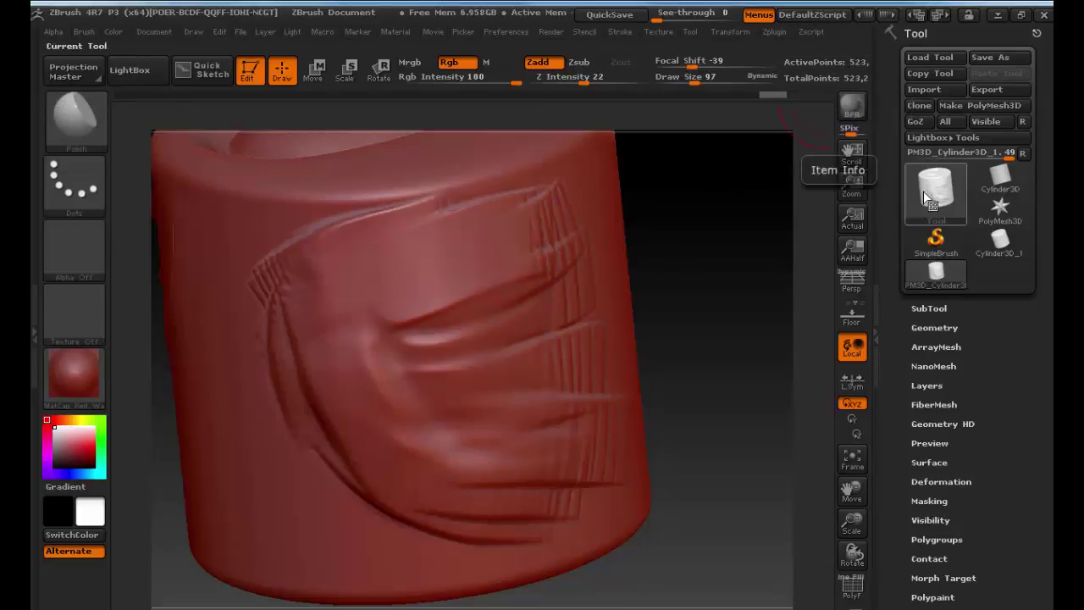
Step: Switch to the original Cylinder3D primitive and convert it into a new PolyMesh3D
{"action": "left_click", "coordinate": [935, 328]}
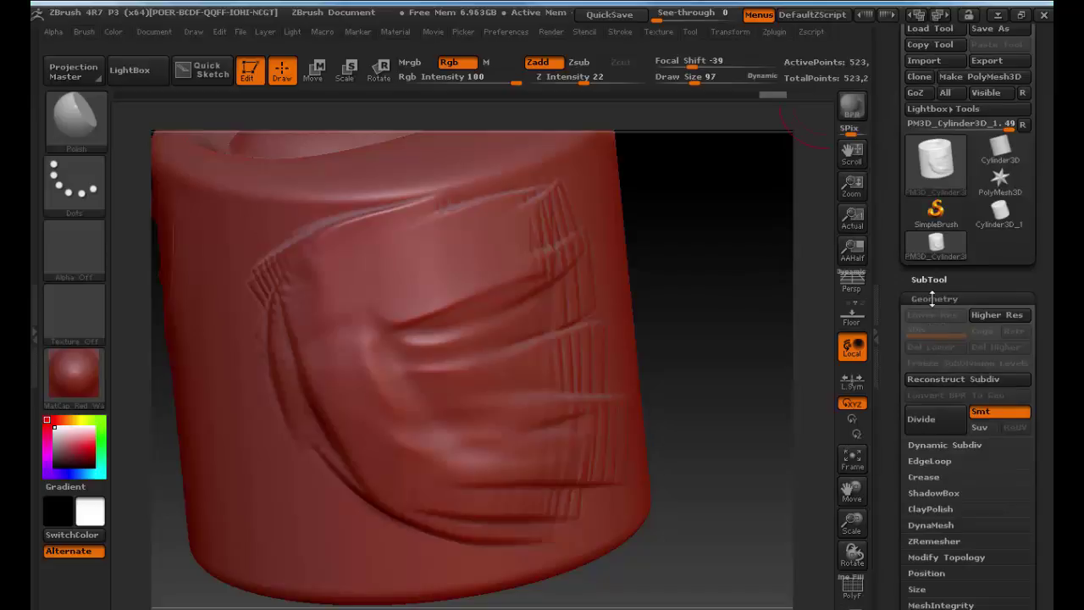
{"action": "left_click", "coordinate": [934, 298]}
{"action": "left_click", "coordinate": [1000, 150]}
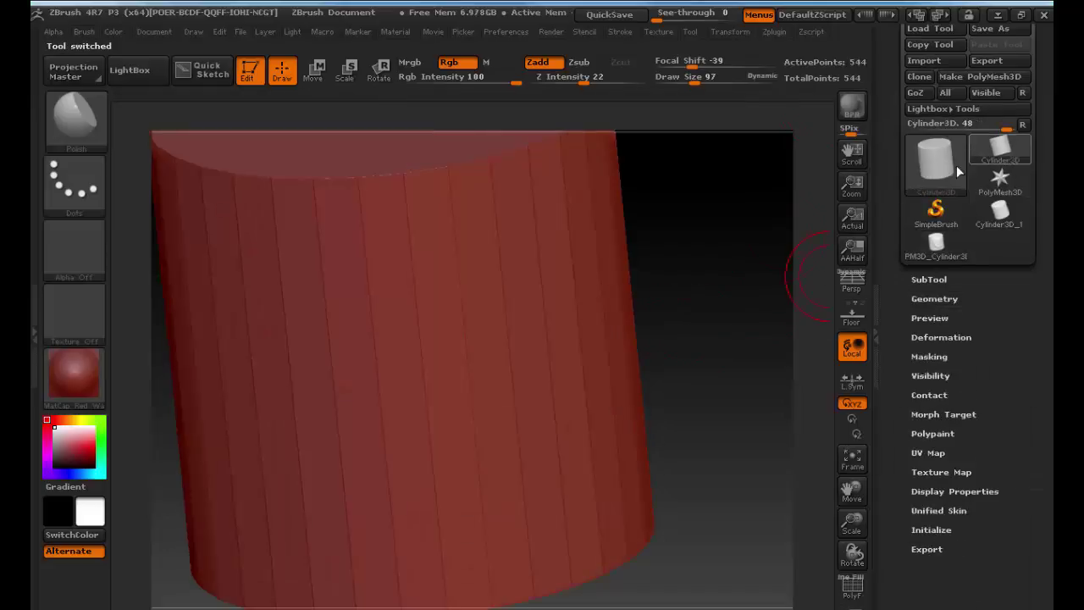
{"action": "left_click_drag", "start_coordinate": [702, 305], "coordinate": [624, 310]}
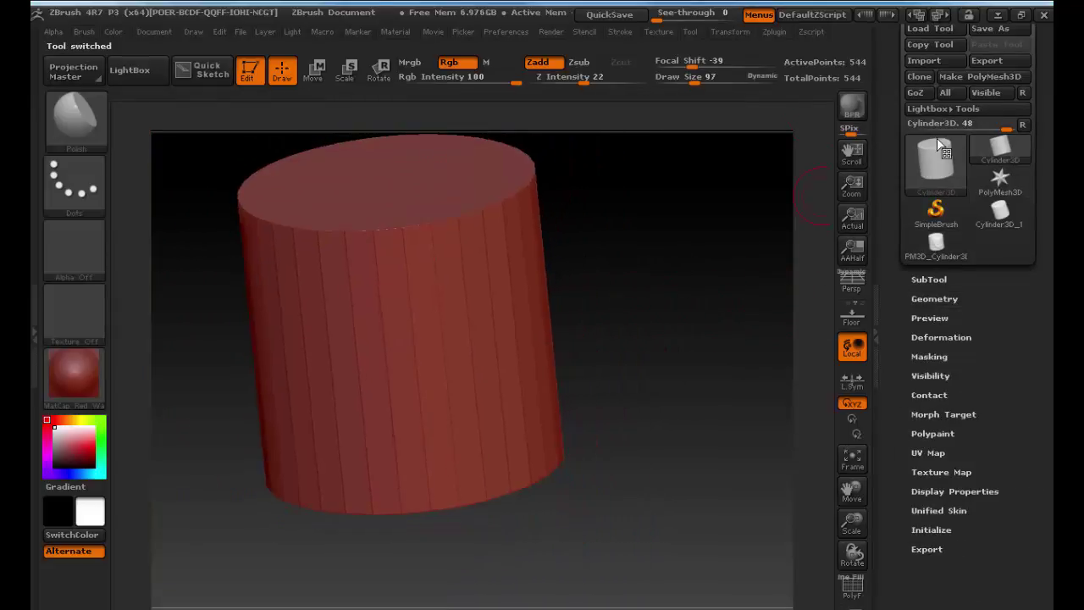
{"action": "left_click", "coordinate": [1012, 77]}
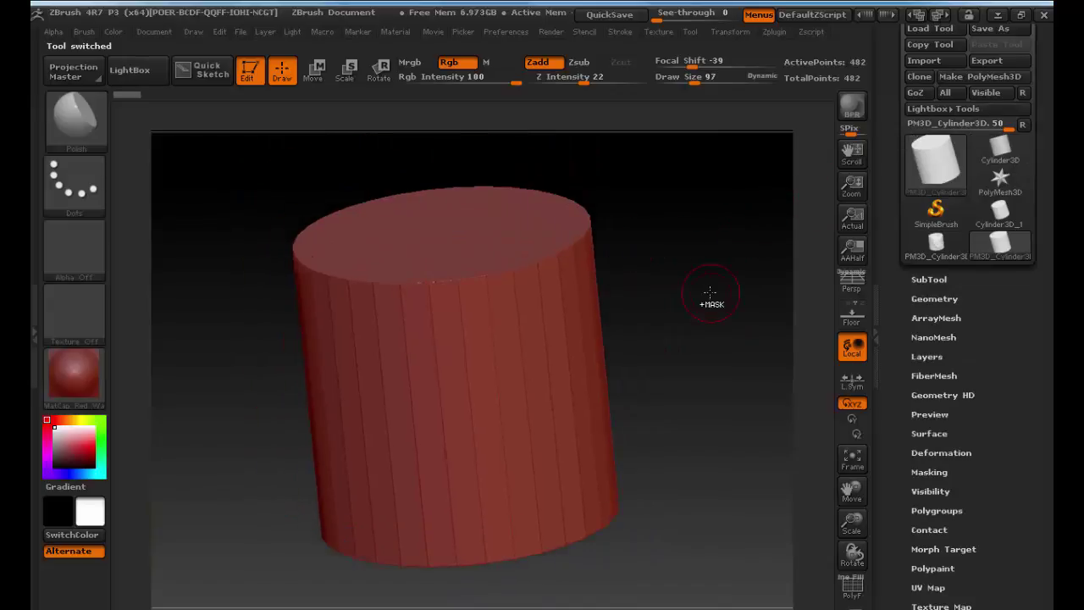
Step: Subdivide the new polymesh cylinder four times
{"action": "key", "text": "ctrl+d"}
{"action": "key", "text": "ctrl+d"}
{"action": "key", "text": "ctrl+d"}
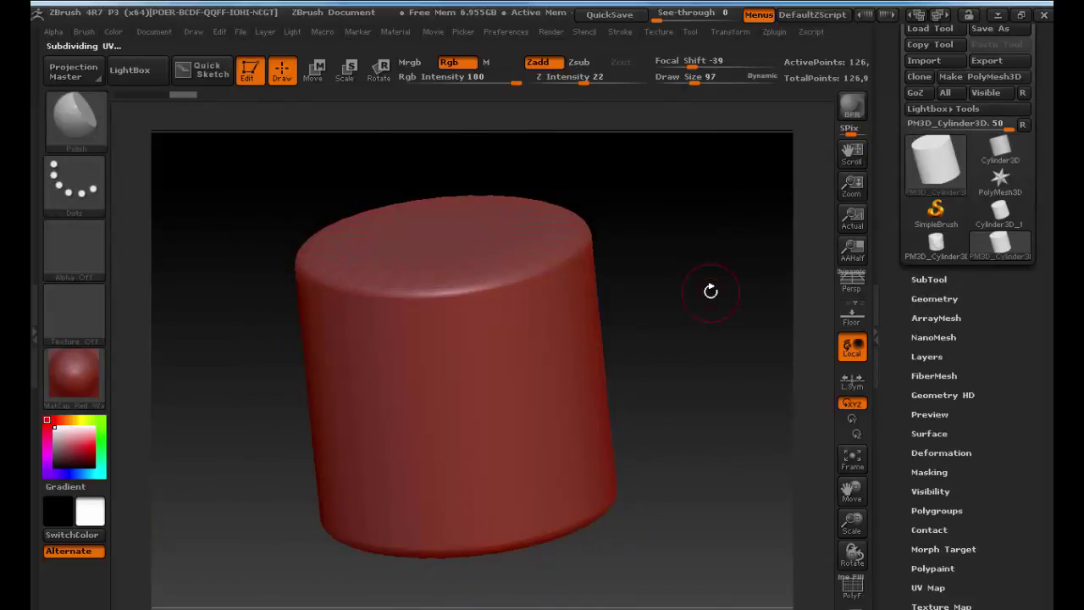
Step: Switch to the ClayBuildup brush and lay overlapping clay strokes across the front of the new cylinder
{"action": "left_click", "coordinate": [82, 106]}
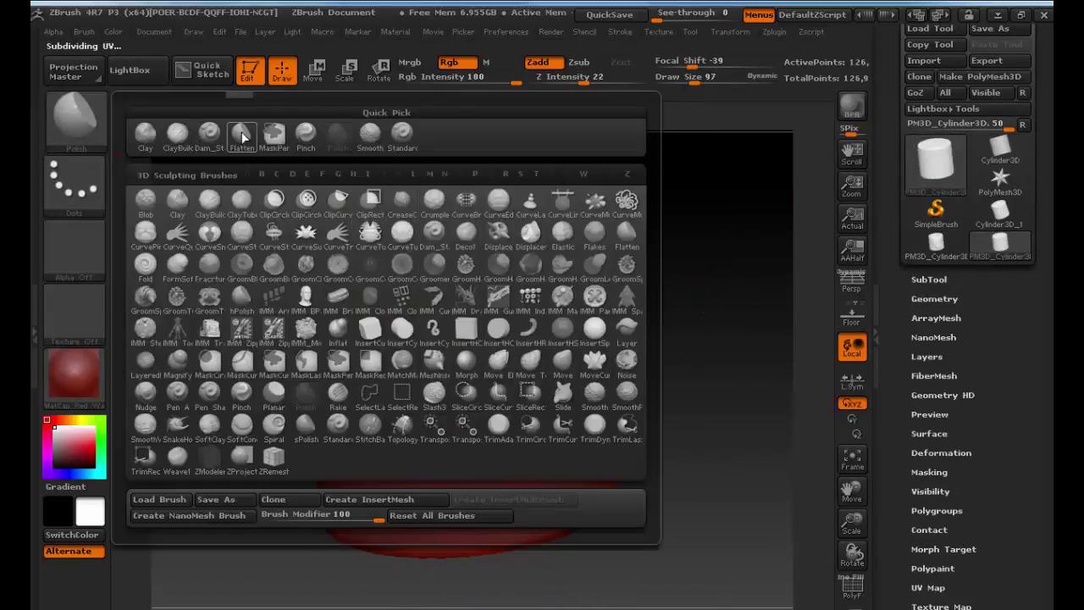
{"action": "left_click", "coordinate": [177, 133]}
{"action": "mouse_move", "coordinate": [371, 349]}
{"action": "left_mouse_down"}
{"action": "mouse_move", "coordinate": [449, 382]}
{"action": "mouse_move", "coordinate": [525, 388]}
{"action": "mouse_move", "coordinate": [424, 428]}
{"action": "mouse_move", "coordinate": [499, 398]}
{"action": "mouse_move", "coordinate": [551, 430]}
{"action": "left_mouse_up"}
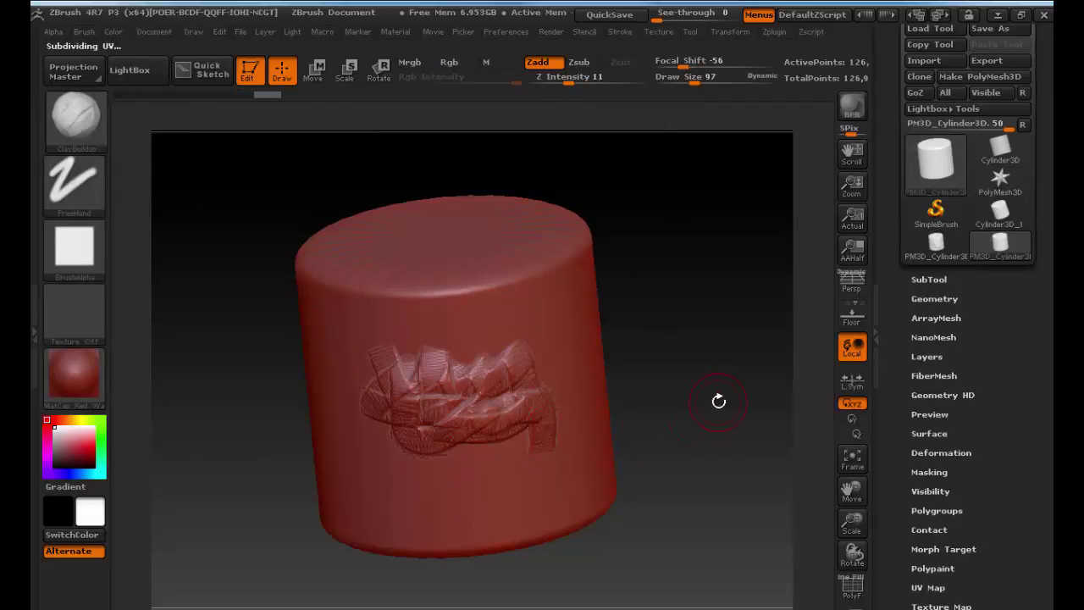
Step: Step the sculpted cylinder down through its subdivision levels to the lowest one
{"action": "key", "text": "shift+d"}
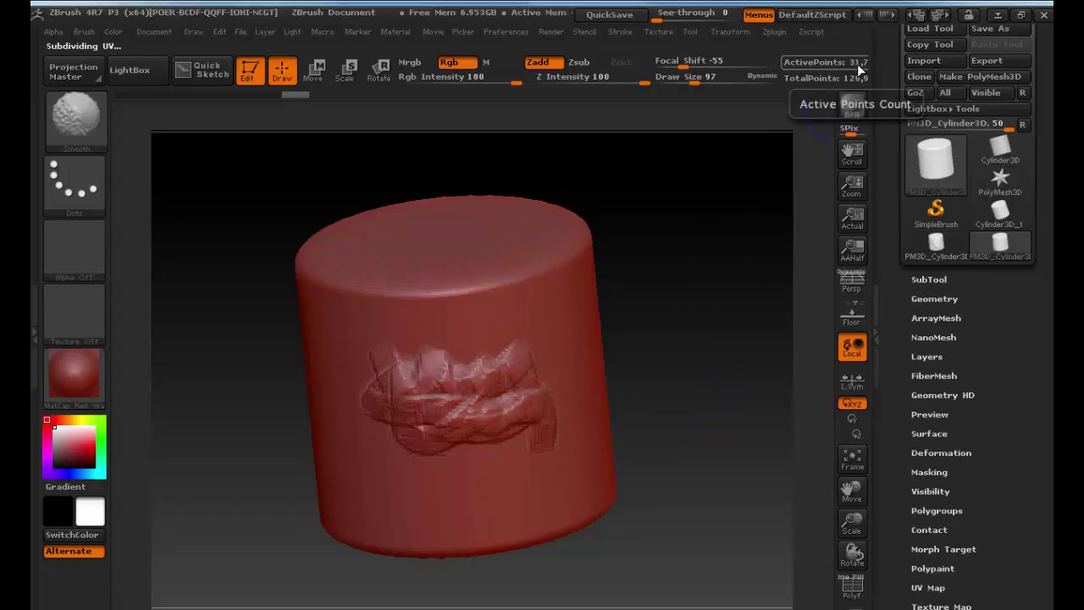
{"action": "key", "text": "shift+d"}
{"action": "key", "text": "shift+d"}
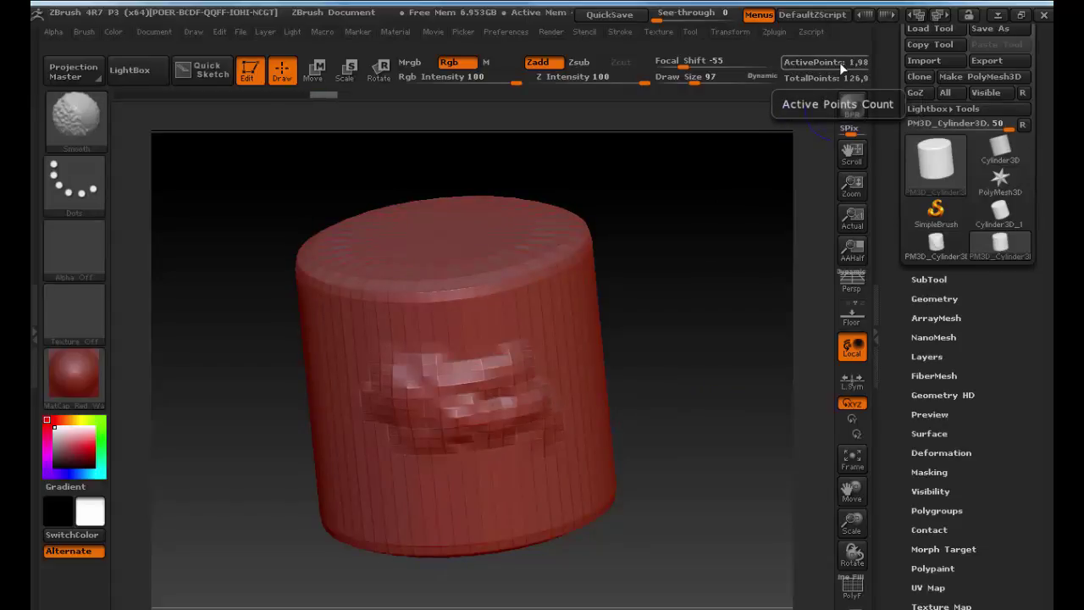
{"action": "key", "text": "shift+d"}
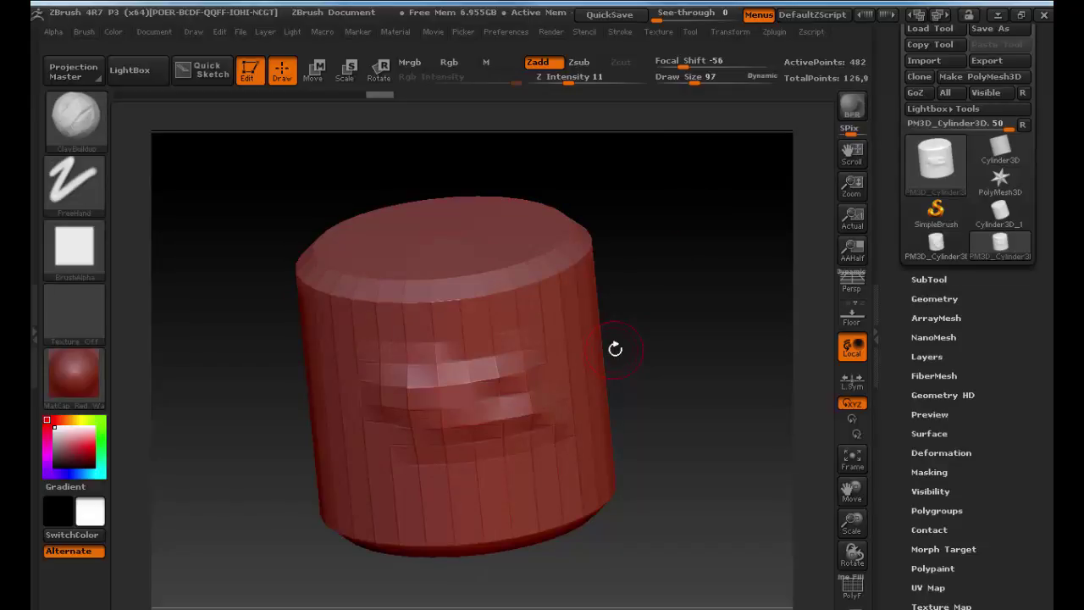
Step: Smooth the clay strokes on the cylinder's front at each subdivision level, stepping up from the lowest to the highest
{"action": "mouse_move", "coordinate": [371, 368]}
{"action": "left_mouse_down", "text": "shift"}
{"action": "mouse_move", "coordinate": [443, 372]}
{"action": "mouse_move", "coordinate": [517, 423]}
{"action": "mouse_move", "coordinate": [512, 381]}
{"action": "mouse_move", "coordinate": [399, 367]}
{"action": "mouse_move", "coordinate": [468, 390]}
{"action": "mouse_move", "coordinate": [500, 440]}
{"action": "left_mouse_up", "text": "shift"}
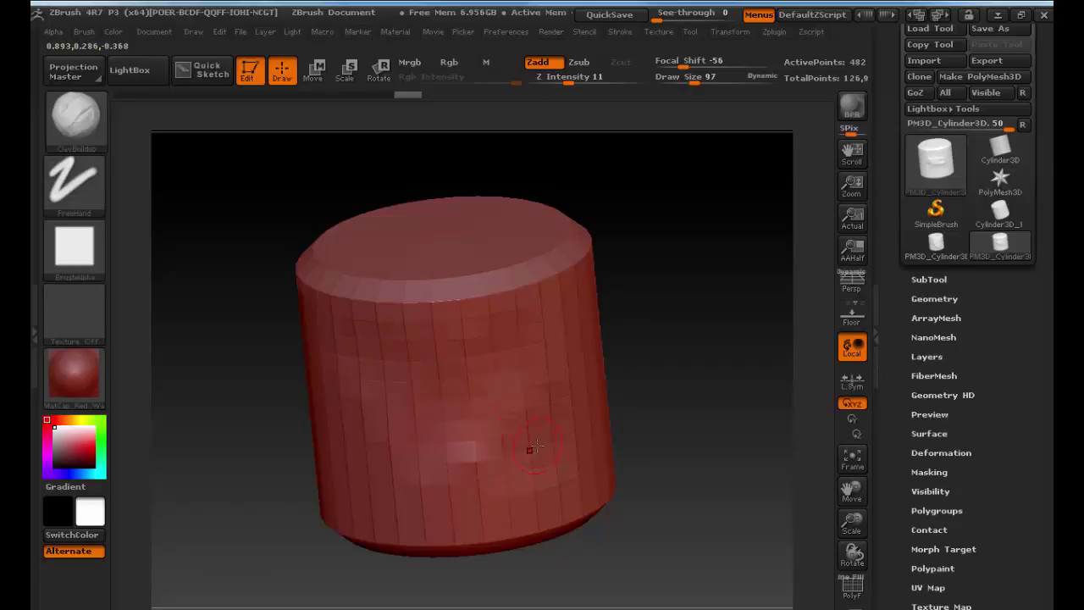
{"action": "key", "text": "d"}
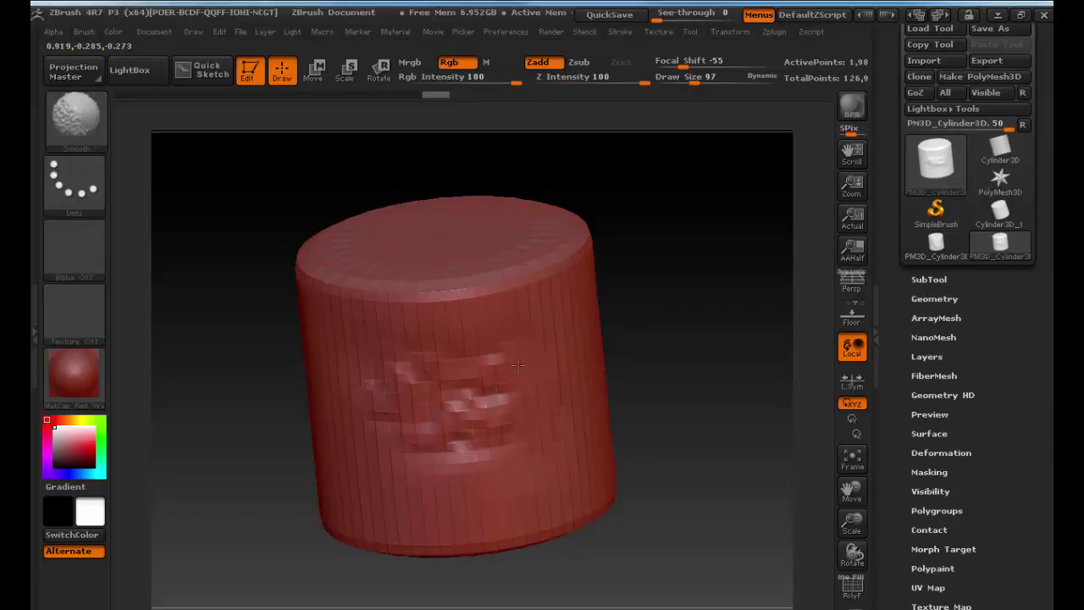
{"action": "mouse_move", "coordinate": [517, 364]}
{"action": "left_mouse_down", "text": "shift"}
{"action": "mouse_move", "coordinate": [480, 411]}
{"action": "mouse_move", "coordinate": [462, 470]}
{"action": "mouse_move", "coordinate": [369, 390]}
{"action": "left_mouse_up", "text": "shift"}
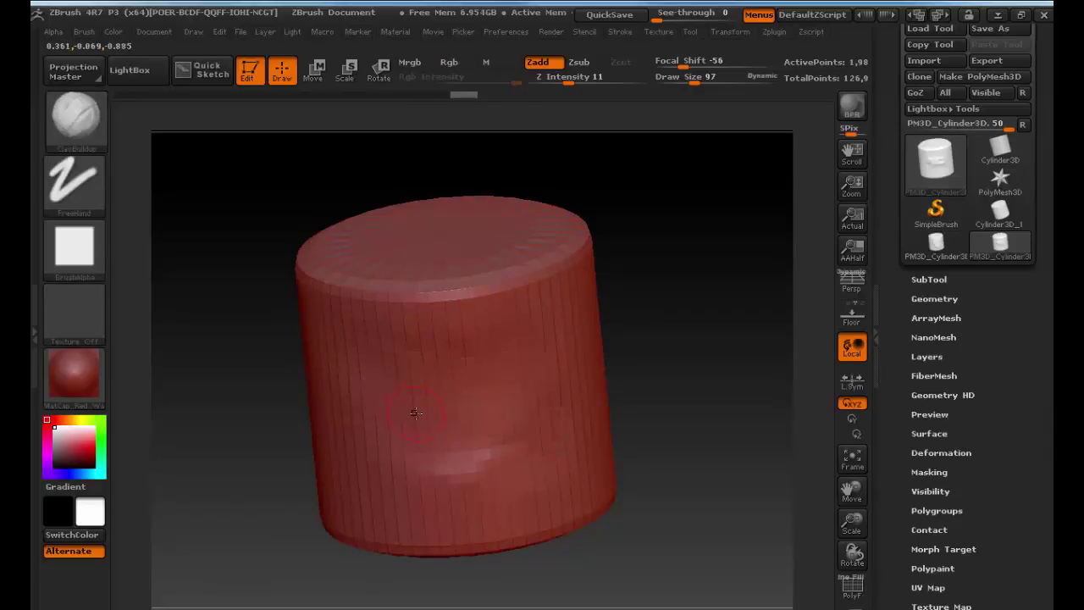
{"action": "key", "text": "d"}
{"action": "mouse_move", "coordinate": [434, 351]}
{"action": "left_mouse_down", "text": "shift"}
{"action": "mouse_move", "coordinate": [482, 365]}
{"action": "mouse_move", "coordinate": [506, 391]}
{"action": "mouse_move", "coordinate": [509, 466]}
{"action": "mouse_move", "coordinate": [512, 373]}
{"action": "mouse_move", "coordinate": [538, 453]}
{"action": "left_mouse_up", "text": "shift"}
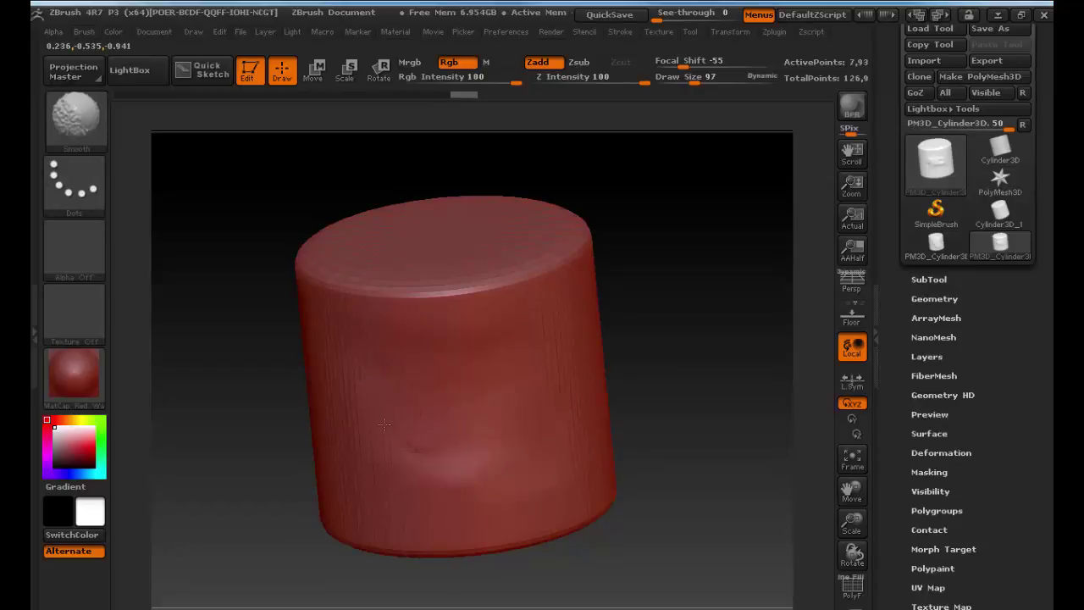
{"action": "mouse_move", "coordinate": [351, 363]}
{"action": "left_mouse_down", "text": "shift"}
{"action": "mouse_move", "coordinate": [426, 370]}
{"action": "mouse_move", "coordinate": [421, 387]}
{"action": "mouse_move", "coordinate": [559, 402]}
{"action": "mouse_move", "coordinate": [422, 436]}
{"action": "left_mouse_up", "text": "shift"}
{"action": "key", "text": "d"}
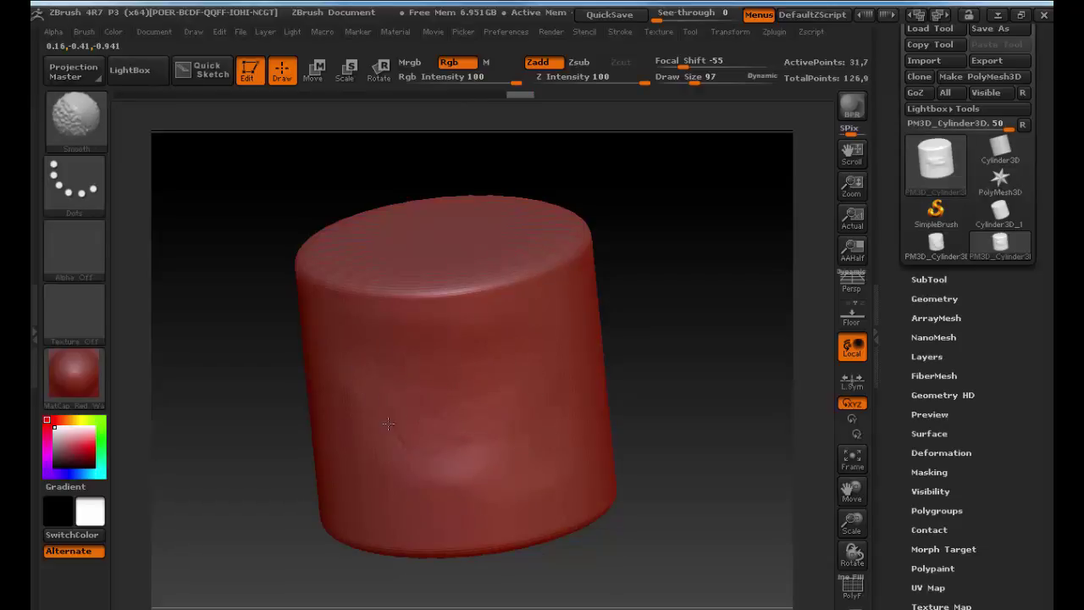
{"action": "mouse_move", "coordinate": [376, 366]}
{"action": "left_mouse_down", "text": "shift"}
{"action": "mouse_move", "coordinate": [485, 367]}
{"action": "mouse_move", "coordinate": [472, 423]}
{"action": "left_mouse_up", "text": "shift"}
{"action": "key", "text": "d"}
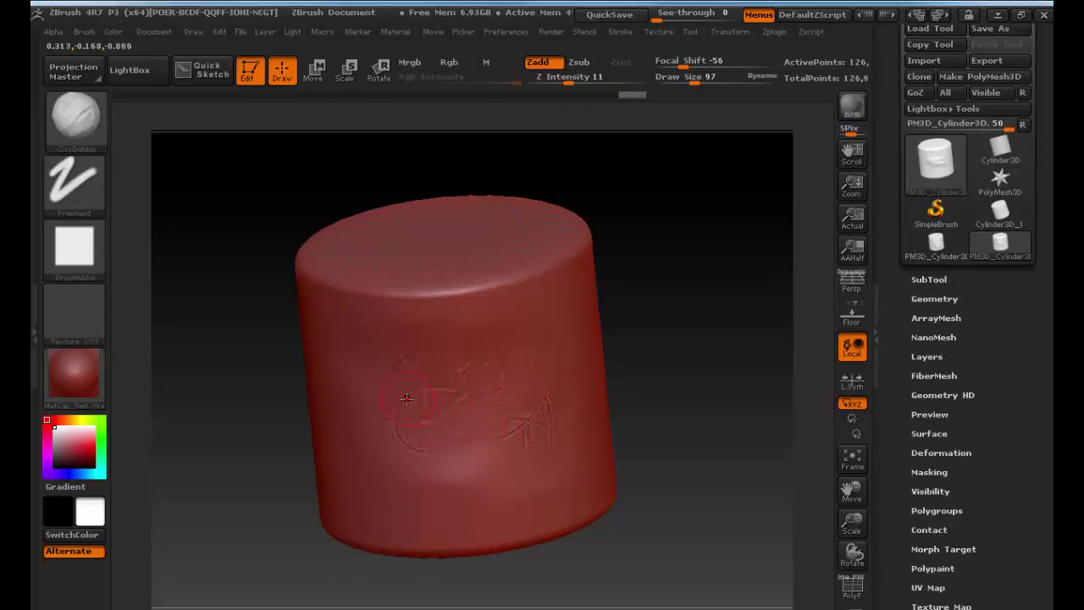
Step: Enlarge the draw size to 302 and smooth away the leftover marks on the cylinder's front
{"action": "key", "text": "s"}
{"action": "left_click_drag", "start_coordinate": [416, 397], "coordinate": [469, 402]}
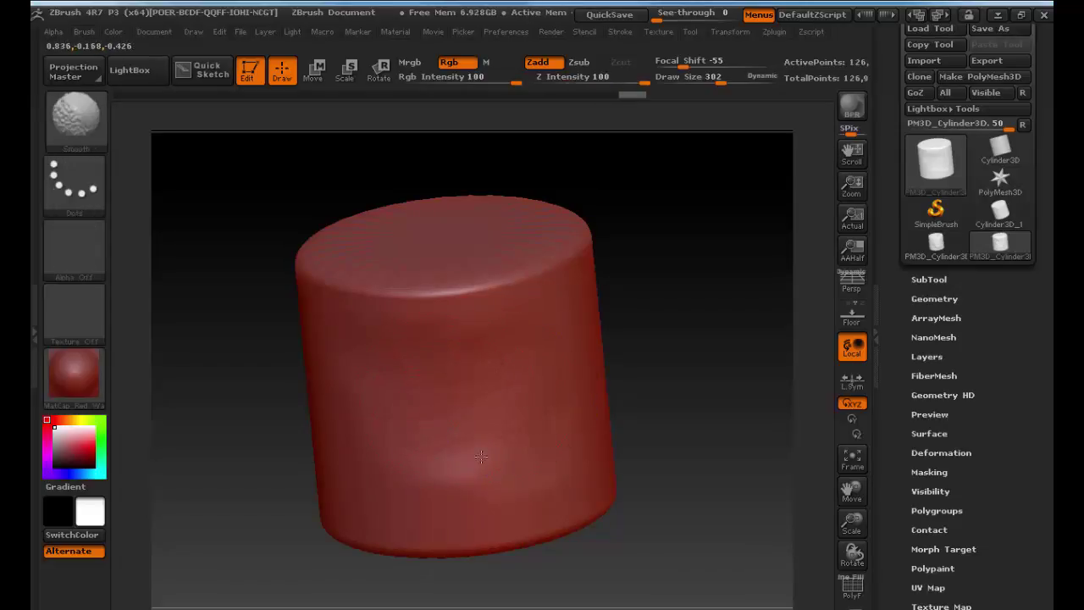
{"action": "mouse_move", "coordinate": [707, 415]}
{"action": "left_mouse_down"}
{"action": "mouse_move", "coordinate": [687, 399]}
{"action": "mouse_move", "coordinate": [694, 421]}
{"action": "mouse_move", "coordinate": [720, 421]}
{"action": "left_mouse_up"}
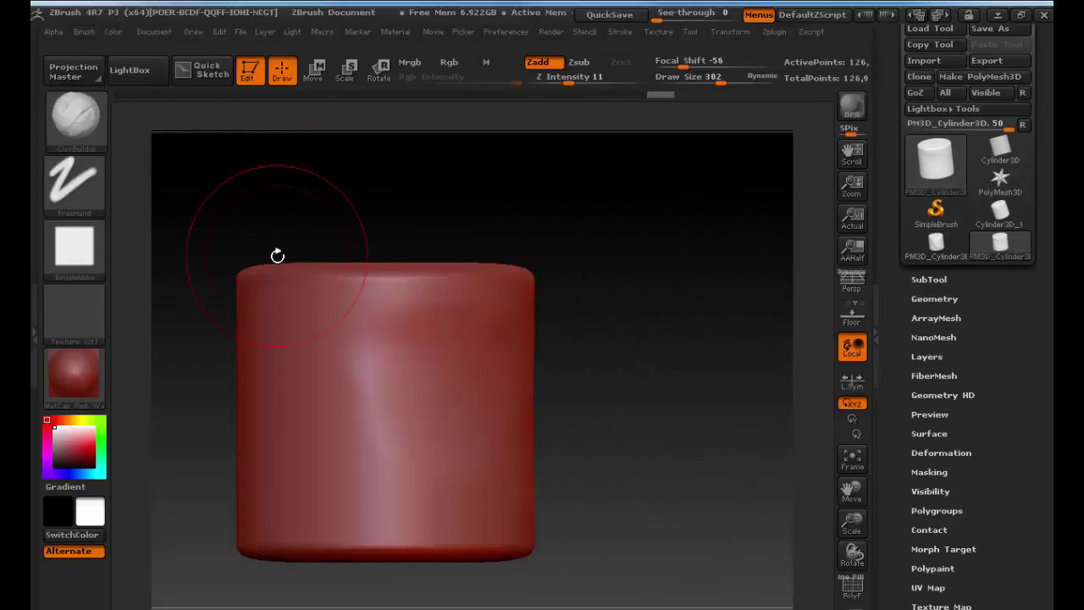
{"action": "key", "text": "shift"}
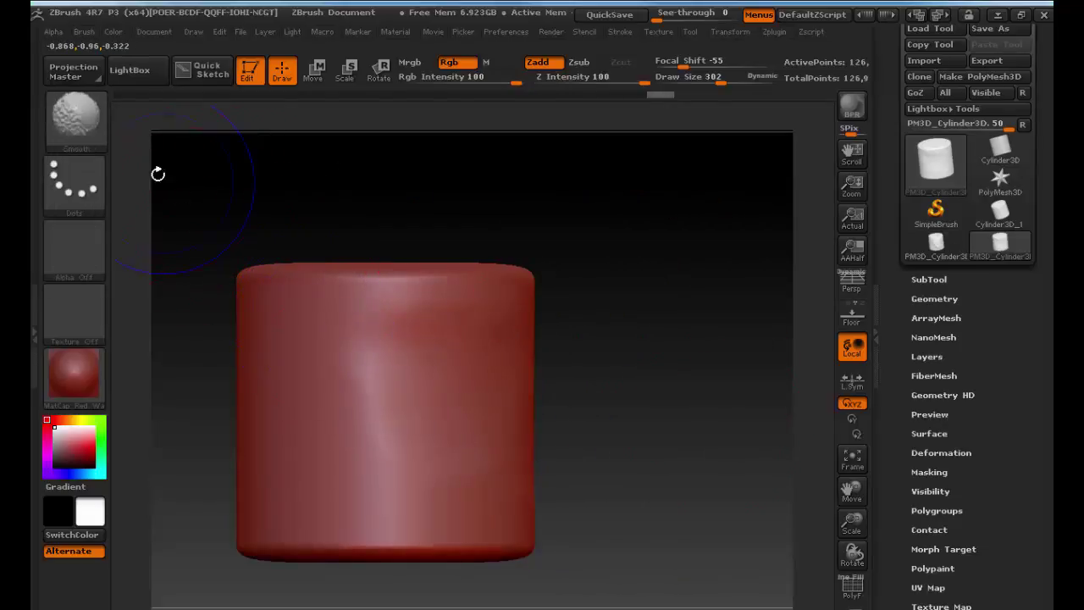
Step: Carve two curved creases across the cylinder's upper front with the Dam_Standard brush and soften them by smoothing
{"action": "left_click", "coordinate": [86, 133]}
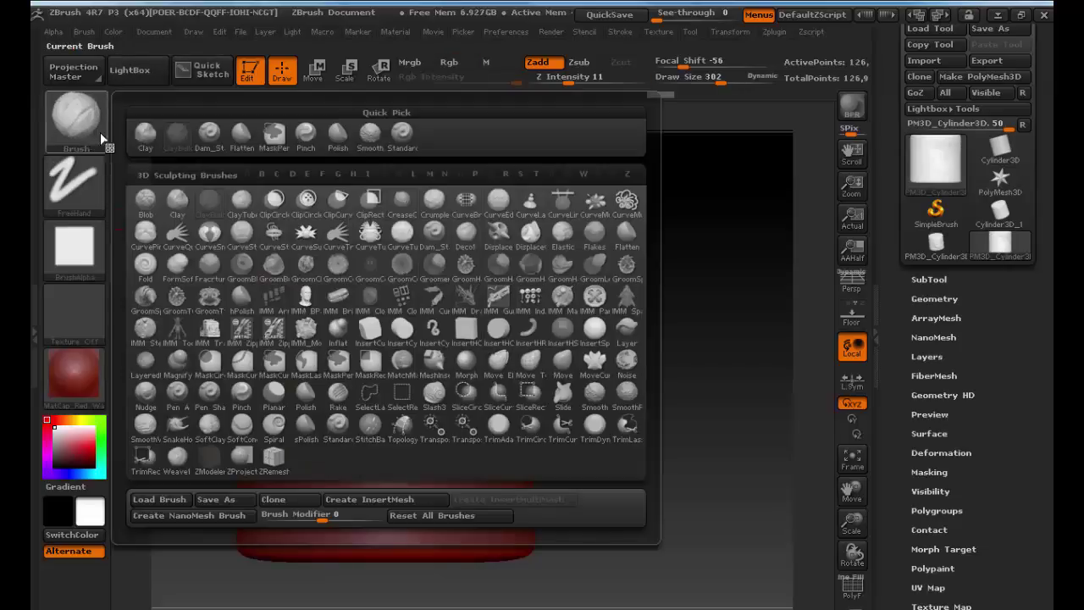
{"action": "left_click", "coordinate": [203, 138]}
{"action": "mouse_move", "coordinate": [299, 390]}
{"action": "left_mouse_down"}
{"action": "mouse_move", "coordinate": [468, 379]}
{"action": "mouse_move", "coordinate": [510, 437]}
{"action": "left_mouse_up"}
{"action": "key", "text": "shift"}
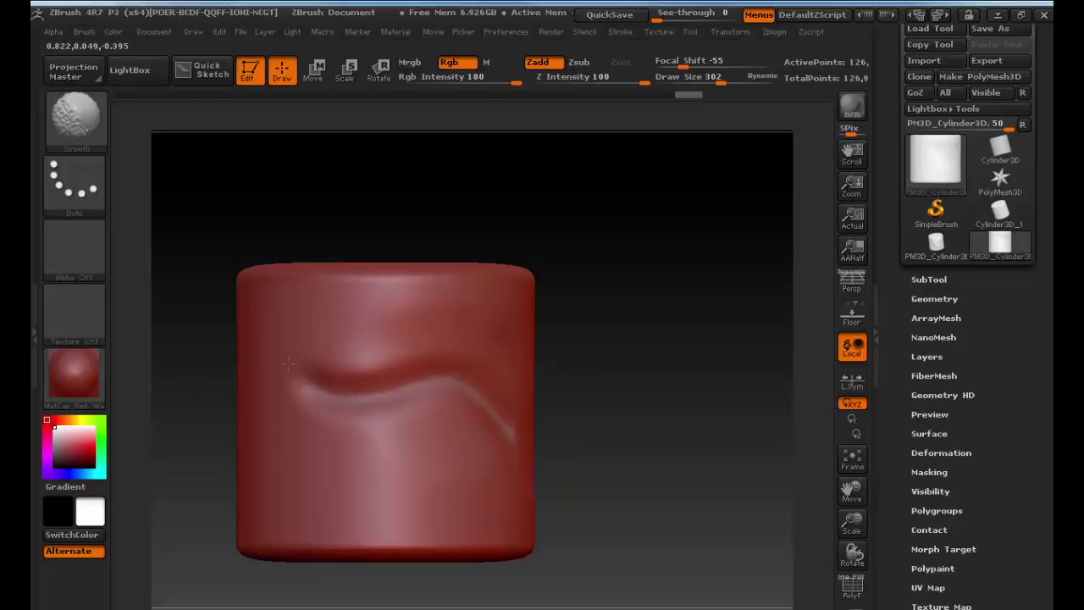
{"action": "left_click_drag", "start_coordinate": [286, 317], "coordinate": [474, 377]}
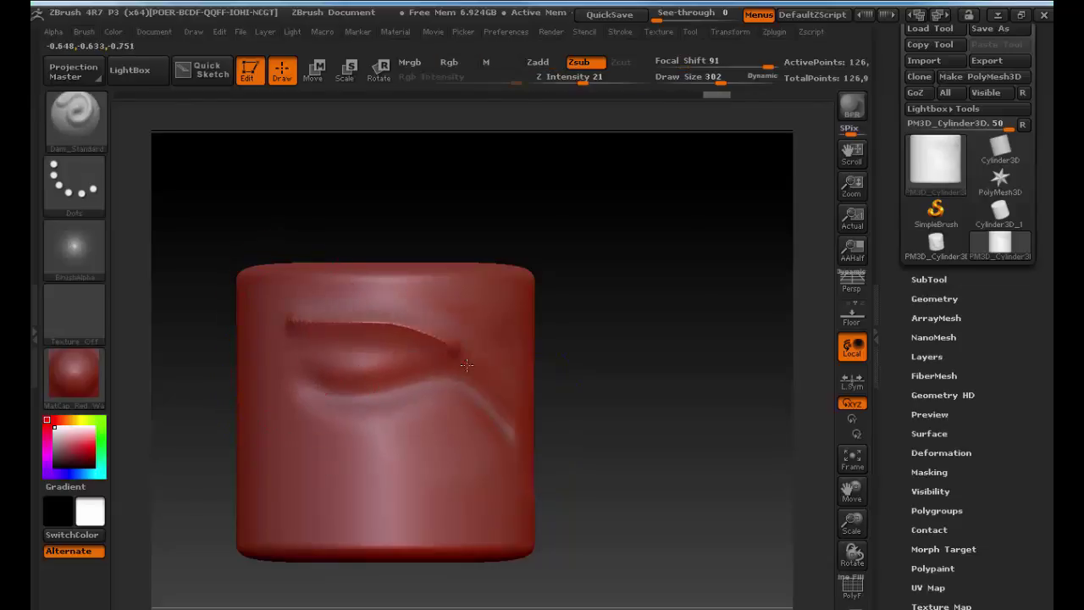
{"action": "key", "text": "shift"}
{"action": "left_click_drag", "start_coordinate": [365, 320], "coordinate": [455, 362], "text": "shift"}
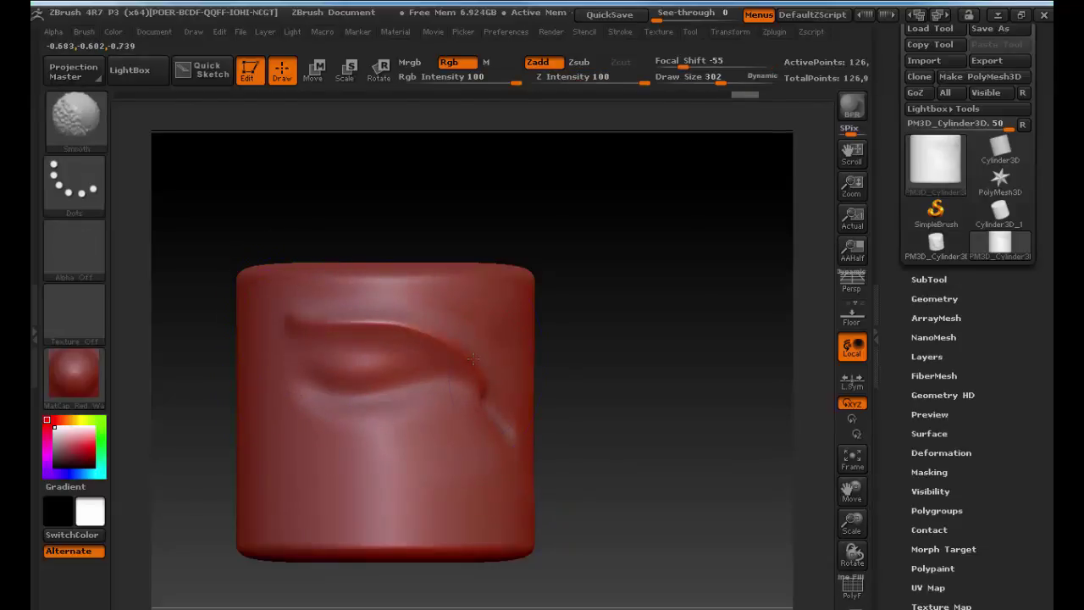
{"action": "mouse_move", "coordinate": [647, 382]}
{"action": "left_mouse_down"}
{"action": "mouse_move", "coordinate": [583, 390]}
{"action": "mouse_move", "coordinate": [646, 391]}
{"action": "left_mouse_up"}
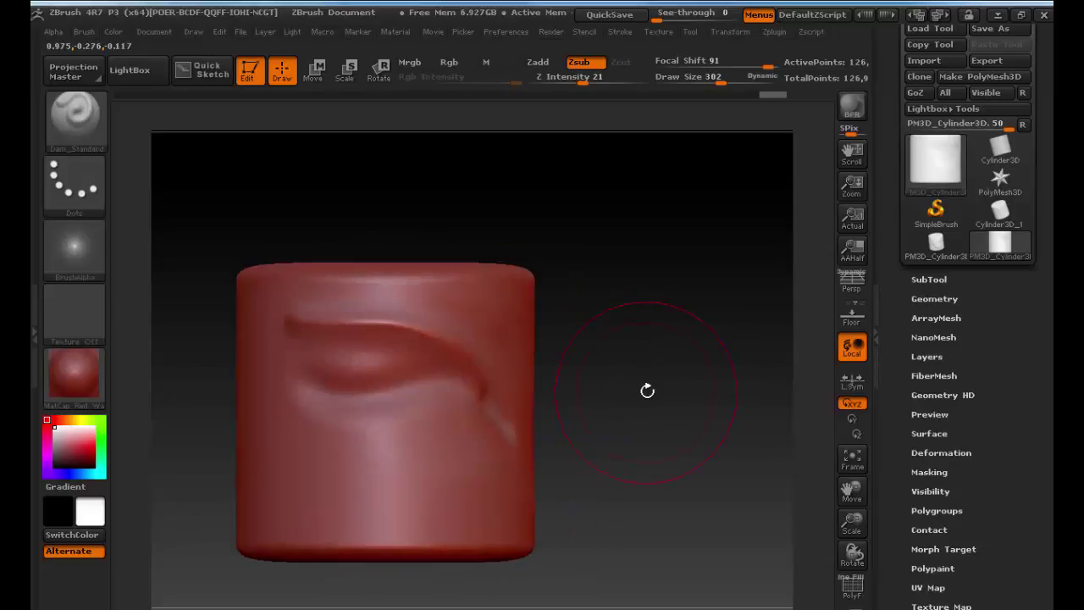
{"action": "left_click", "coordinate": [90, 134]}
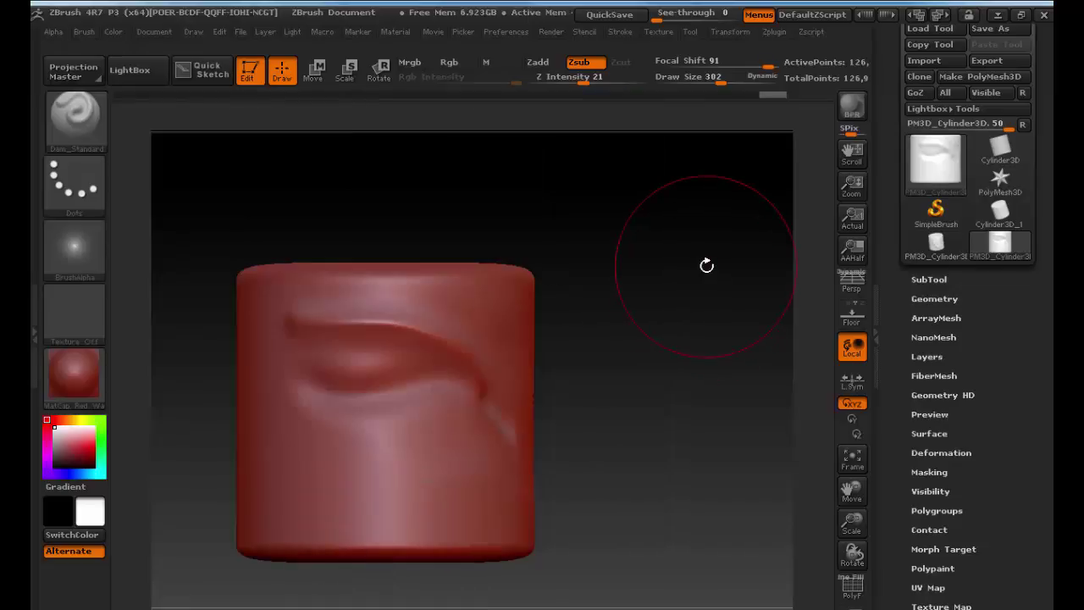
{"action": "key", "text": "b"}
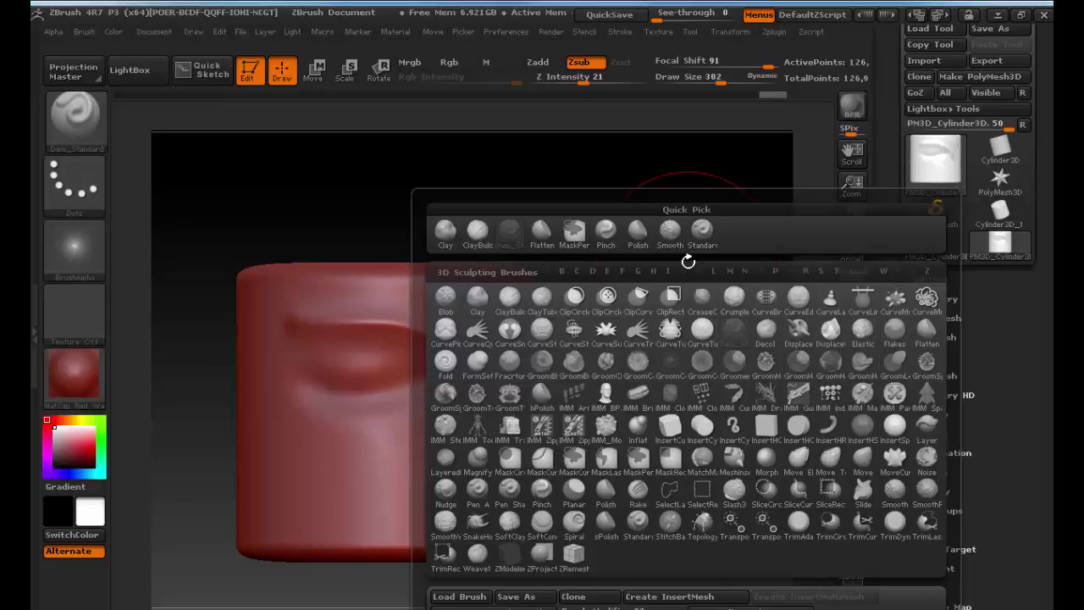
{"action": "key", "text": "c"}
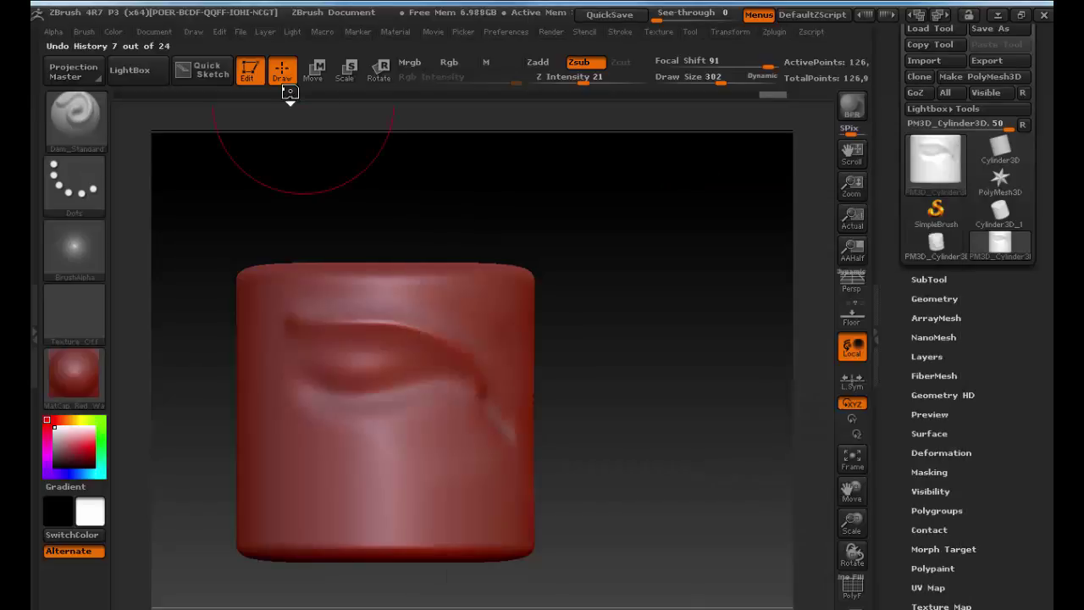
{"action": "key", "text": "c"}
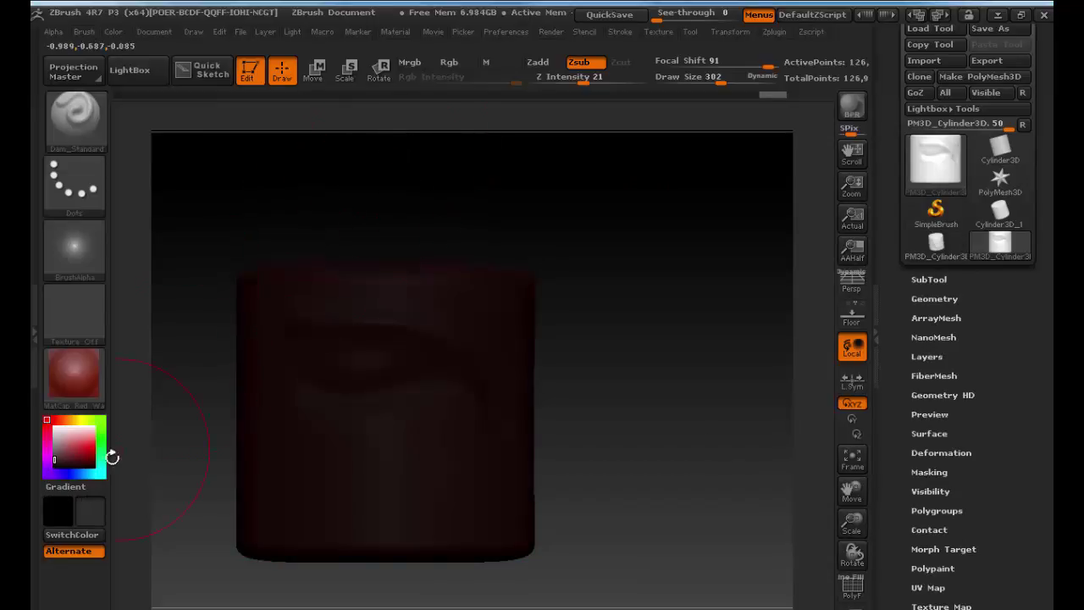
{"action": "left_click_drag", "start_coordinate": [92, 514], "coordinate": [115, 385]}
{"action": "left_click", "coordinate": [75, 535]}
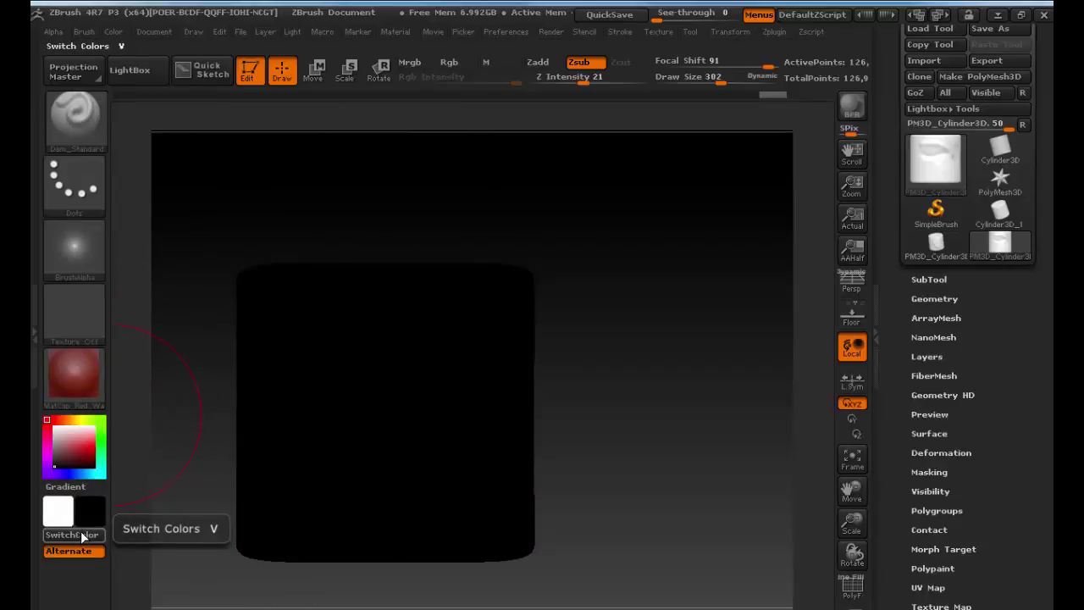
{"action": "left_click", "coordinate": [76, 536]}
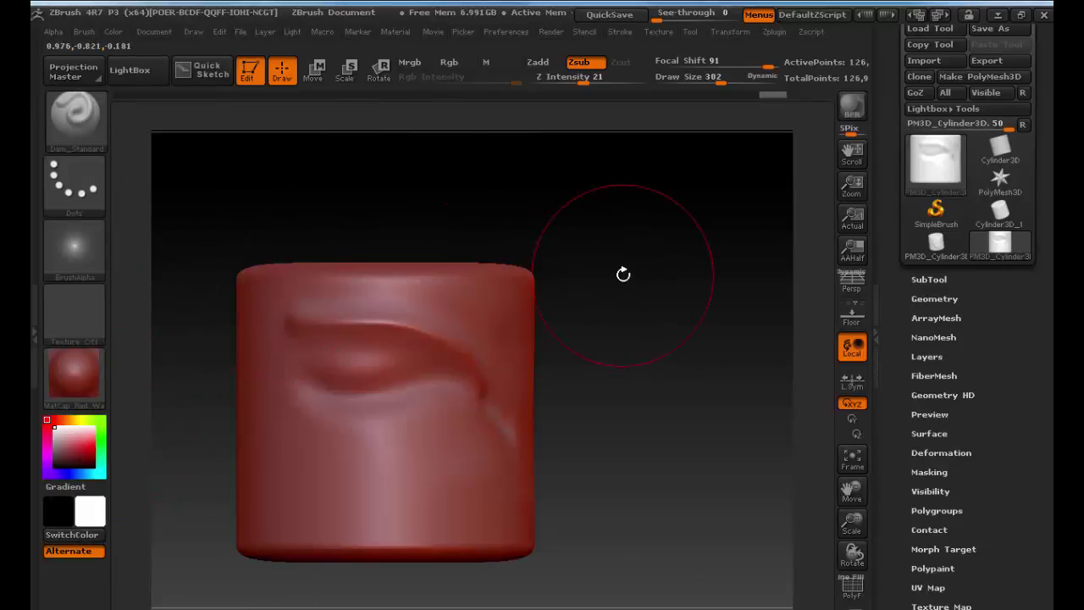
Step: Switch to the ClayBuildup brush
{"action": "key", "text": "b"}
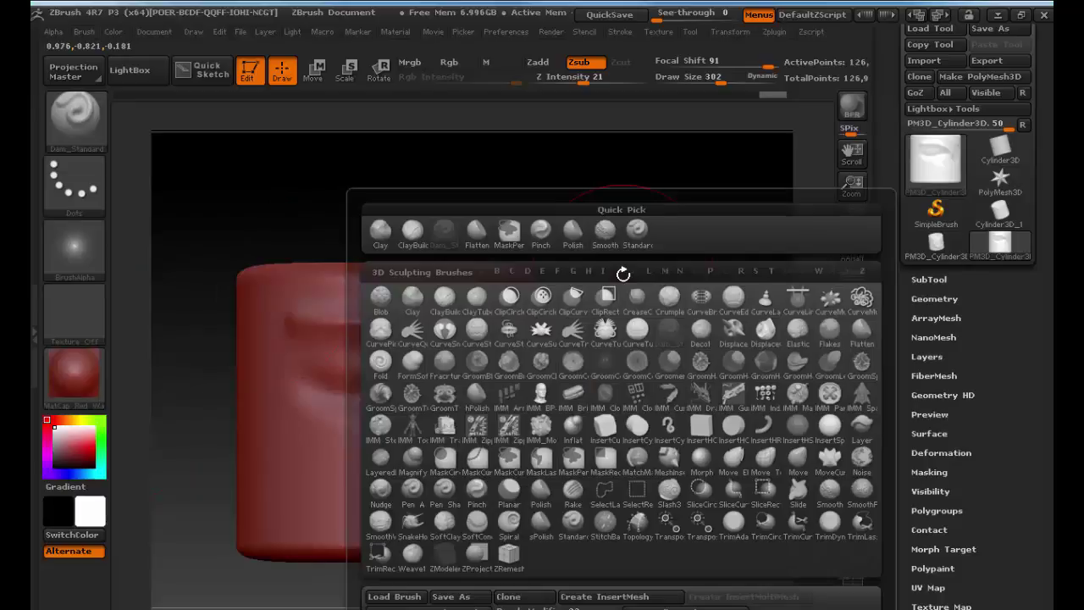
{"action": "key", "text": "c"}
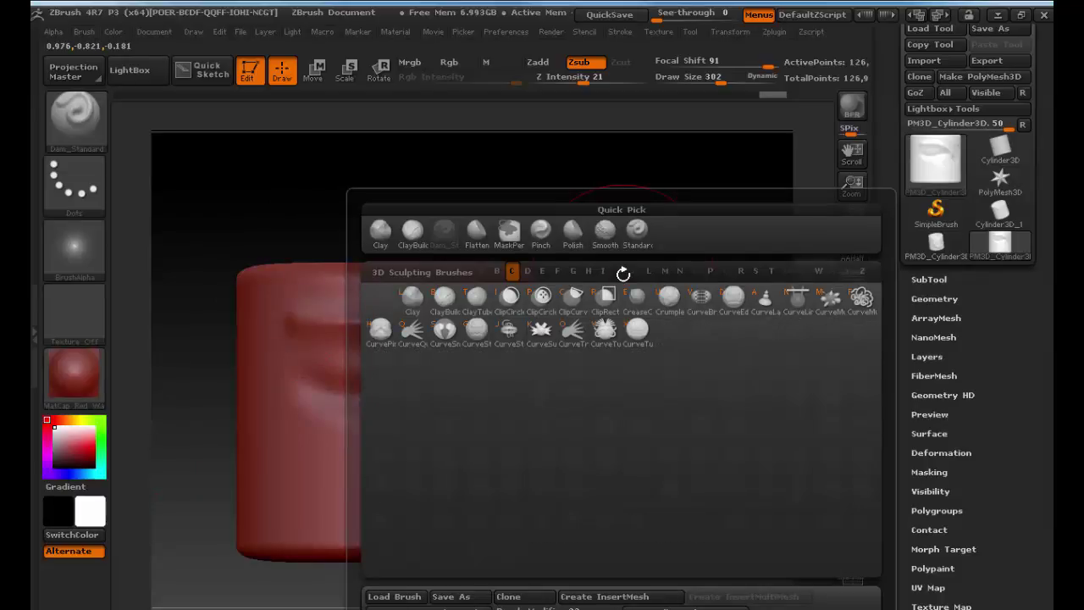
{"action": "key", "text": "b"}
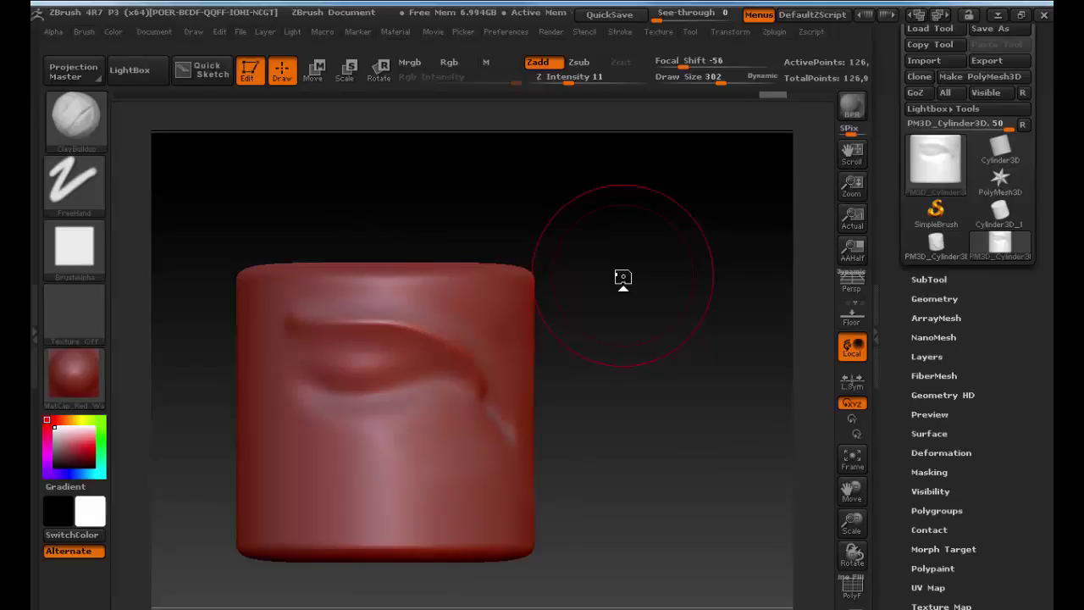
Step: Switch to the Move brush and pull the cylinder's top edge upward and its upper side outward into an irregular shape
{"action": "key", "text": "b"}
{"action": "key", "text": "m"}
{"action": "key", "text": "v"}
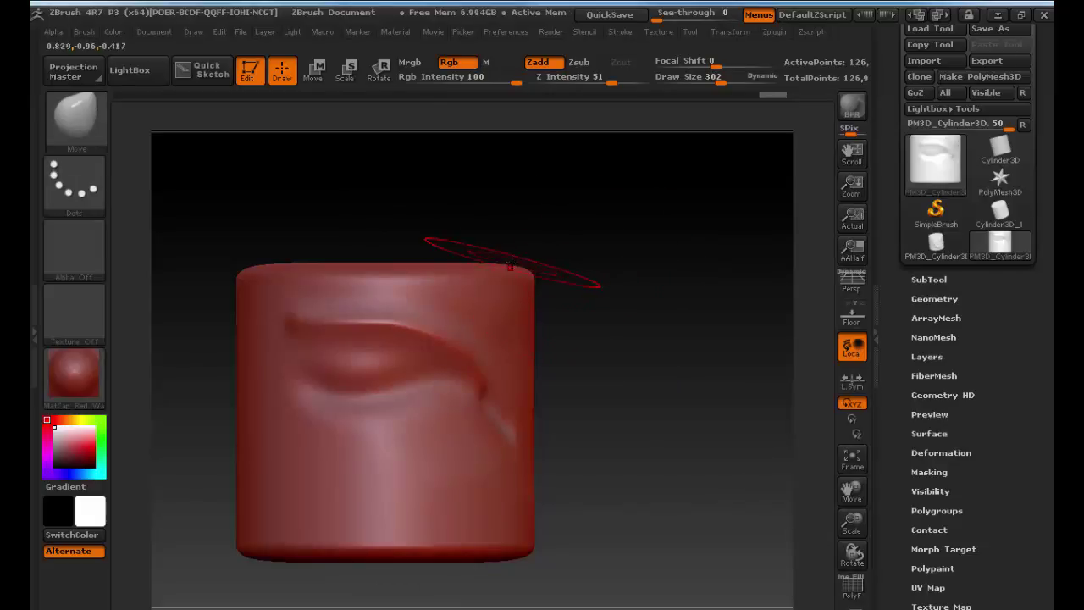
{"action": "left_click_drag", "start_coordinate": [537, 247], "coordinate": [542, 223]}
{"action": "left_click_drag", "start_coordinate": [531, 293], "coordinate": [561, 295]}
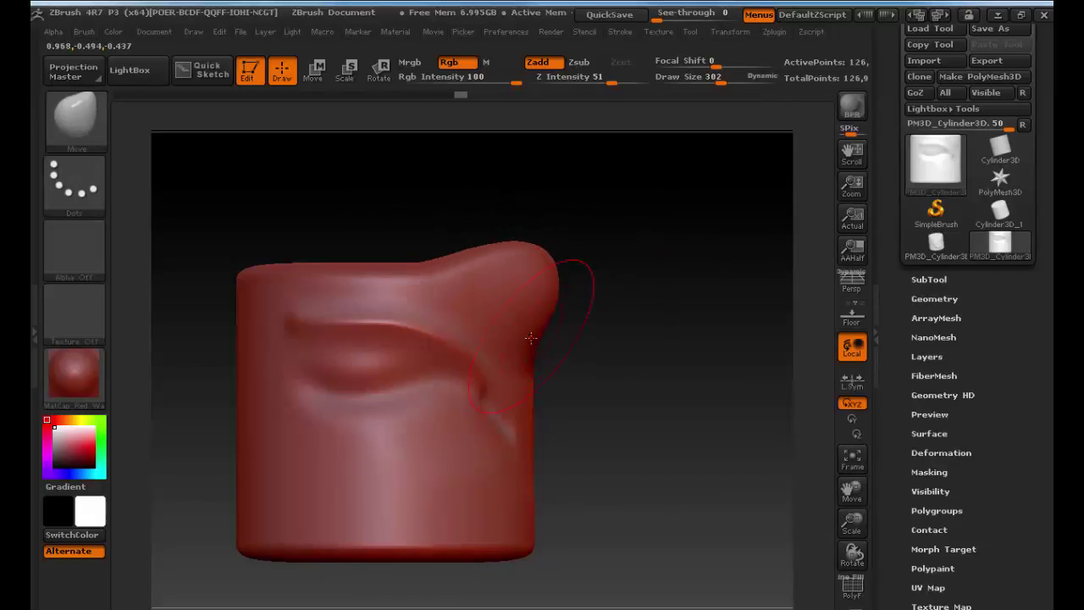
{"action": "left_click_drag", "start_coordinate": [530, 336], "coordinate": [566, 339]}
{"action": "left_click_drag", "start_coordinate": [520, 383], "coordinate": [544, 388]}
{"action": "left_click_drag", "start_coordinate": [451, 345], "coordinate": [449, 358]}
{"action": "mouse_move", "coordinate": [428, 281]}
{"action": "left_mouse_down"}
{"action": "mouse_move", "coordinate": [420, 252]}
{"action": "mouse_move", "coordinate": [390, 234]}
{"action": "left_mouse_up"}
{"action": "left_click_drag", "start_coordinate": [348, 263], "coordinate": [346, 244]}
{"action": "mouse_move", "coordinate": [292, 266]}
{"action": "left_mouse_down"}
{"action": "mouse_move", "coordinate": [284, 247]}
{"action": "mouse_move", "coordinate": [297, 305]}
{"action": "mouse_move", "coordinate": [392, 324]}
{"action": "left_mouse_up"}
Step: Build up clay over the upper front with the ClayBuildup brush and smooth the lumps and the diagonal fold
{"action": "key", "text": "b"}
{"action": "key", "text": "c"}
{"action": "key", "text": "b"}
{"action": "left_click_drag", "start_coordinate": [266, 294], "coordinate": [394, 316], "text": "shift"}
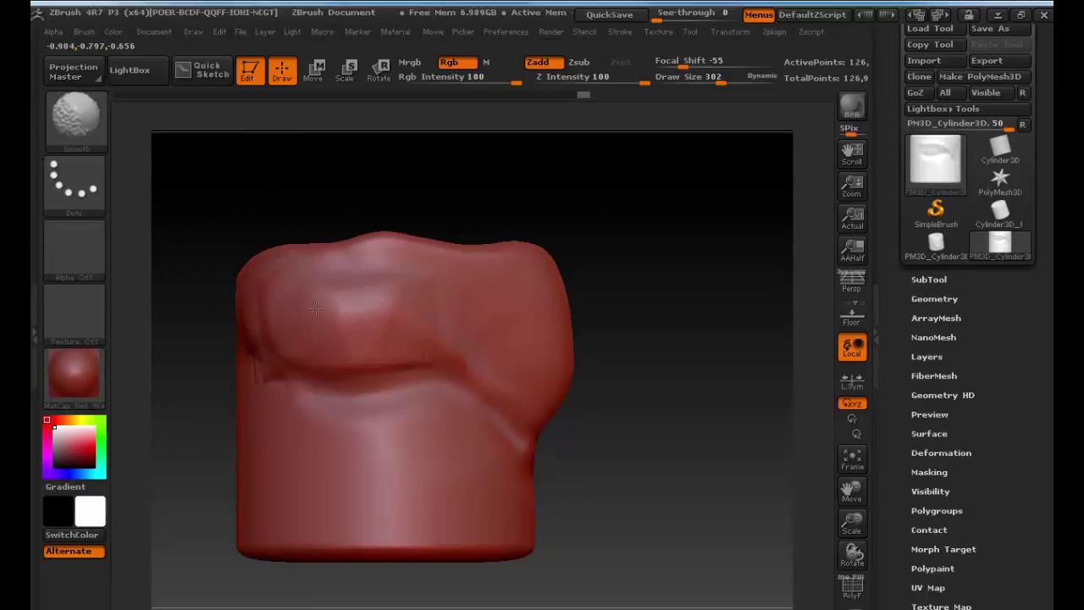
{"action": "mouse_move", "coordinate": [291, 177]}
{"action": "left_mouse_down"}
{"action": "mouse_move", "coordinate": [319, 200]}
{"action": "mouse_move", "coordinate": [365, 293]}
{"action": "mouse_move", "coordinate": [331, 326]}
{"action": "left_mouse_up"}
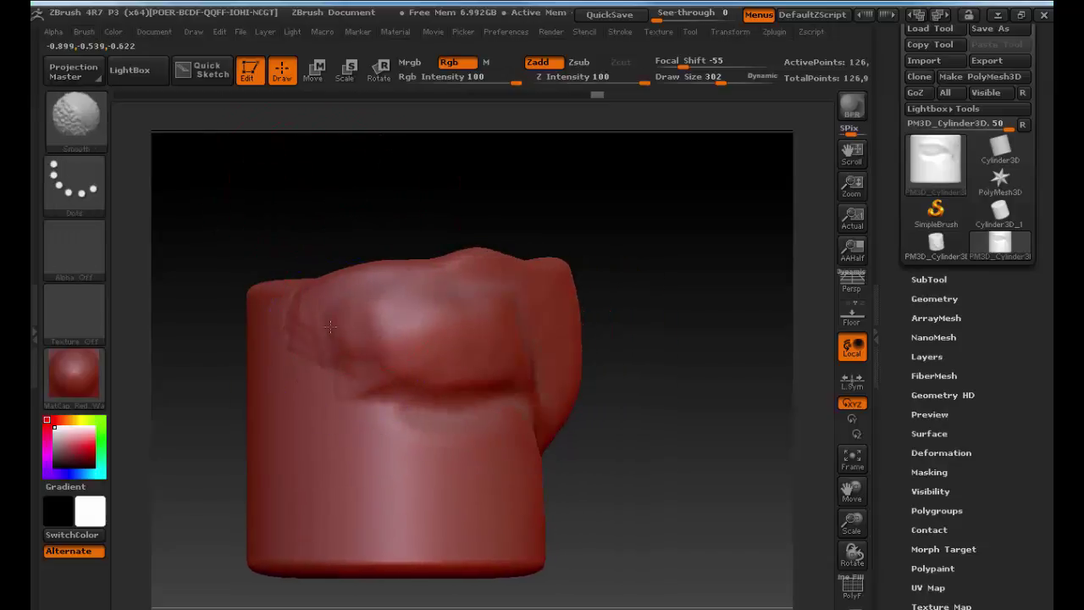
{"action": "left_click_drag", "start_coordinate": [678, 440], "coordinate": [568, 428]}
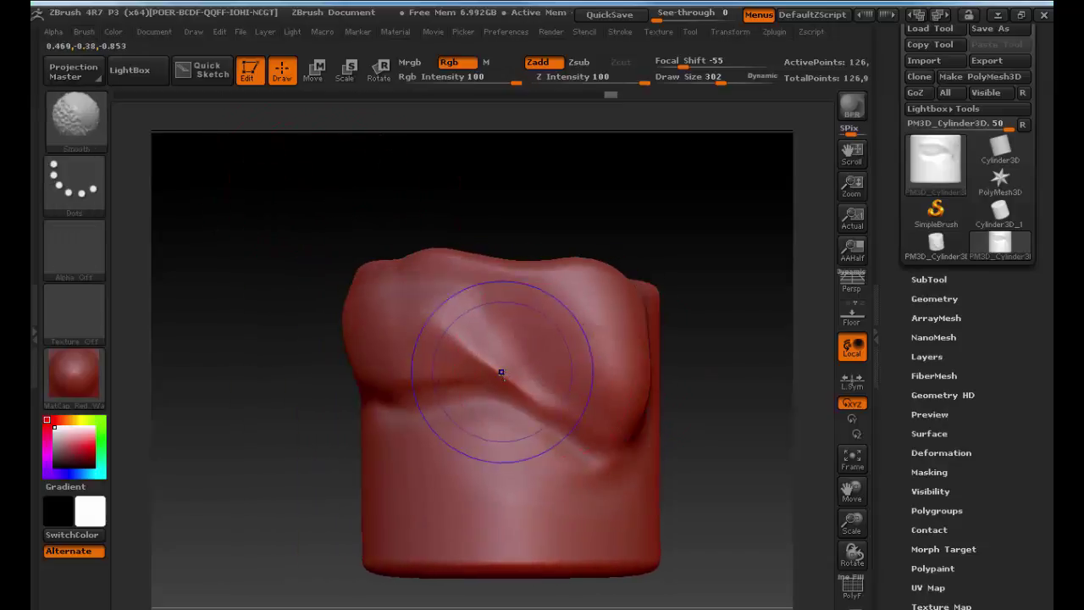
{"action": "left_click_drag", "start_coordinate": [500, 373], "coordinate": [557, 395], "text": "shift"}
Step: Carve a diagonal crease along the underside of the front bulge with the Dam_Standard brush
{"action": "key", "text": "b"}
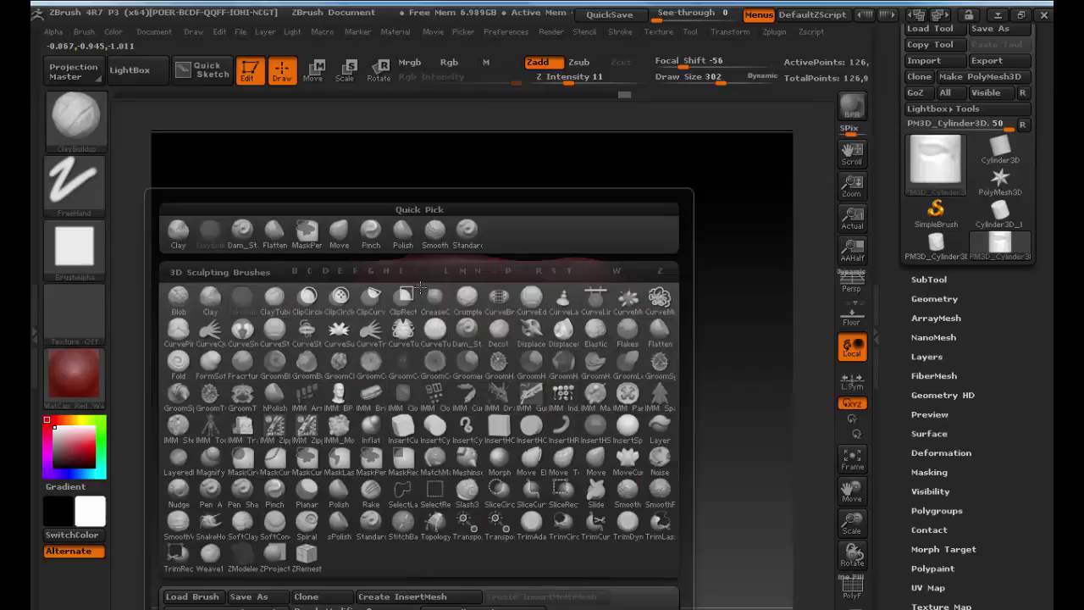
{"action": "key", "text": "d"}
{"action": "key", "text": "s"}
{"action": "left_click_drag", "start_coordinate": [426, 333], "coordinate": [615, 465]}
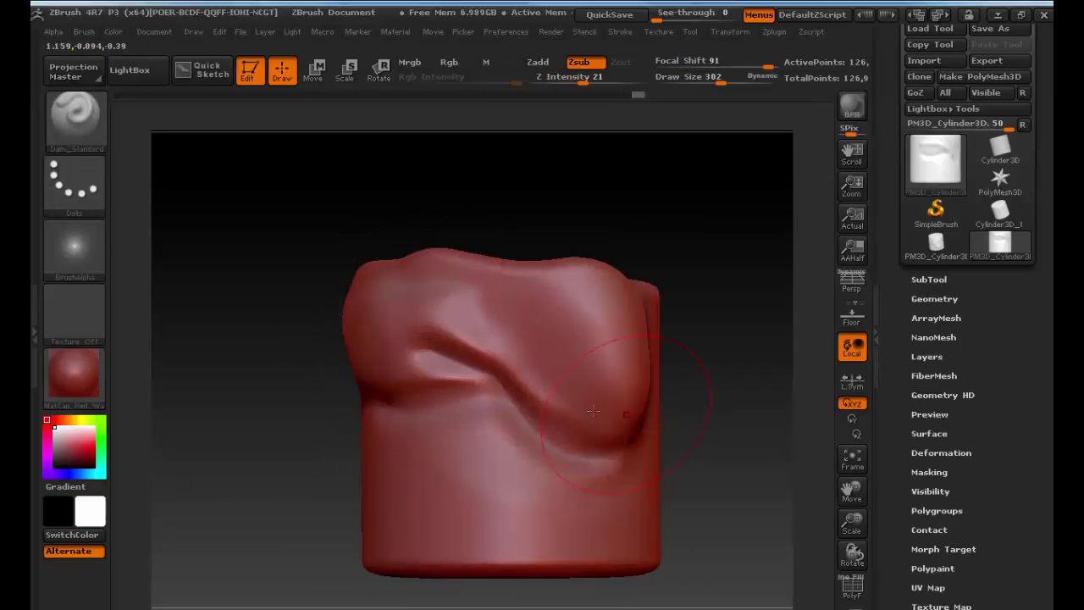
Step: Switch to the Standard brush and sculpt the surface around the diagonal crease
{"action": "key", "text": "b"}
{"action": "key", "text": "s"}
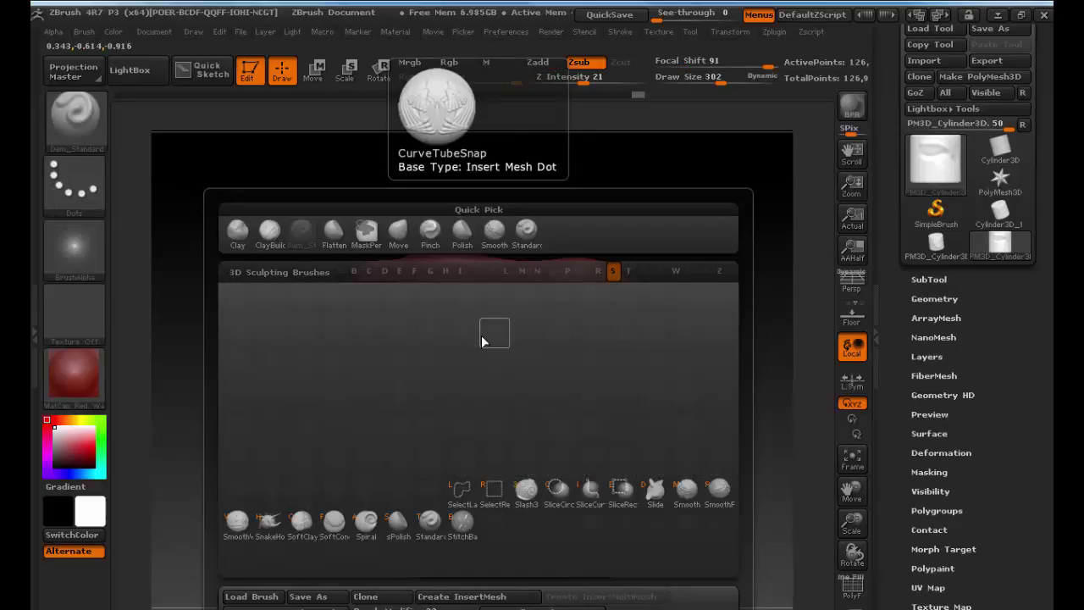
{"action": "key", "text": "t"}
{"action": "mouse_move", "coordinate": [460, 332]}
{"action": "left_mouse_down"}
{"action": "mouse_move", "coordinate": [523, 345]}
{"action": "mouse_move", "coordinate": [581, 417]}
{"action": "mouse_move", "coordinate": [508, 423]}
{"action": "left_mouse_up"}
{"action": "left_click_drag", "start_coordinate": [631, 305], "coordinate": [588, 291]}
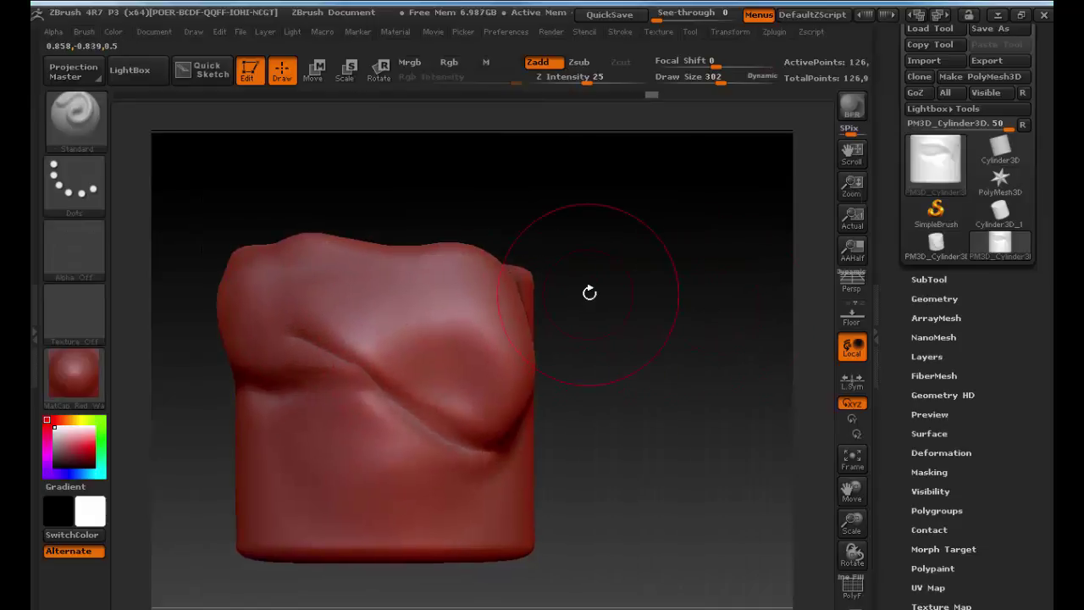
Step: Switch to the Polish brush and polish the rounded bulge above the crease
{"action": "key", "text": "b"}
{"action": "key", "text": "p"}
{"action": "key", "text": "o"}
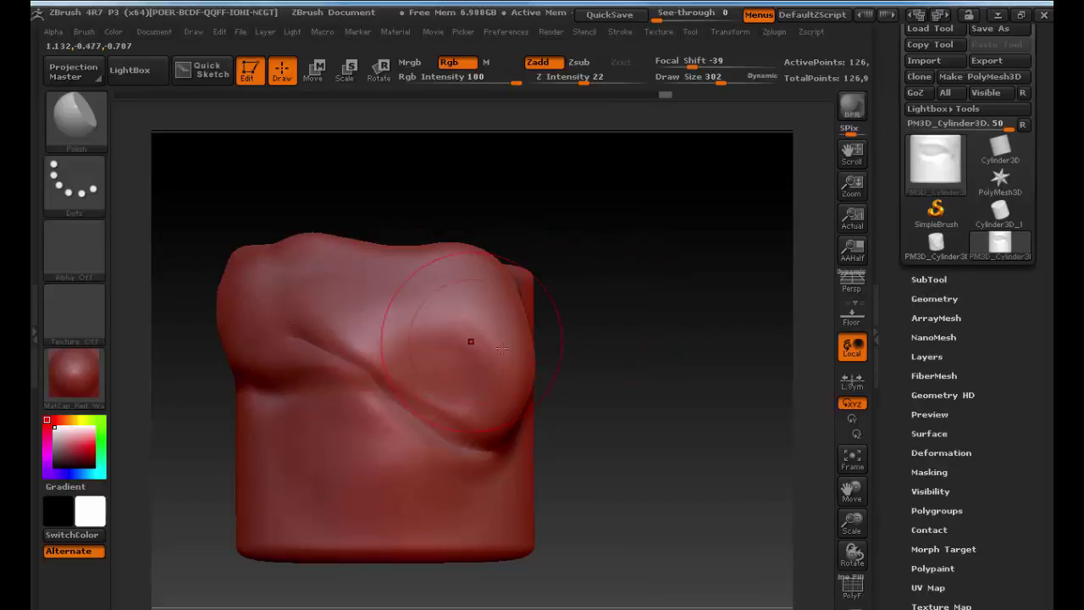
{"action": "left_click_drag", "start_coordinate": [573, 362], "coordinate": [665, 339]}
Step: Switch the sculpting brush from Polish to Standard
{"action": "key", "text": "b"}
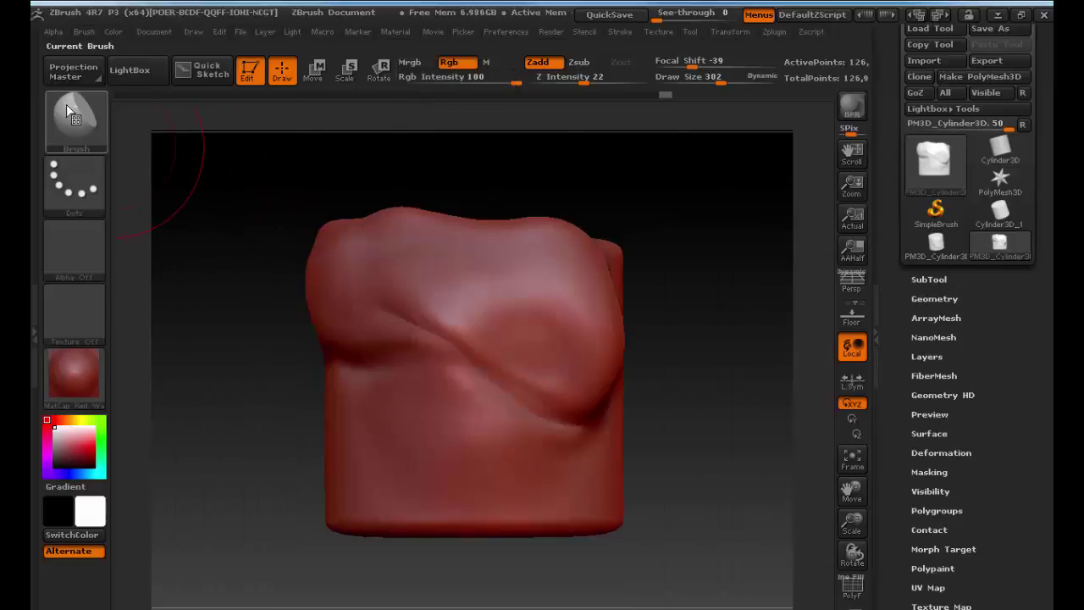
{"action": "left_click", "coordinate": [84, 192]}
{"action": "left_click", "coordinate": [74, 118]}
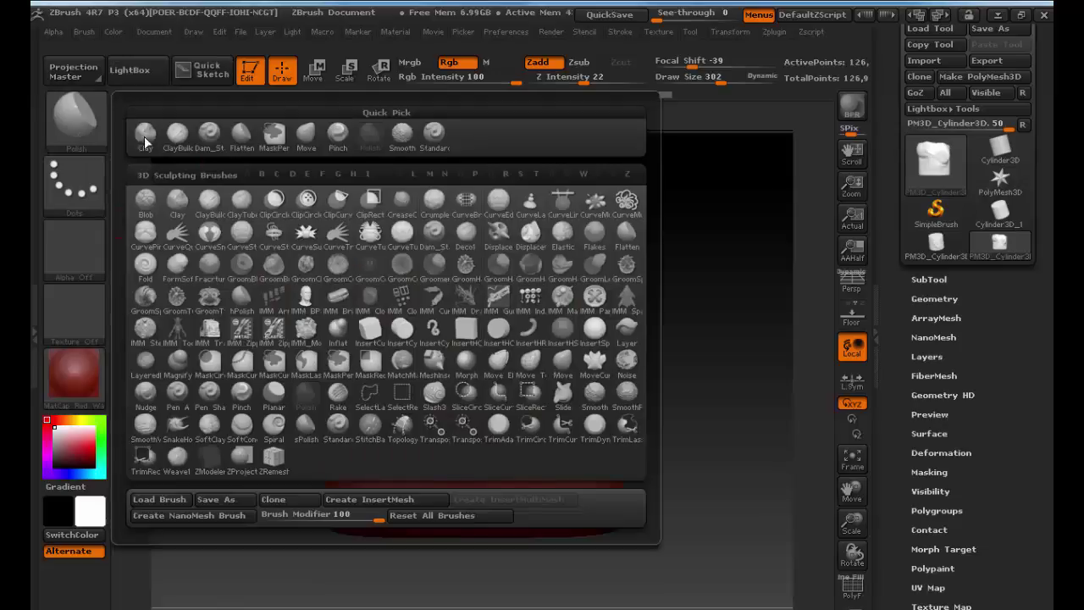
{"action": "left_click", "coordinate": [428, 140]}
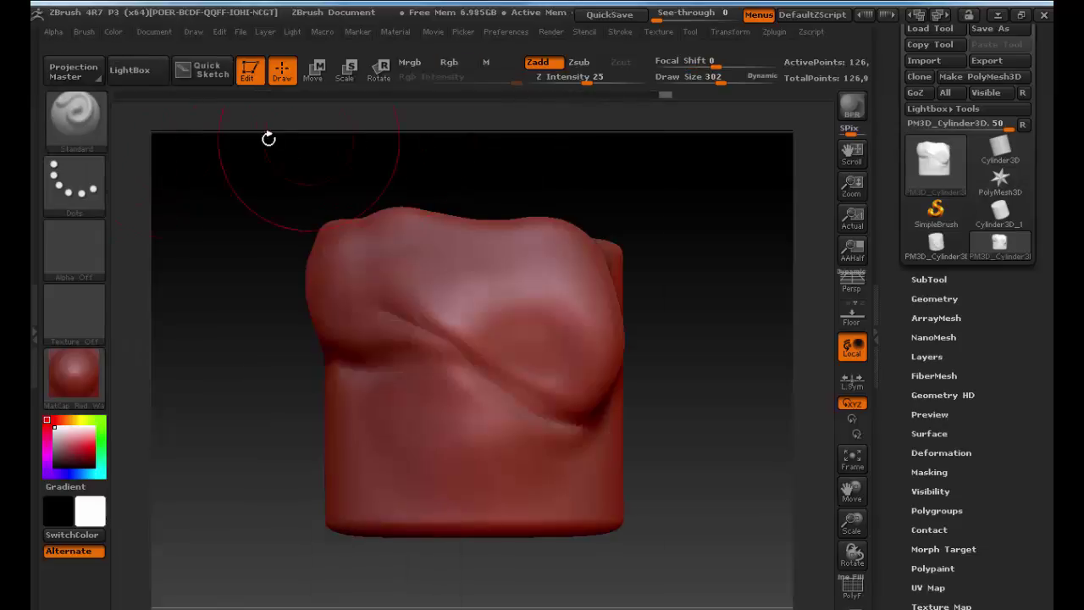
Step: Set the Standard brush's stroke to DragRect and its alpha to the cracked-stone Alpha 62
{"action": "left_click", "coordinate": [79, 194]}
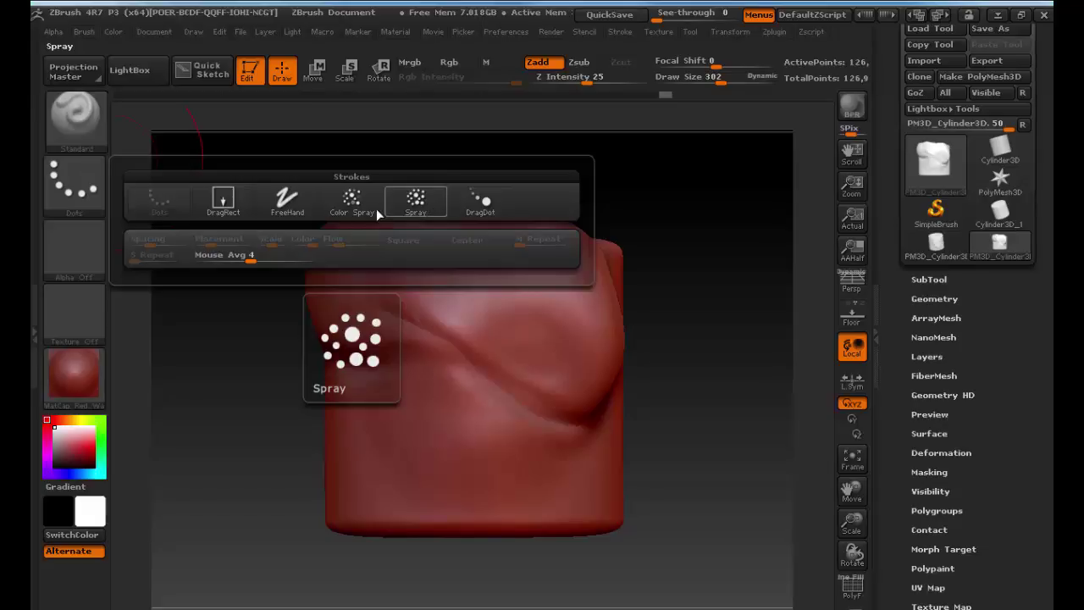
{"action": "left_click", "coordinate": [72, 130]}
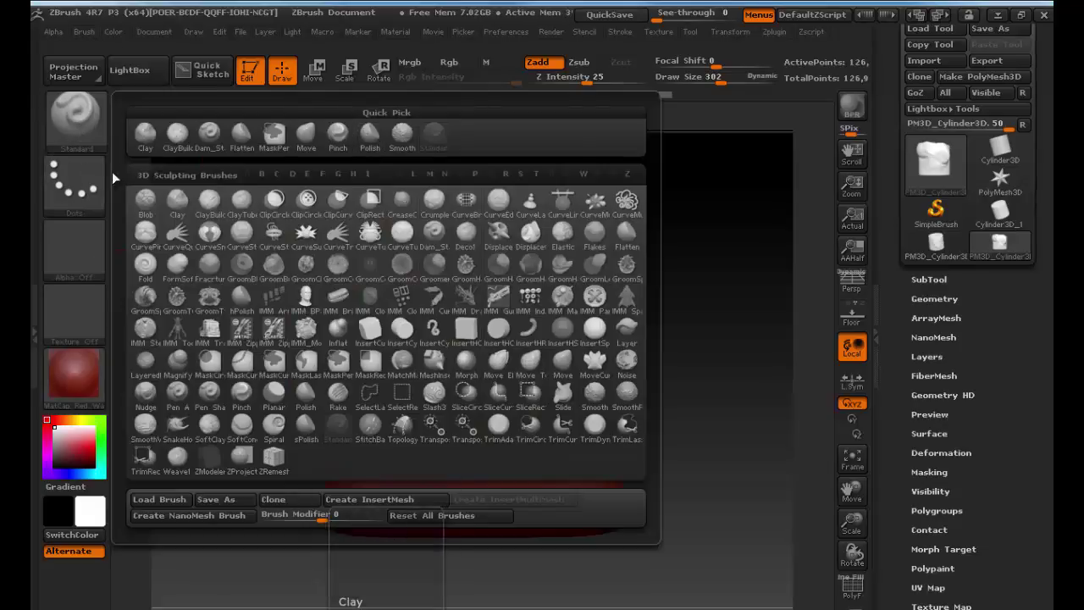
{"action": "left_click", "coordinate": [67, 208]}
{"action": "left_click", "coordinate": [222, 200]}
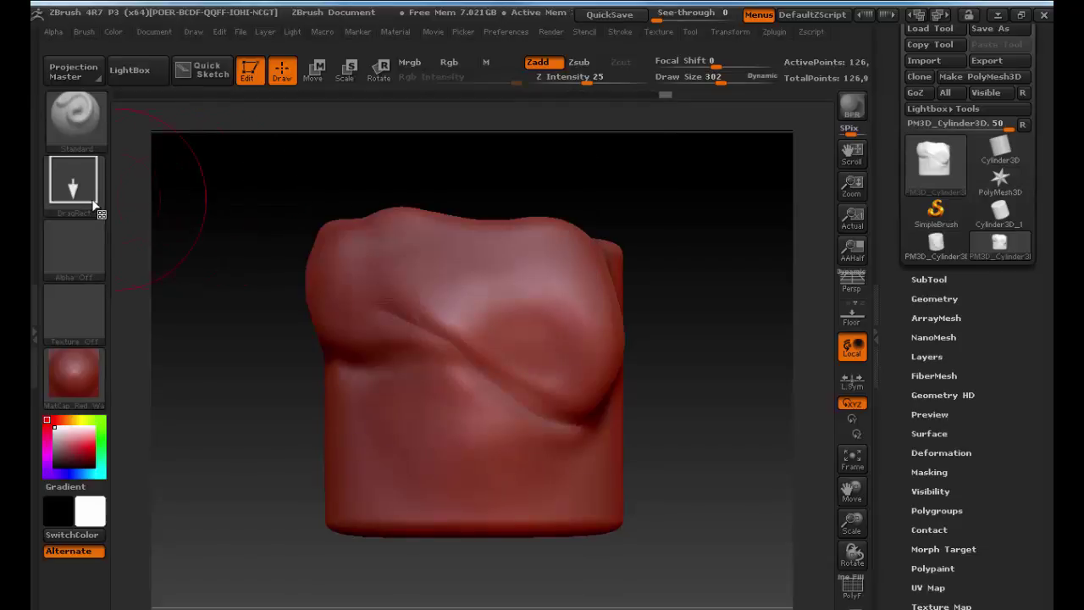
{"action": "left_click", "coordinate": [76, 256]}
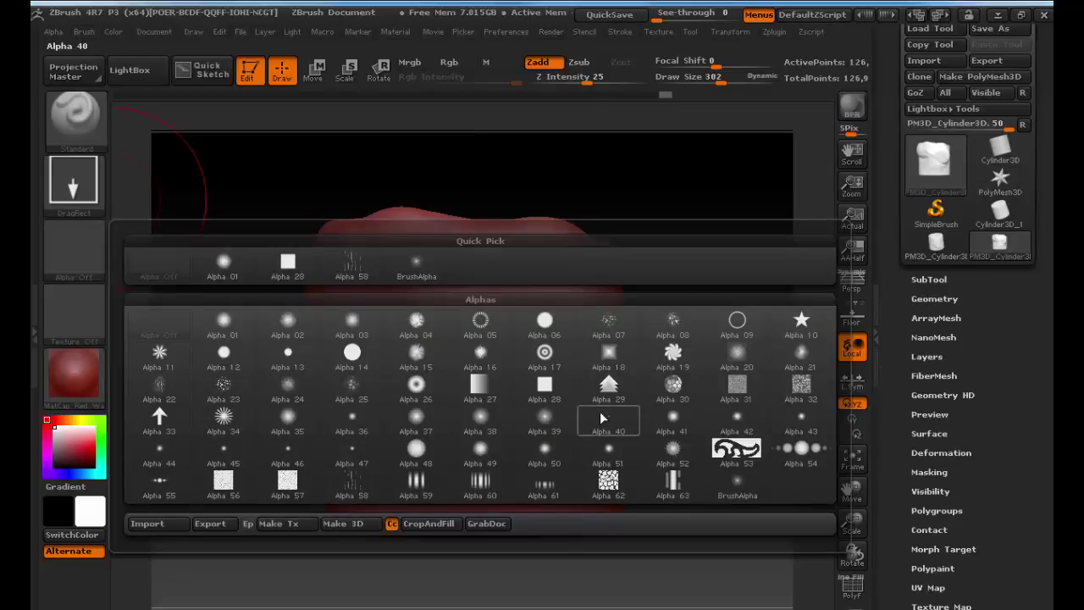
{"action": "mouse_move", "coordinate": [602, 418]}
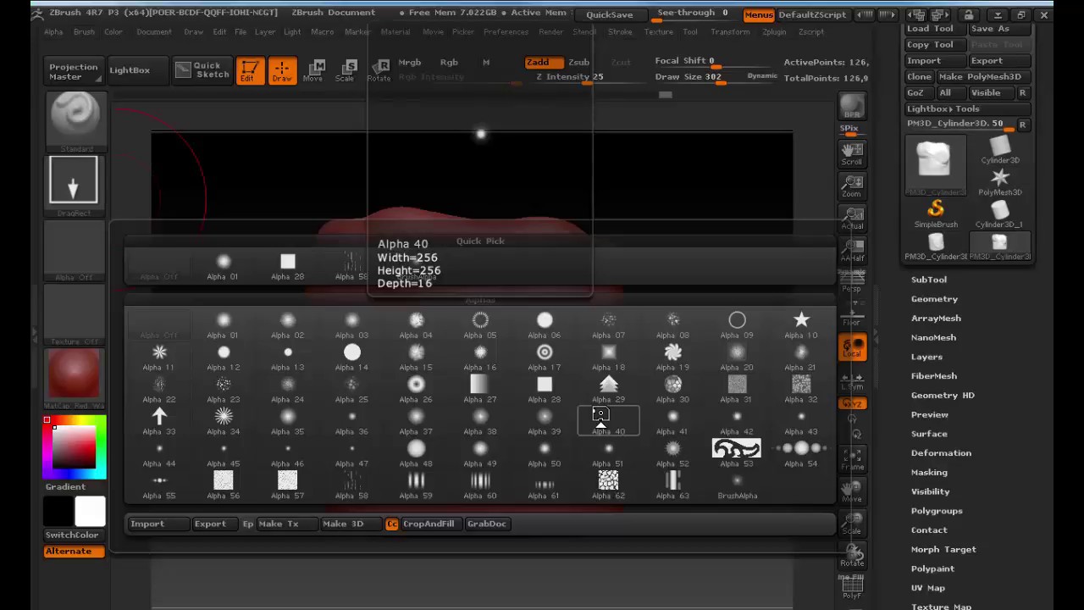
{"action": "left_click", "coordinate": [608, 482]}
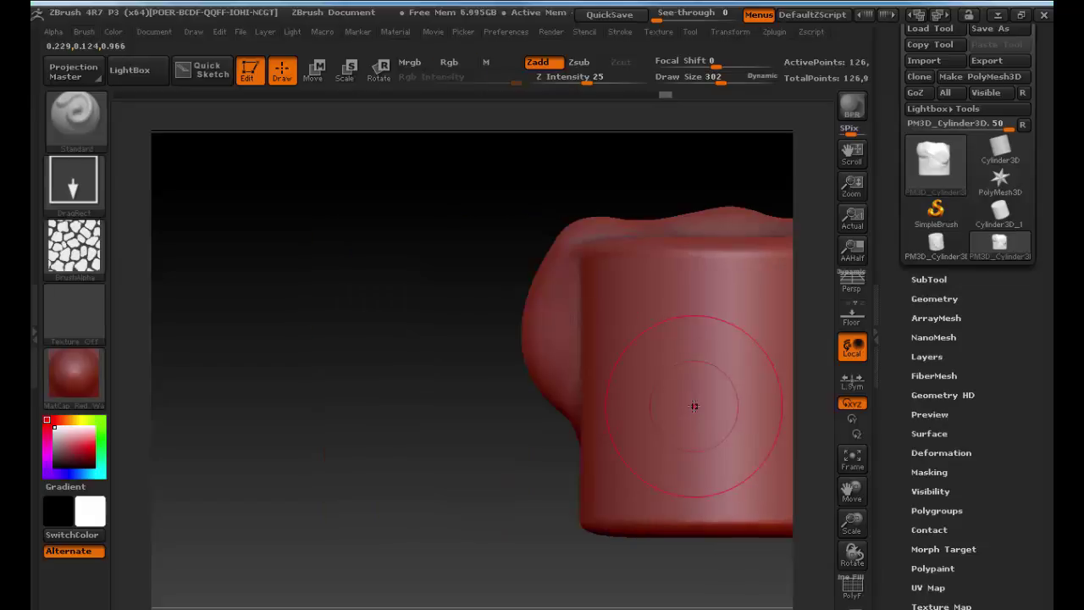
Step: Stamp several overlapping patches of the cracked-stone alpha onto the smooth back of the cylinder
{"action": "key", "text": "ctrl+shift+Escape"}
{"action": "left_click", "coordinate": [545, 16]}
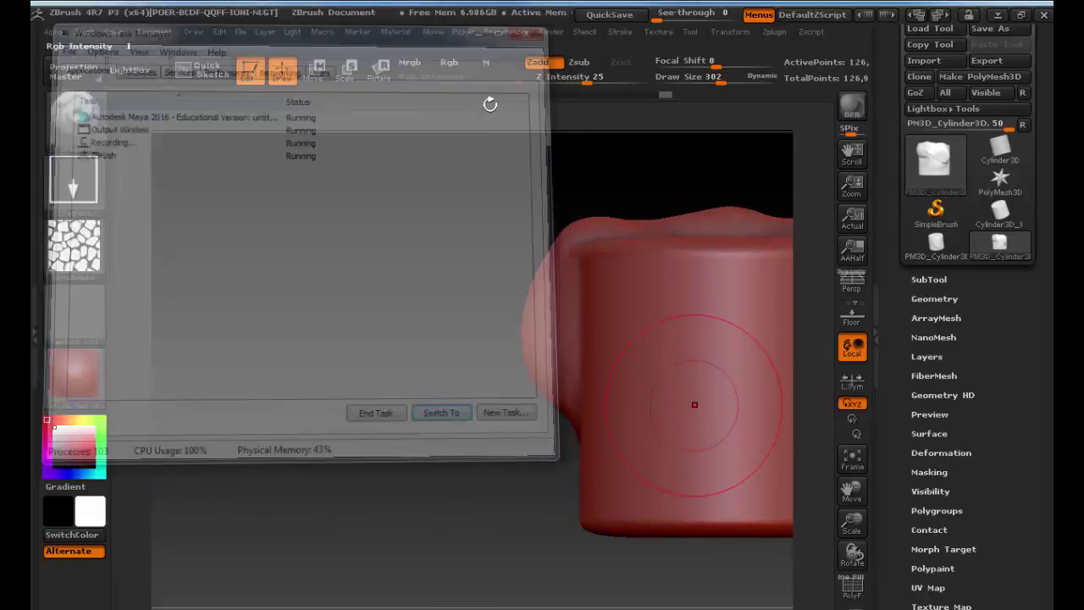
{"action": "left_click_drag", "start_coordinate": [435, 263], "coordinate": [216, 264], "text": "alt"}
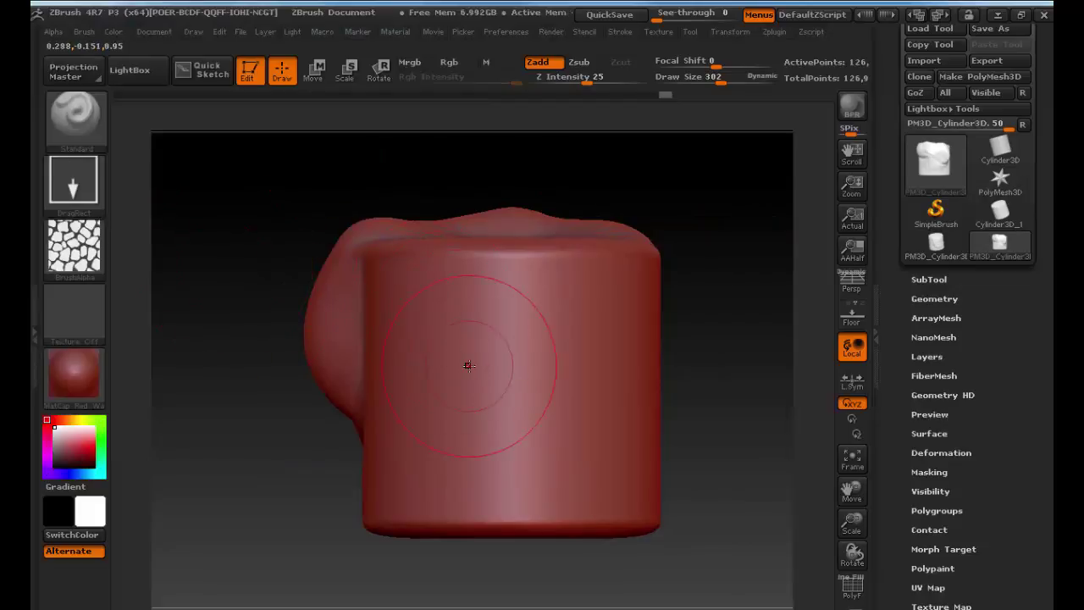
{"action": "left_click_drag", "start_coordinate": [467, 365], "coordinate": [491, 461]}
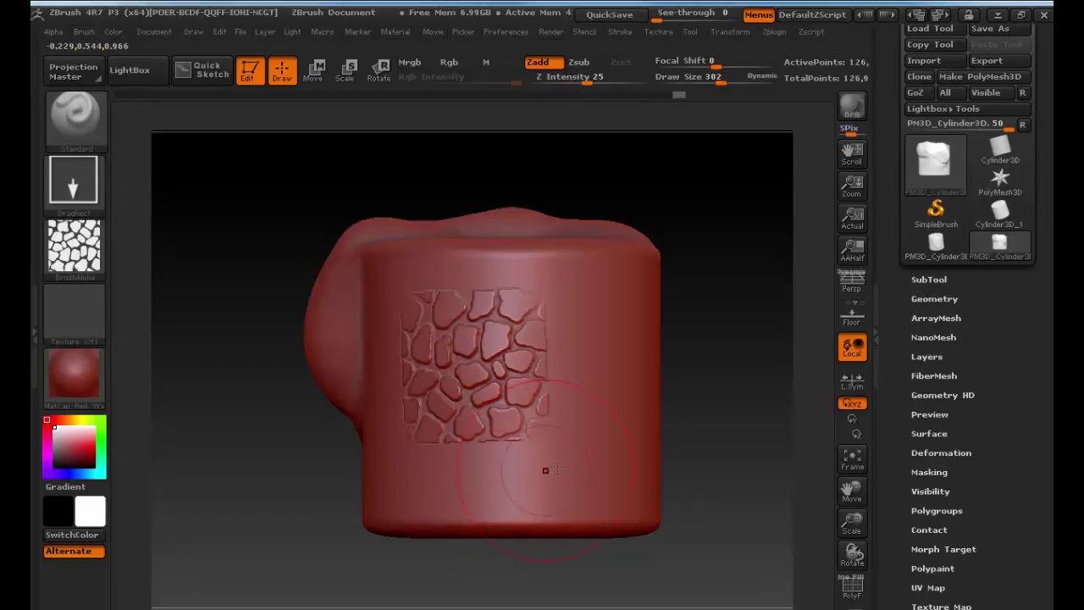
{"action": "left_click_drag", "start_coordinate": [719, 381], "coordinate": [649, 382]}
{"action": "left_click_drag", "start_coordinate": [584, 340], "coordinate": [569, 439]}
{"action": "mouse_move", "coordinate": [609, 370]}
{"action": "left_mouse_down"}
{"action": "mouse_move", "coordinate": [519, 460]}
{"action": "mouse_move", "coordinate": [570, 427]}
{"action": "mouse_move", "coordinate": [561, 509]}
{"action": "left_mouse_up"}
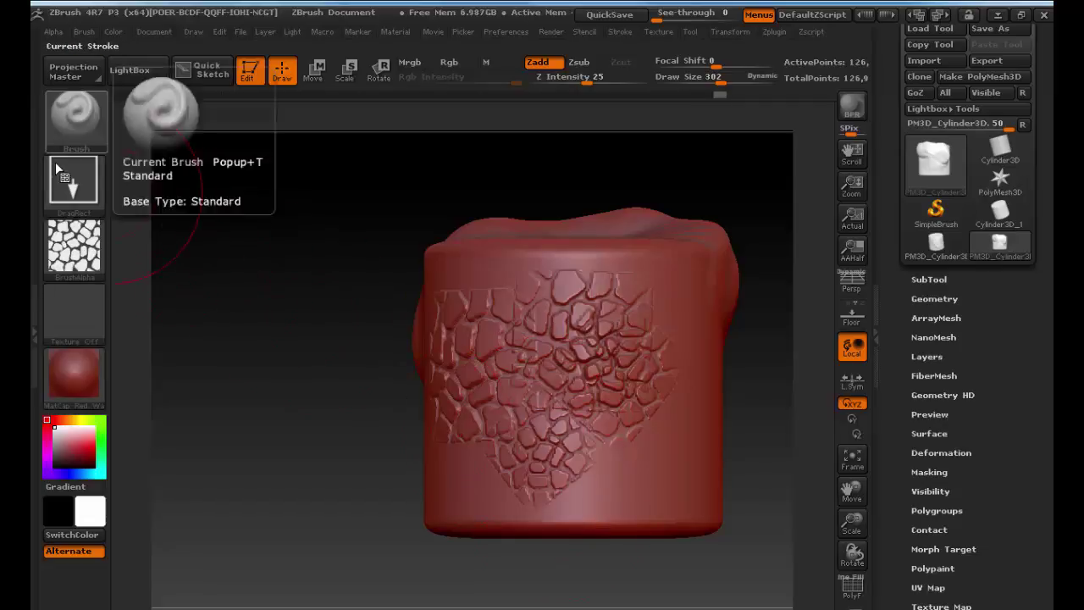
Step: Change the stroke to Dots and cover the cylinder's back and sides with the cracked-stone texture
{"action": "left_click", "coordinate": [72, 179]}
{"action": "left_click", "coordinate": [158, 199]}
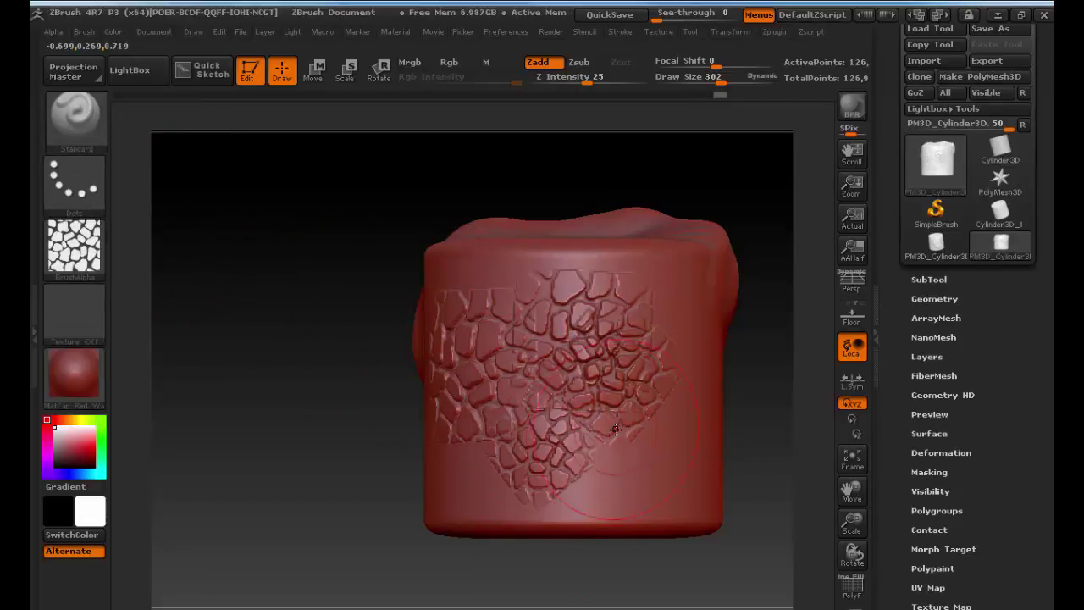
{"action": "mouse_move", "coordinate": [610, 406]}
{"action": "left_mouse_down"}
{"action": "mouse_move", "coordinate": [542, 364]}
{"action": "mouse_move", "coordinate": [476, 468]}
{"action": "mouse_move", "coordinate": [701, 373]}
{"action": "mouse_move", "coordinate": [509, 291]}
{"action": "left_mouse_up"}
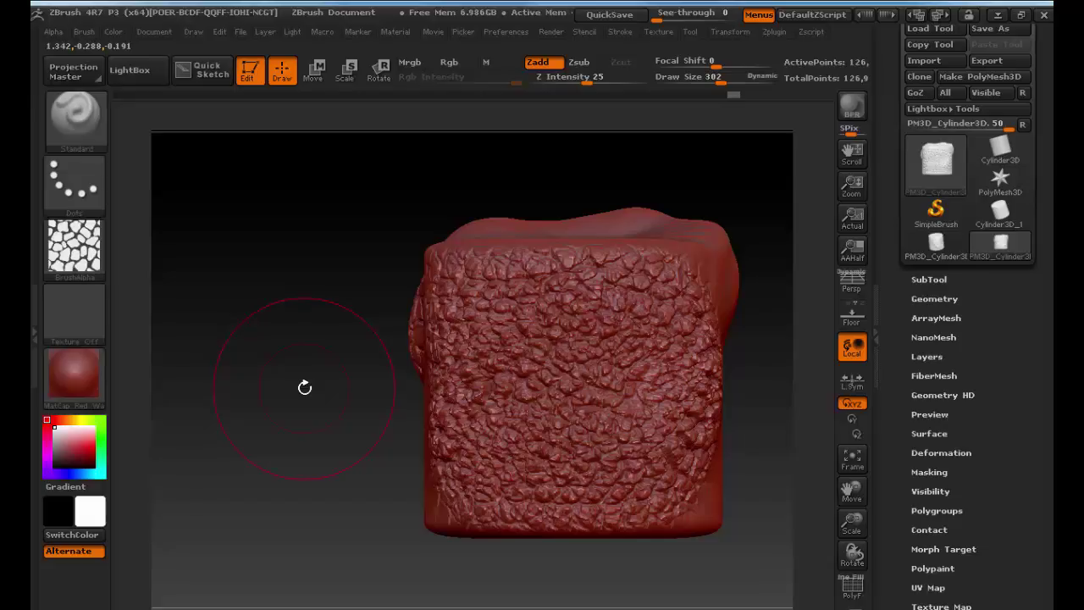
{"action": "mouse_move", "coordinate": [304, 387]}
{"action": "left_mouse_down"}
{"action": "mouse_move", "coordinate": [273, 387]}
{"action": "mouse_move", "coordinate": [389, 347]}
{"action": "left_mouse_up"}
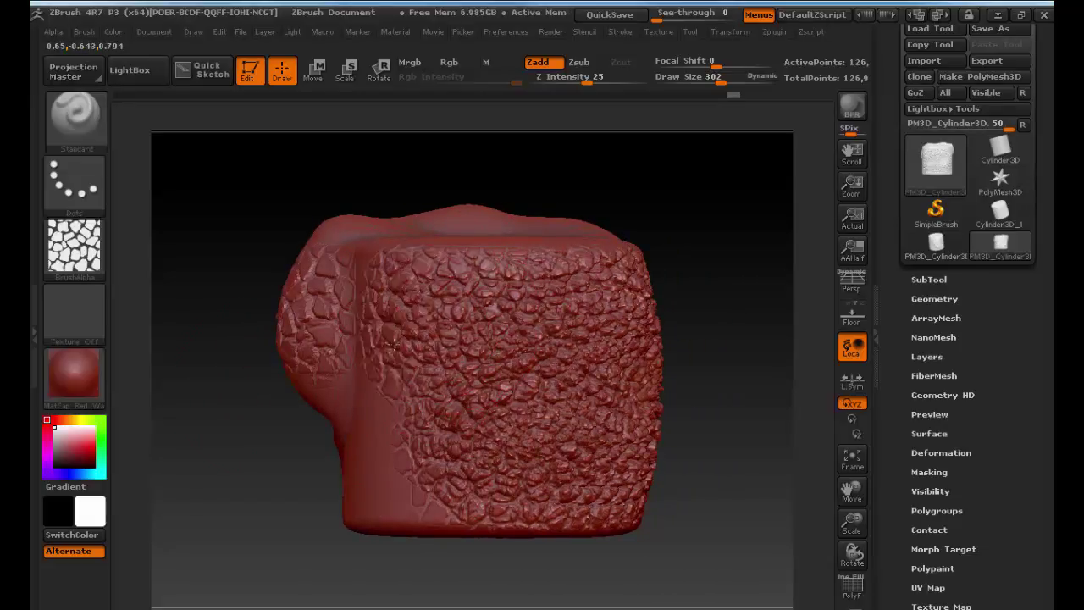
{"action": "mouse_move", "coordinate": [702, 370]}
{"action": "left_mouse_down"}
{"action": "mouse_move", "coordinate": [658, 421]}
{"action": "mouse_move", "coordinate": [639, 392]}
{"action": "left_mouse_up"}
{"action": "mouse_move", "coordinate": [632, 307]}
{"action": "left_mouse_down"}
{"action": "mouse_move", "coordinate": [636, 457]}
{"action": "mouse_move", "coordinate": [584, 487]}
{"action": "left_mouse_up"}
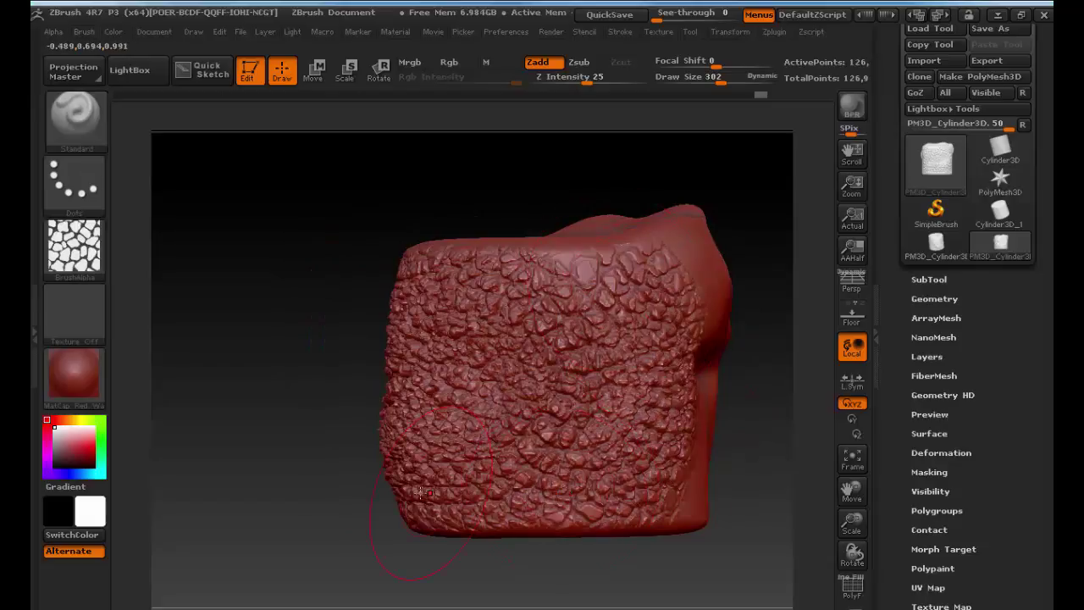
{"action": "left_click_drag", "start_coordinate": [273, 465], "coordinate": [169, 279]}
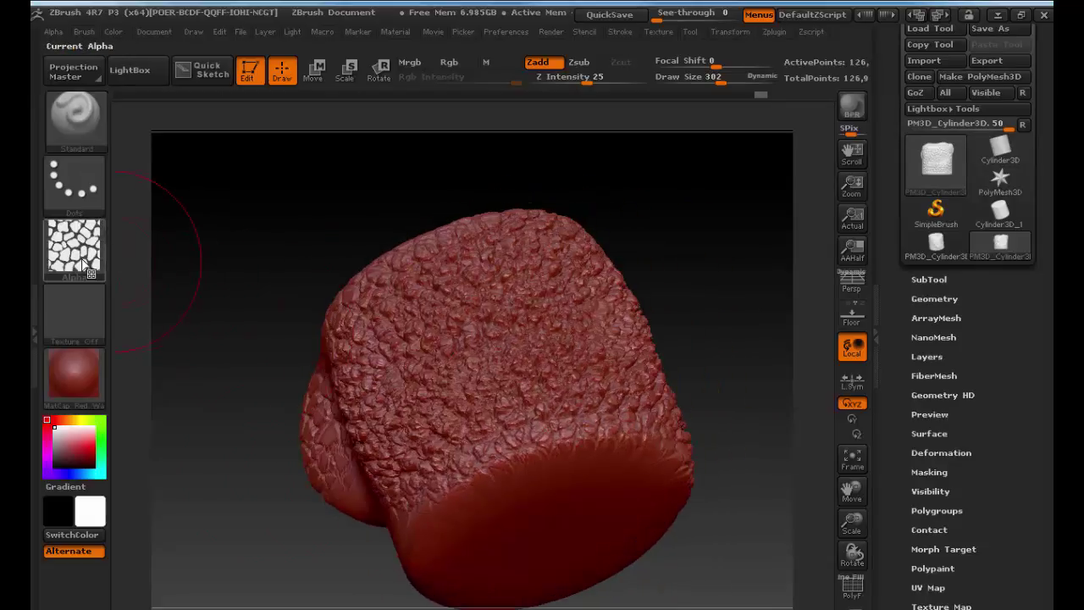
Step: Switch the alpha to Alpha 11 and stamp one star-shaped mark on the cylinder's flat bottom
{"action": "left_click", "coordinate": [89, 269]}
{"action": "left_click", "coordinate": [161, 346]}
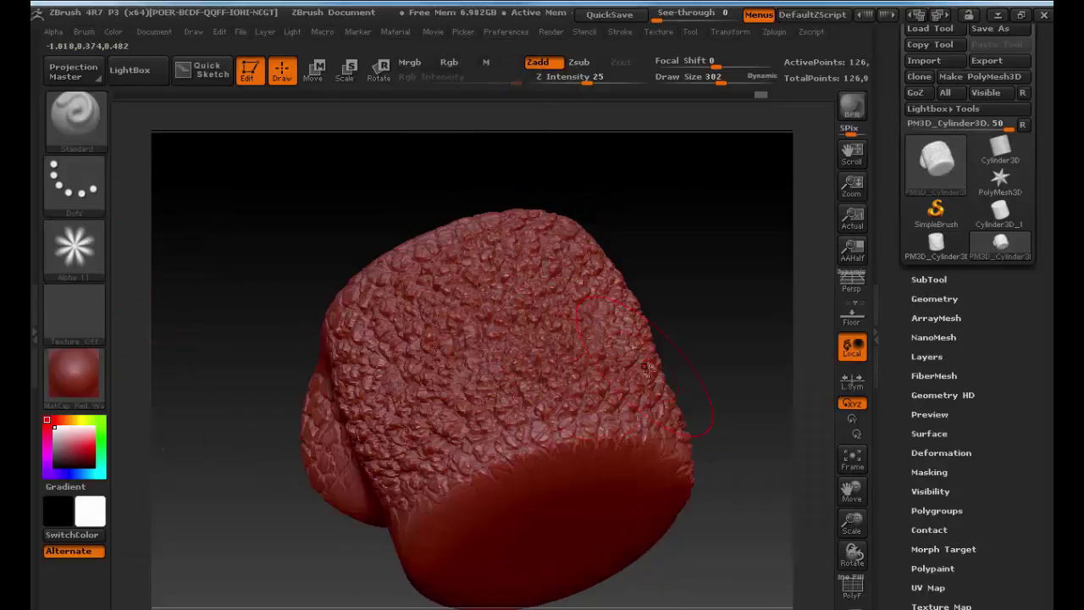
{"action": "left_click_drag", "start_coordinate": [716, 407], "coordinate": [703, 358]}
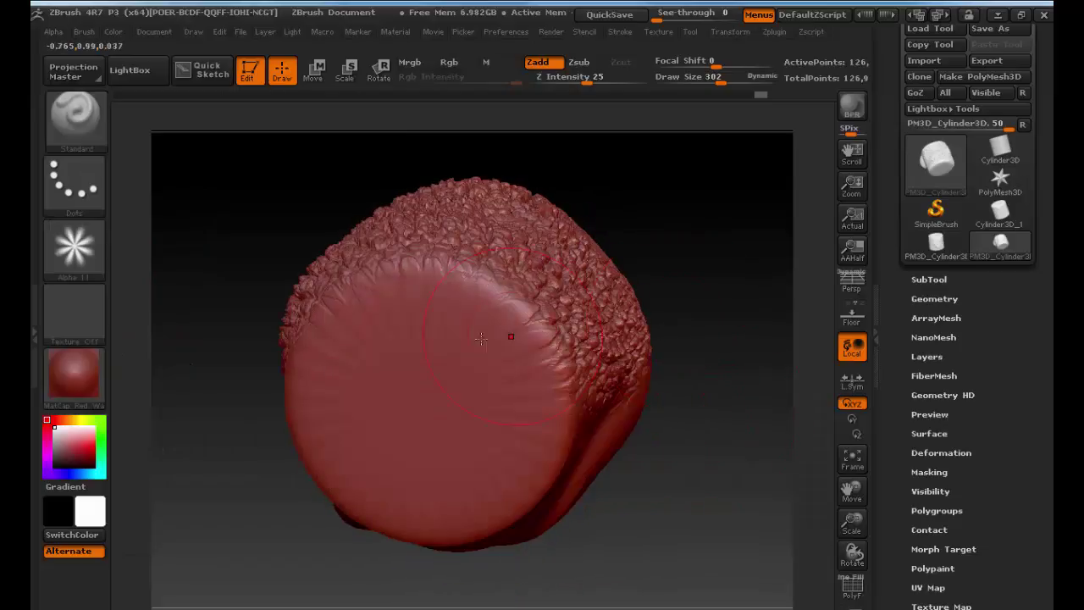
{"action": "left_click", "coordinate": [415, 402]}
{"action": "left_click_drag", "start_coordinate": [690, 432], "coordinate": [671, 465]}
Step: Switch to Internet Explorer and search the web for "PIXOLOGIC brushes free"
{"action": "key", "text": "alt+Tab"}
{"action": "key", "text": "alt+Tab"}
{"action": "key", "text": "alt+Tab"}
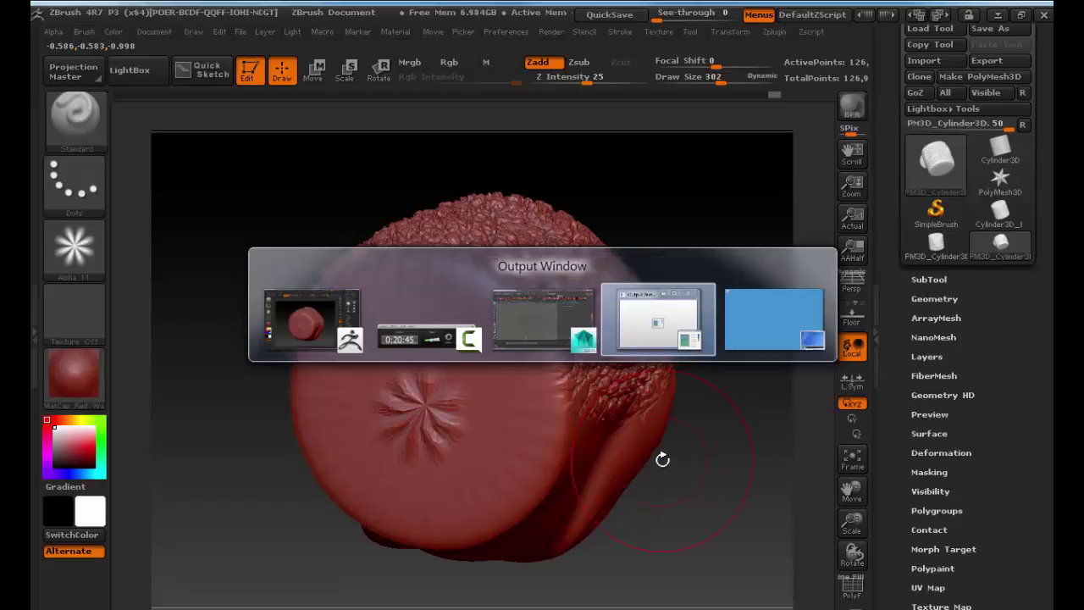
{"action": "key", "text": "super"}
{"action": "left_click", "coordinate": [193, 247]}
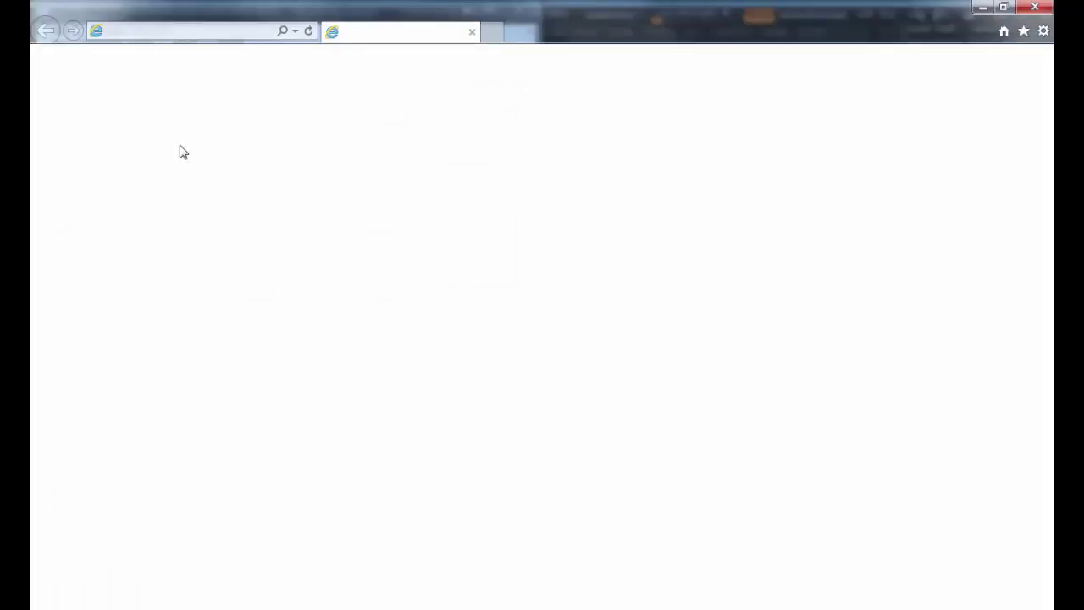
{"action": "type", "text": "PIXO"}
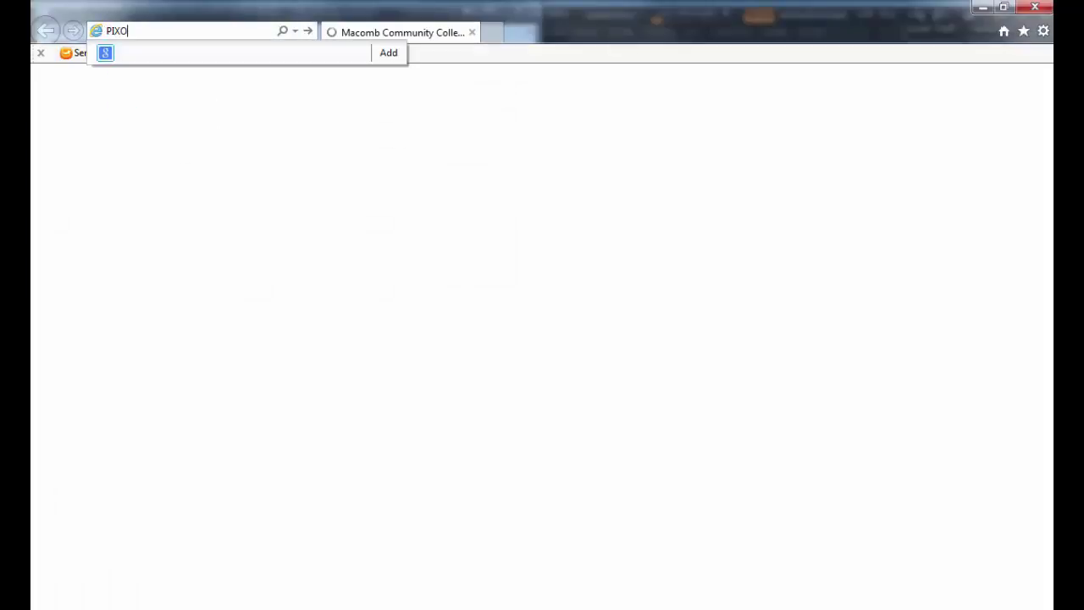
{"action": "type", "text": "LOGIC  brushes free"}
{"action": "key", "text": "Return"}
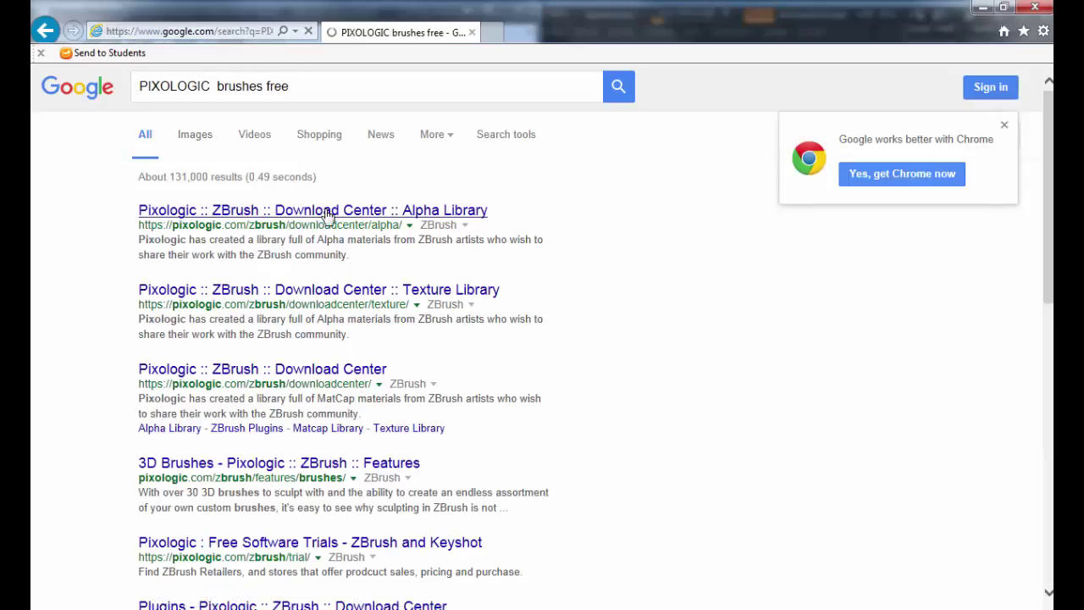
Step: Open Pixologic's Alpha Library from the search results and show all content on the page to examine its alpha categories
{"action": "left_click", "coordinate": [329, 212]}
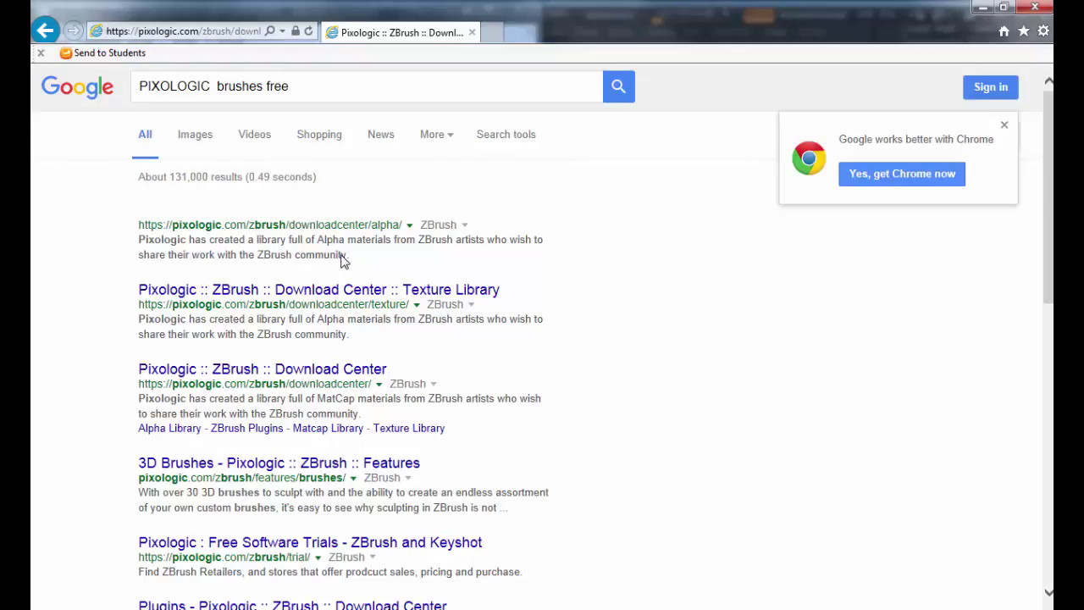
{"action": "left_click", "coordinate": [166, 31]}
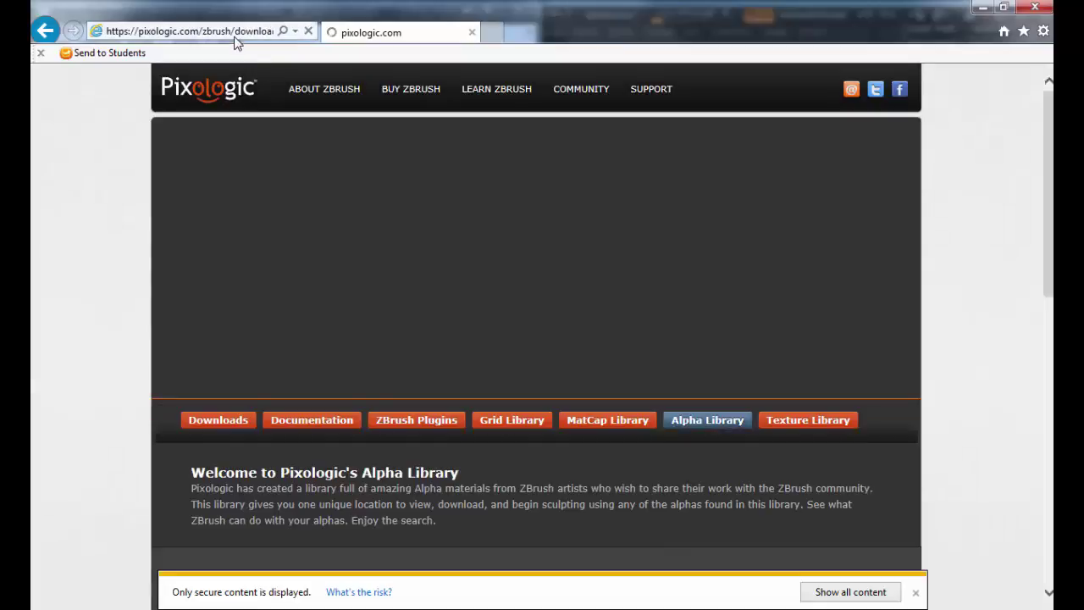
{"action": "scroll", "coordinate": [481, 372], "scroll_direction": "down", "scroll_amount": 10}
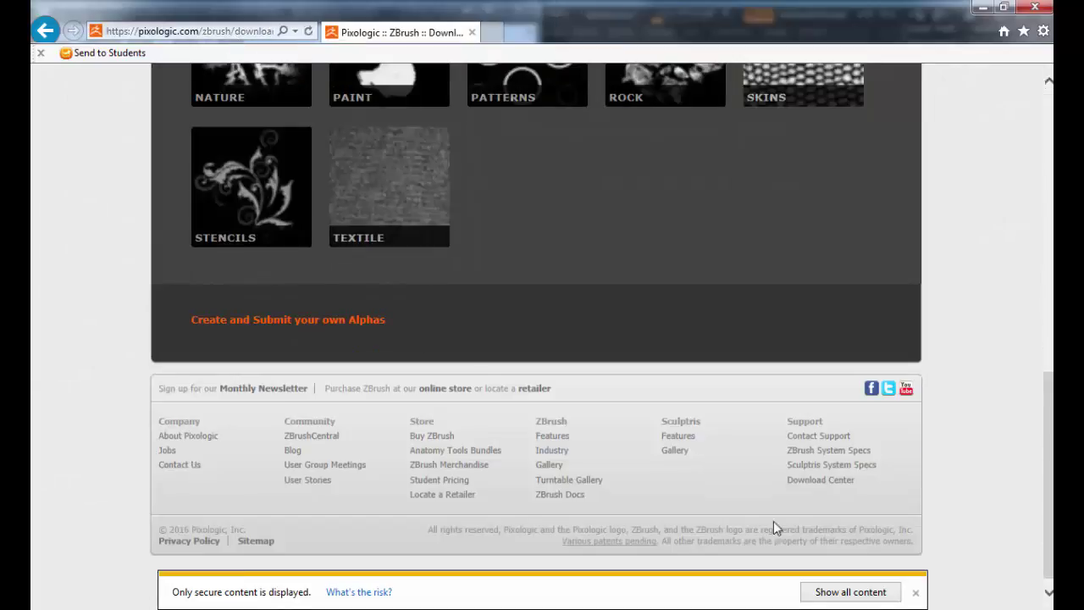
{"action": "left_click", "coordinate": [881, 593]}
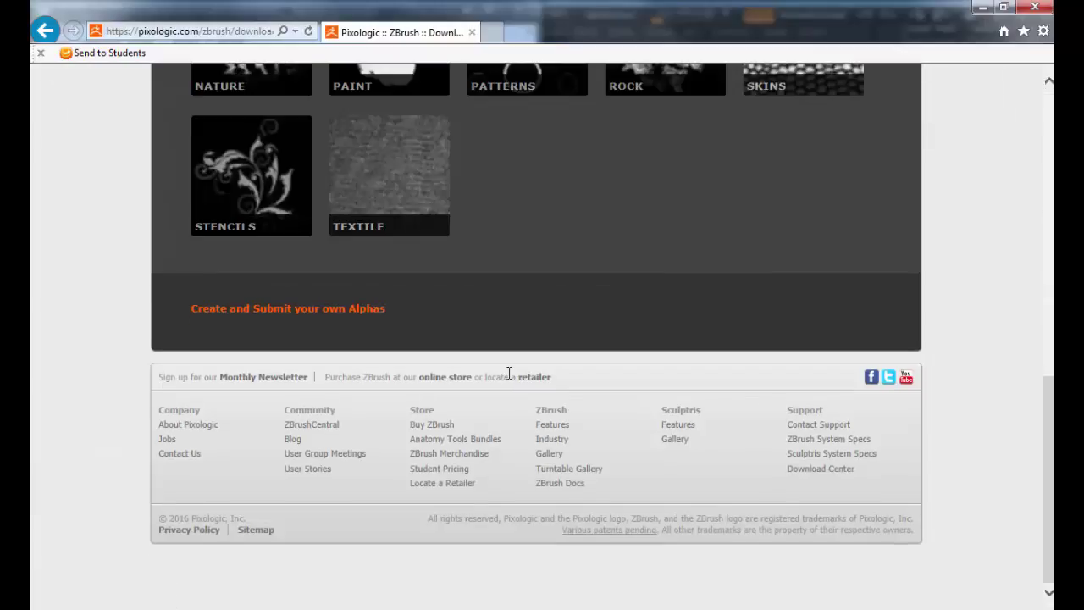
{"action": "scroll", "coordinate": [508, 378], "scroll_direction": "up", "scroll_amount": 6}
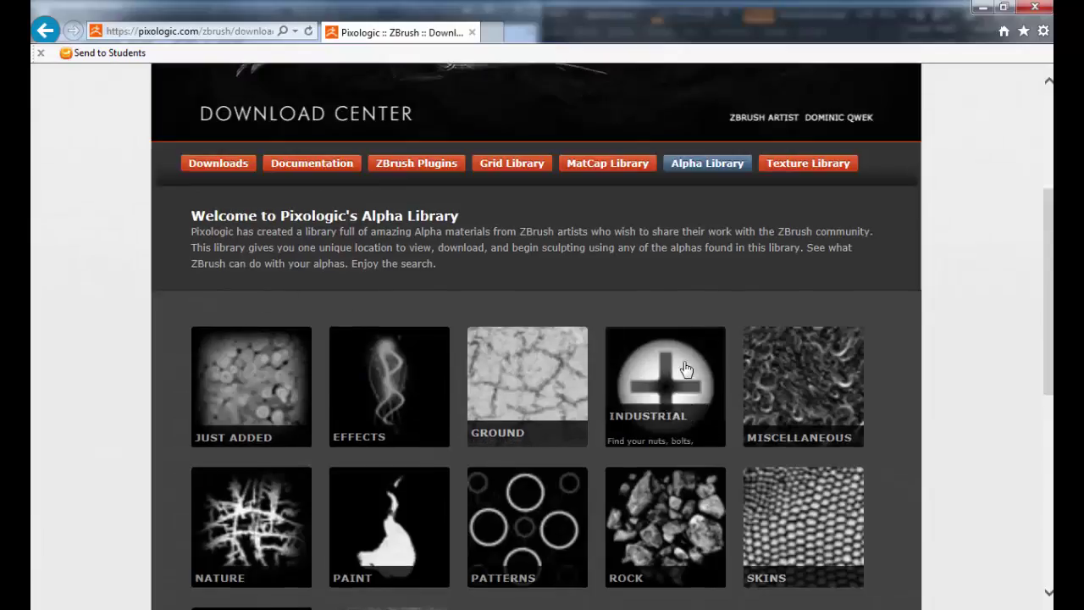
{"action": "scroll", "coordinate": [819, 376], "scroll_direction": "down", "scroll_amount": 2}
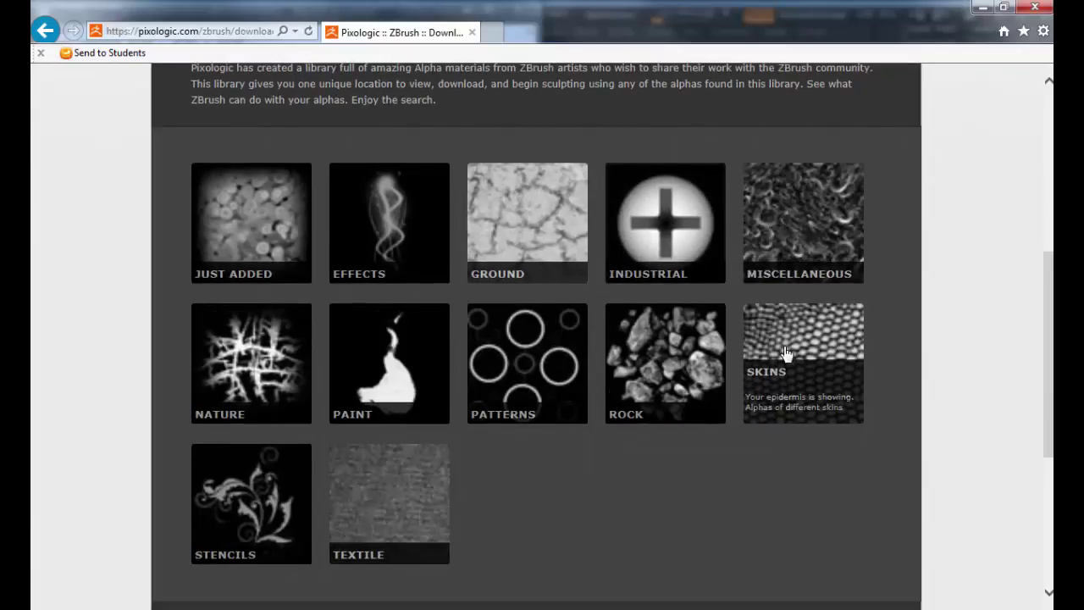
Step: Open the Skins category and preview the Dragon Skin 2 and Dragon Skin 3 alphas
{"action": "left_click", "coordinate": [786, 351]}
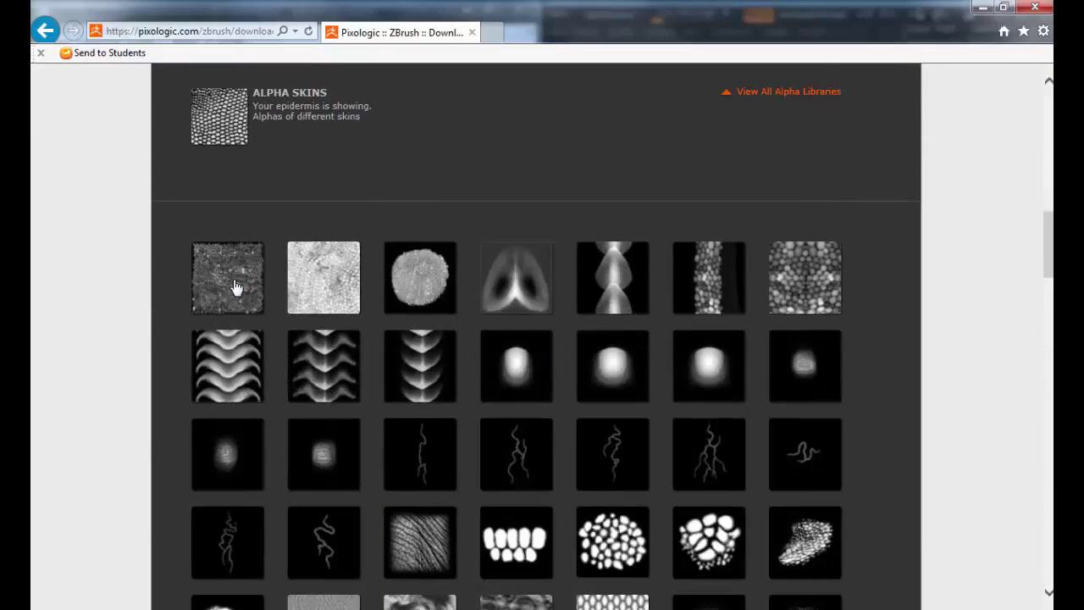
{"action": "left_click", "coordinate": [301, 283]}
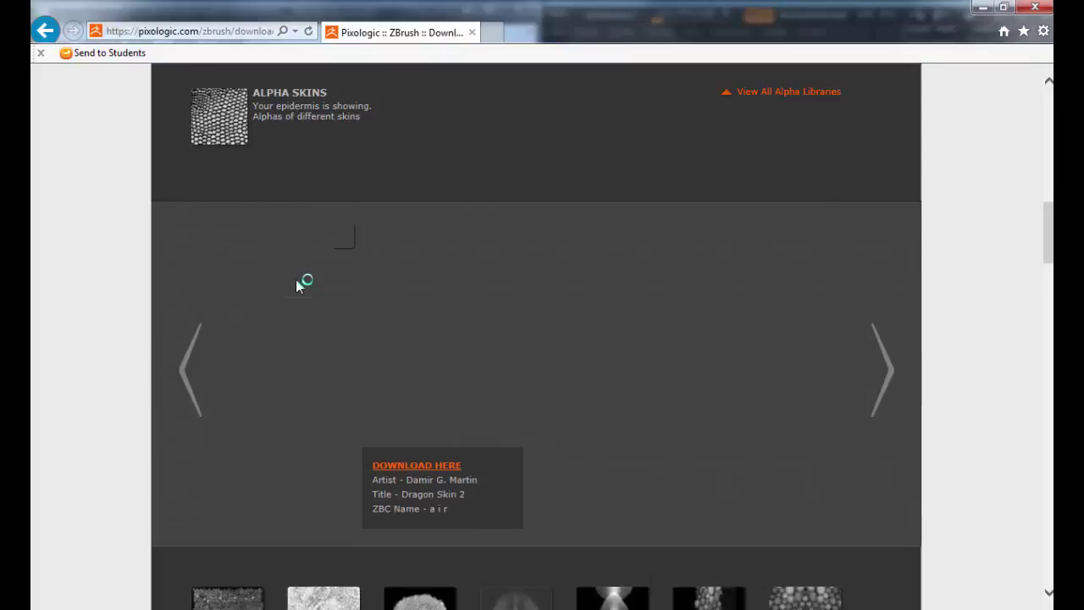
{"action": "left_click_drag", "start_coordinate": [403, 494], "coordinate": [484, 496]}
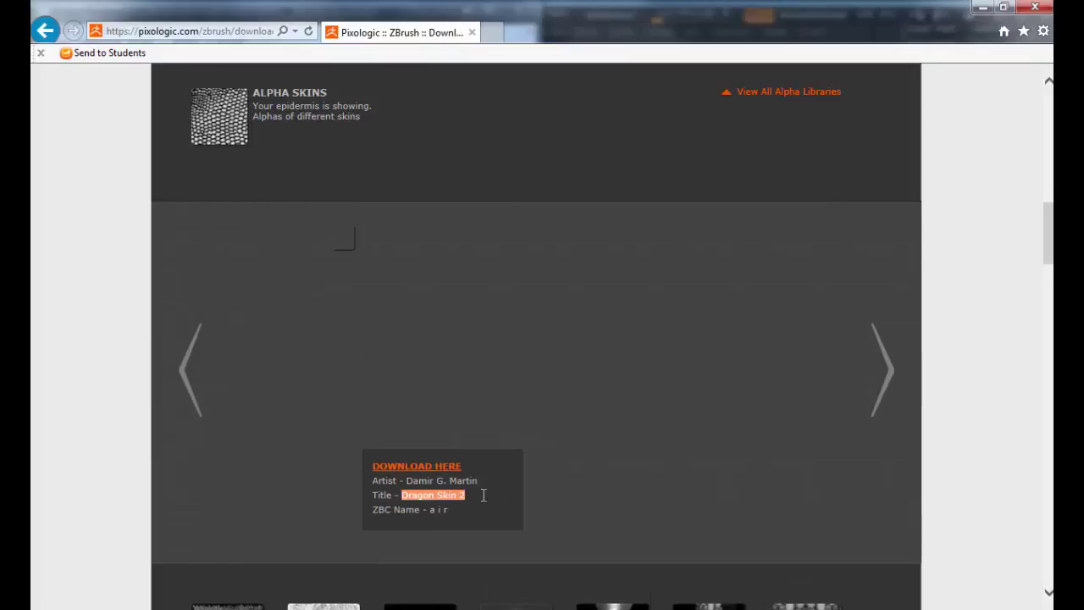
{"action": "scroll", "coordinate": [415, 412], "scroll_direction": "down", "scroll_amount": 3}
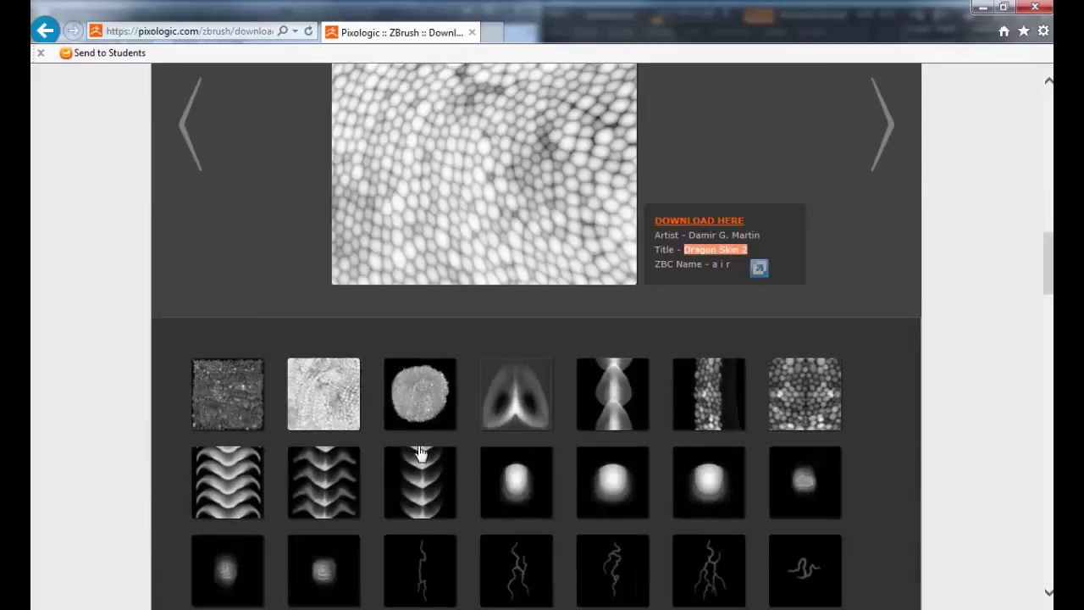
{"action": "left_click", "coordinate": [415, 412]}
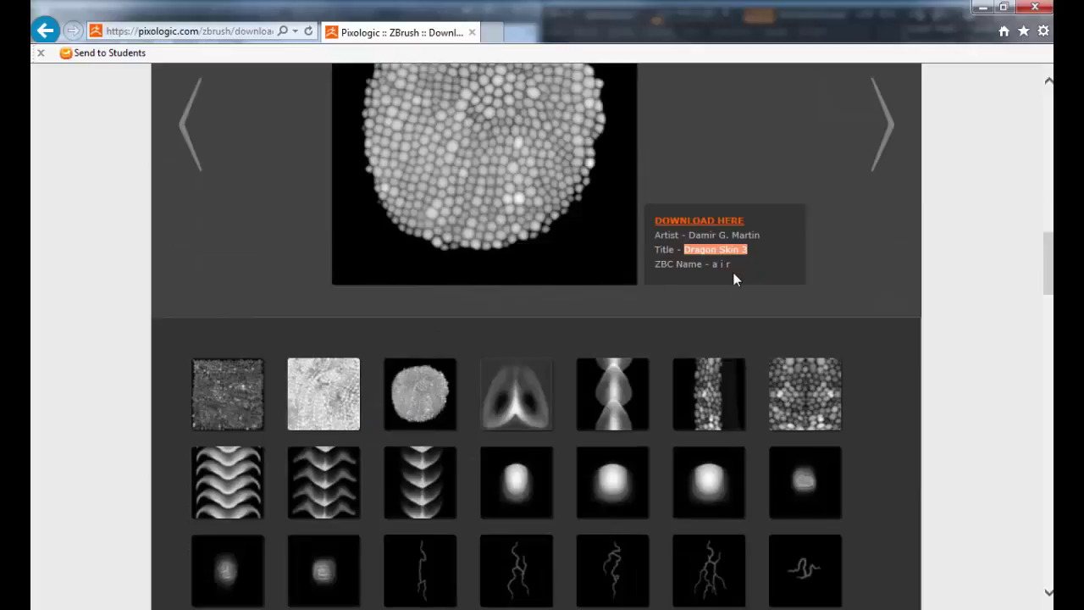
Step: Preview the Scale 5, Wrinkles and FK Veins 07 alphas in the Skins category
{"action": "left_click", "coordinate": [788, 389]}
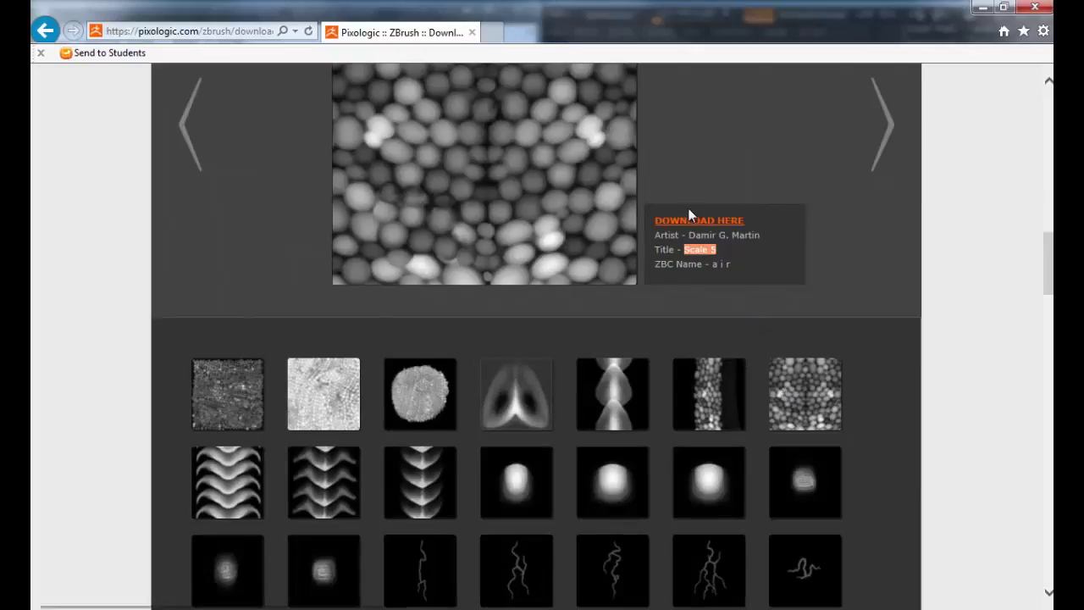
{"action": "scroll", "coordinate": [482, 382], "scroll_direction": "down", "scroll_amount": 2}
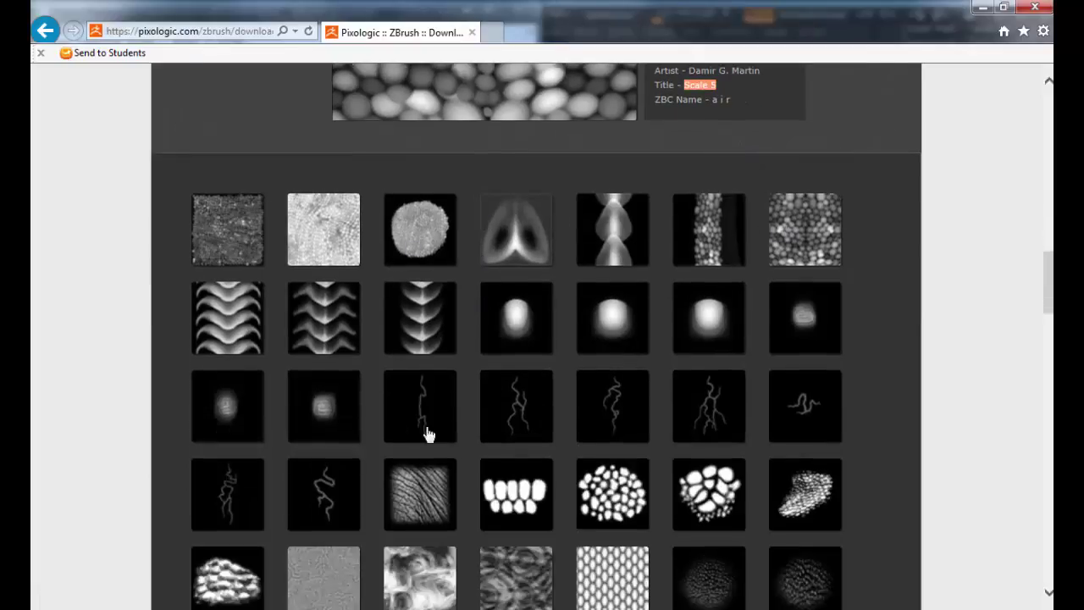
{"action": "left_click", "coordinate": [416, 491]}
{"action": "scroll", "coordinate": [486, 443], "scroll_direction": "up", "scroll_amount": 2}
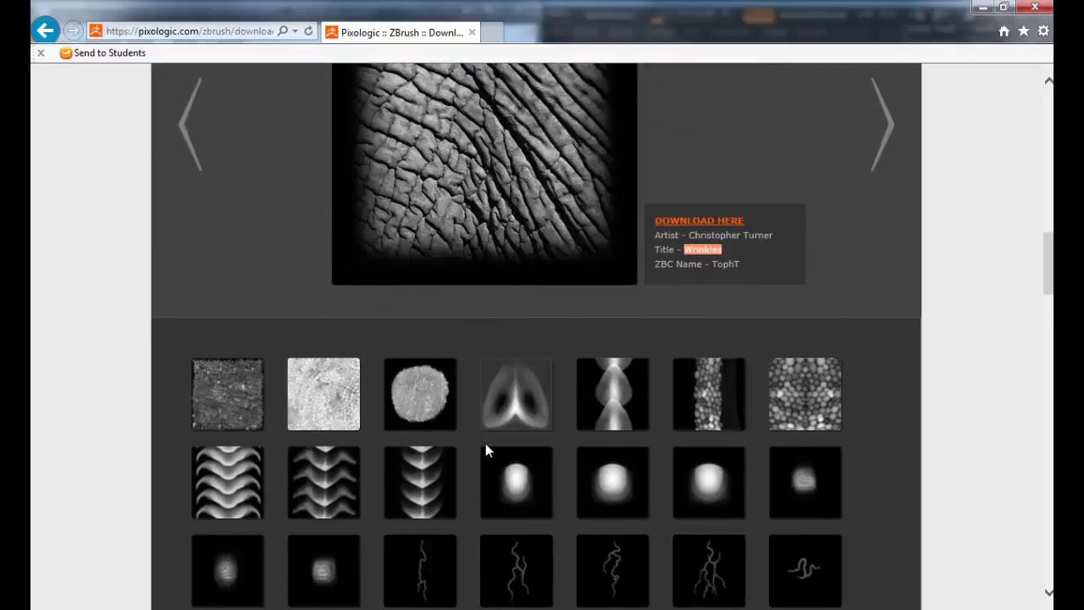
{"action": "scroll", "coordinate": [485, 443], "scroll_direction": "down", "scroll_amount": 2}
{"action": "left_click", "coordinate": [322, 501]}
{"action": "scroll", "coordinate": [588, 395], "scroll_direction": "up", "scroll_amount": 4}
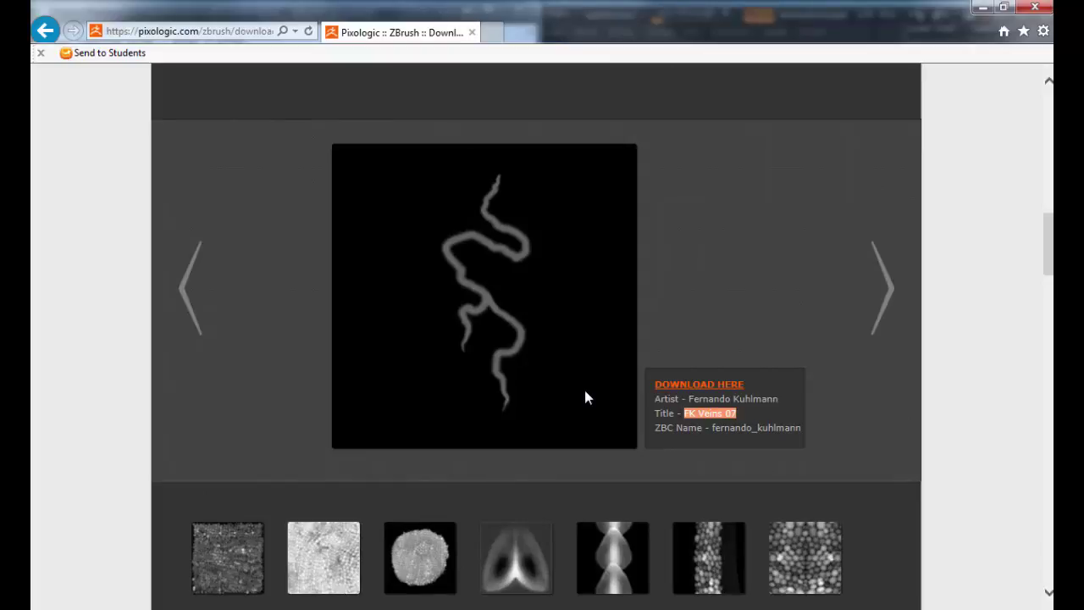
Step: Preview the SW Alien Skin 01 and Alphas 13 alphas further down the Skins category
{"action": "scroll", "coordinate": [648, 159], "scroll_direction": "down", "scroll_amount": 4}
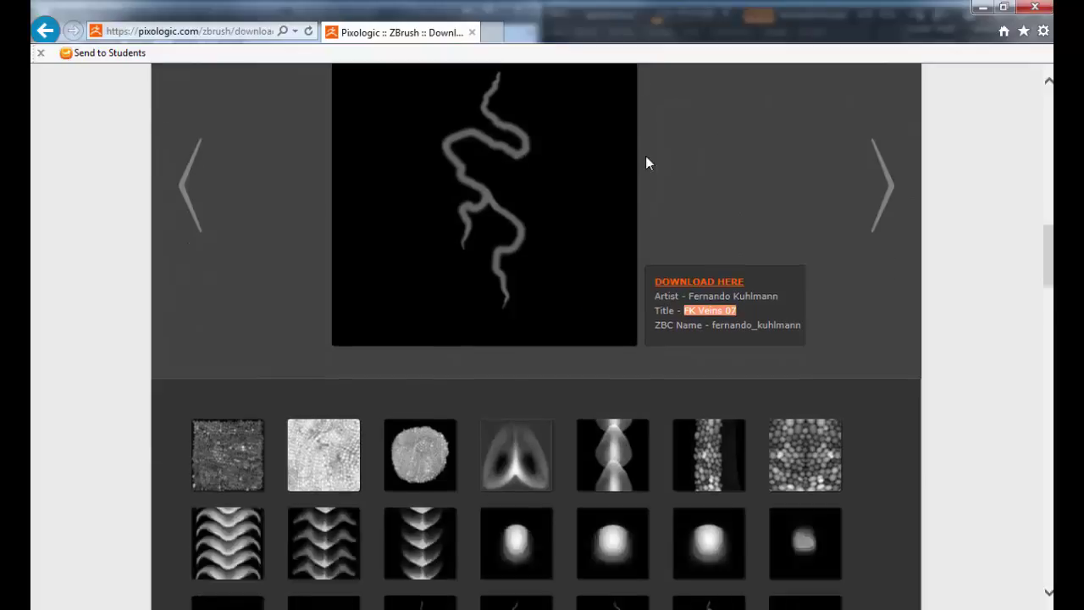
{"action": "scroll", "coordinate": [660, 297], "scroll_direction": "down", "scroll_amount": 3}
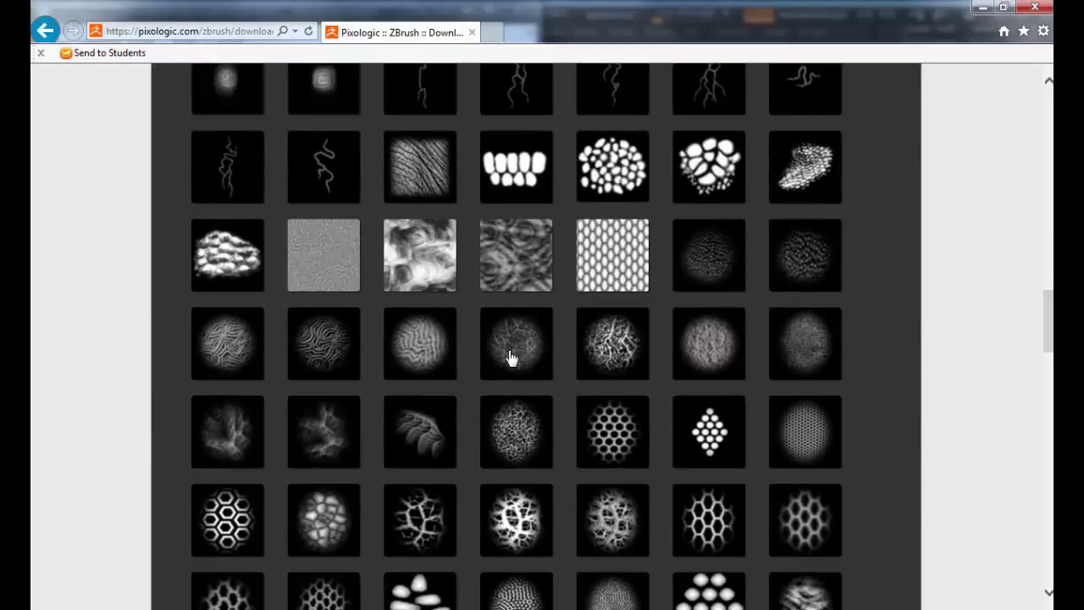
{"action": "left_click", "coordinate": [485, 357]}
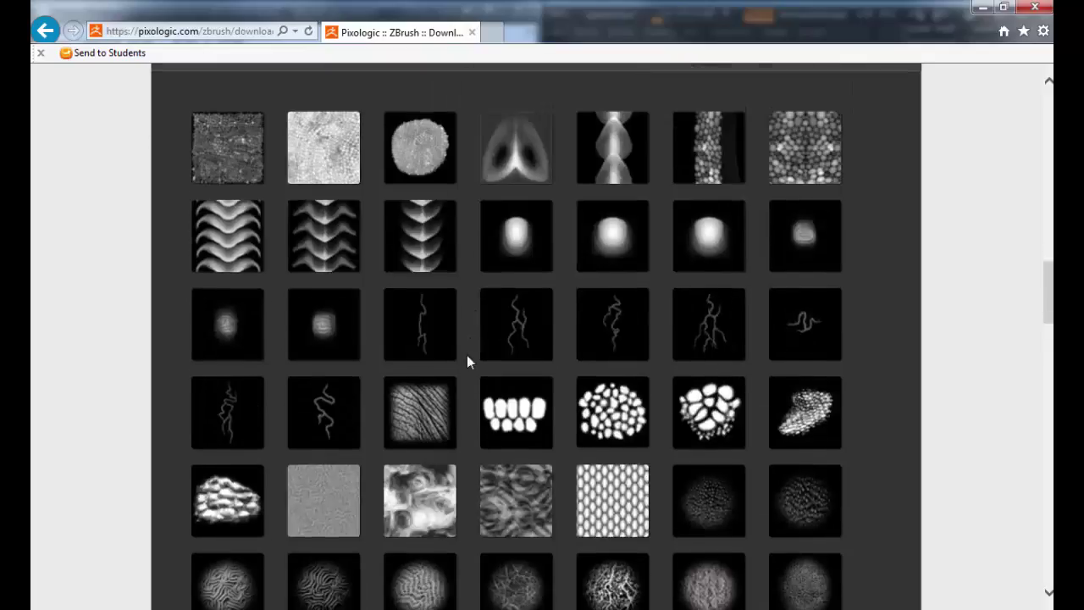
{"action": "left_click", "coordinate": [782, 343]}
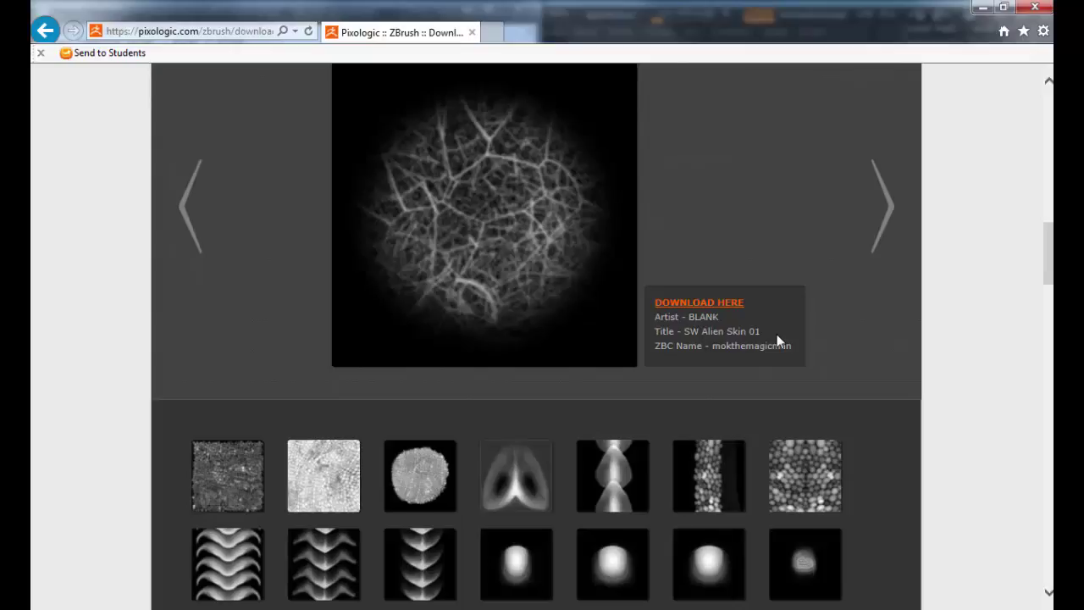
{"action": "scroll", "coordinate": [822, 292], "scroll_direction": "down", "scroll_amount": 5}
{"action": "scroll", "coordinate": [648, 325], "scroll_direction": "down", "scroll_amount": 3}
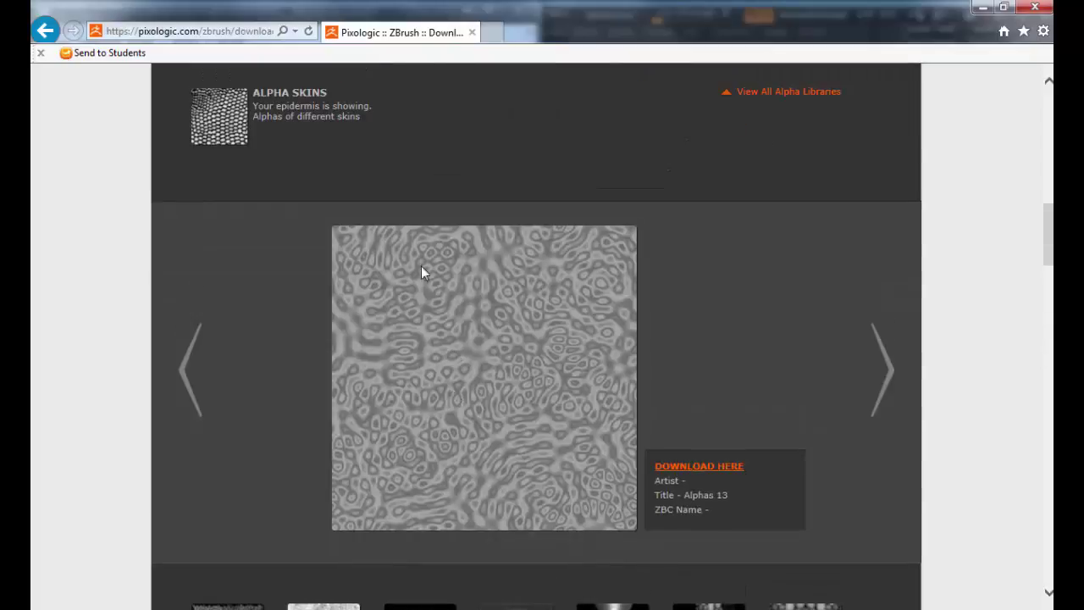
Step: Search the web for "zbrush free alphas"
{"action": "left_click", "coordinate": [168, 32]}
{"action": "type", "text": "pixologic.com/"}
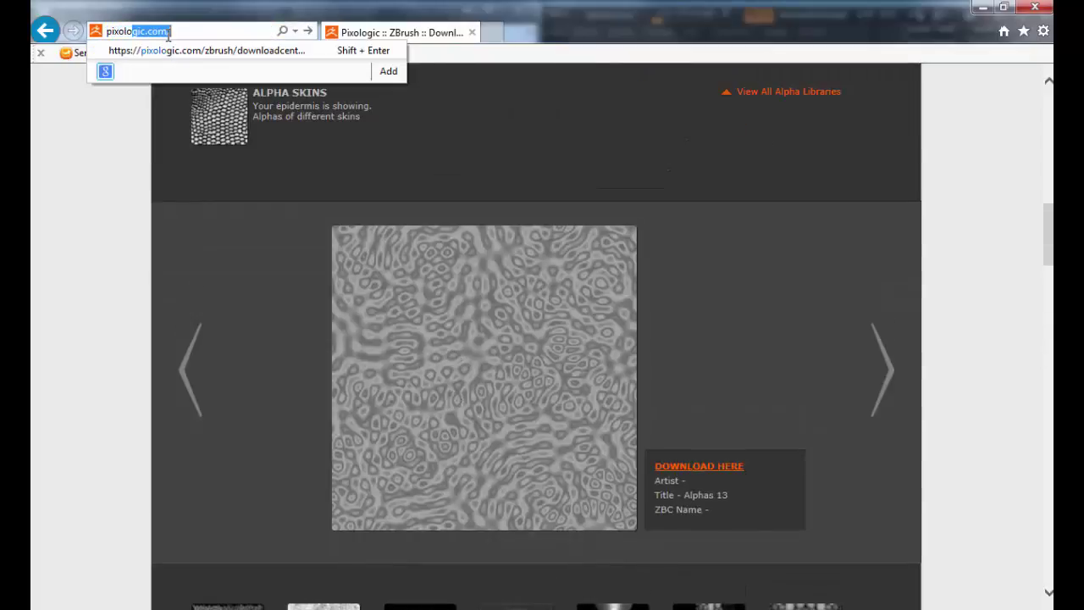
{"action": "left_click", "coordinate": [168, 36]}
{"action": "type", "text": "zbrush free tal"}
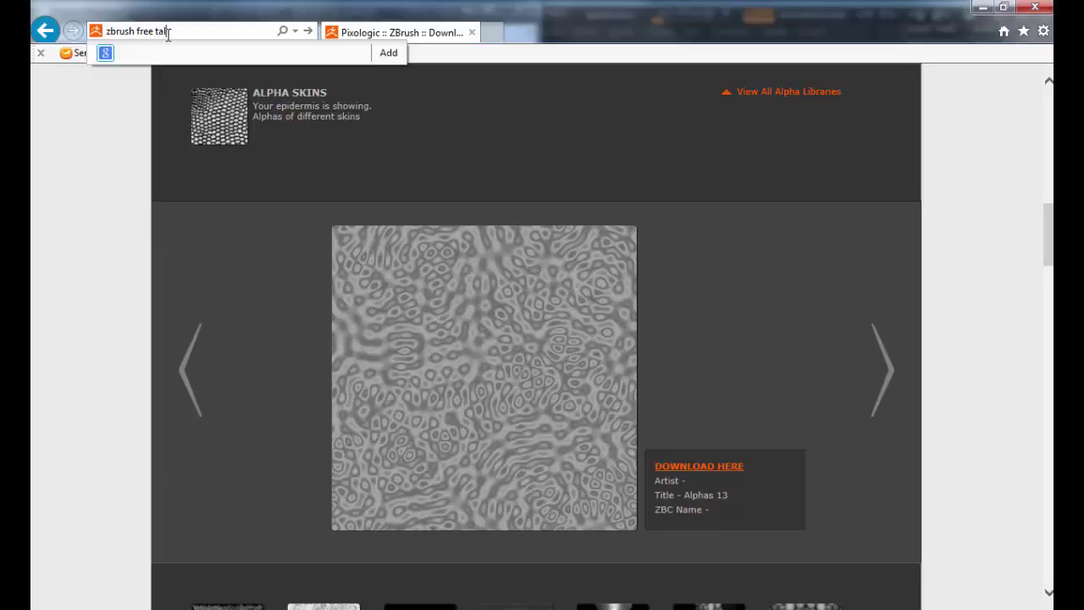
{"action": "type", "text": "phas"}
{"action": "key", "text": "Return"}
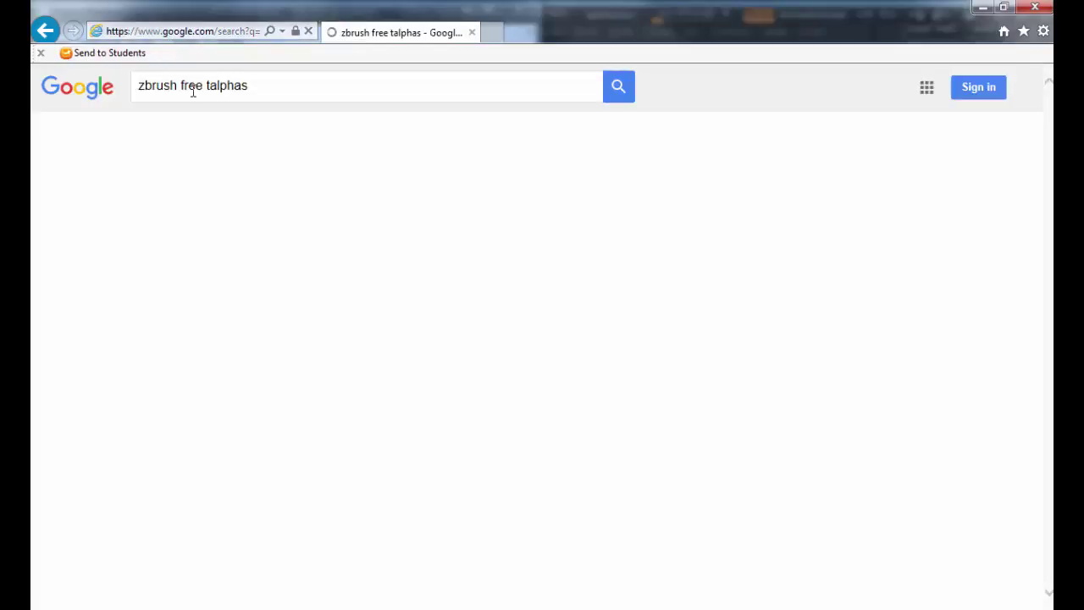
{"action": "left_click", "coordinate": [207, 85]}
{"action": "key", "text": "BackSpace"}
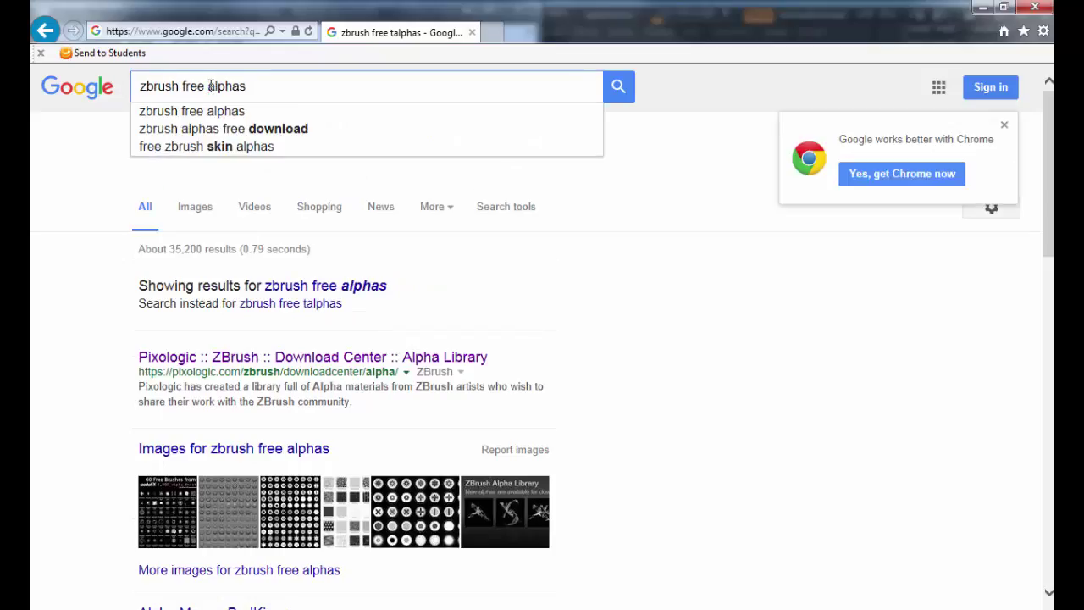
{"action": "key", "text": "Return"}
Step: Open the BadKing Alpha Maps search result and look through the first page of its free alphas
{"action": "scroll", "coordinate": [271, 280], "scroll_direction": "down", "scroll_amount": 3}
{"action": "scroll", "coordinate": [279, 288], "scroll_direction": "down", "scroll_amount": 2}
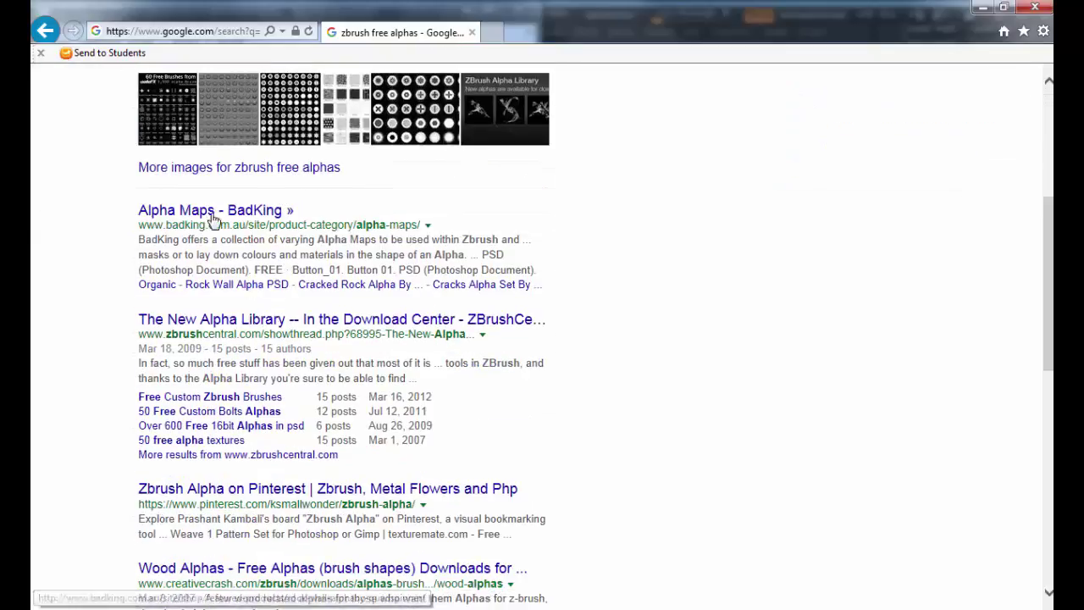
{"action": "left_click", "coordinate": [217, 212]}
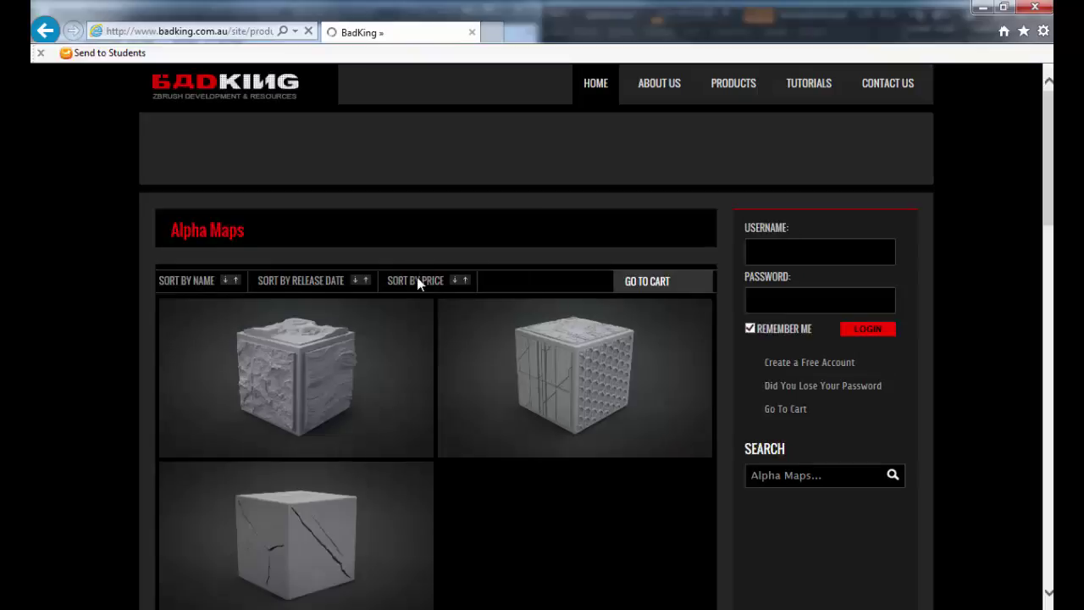
{"action": "scroll", "coordinate": [291, 375], "scroll_direction": "down", "scroll_amount": 1}
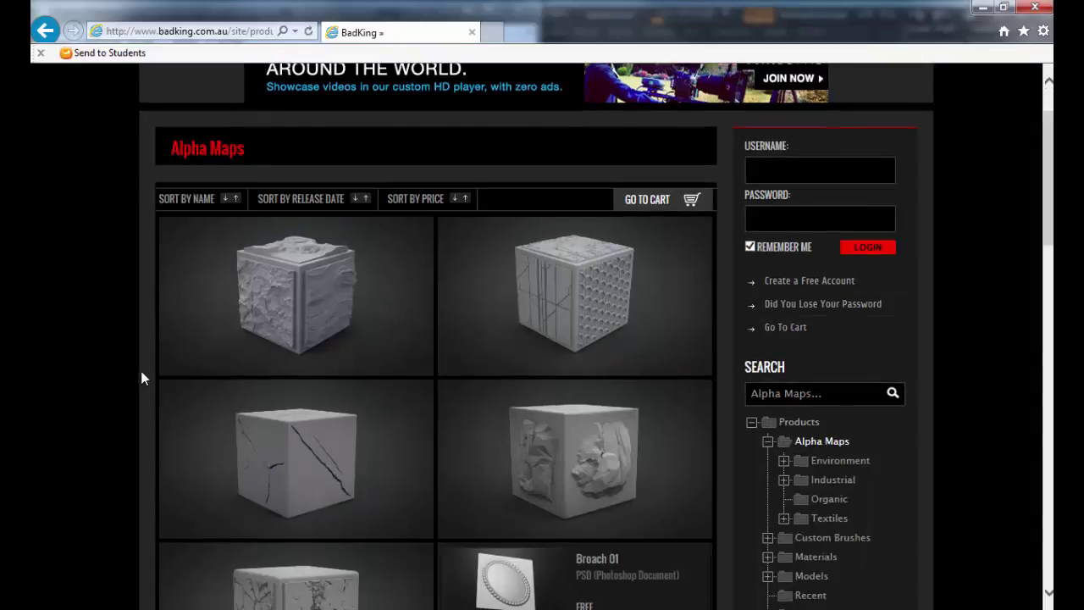
{"action": "scroll", "coordinate": [301, 410], "scroll_direction": "down", "scroll_amount": 3}
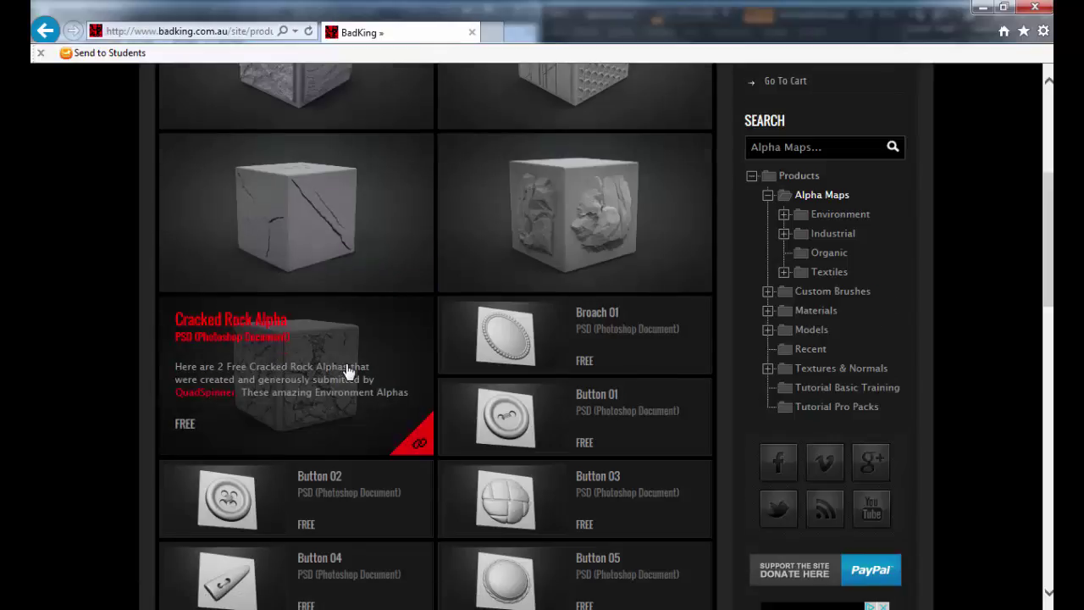
{"action": "scroll", "coordinate": [345, 371], "scroll_direction": "down", "scroll_amount": 2}
{"action": "scroll", "coordinate": [241, 416], "scroll_direction": "down", "scroll_amount": 12}
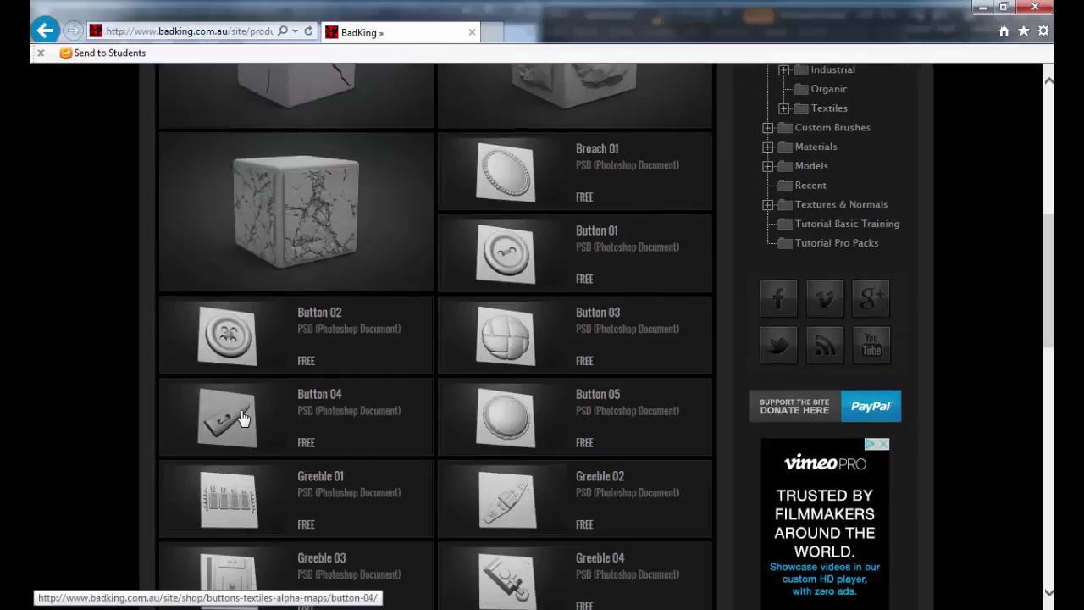
{"action": "scroll", "coordinate": [285, 397], "scroll_direction": "down", "scroll_amount": 1}
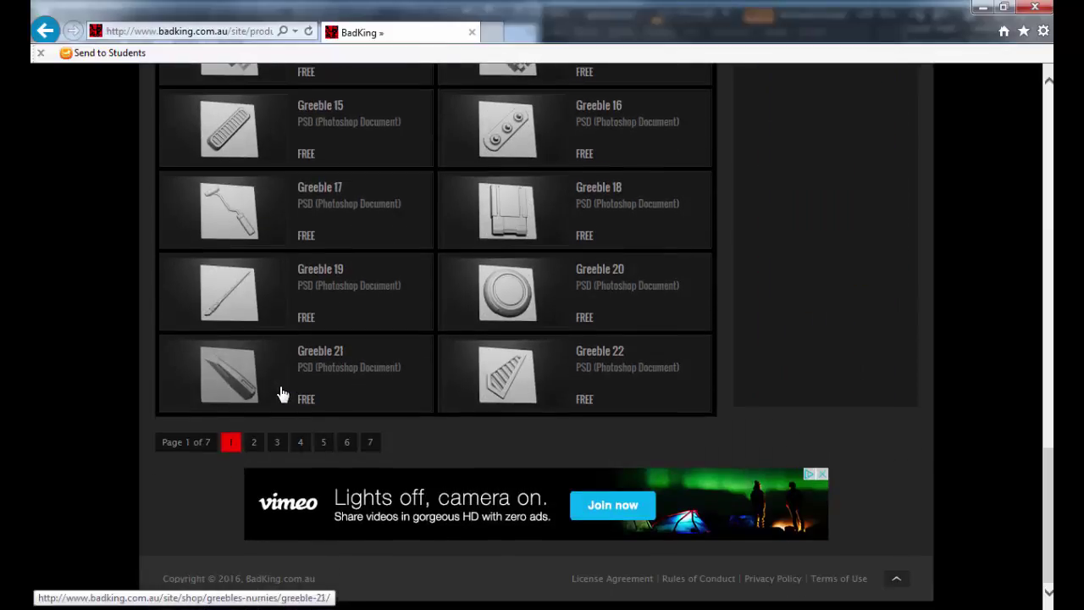
Step: Look through page 5 of BadKing's alpha maps and open the Automotive category of its custom brushes
{"action": "left_click", "coordinate": [324, 443]}
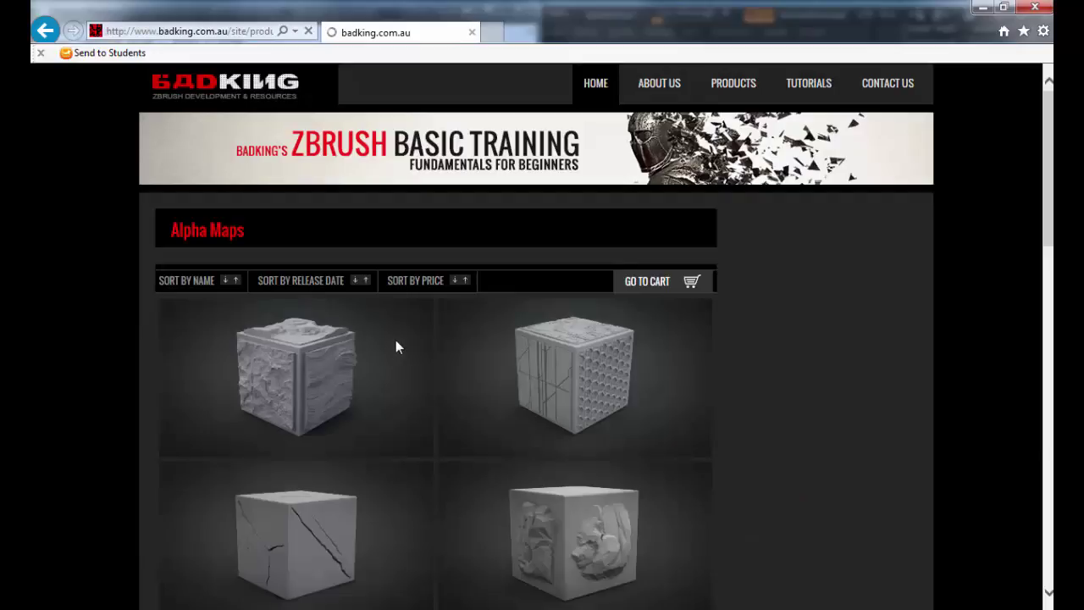
{"action": "scroll", "coordinate": [646, 340], "scroll_direction": "down", "scroll_amount": 1}
{"action": "scroll", "coordinate": [647, 339], "scroll_direction": "down", "scroll_amount": 3}
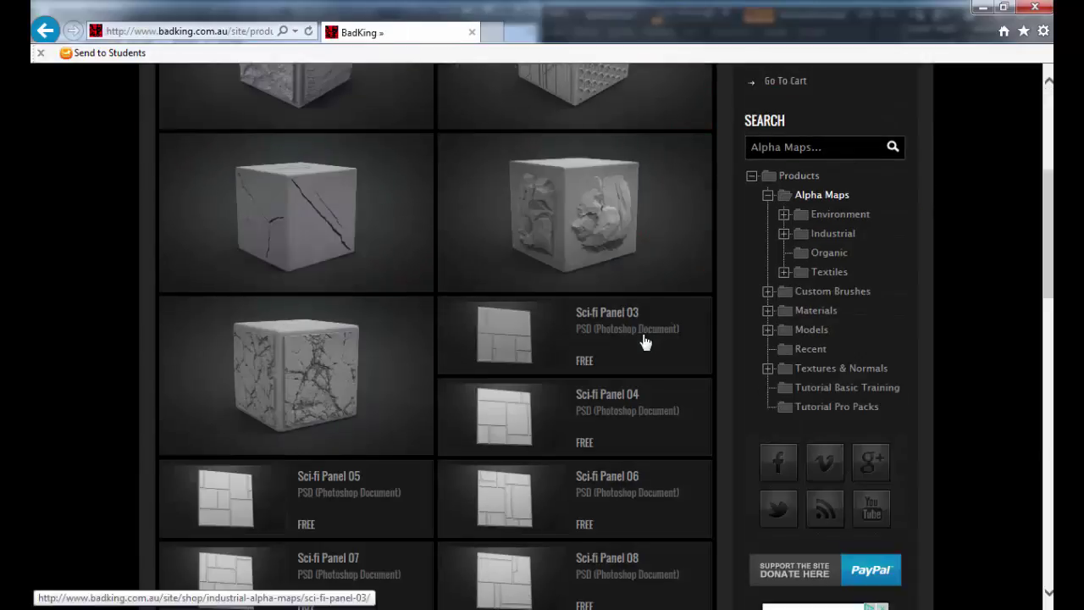
{"action": "scroll", "coordinate": [595, 419], "scroll_direction": "down", "scroll_amount": 1}
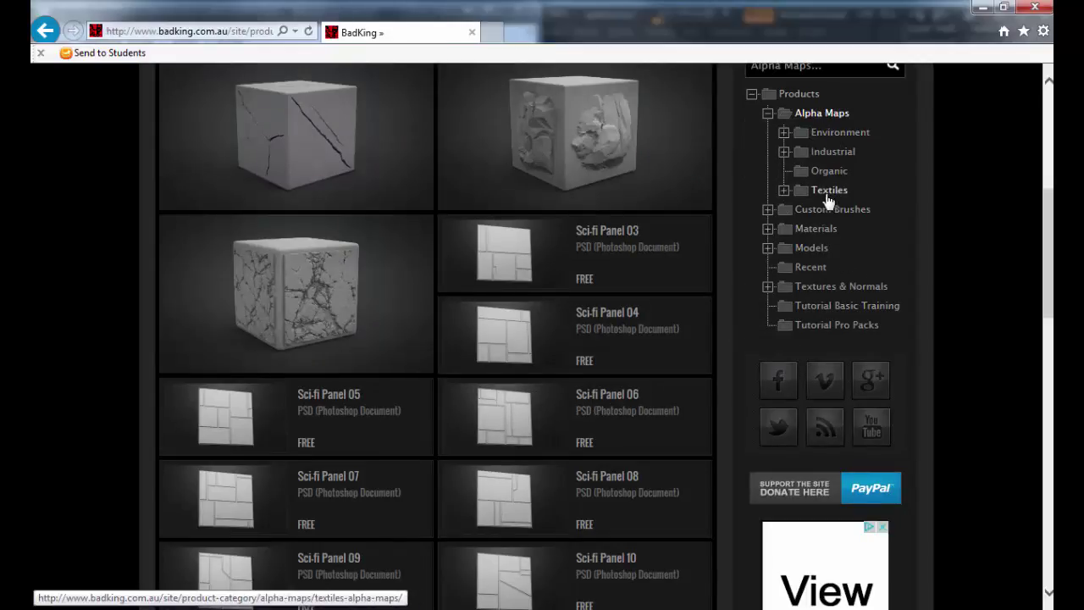
{"action": "left_click", "coordinate": [766, 210]}
{"action": "left_click", "coordinate": [815, 228]}
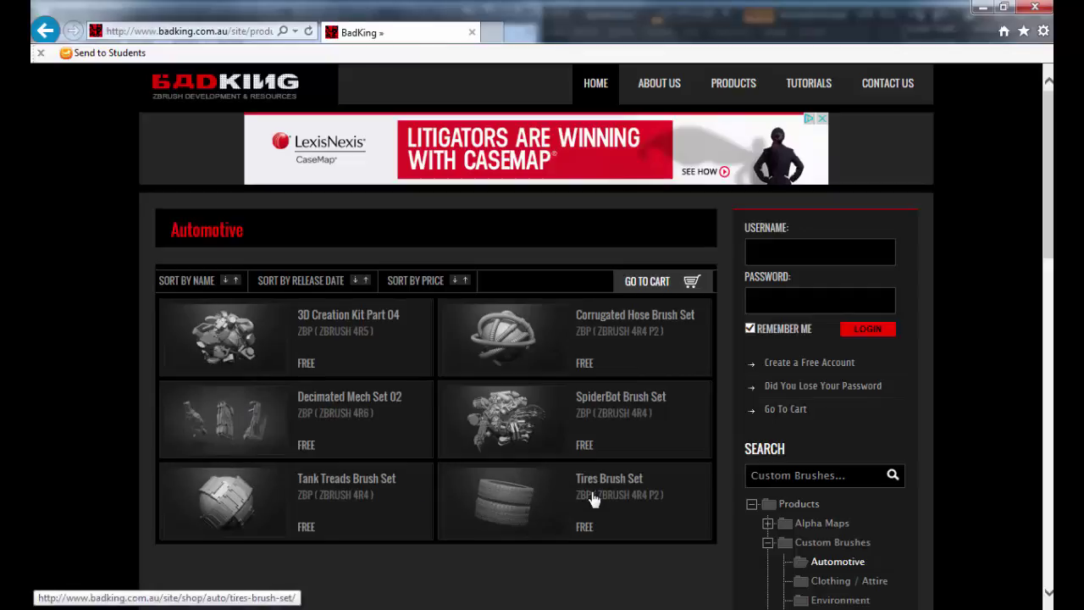
Step: Switch back to ZBrush and turn off the alpha for the Standard brush
{"action": "key", "text": "alt+Tab"}
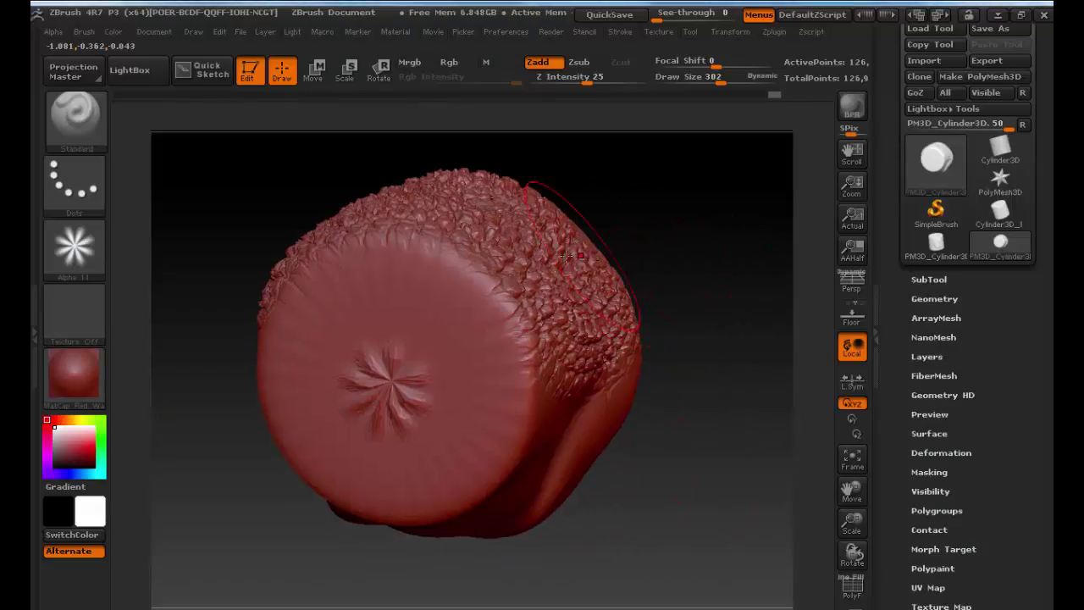
{"action": "left_click", "coordinate": [75, 116]}
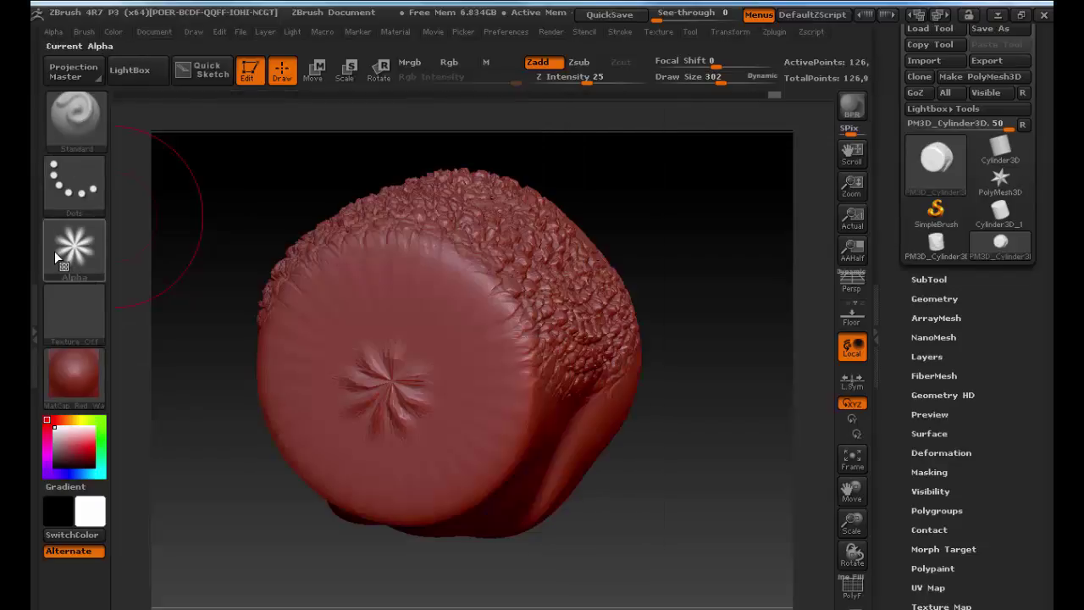
{"action": "left_click", "coordinate": [59, 251]}
{"action": "left_click", "coordinate": [148, 257]}
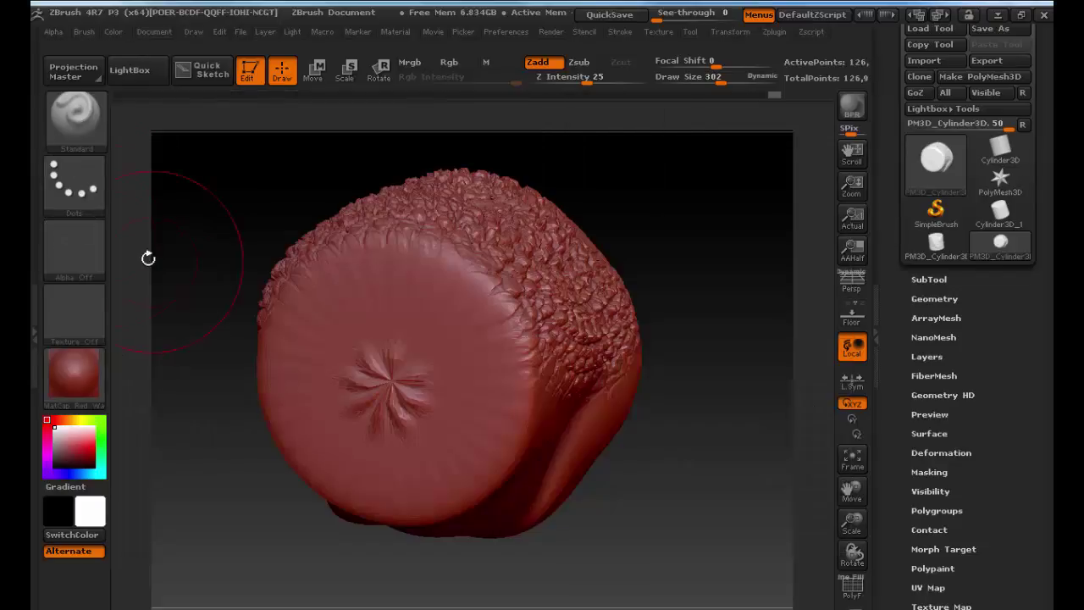
Step: Select the IMM BParts brush and try to insert a body part on the sculpted cylinder
{"action": "left_click", "coordinate": [74, 116]}
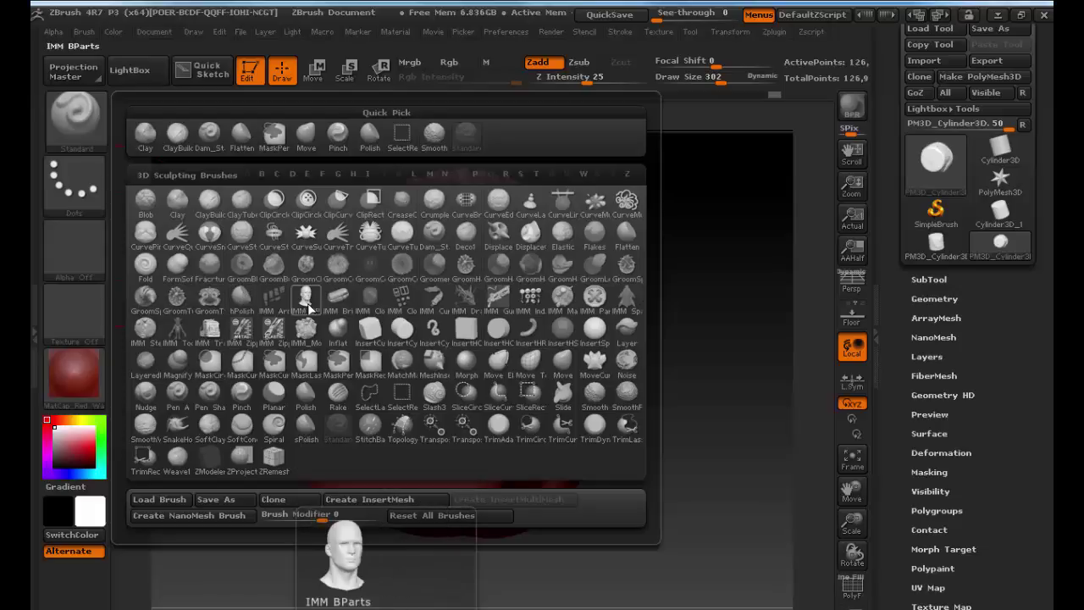
{"action": "left_click", "coordinate": [308, 304]}
{"action": "left_click", "coordinate": [472, 286]}
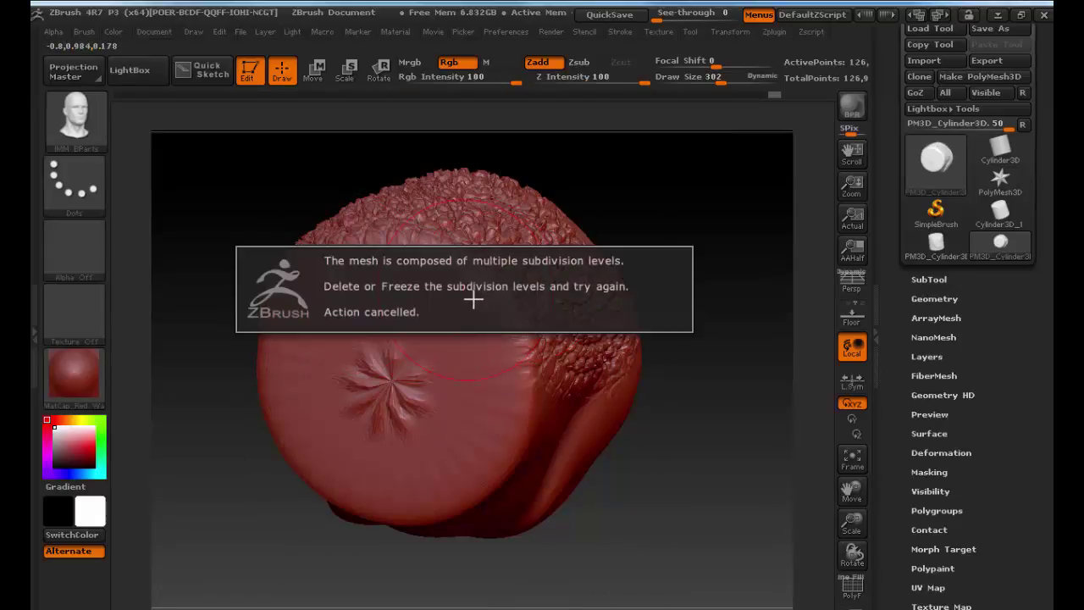
Step: Make a new PolyMesh3D from the Cylinder3D tool and insert a head on its flat end
{"action": "left_click", "coordinate": [1002, 159]}
{"action": "left_click", "coordinate": [978, 77]}
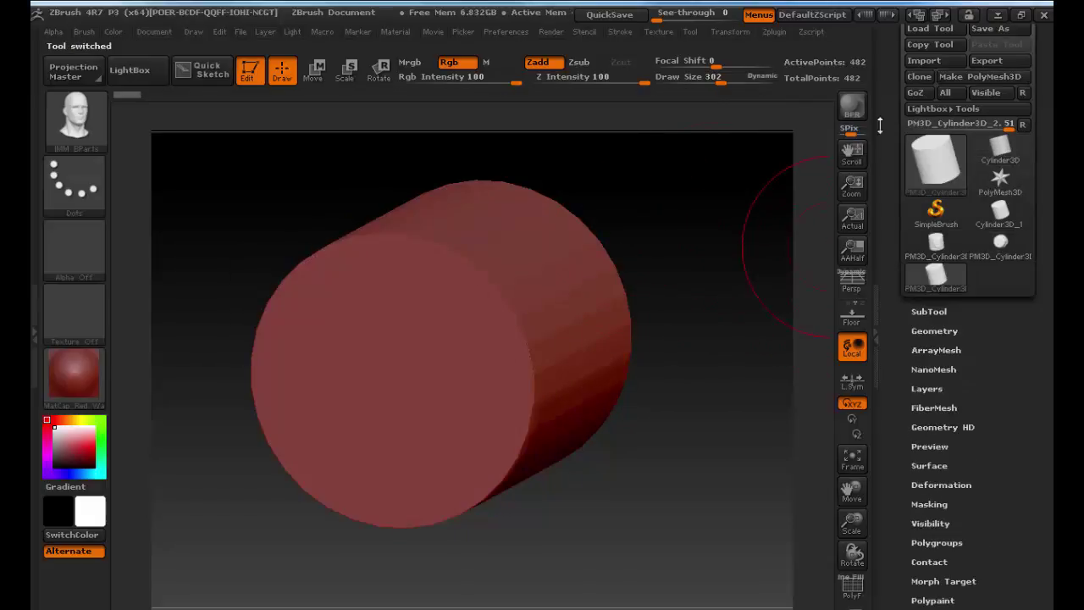
{"action": "left_click_drag", "start_coordinate": [480, 317], "coordinate": [539, 469]}
{"action": "left_click_drag", "start_coordinate": [562, 537], "coordinate": [625, 401]}
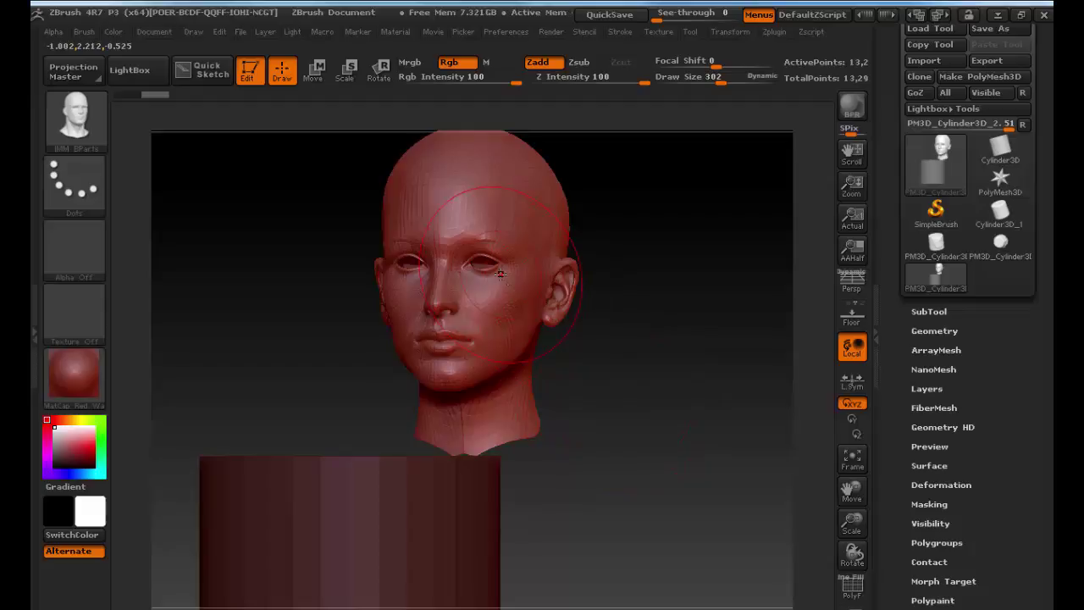
Step: Choose the Male Torso insert and add a torso on the side of the cylinder, below the head
{"action": "key", "text": "m"}
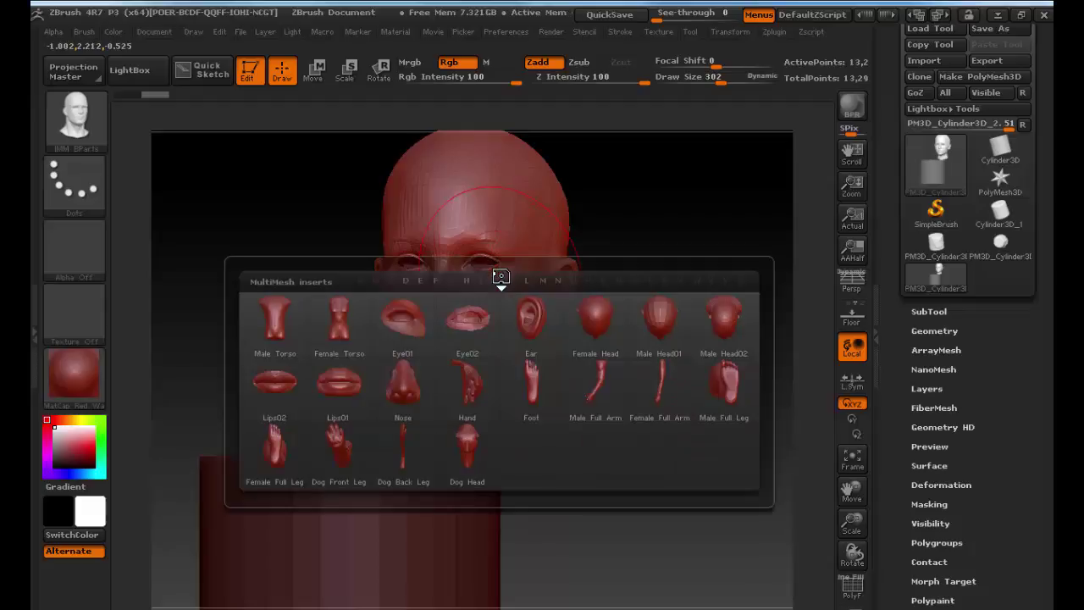
{"action": "left_click", "coordinate": [285, 332]}
{"action": "left_click_drag", "start_coordinate": [545, 498], "coordinate": [548, 347], "text": "alt"}
{"action": "left_click_drag", "start_coordinate": [460, 384], "coordinate": [651, 390]}
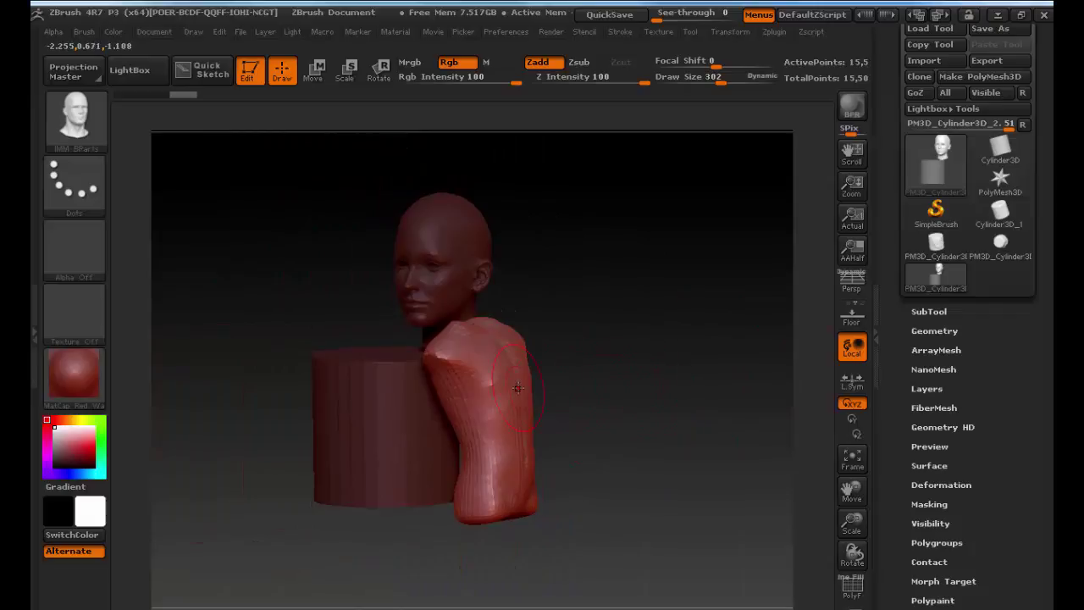
Step: Choose the Eye01 insert and add a large eye on the side of the torso
{"action": "key", "text": "m"}
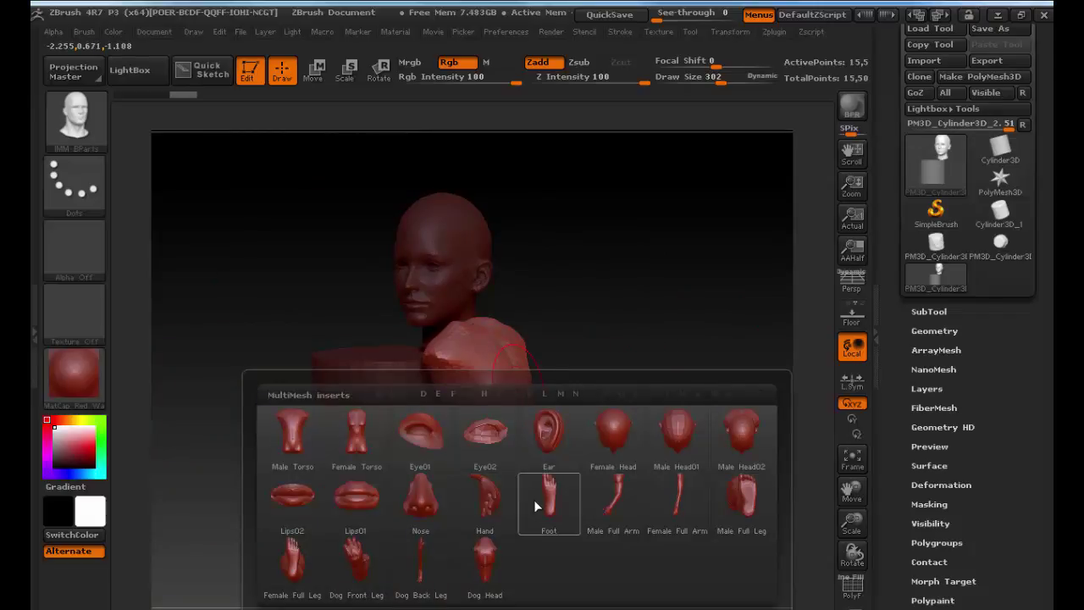
{"action": "left_click", "coordinate": [430, 441]}
{"action": "left_click_drag", "start_coordinate": [530, 406], "coordinate": [590, 415]}
{"action": "mouse_move", "coordinate": [669, 398]}
{"action": "left_mouse_down"}
{"action": "mouse_move", "coordinate": [701, 397]}
{"action": "mouse_move", "coordinate": [670, 399]}
{"action": "mouse_move", "coordinate": [685, 404]}
{"action": "left_mouse_up"}
Step: Choose the Male Full Arm insert and add a large arm on the side of the eye
{"action": "key", "text": "m"}
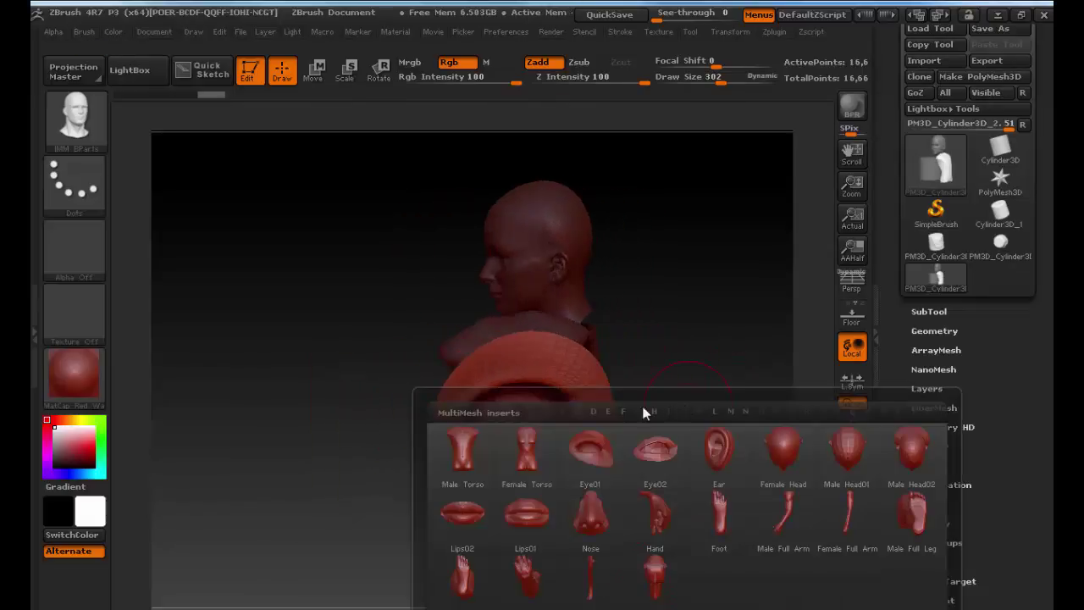
{"action": "left_click", "coordinate": [803, 517]}
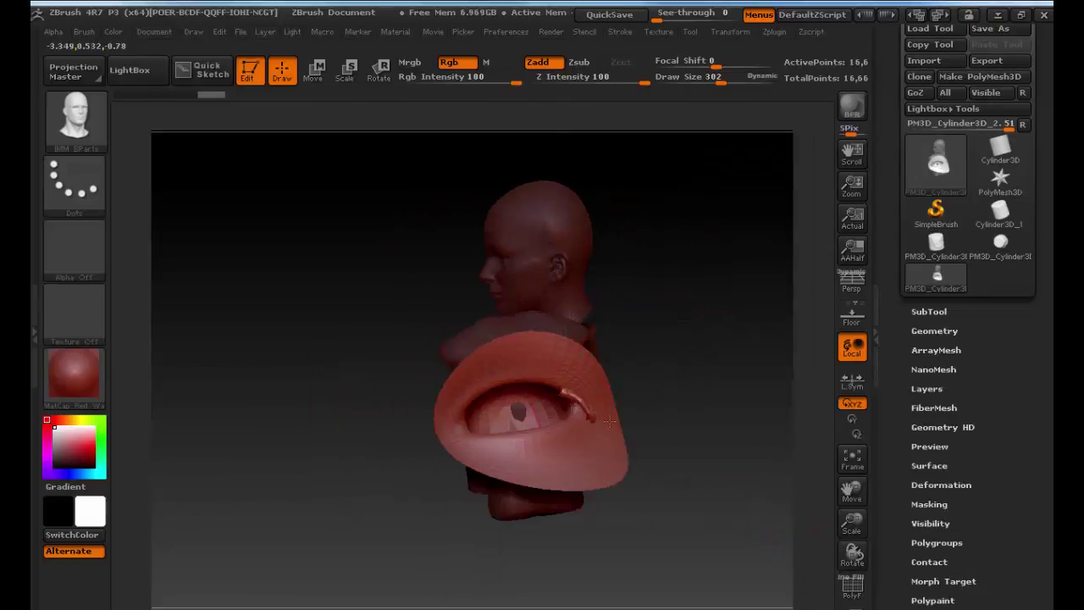
{"action": "left_click_drag", "start_coordinate": [610, 421], "coordinate": [503, 566]}
{"action": "key", "text": "m"}
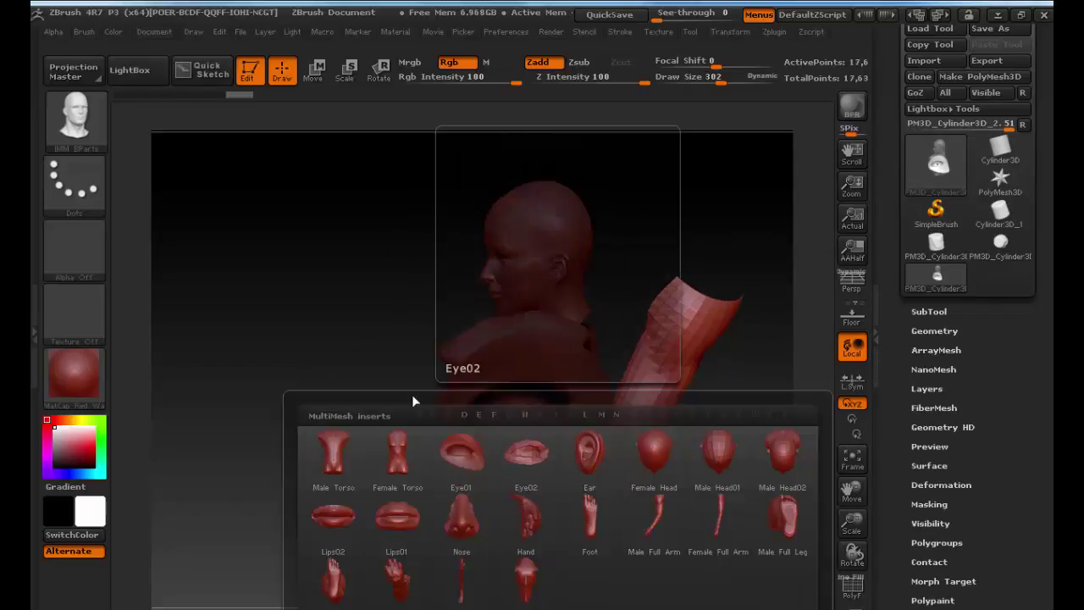
{"action": "left_click_drag", "start_coordinate": [414, 401], "coordinate": [568, 277]}
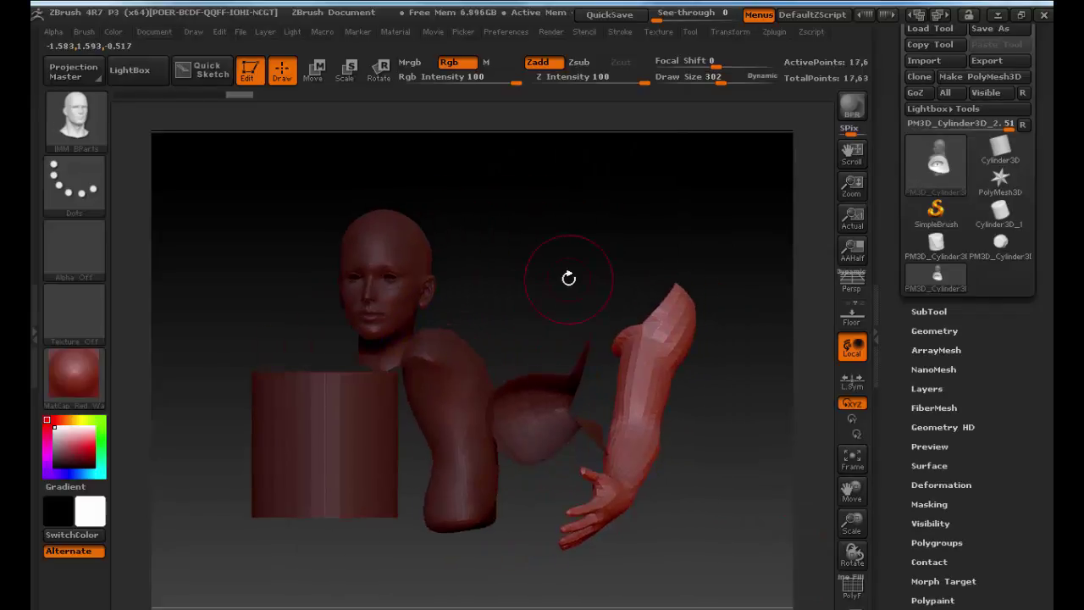
Step: Switch to the IMM Clothing HardW brush and choose its SnapTheDot Bottom insert
{"action": "left_click", "coordinate": [75, 119]}
{"action": "mouse_move", "coordinate": [237, 335]}
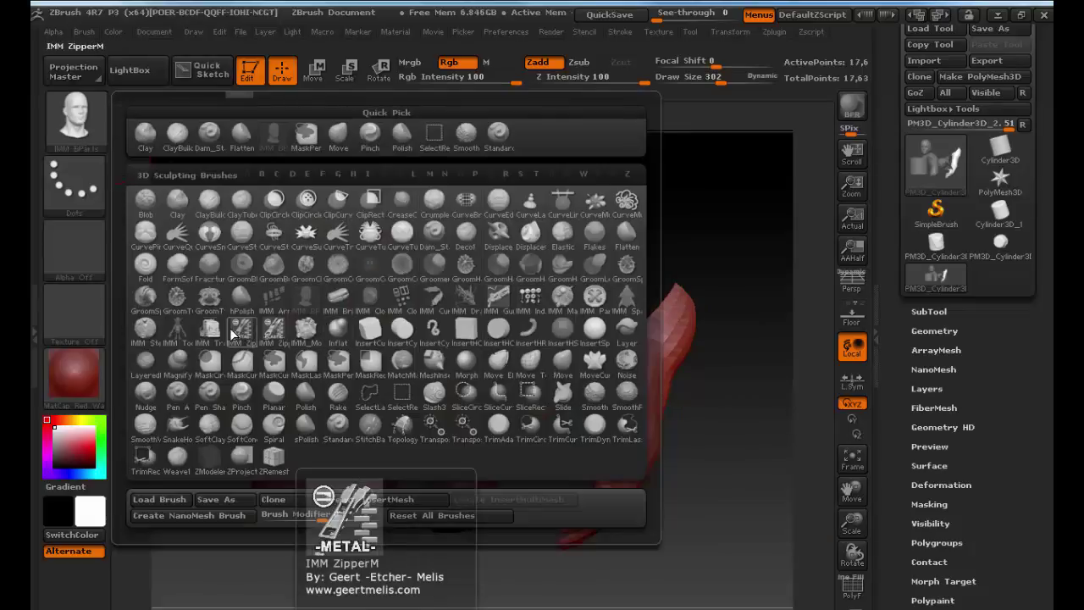
{"action": "mouse_move", "coordinate": [444, 319]}
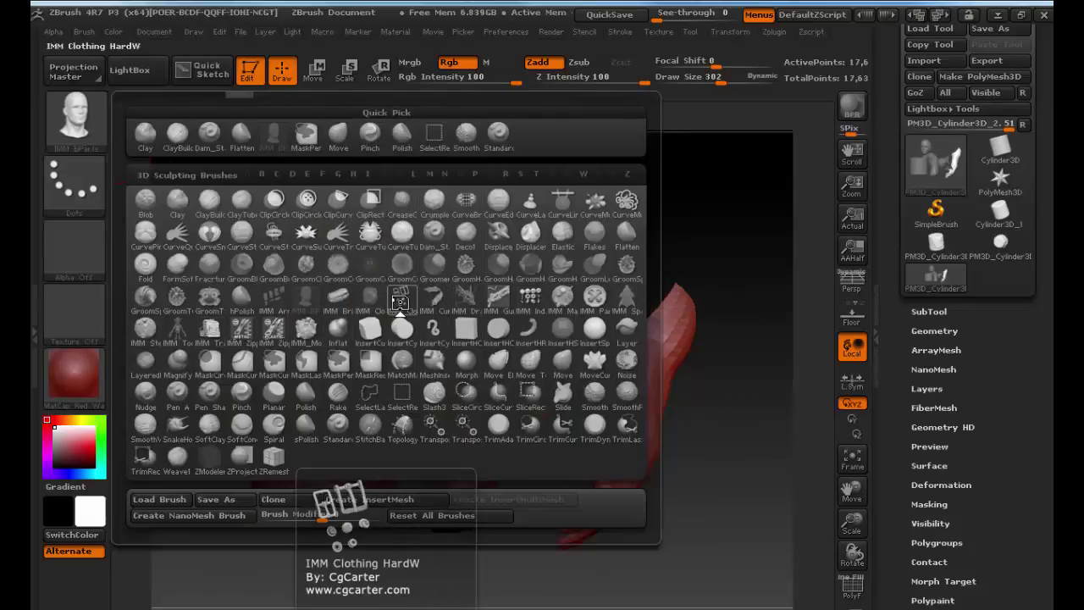
{"action": "left_click", "coordinate": [400, 303]}
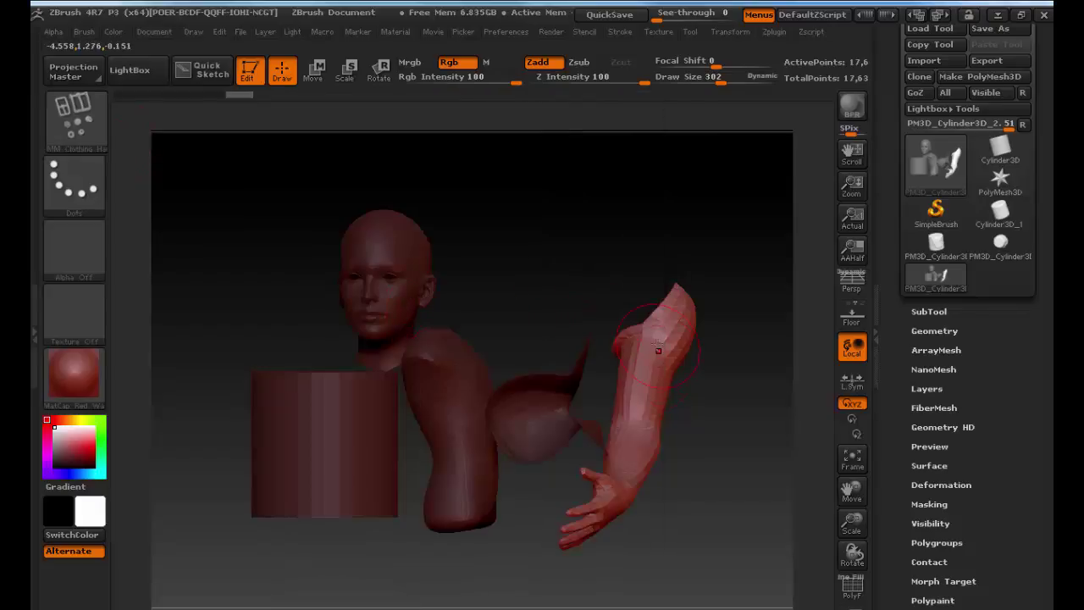
{"action": "left_click_drag", "start_coordinate": [716, 373], "coordinate": [529, 294]}
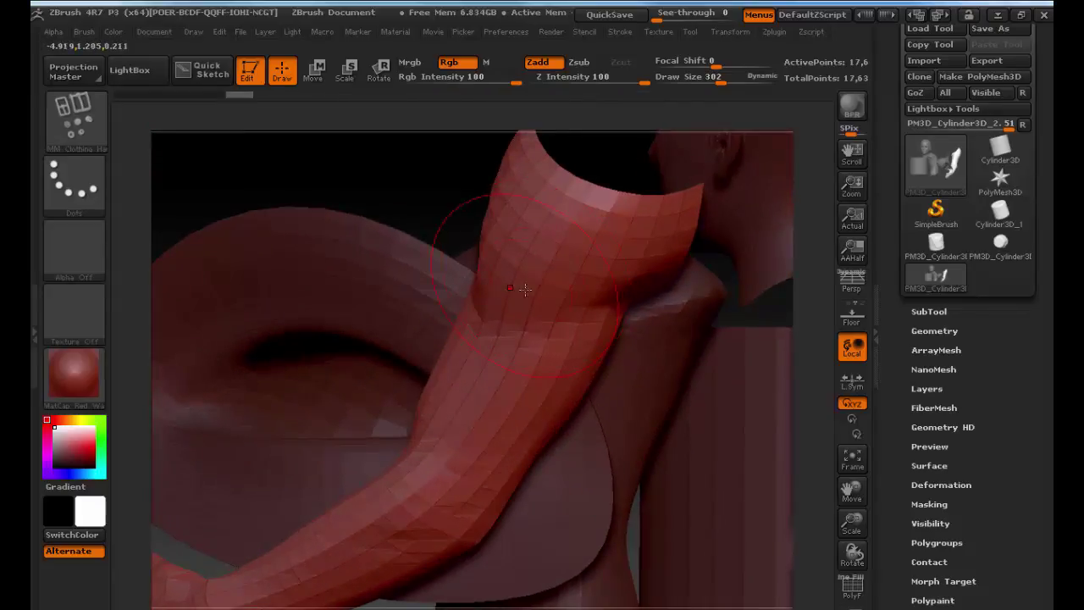
{"action": "key", "text": "m"}
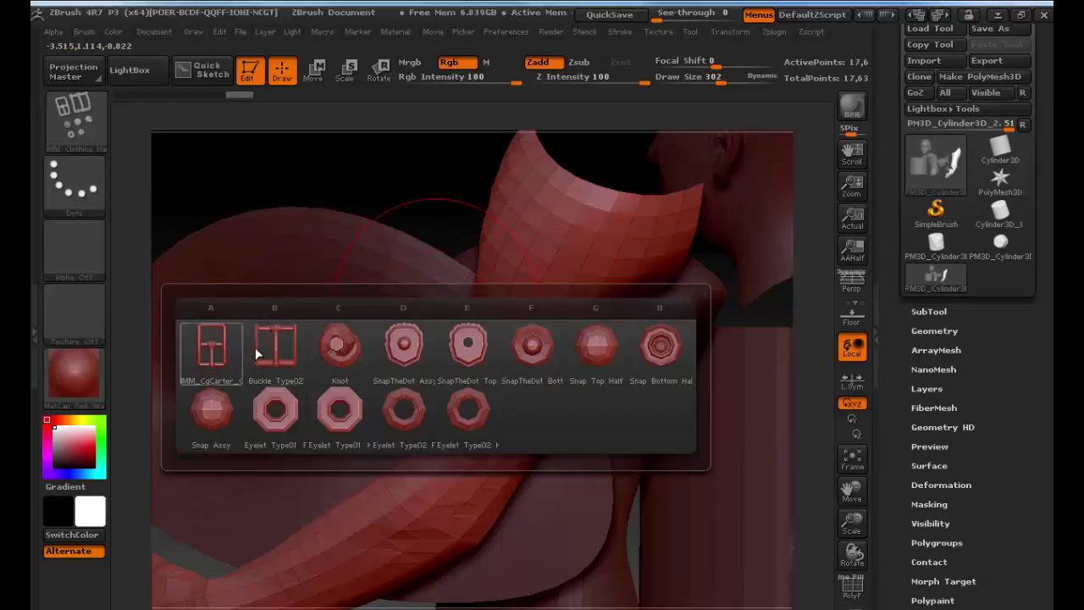
{"action": "left_click", "coordinate": [522, 347]}
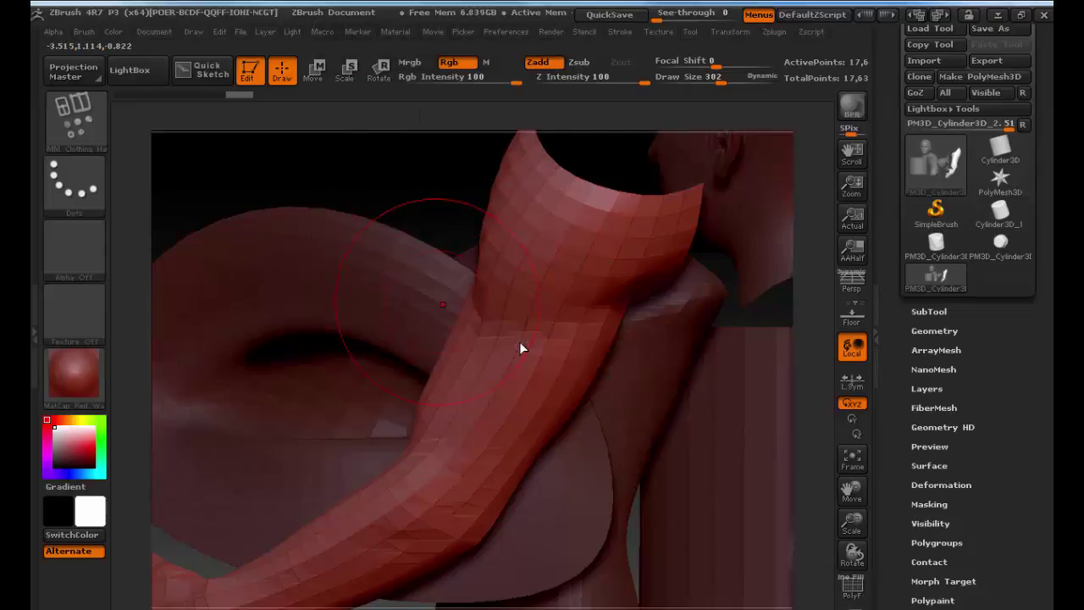
Step: Set the draw size to 125 and insert three snaps in a row down the upper arm to the elbow
{"action": "key", "text": "s"}
{"action": "mouse_move", "coordinate": [566, 250]}
{"action": "left_mouse_down"}
{"action": "mouse_move", "coordinate": [555, 247]}
{"action": "mouse_move", "coordinate": [585, 279]}
{"action": "left_mouse_up"}
{"action": "left_click_drag", "start_coordinate": [522, 338], "coordinate": [549, 338]}
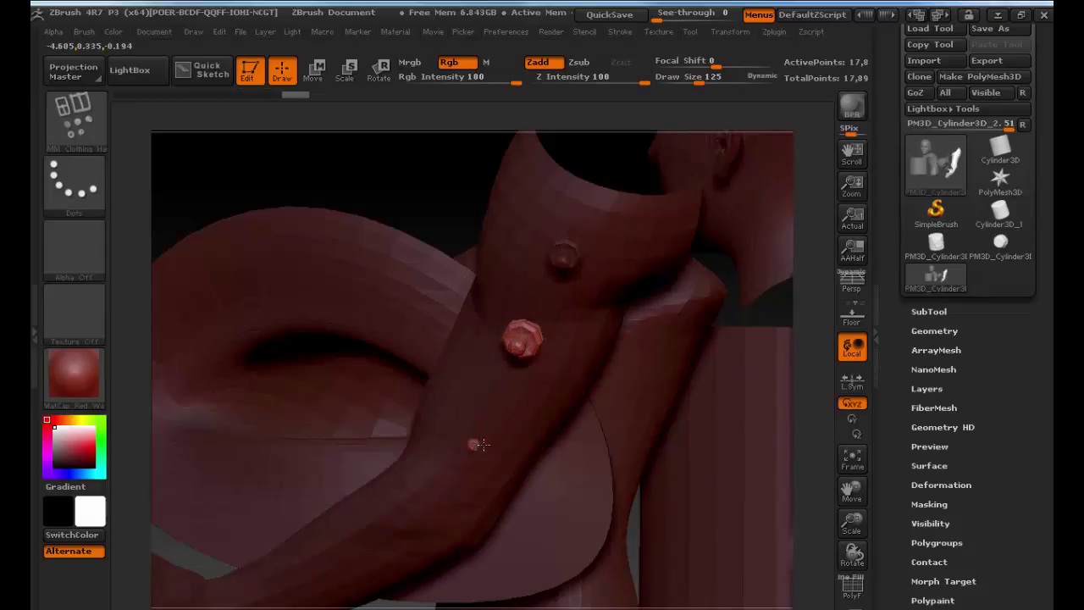
{"action": "left_click_drag", "start_coordinate": [482, 445], "coordinate": [500, 447]}
Step: Continue the row of snaps along the forearm, past the wrist and onto the hand
{"action": "left_click_drag", "start_coordinate": [421, 171], "coordinate": [547, 105], "text": "alt"}
{"action": "left_click_drag", "start_coordinate": [549, 443], "coordinate": [536, 454]}
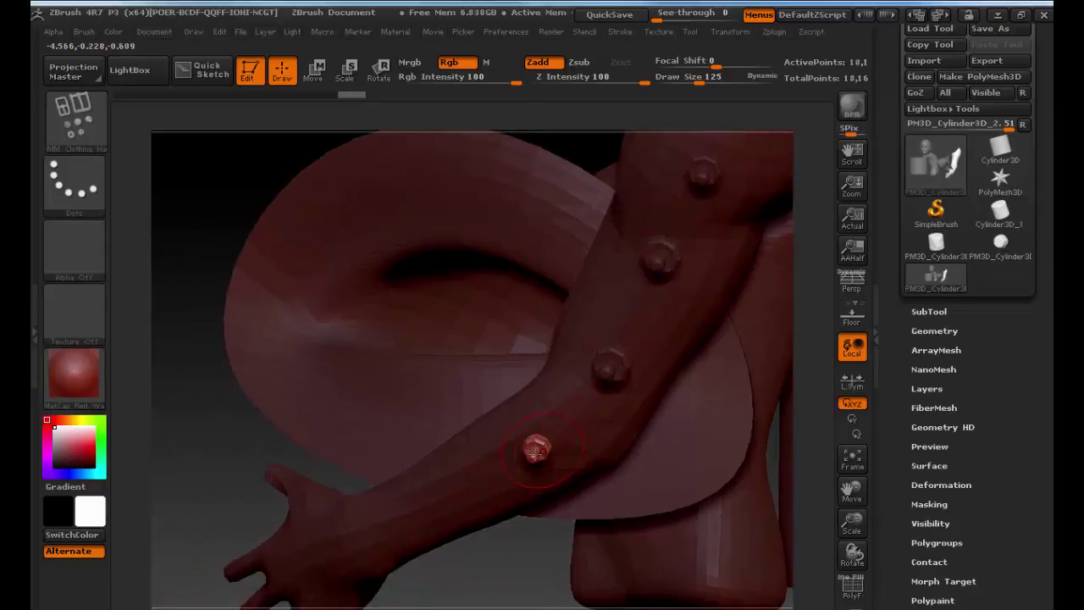
{"action": "left_click_drag", "start_coordinate": [473, 492], "coordinate": [481, 501]}
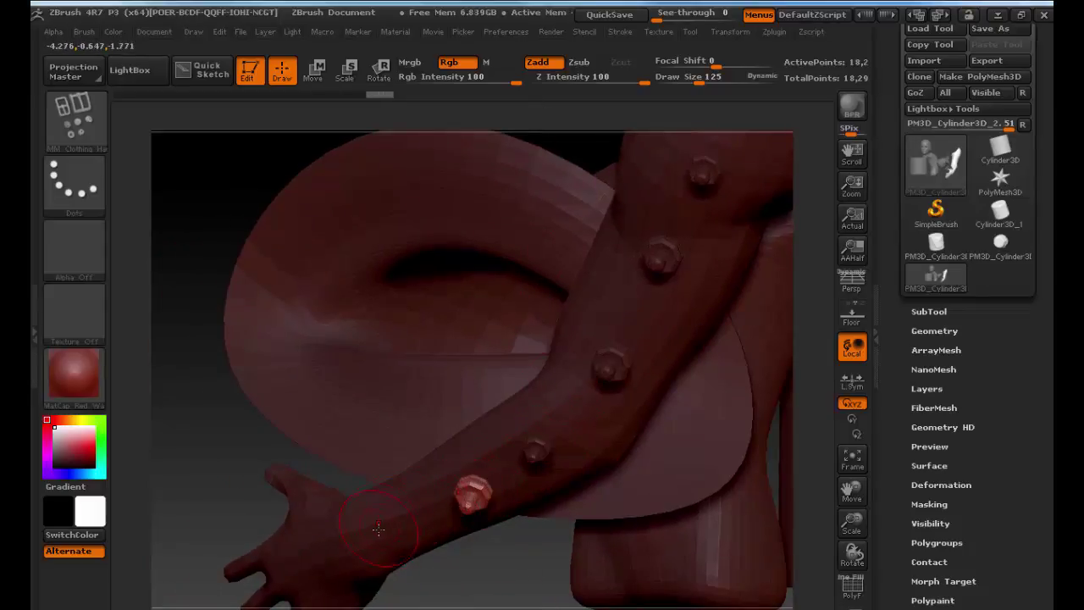
{"action": "left_click_drag", "start_coordinate": [377, 531], "coordinate": [394, 533]}
{"action": "left_click_drag", "start_coordinate": [310, 546], "coordinate": [314, 563]}
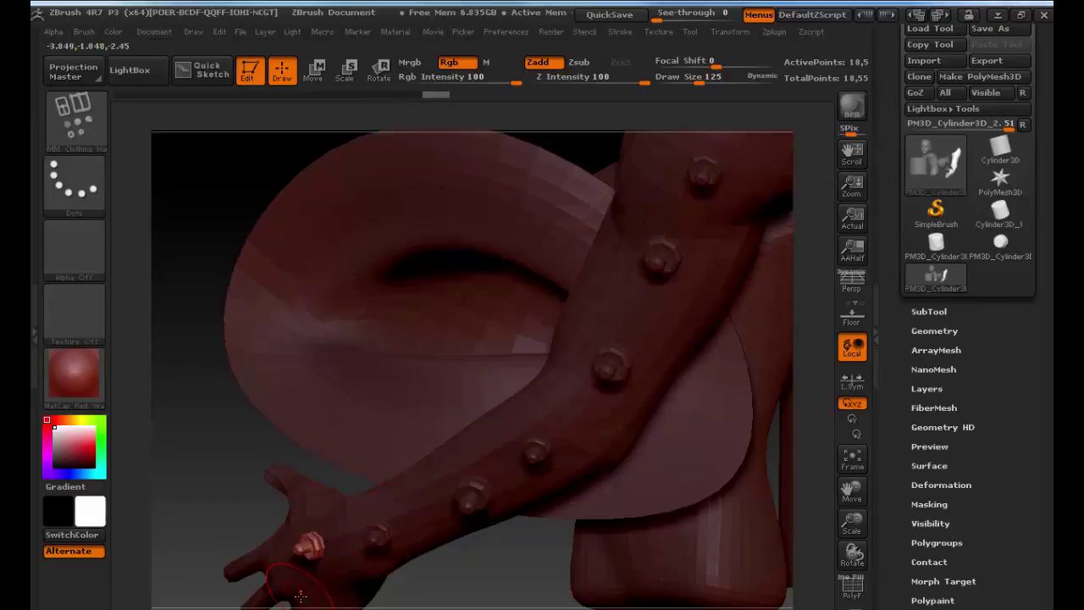
{"action": "left_click_drag", "start_coordinate": [245, 471], "coordinate": [294, 305], "text": "alt"}
{"action": "left_click_drag", "start_coordinate": [460, 496], "coordinate": [434, 432]}
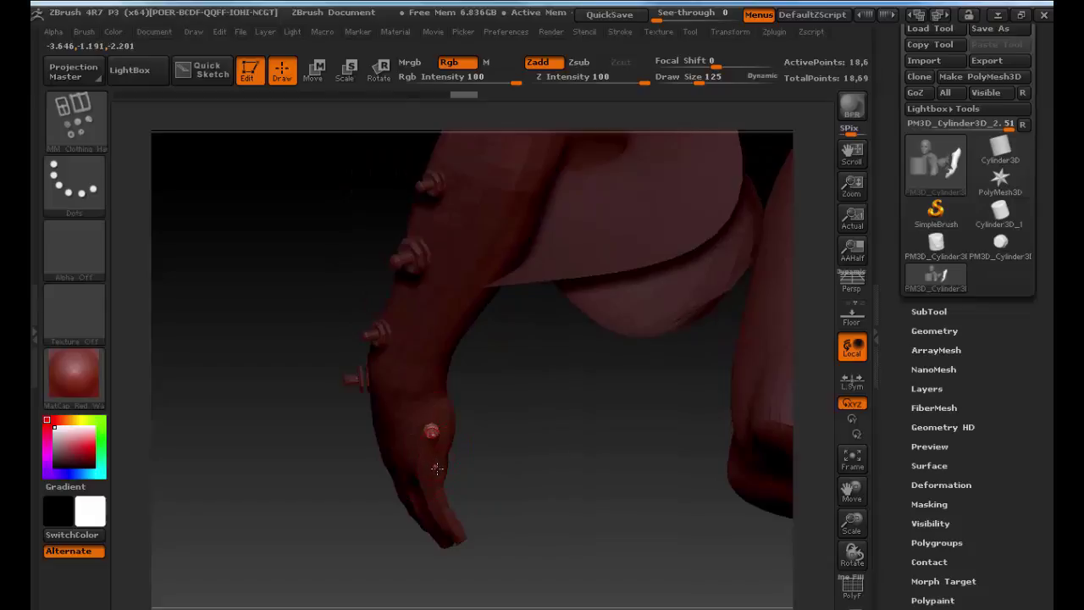
Step: Place small clothing-hardware studs along the outer edge of the hand and along the index finger
{"action": "left_click_drag", "start_coordinate": [438, 470], "coordinate": [438, 472]}
{"action": "left_click", "coordinate": [447, 513]}
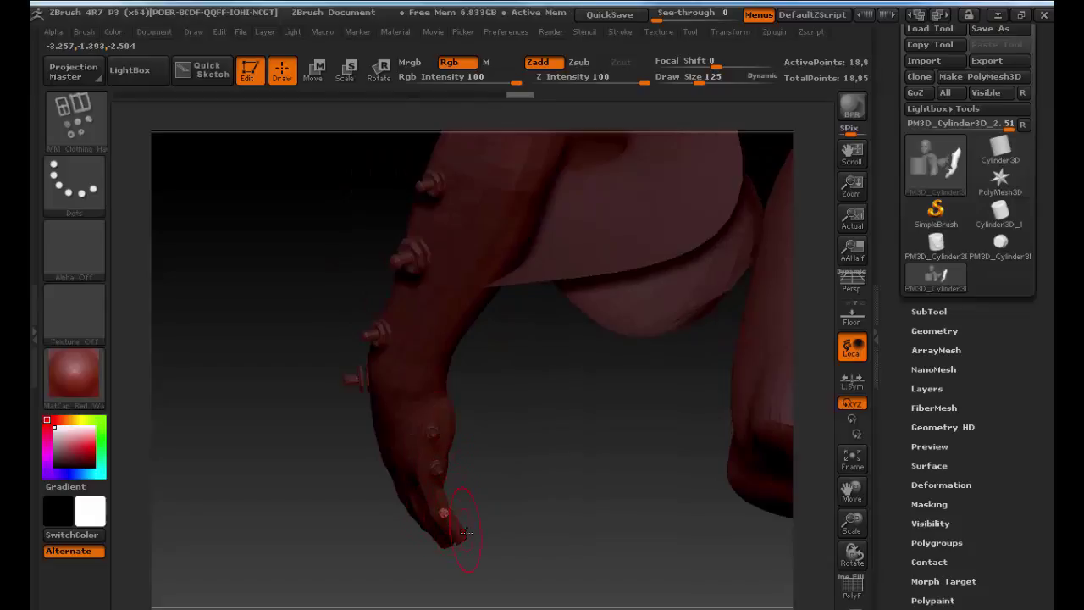
{"action": "left_click_drag", "start_coordinate": [476, 542], "coordinate": [477, 543]}
{"action": "left_click_drag", "start_coordinate": [493, 493], "coordinate": [562, 443]}
{"action": "left_click", "coordinate": [458, 421]}
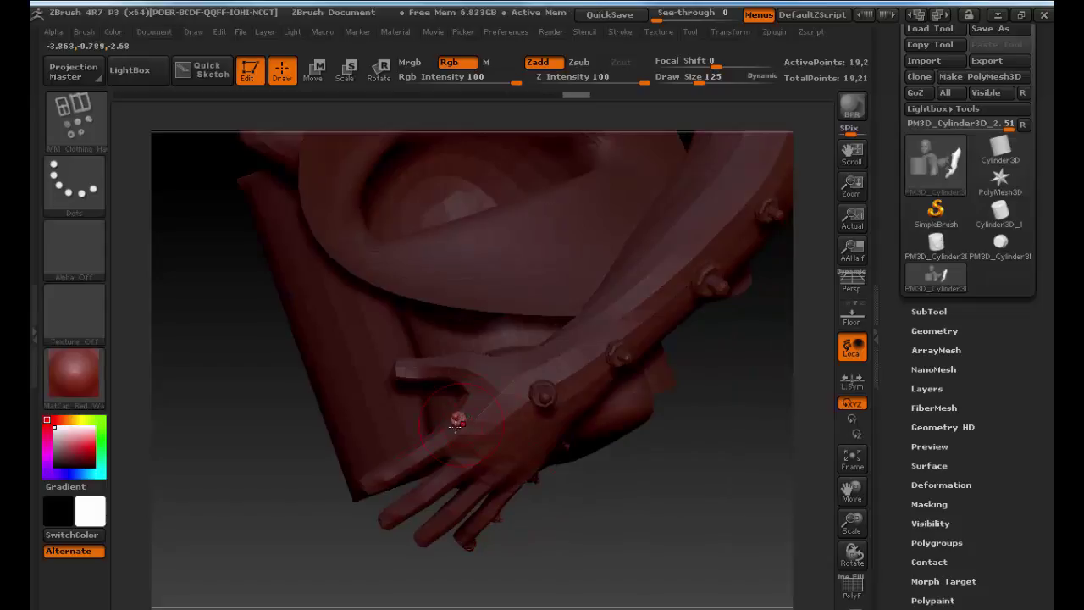
{"action": "left_click", "coordinate": [428, 445]}
{"action": "left_click", "coordinate": [381, 476]}
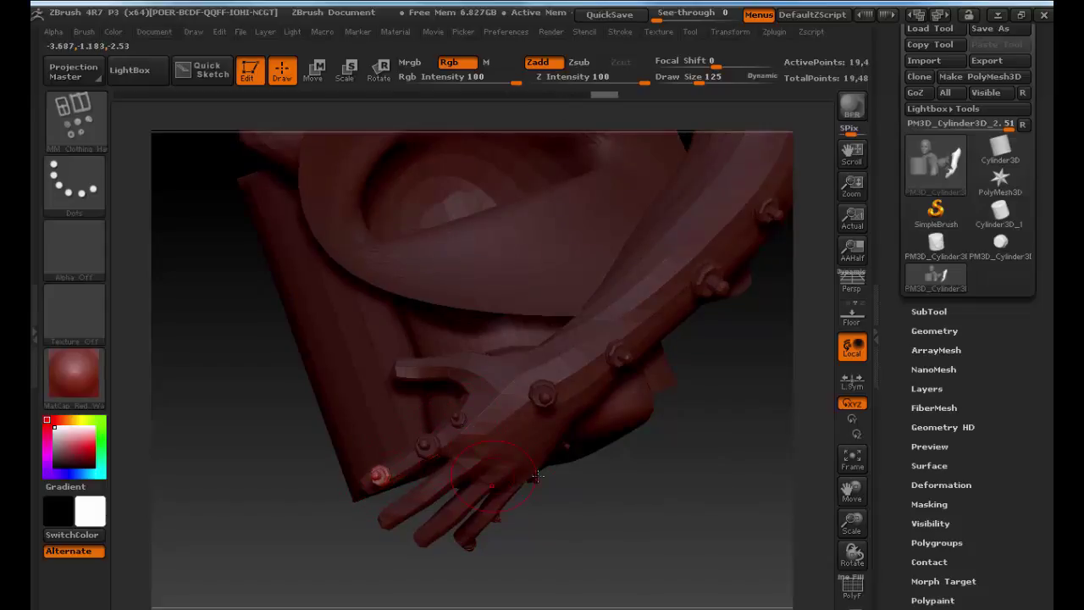
Step: Insert a Tail-Assembly mesh from the IMM Dragon Bones brush onto the back of the arm
{"action": "left_click_drag", "start_coordinate": [733, 453], "coordinate": [676, 469], "text": "alt"}
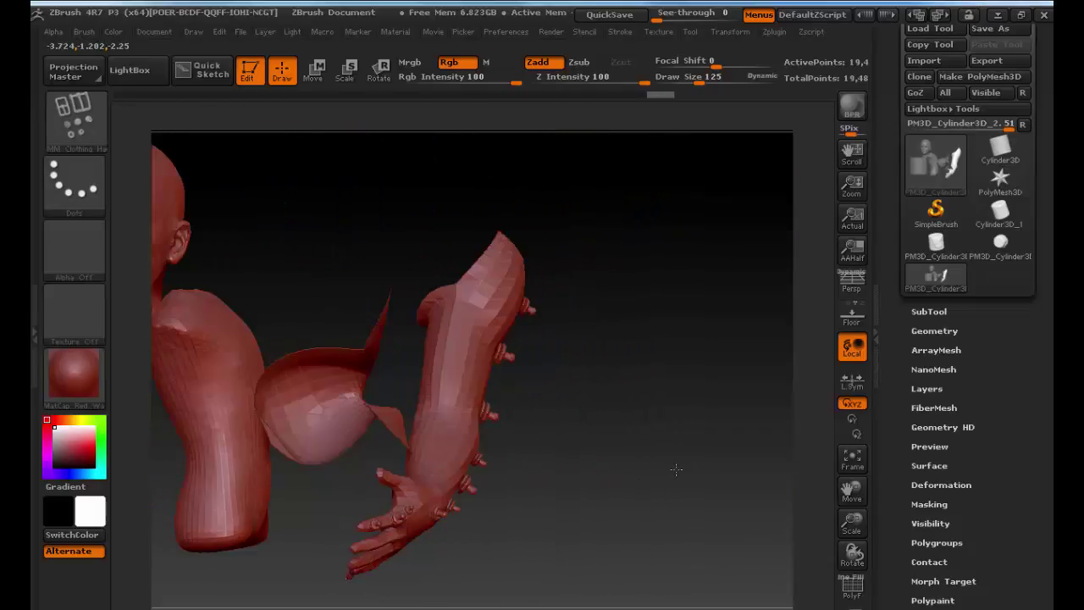
{"action": "left_click_drag", "start_coordinate": [568, 471], "coordinate": [593, 466], "text": "shift"}
{"action": "left_click", "coordinate": [67, 110]}
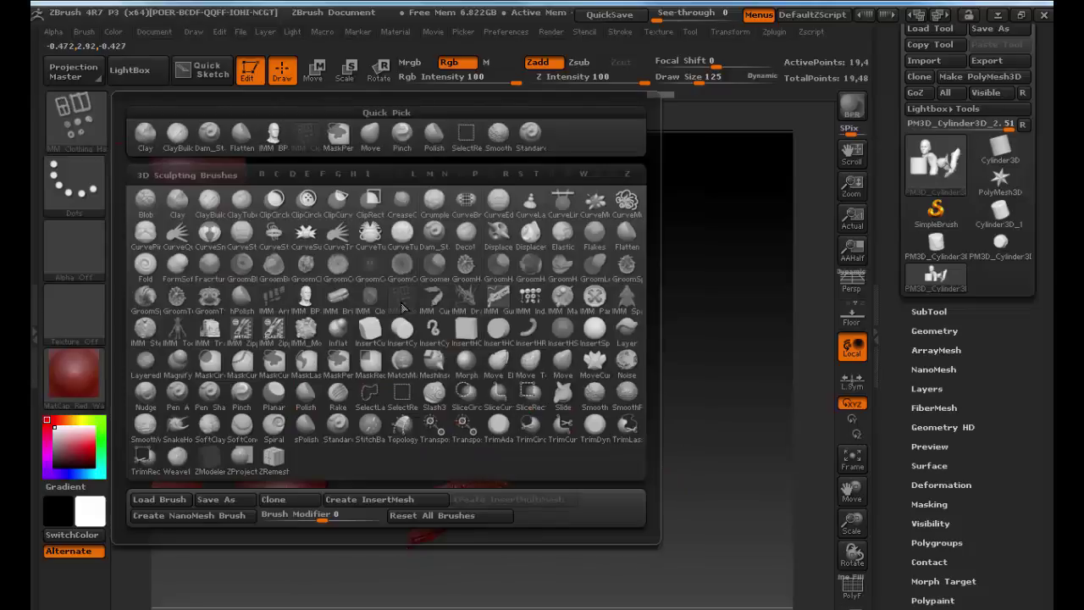
{"action": "left_click", "coordinate": [465, 301]}
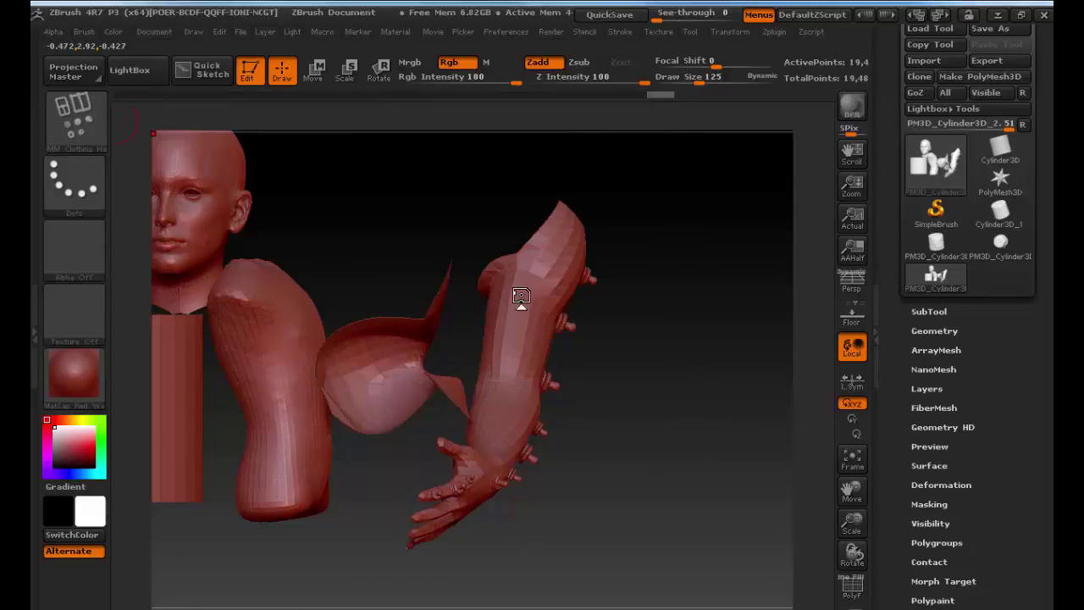
{"action": "key", "text": "m"}
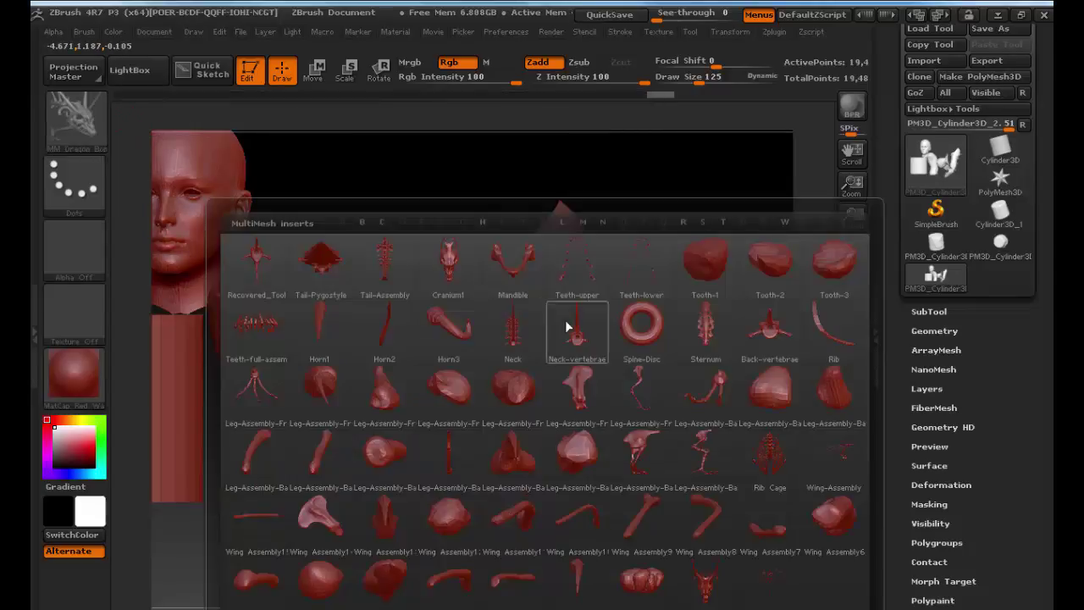
{"action": "mouse_move", "coordinate": [687, 342]}
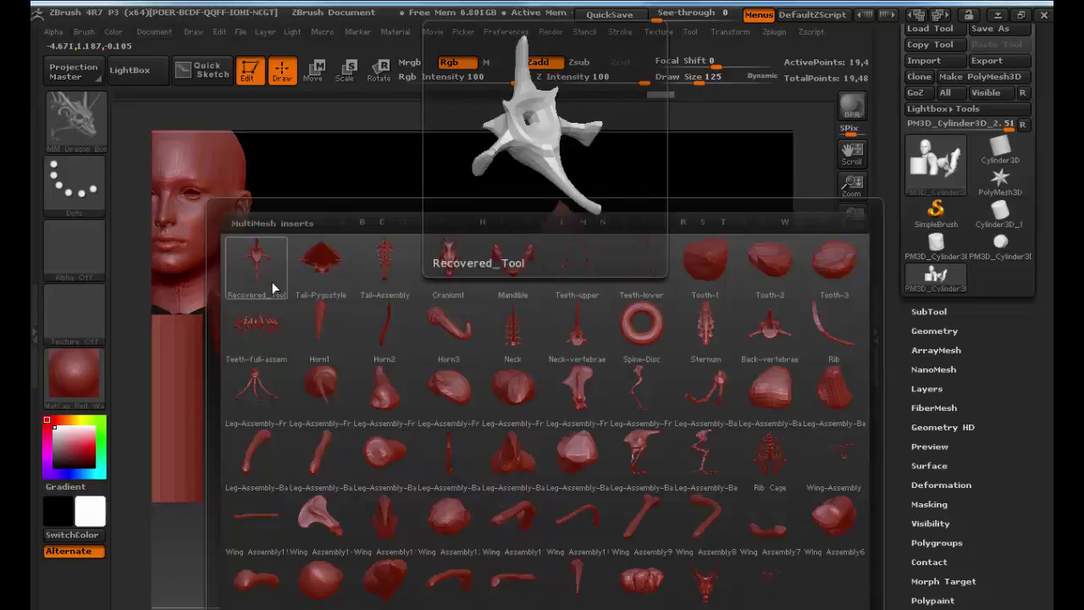
{"action": "mouse_move", "coordinate": [310, 284]}
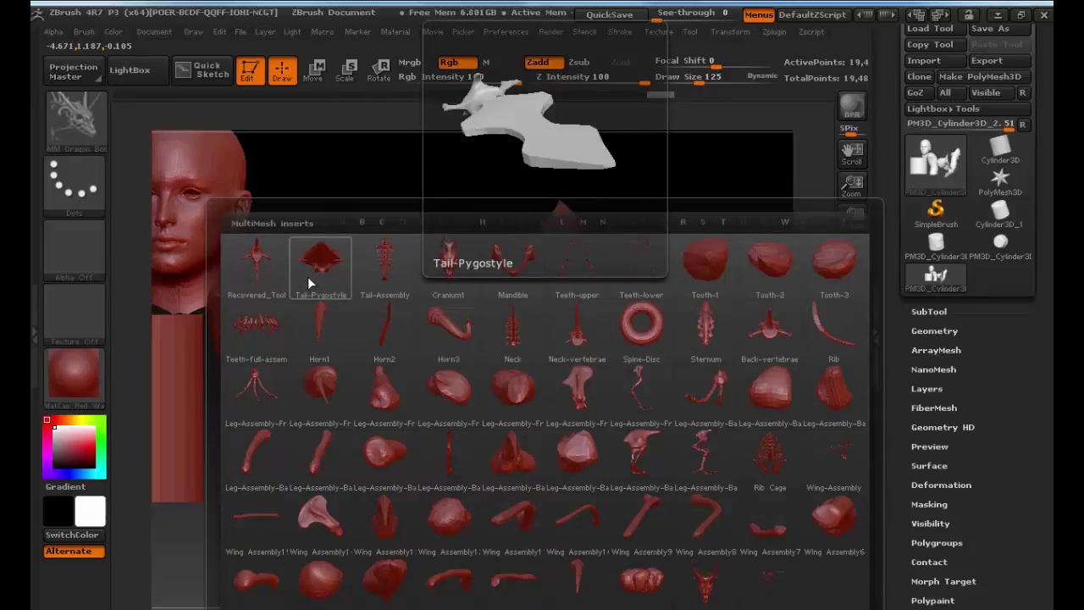
{"action": "left_click", "coordinate": [379, 276]}
{"action": "left_click_drag", "start_coordinate": [641, 424], "coordinate": [623, 496]}
{"action": "left_click_drag", "start_coordinate": [601, 344], "coordinate": [305, 480]}
{"action": "key", "text": "f"}
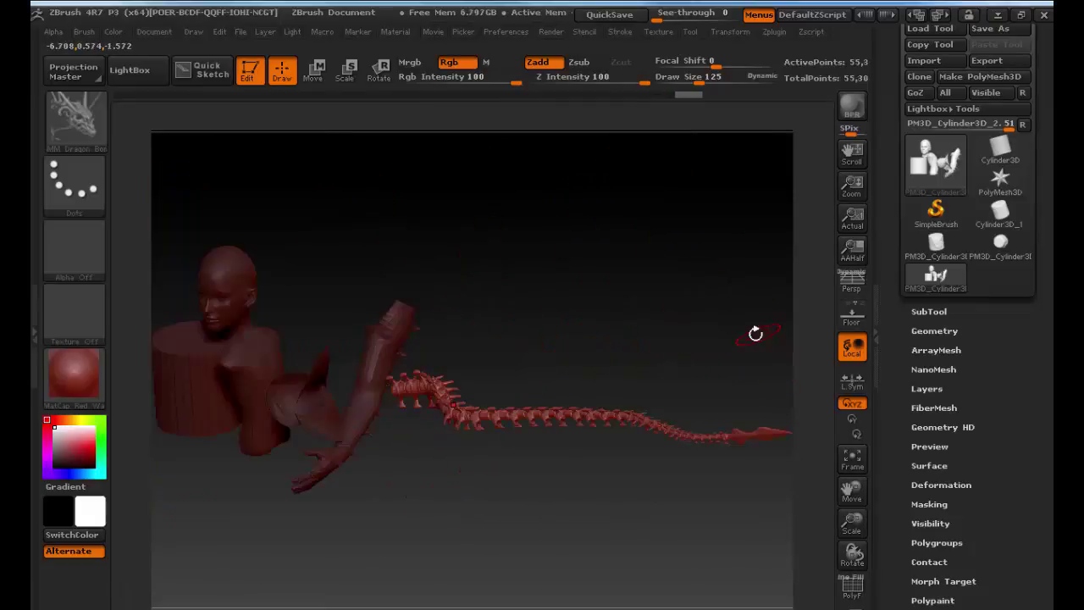
{"action": "mouse_move", "coordinate": [574, 327]}
{"action": "left_mouse_down"}
{"action": "mouse_move", "coordinate": [571, 376]}
{"action": "mouse_move", "coordinate": [750, 370]}
{"action": "mouse_move", "coordinate": [574, 314]}
{"action": "mouse_move", "coordinate": [571, 341]}
{"action": "mouse_move", "coordinate": [543, 357]}
{"action": "mouse_move", "coordinate": [593, 330]}
{"action": "mouse_move", "coordinate": [619, 300]}
{"action": "mouse_move", "coordinate": [598, 297]}
{"action": "left_mouse_up"}
{"action": "left_click", "coordinate": [95, 135]}
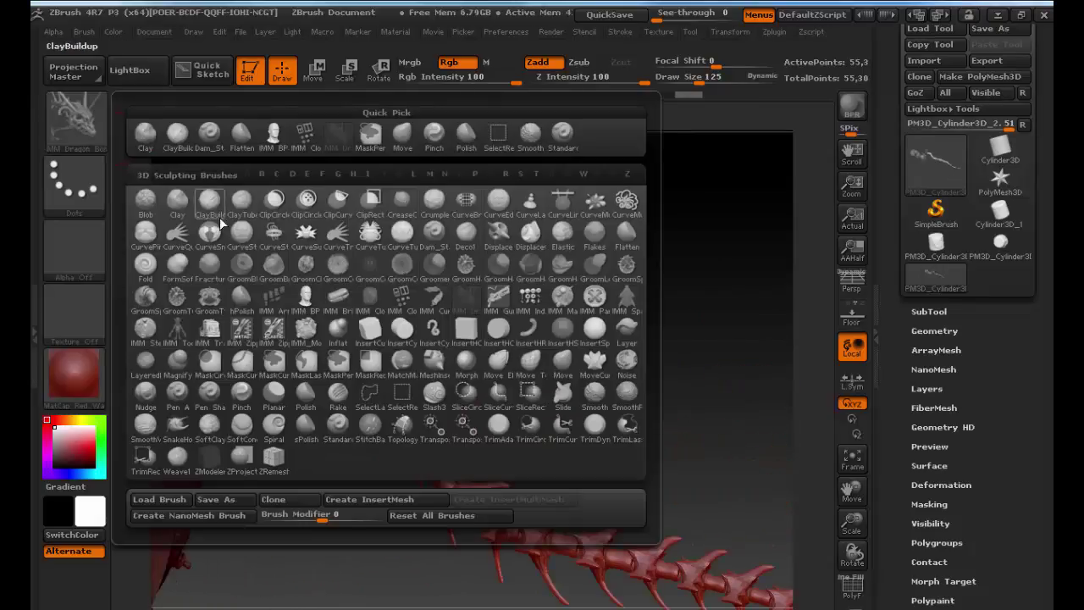
{"action": "left_click", "coordinate": [364, 318]}
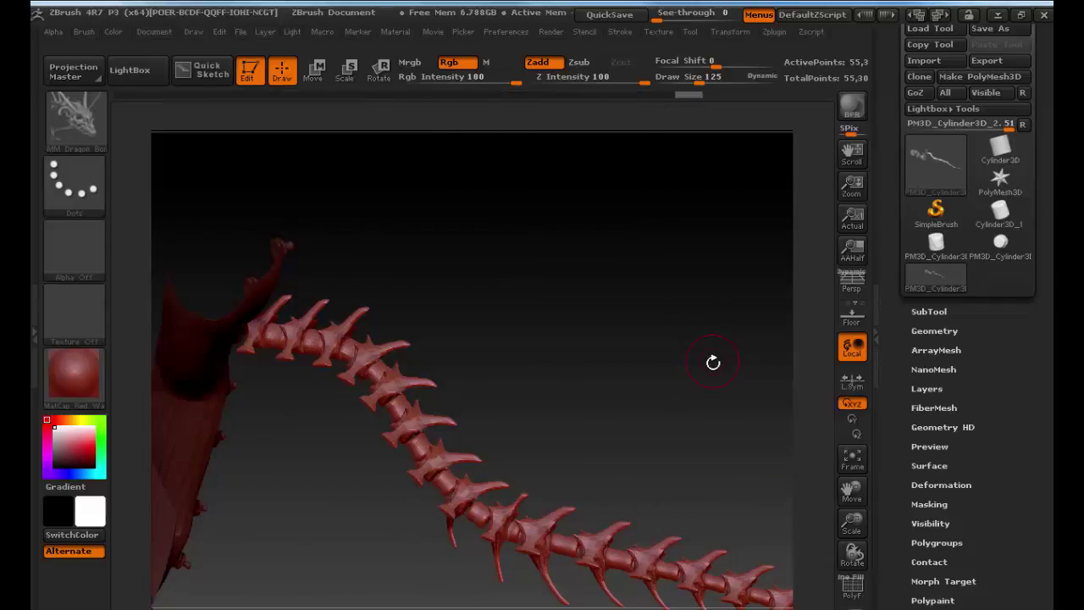
{"action": "left_click_drag", "start_coordinate": [714, 361], "coordinate": [591, 301]}
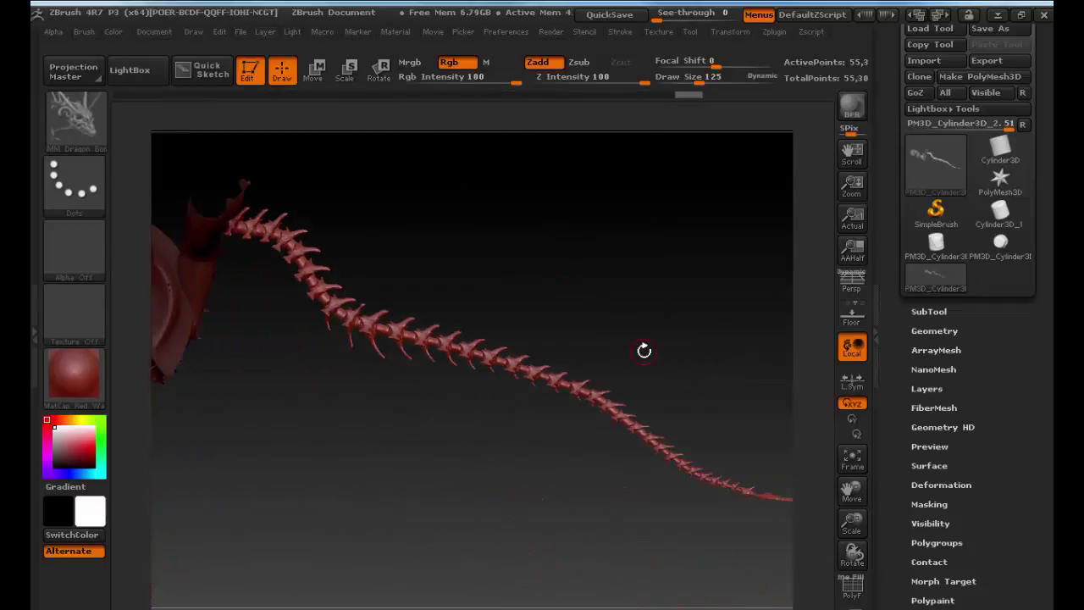
Step: Bend the thin end and middle of the bone tail into gentle waves using the Move brush at draw size 1000
{"action": "key", "text": "b"}
{"action": "key", "text": "m"}
{"action": "key", "text": "v"}
{"action": "key", "text": "s"}
{"action": "left_click_drag", "start_coordinate": [610, 402], "coordinate": [691, 410]}
{"action": "left_click_drag", "start_coordinate": [675, 370], "coordinate": [520, 334], "text": "alt"}
{"action": "mouse_move", "coordinate": [637, 451]}
{"action": "left_mouse_down"}
{"action": "mouse_move", "coordinate": [658, 419]}
{"action": "mouse_move", "coordinate": [652, 350]}
{"action": "left_mouse_up"}
{"action": "left_click_drag", "start_coordinate": [683, 427], "coordinate": [690, 387]}
{"action": "mouse_move", "coordinate": [525, 441]}
{"action": "left_mouse_down"}
{"action": "mouse_move", "coordinate": [540, 399]}
{"action": "mouse_move", "coordinate": [543, 424]}
{"action": "mouse_move", "coordinate": [547, 390]}
{"action": "mouse_move", "coordinate": [618, 394]}
{"action": "left_mouse_up"}
{"action": "left_click_drag", "start_coordinate": [438, 390], "coordinate": [443, 371]}
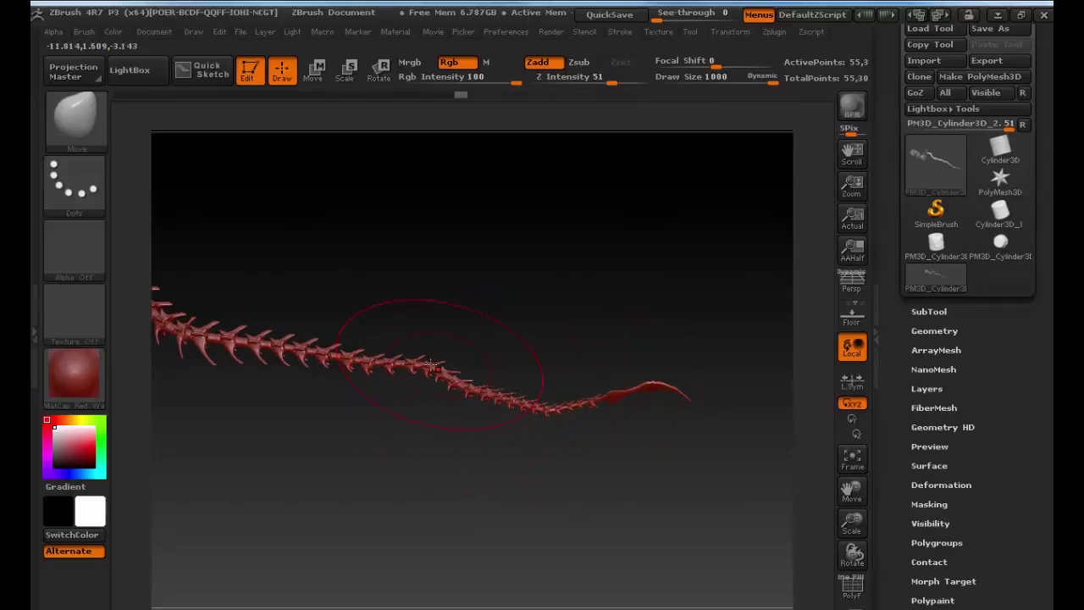
{"action": "left_click_drag", "start_coordinate": [361, 363], "coordinate": [359, 351]}
{"action": "left_click_drag", "start_coordinate": [274, 340], "coordinate": [222, 330]}
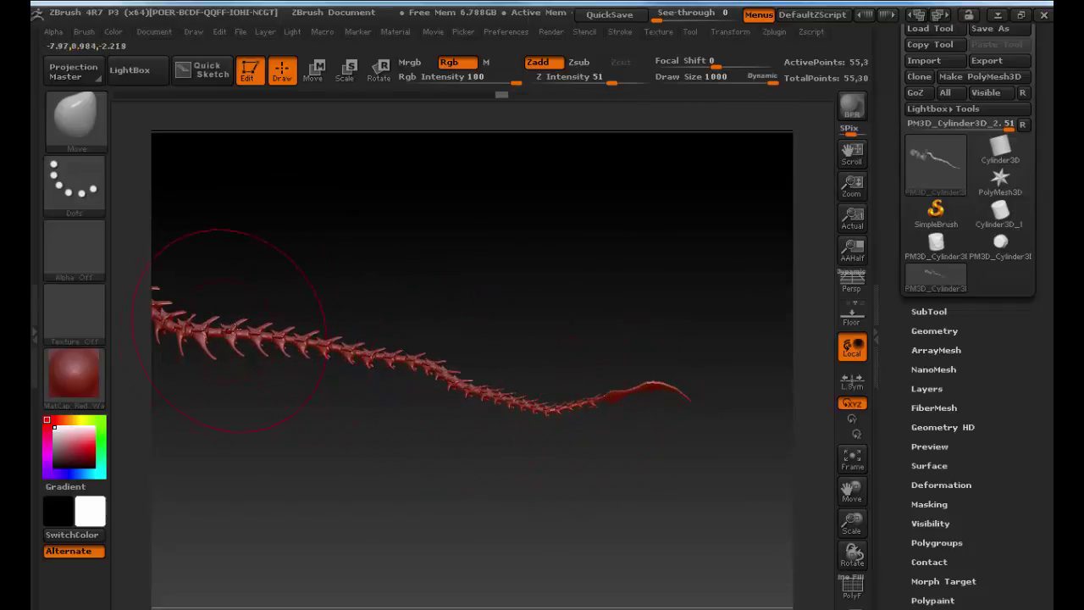
Step: Reshape the tail's thick section near the arm with the Move brush, adjusting its curve from the side and from another angle
{"action": "left_click_drag", "start_coordinate": [363, 269], "coordinate": [471, 273], "text": "alt"}
{"action": "left_click_drag", "start_coordinate": [296, 342], "coordinate": [301, 319]}
{"action": "left_click_drag", "start_coordinate": [287, 332], "coordinate": [285, 307]}
{"action": "mouse_move", "coordinate": [404, 280]}
{"action": "left_mouse_down"}
{"action": "mouse_move", "coordinate": [420, 303]}
{"action": "mouse_move", "coordinate": [322, 375]}
{"action": "left_mouse_up"}
{"action": "left_click_drag", "start_coordinate": [274, 320], "coordinate": [290, 327]}
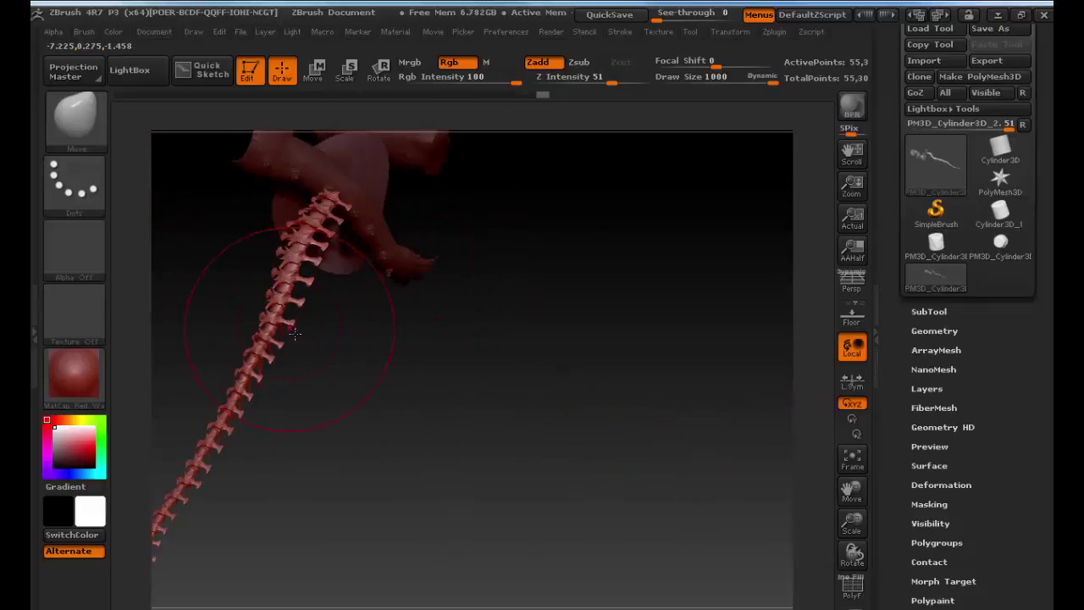
{"action": "mouse_move", "coordinate": [397, 432]}
{"action": "left_mouse_down"}
{"action": "mouse_move", "coordinate": [637, 443]}
{"action": "mouse_move", "coordinate": [622, 327]}
{"action": "mouse_move", "coordinate": [593, 307]}
{"action": "mouse_move", "coordinate": [467, 288]}
{"action": "mouse_move", "coordinate": [449, 364]}
{"action": "left_mouse_up"}
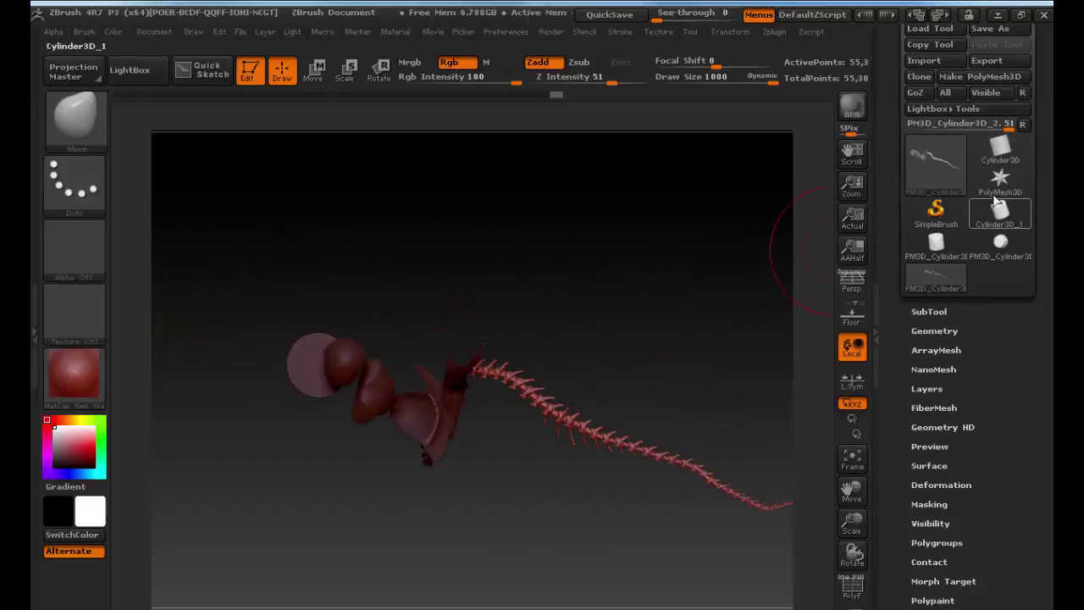
Step: Switch to a fresh Cylinder3D primitive and set the brush draw size to 162
{"action": "left_click", "coordinate": [1004, 155]}
{"action": "key", "text": "f"}
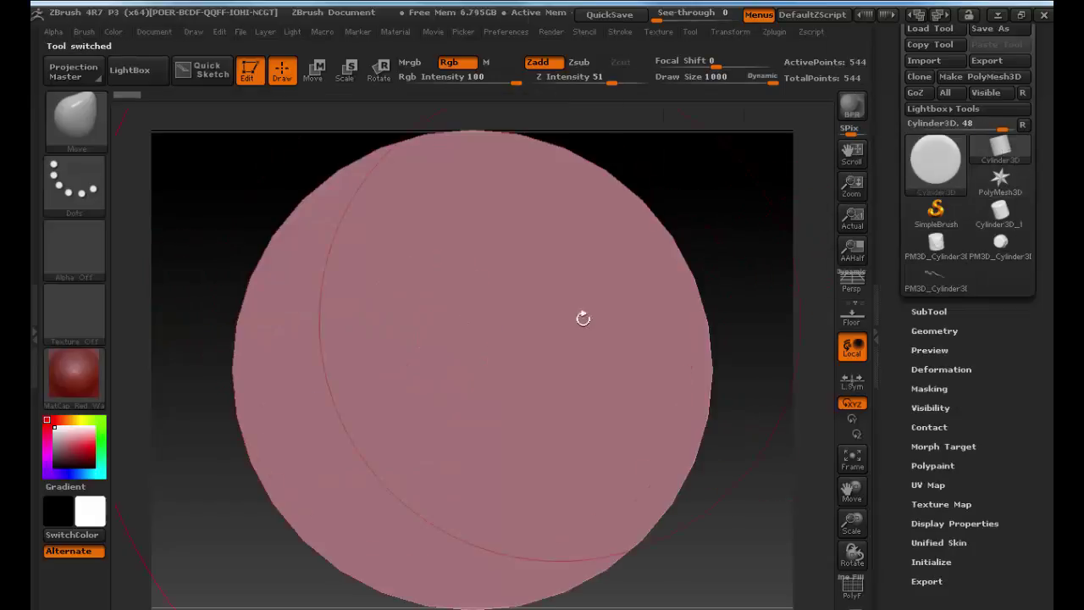
{"action": "key", "text": "s"}
{"action": "left_click_drag", "start_coordinate": [743, 246], "coordinate": [675, 252]}
{"action": "mouse_move", "coordinate": [745, 212]}
{"action": "left_mouse_down"}
{"action": "mouse_move", "coordinate": [785, 174]}
{"action": "mouse_move", "coordinate": [602, 231]}
{"action": "mouse_move", "coordinate": [602, 262]}
{"action": "left_mouse_up"}
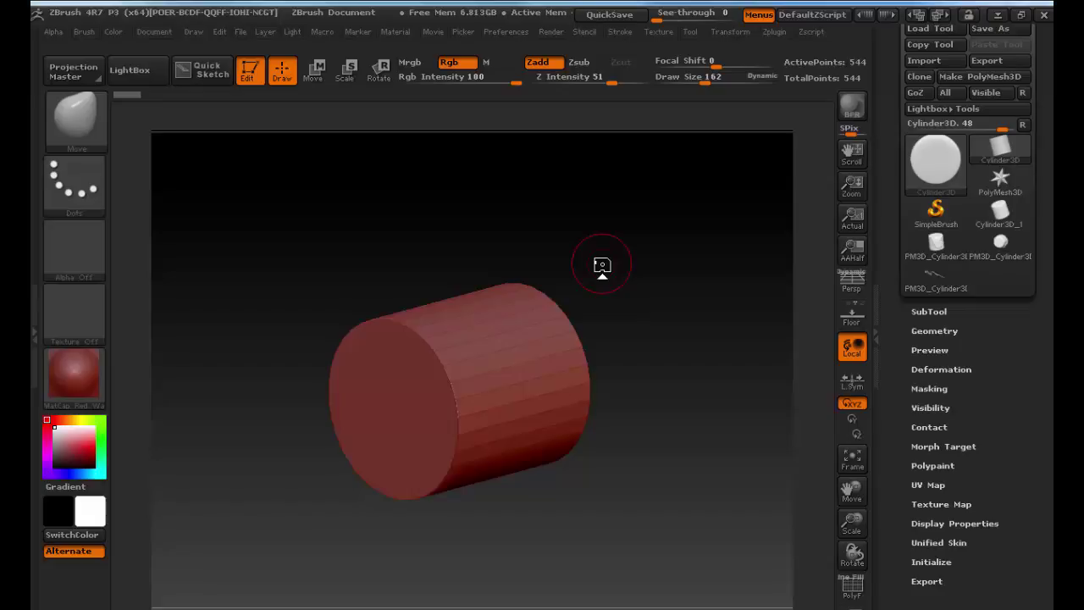
{"action": "left_click_drag", "start_coordinate": [644, 167], "coordinate": [639, 240]}
Step: Select the IMM steam gears brush and convert the cylinder to a PolyMesh3D
{"action": "left_click", "coordinate": [73, 127]}
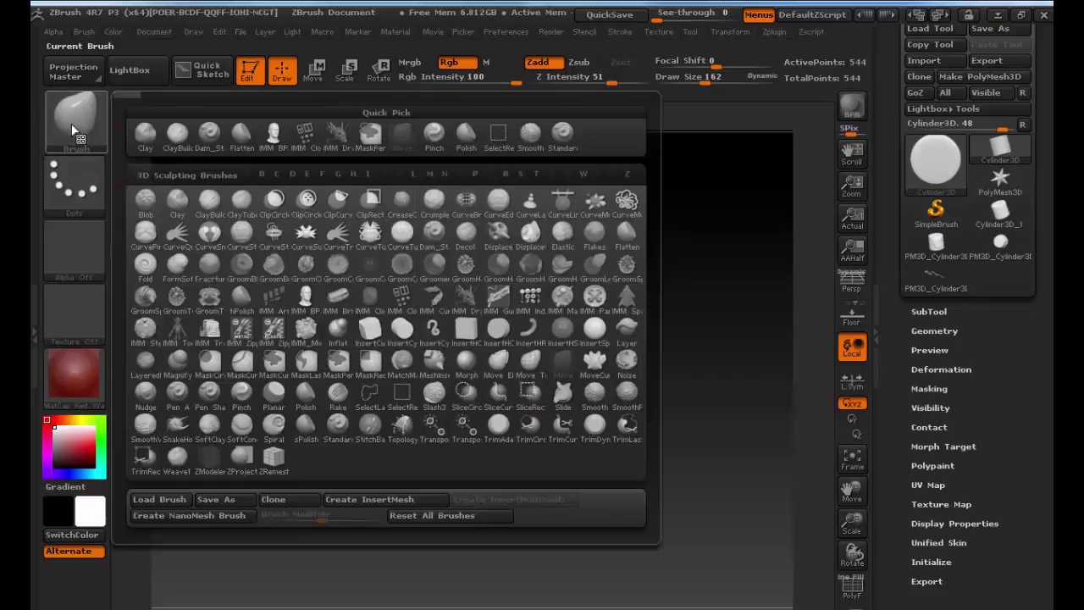
{"action": "left_click", "coordinate": [99, 115]}
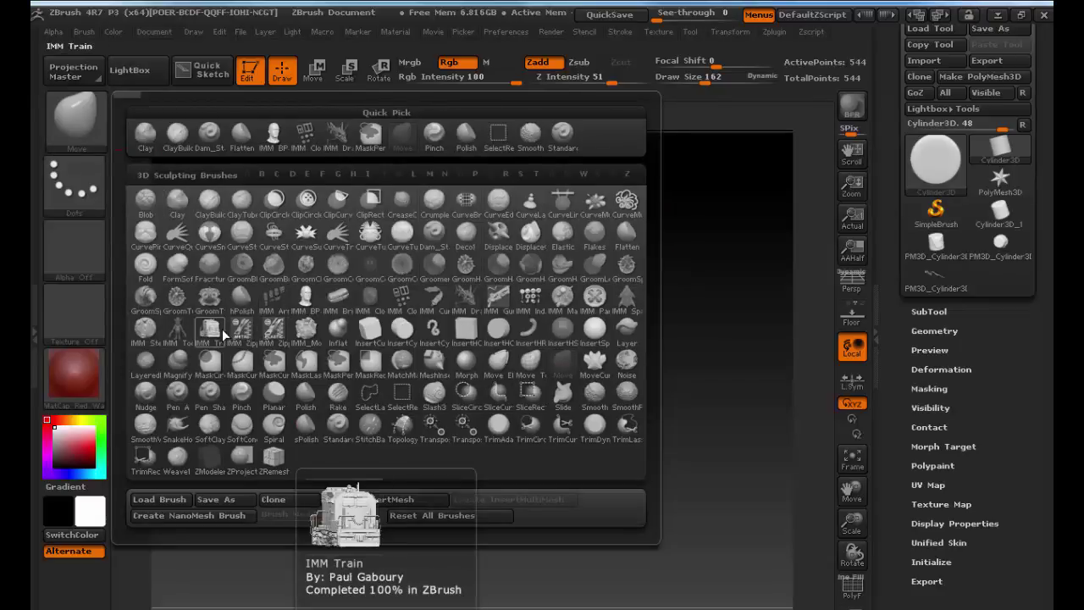
{"action": "left_click", "coordinate": [146, 331]}
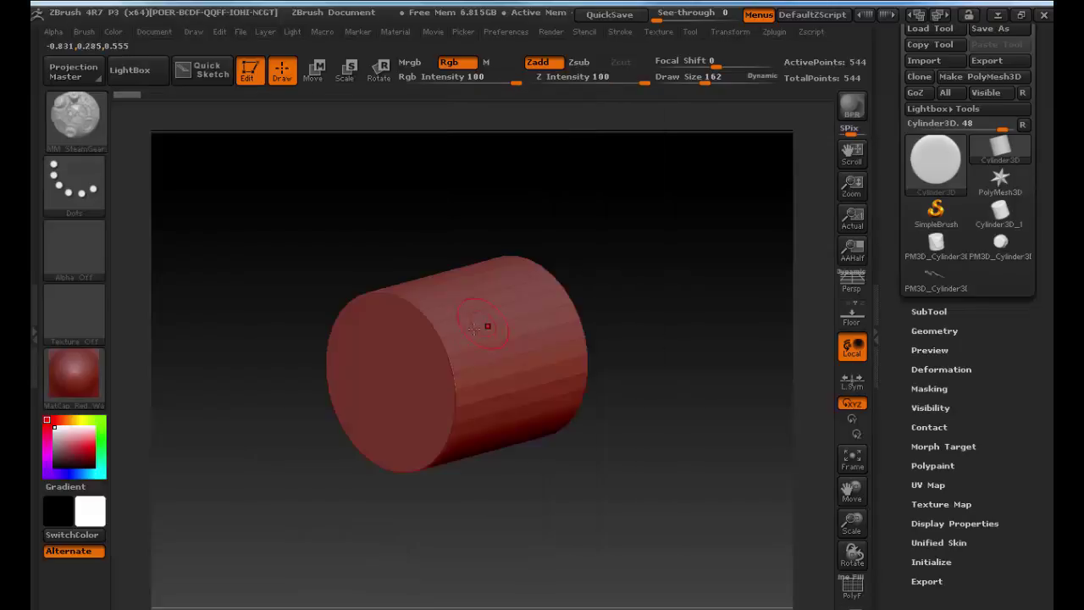
{"action": "left_click", "coordinate": [487, 331]}
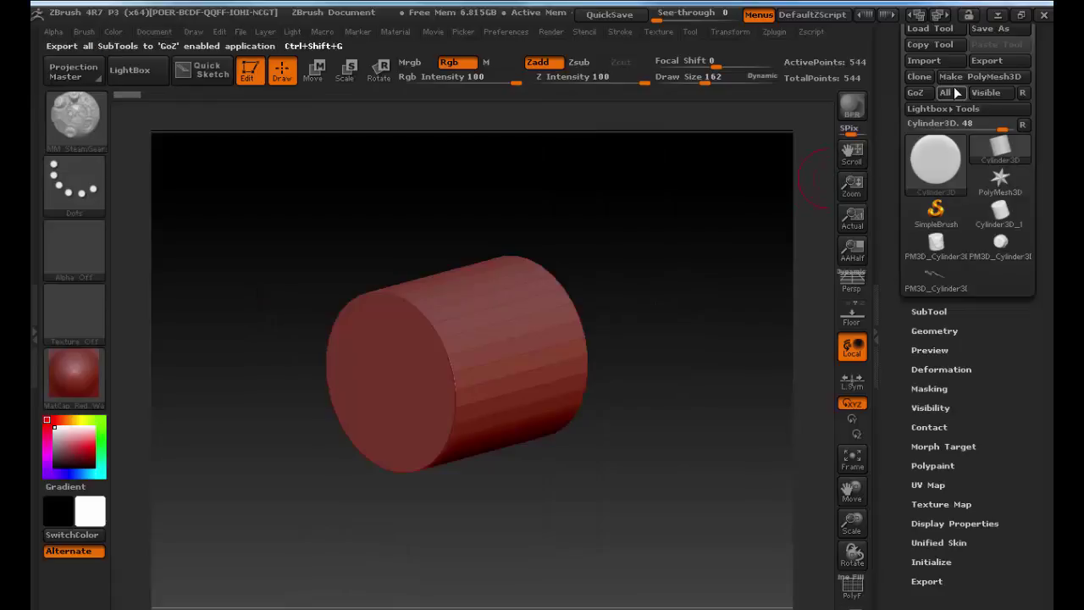
{"action": "left_click", "coordinate": [980, 76]}
Step: Insert a Gear18 mesh on the curved side of the cylinder
{"action": "key", "text": "m"}
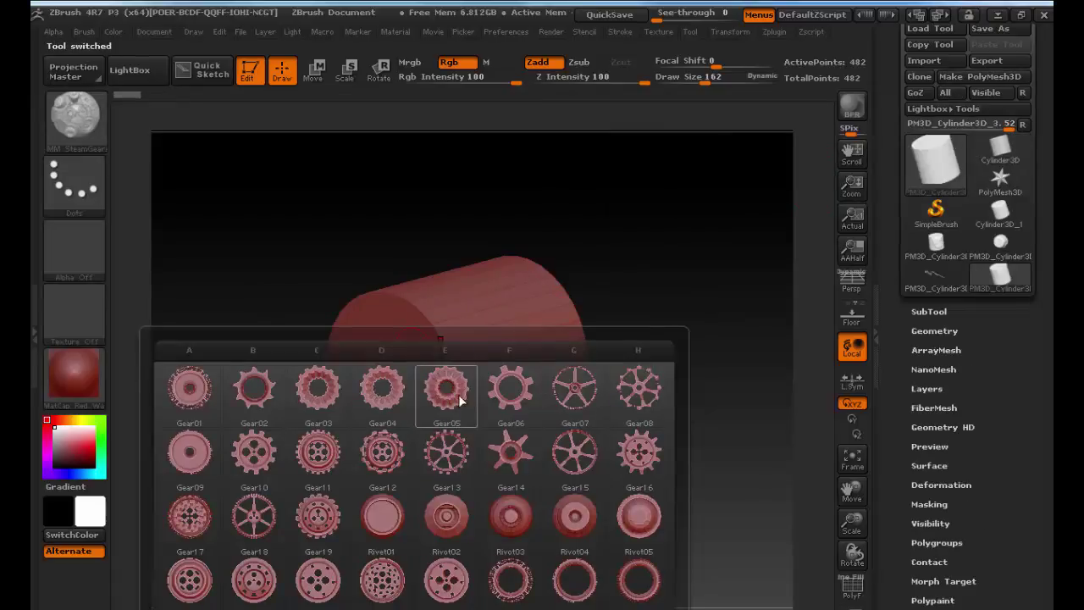
{"action": "left_click", "coordinate": [262, 546]}
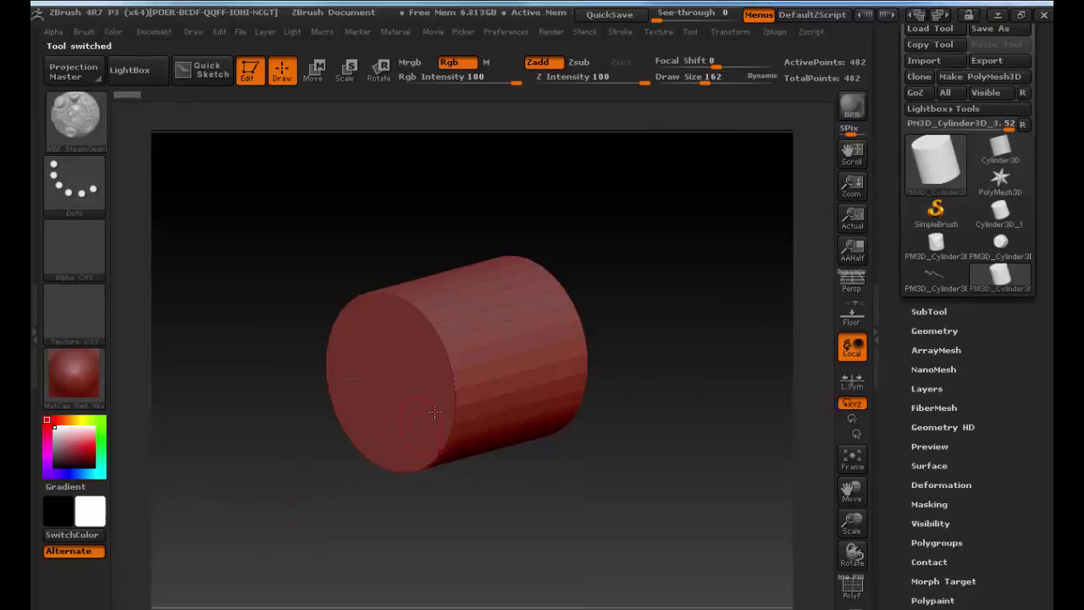
{"action": "left_click_drag", "start_coordinate": [491, 331], "coordinate": [556, 355]}
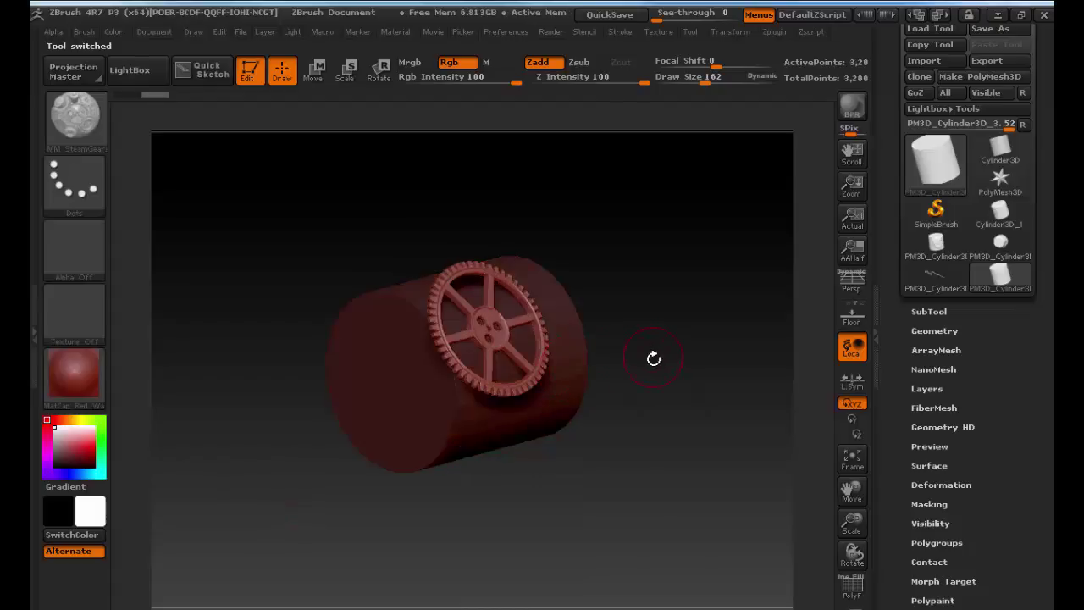
{"action": "left_click_drag", "start_coordinate": [653, 358], "coordinate": [608, 379]}
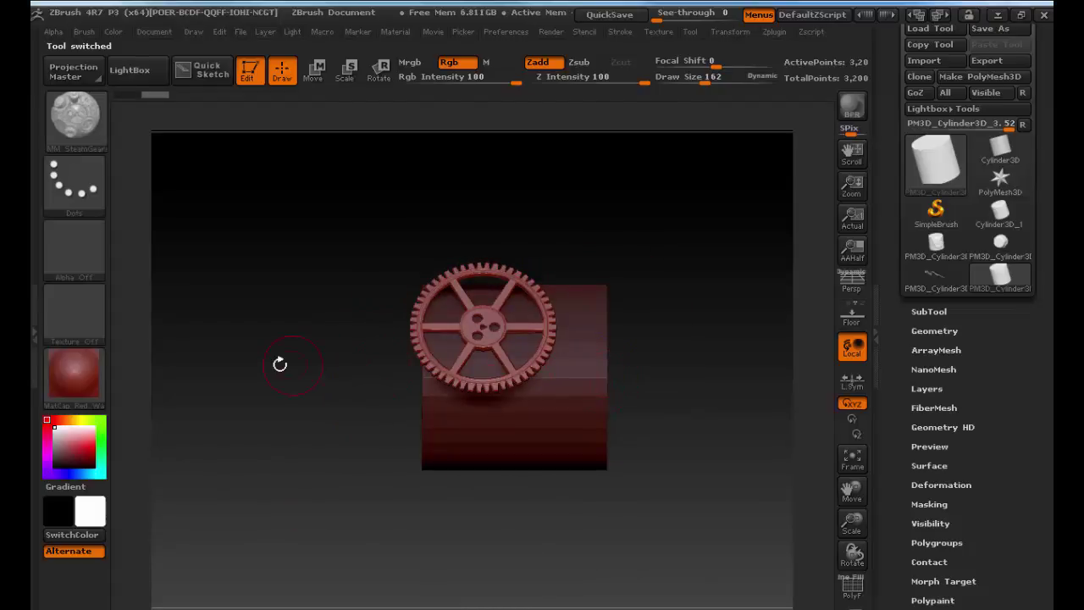
Step: Switch to the web browser and search for the 3D artist Meats Meier
{"action": "key", "text": "super"}
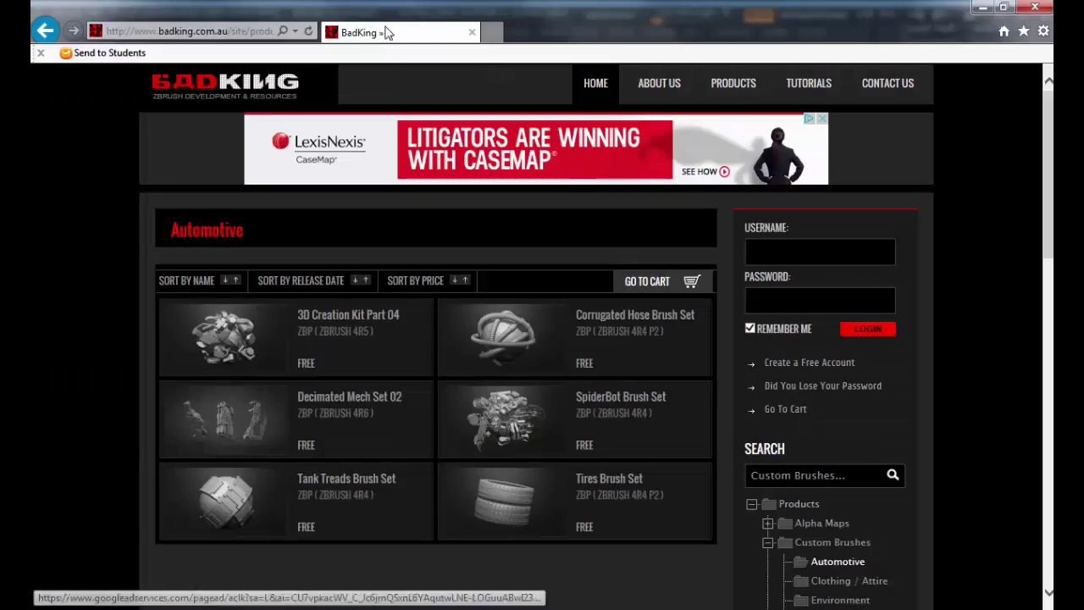
{"action": "left_click", "coordinate": [222, 31]}
{"action": "type", "text": "meats m"}
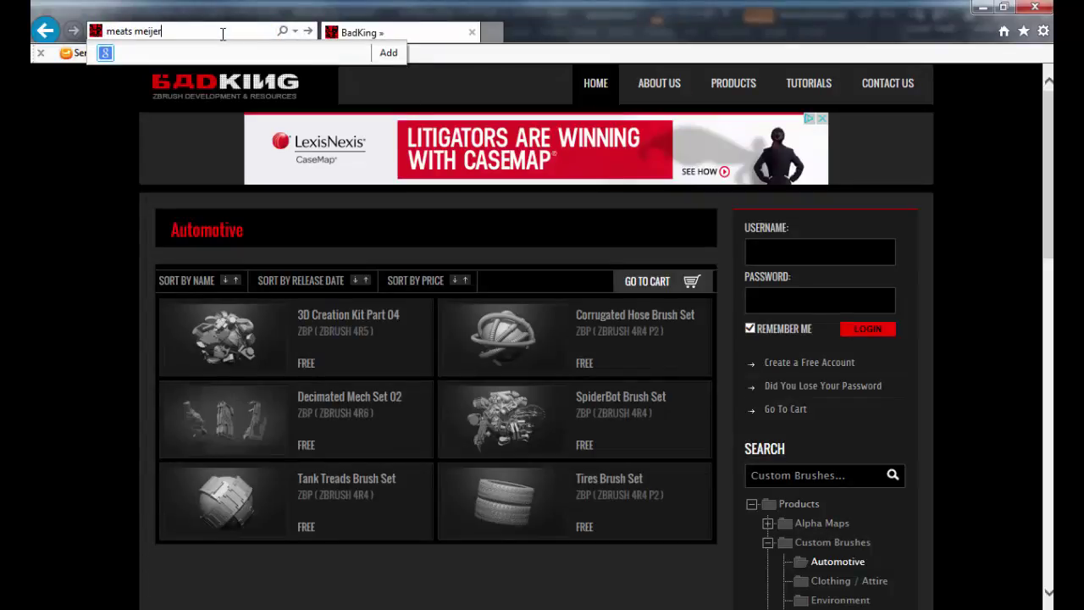
{"action": "type", "text": "e"}
{"action": "key", "text": "BackSpace"}
{"action": "type", "text": "i"}
{"action": "key", "text": "Return"}
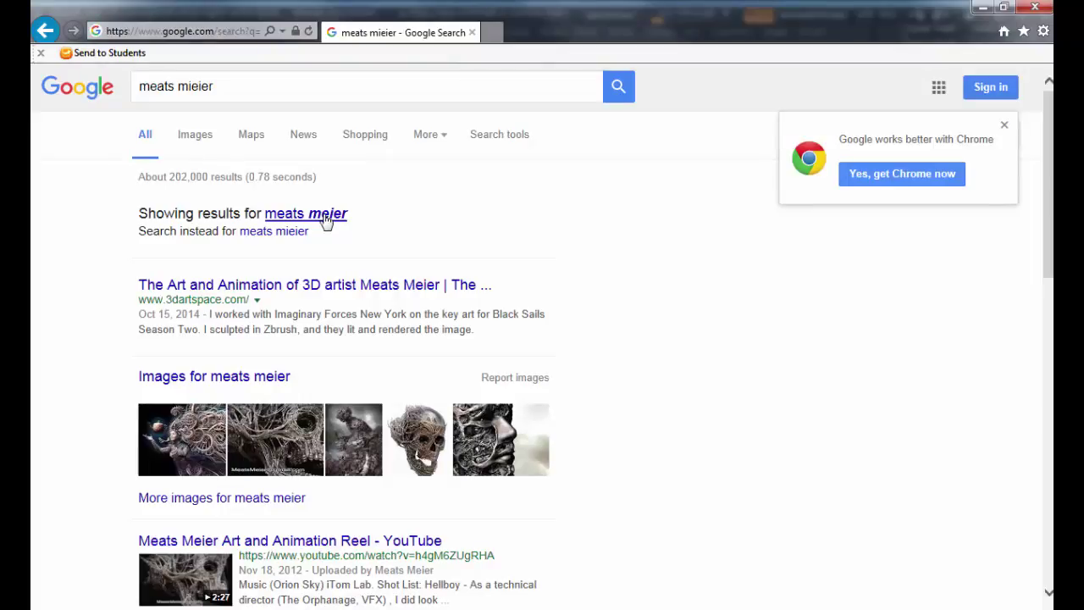
Step: Show the image results for the artist and examine the enlarged sculptures built from many repeated inserted parts
{"action": "left_click", "coordinate": [212, 145]}
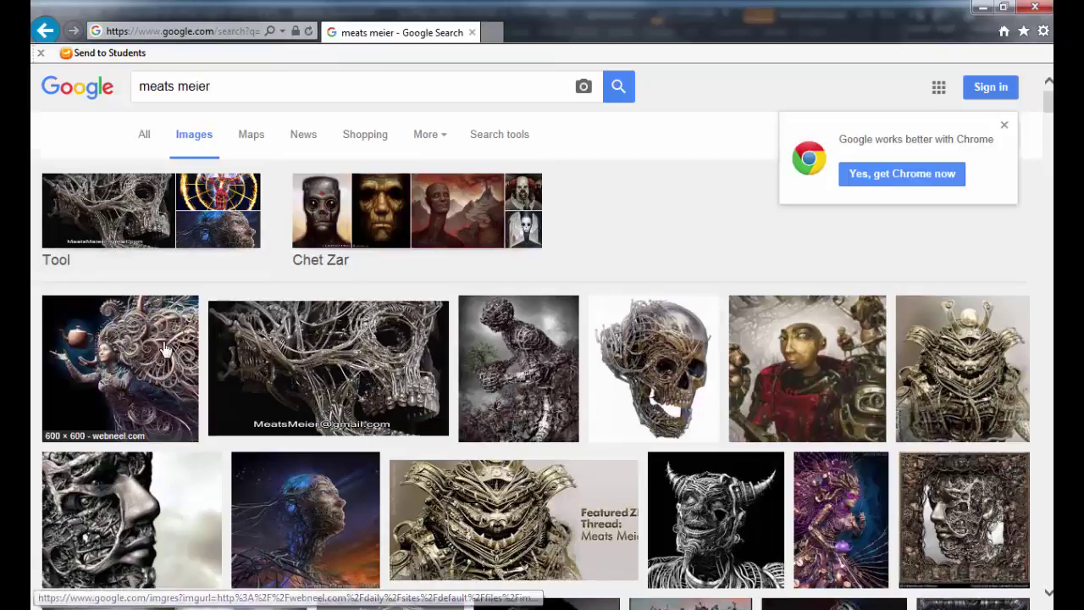
{"action": "left_click", "coordinate": [165, 350]}
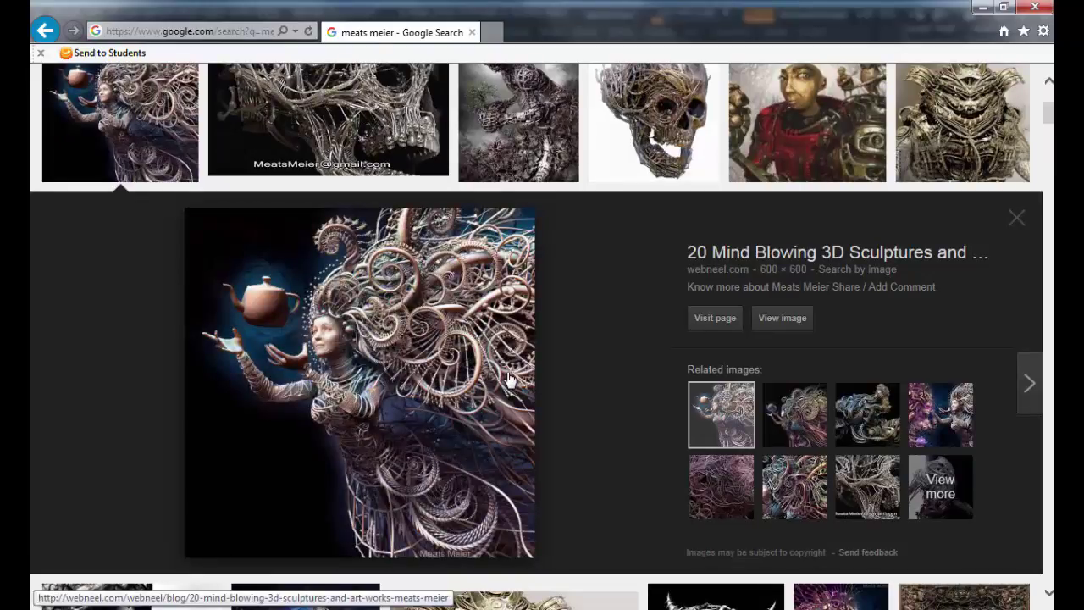
{"action": "key", "text": "Right"}
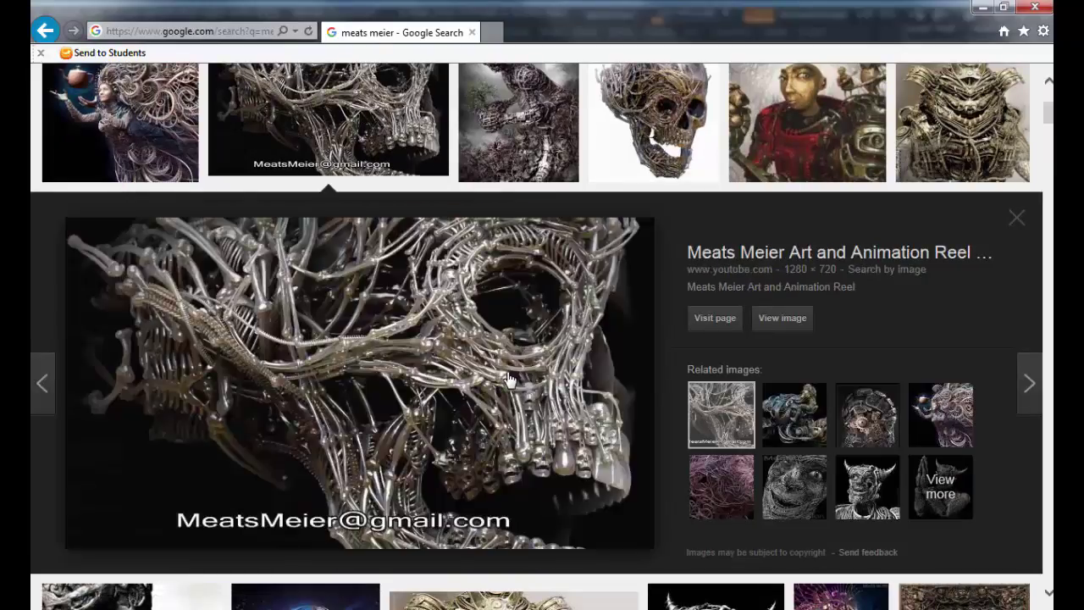
{"action": "key", "text": "Right"}
{"action": "key", "text": "Left"}
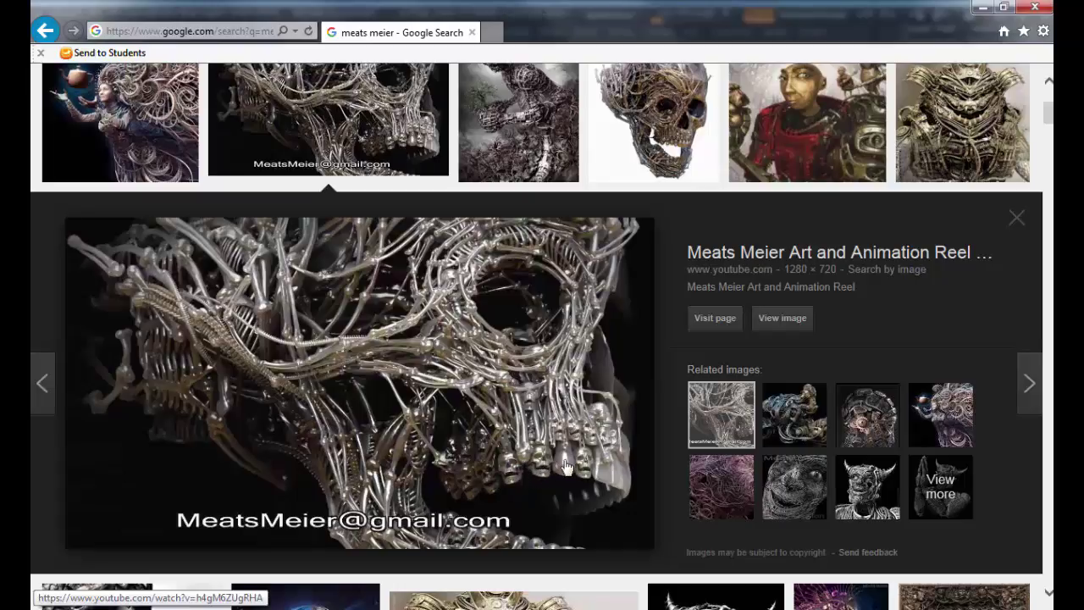
{"action": "key", "text": "Right"}
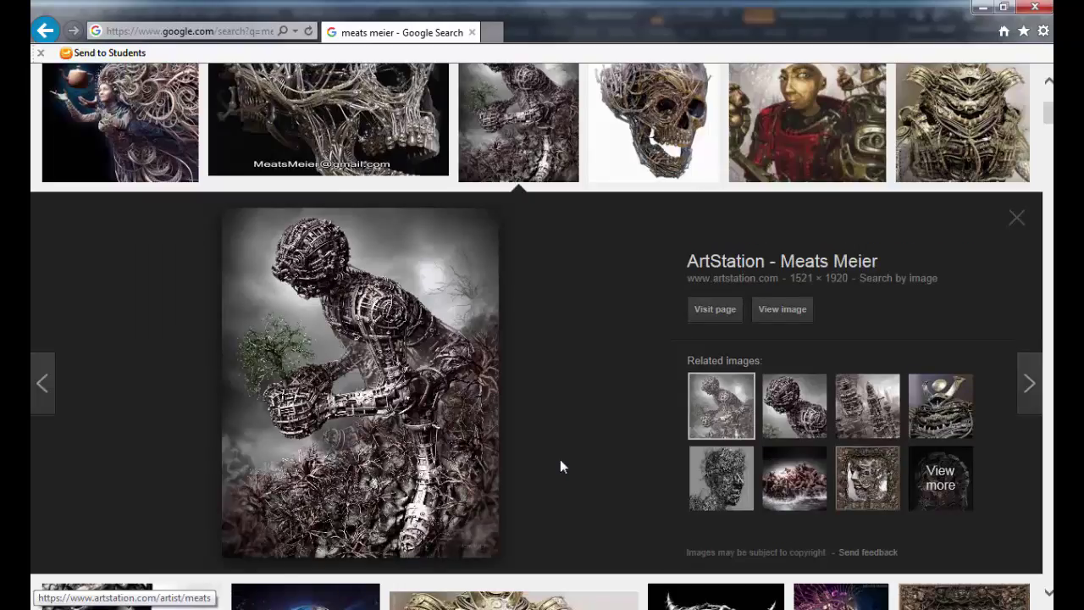
Step: Browse further enlarged Meats Meier image results, including the wire-style face, and close the web browser
{"action": "key", "text": "Right"}
{"action": "key", "text": "Right"}
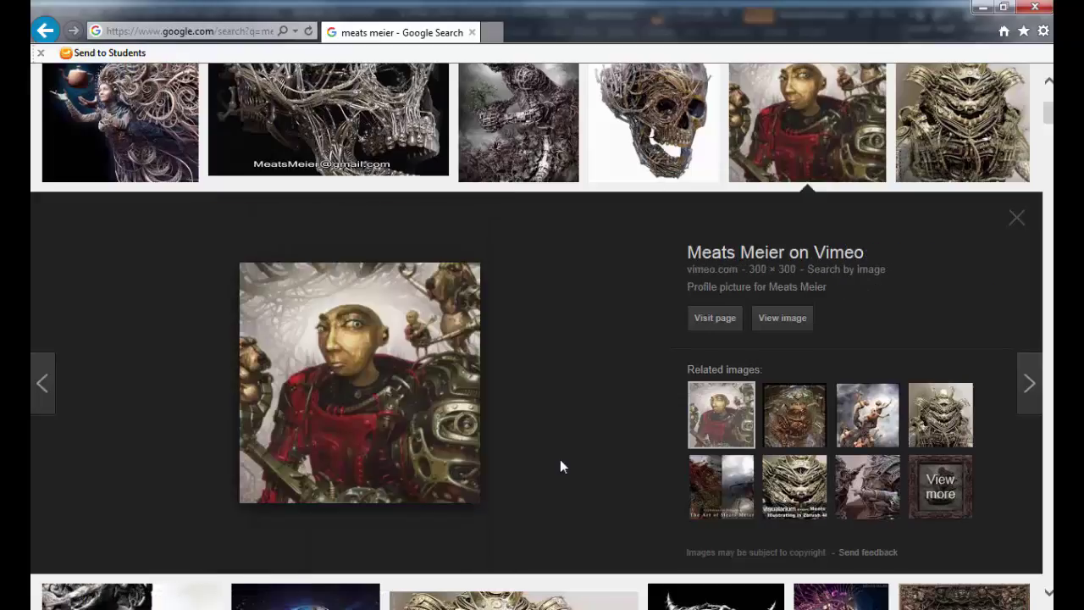
{"action": "key", "text": "Right"}
{"action": "key", "text": "Right"}
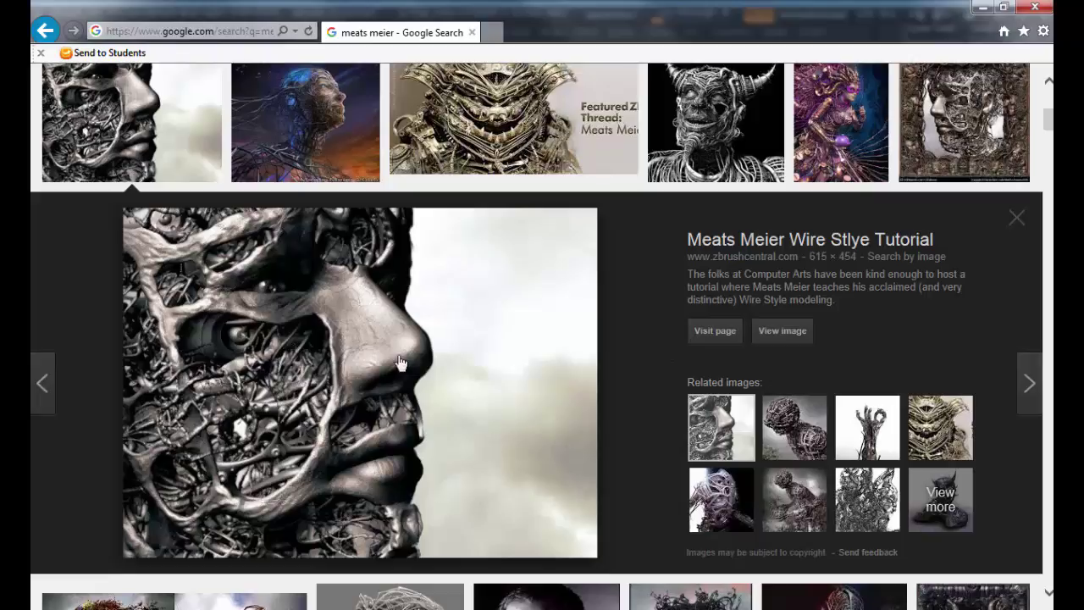
{"action": "left_click", "coordinate": [1036, 11]}
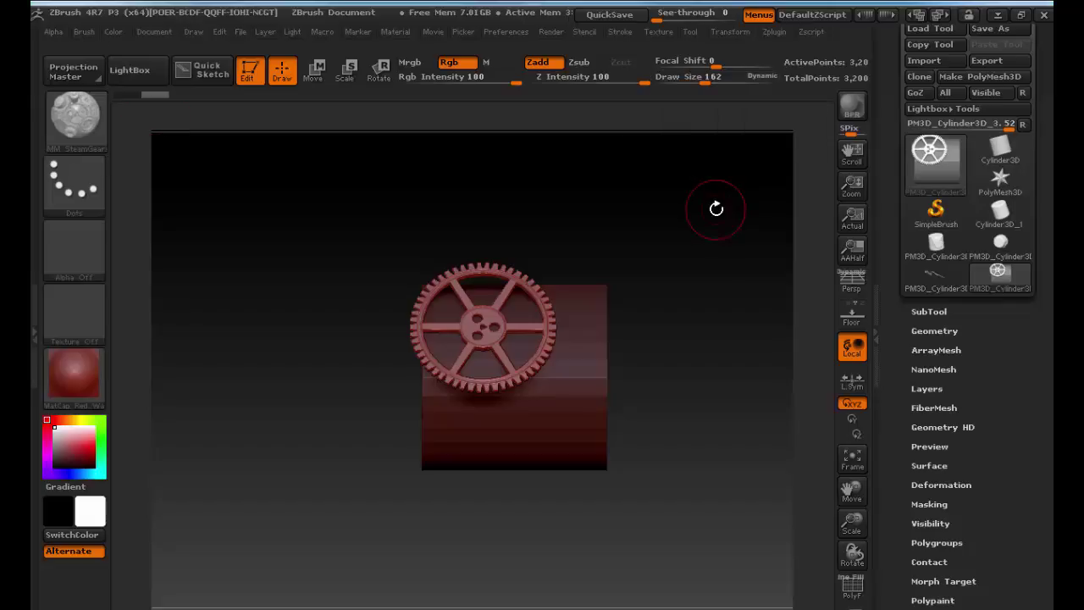
Step: Create a new blank ZBrush document to replace the one showing the cylinder and gear
{"action": "left_click", "coordinate": [145, 32]}
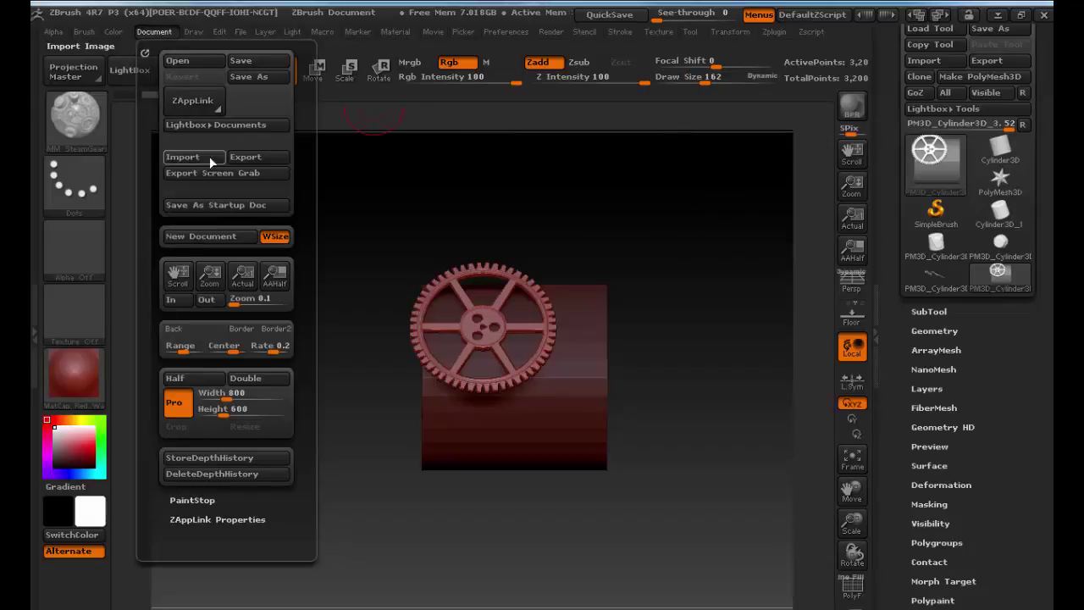
{"action": "left_click", "coordinate": [208, 237]}
{"action": "left_click", "coordinate": [600, 368]}
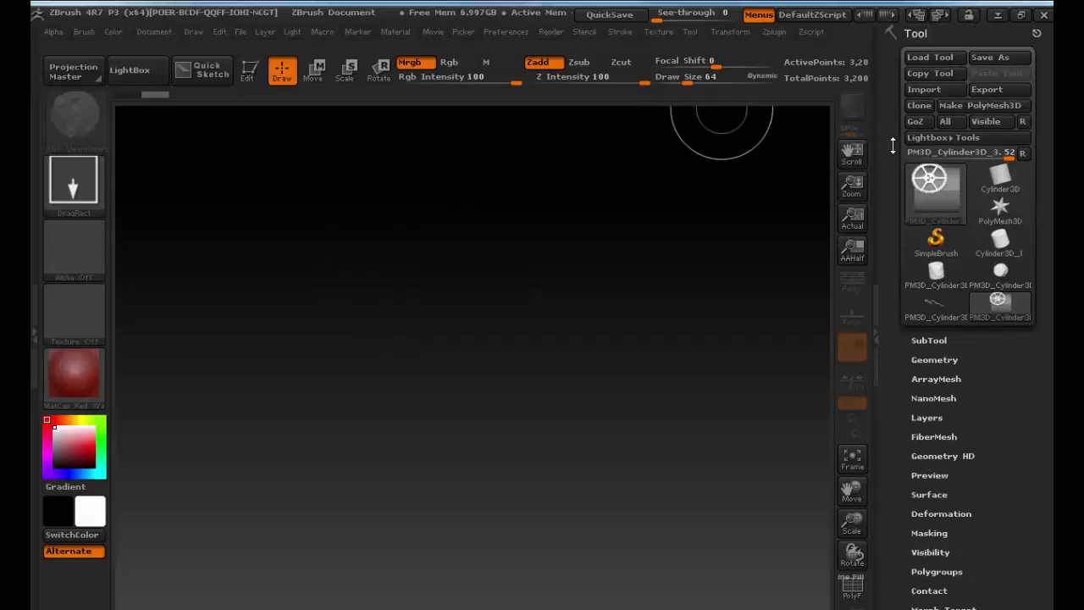
Step: Check which 3D file formats can be imported as a mesh and leave the import without choosing a file
{"action": "left_click", "coordinate": [932, 91]}
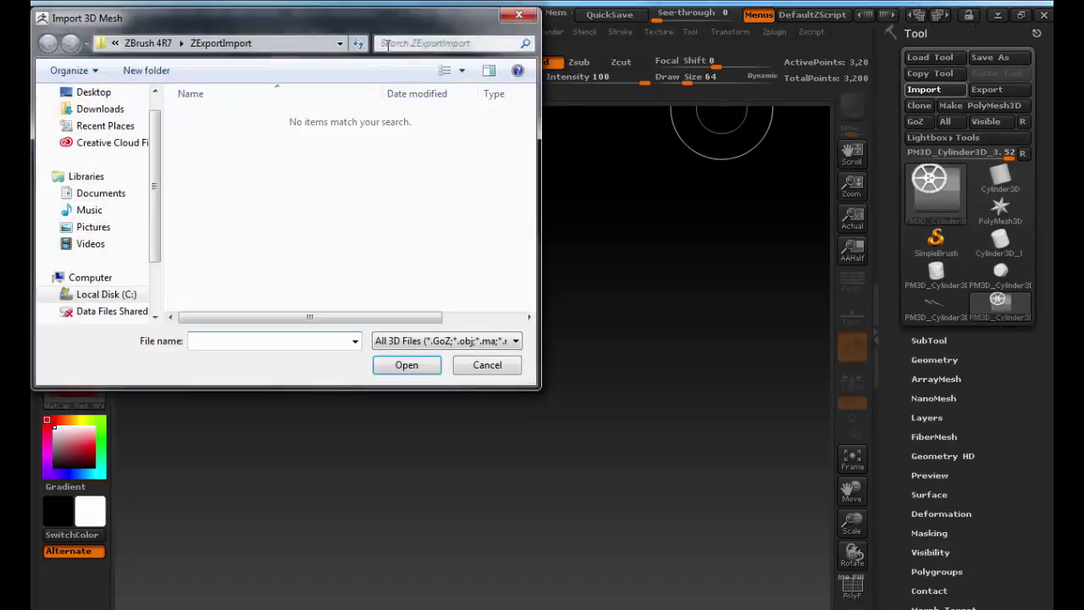
{"action": "left_click", "coordinate": [448, 340]}
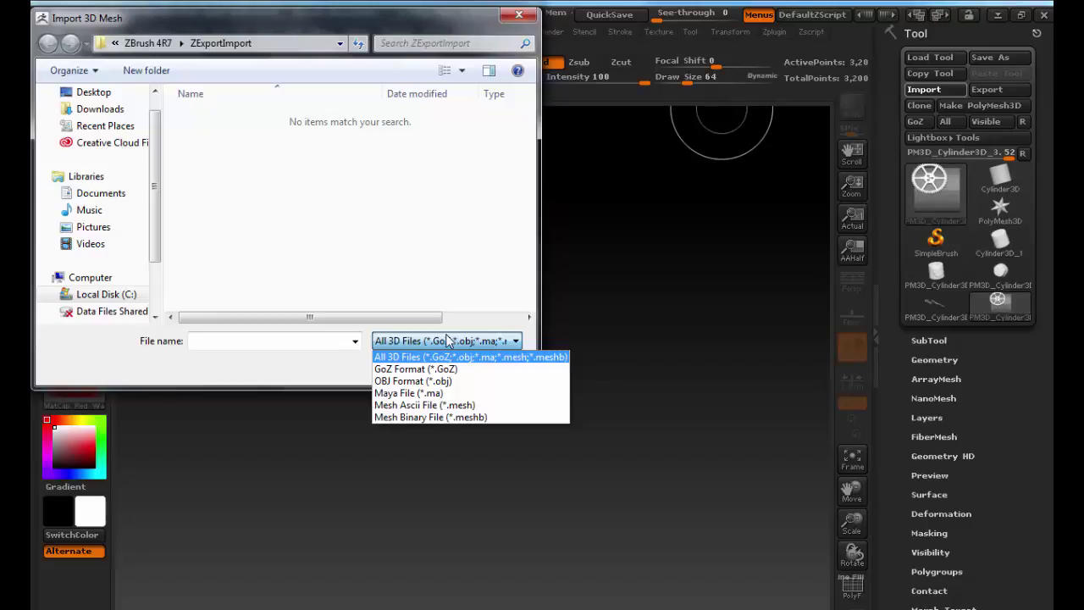
{"action": "key", "text": "Escape"}
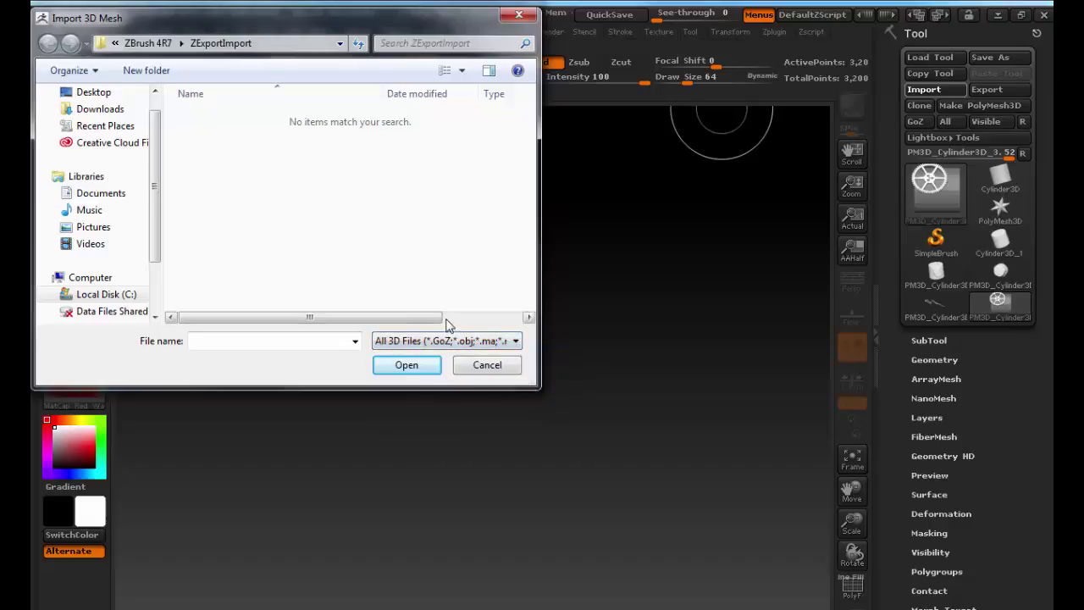
{"action": "key", "text": "Escape"}
Step: Switch to Autodesk Maya
{"action": "key", "text": "alt+Tab"}
{"action": "key", "text": "alt+Tab"}
{"action": "key", "text": "alt+Tab"}
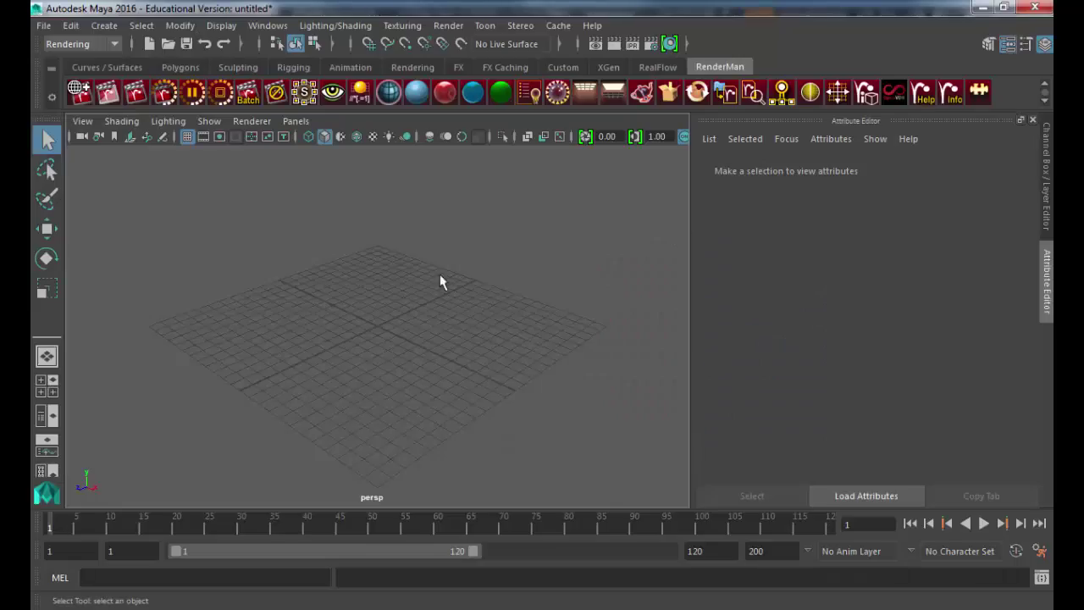
{"action": "left_click", "coordinate": [43, 26]}
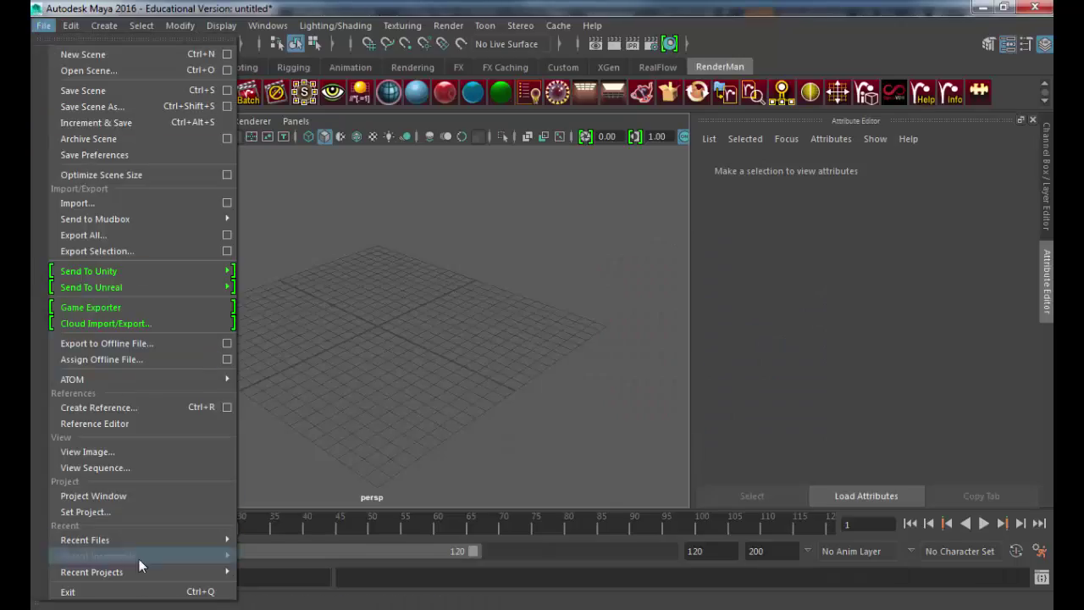
{"action": "mouse_move", "coordinate": [200, 573]}
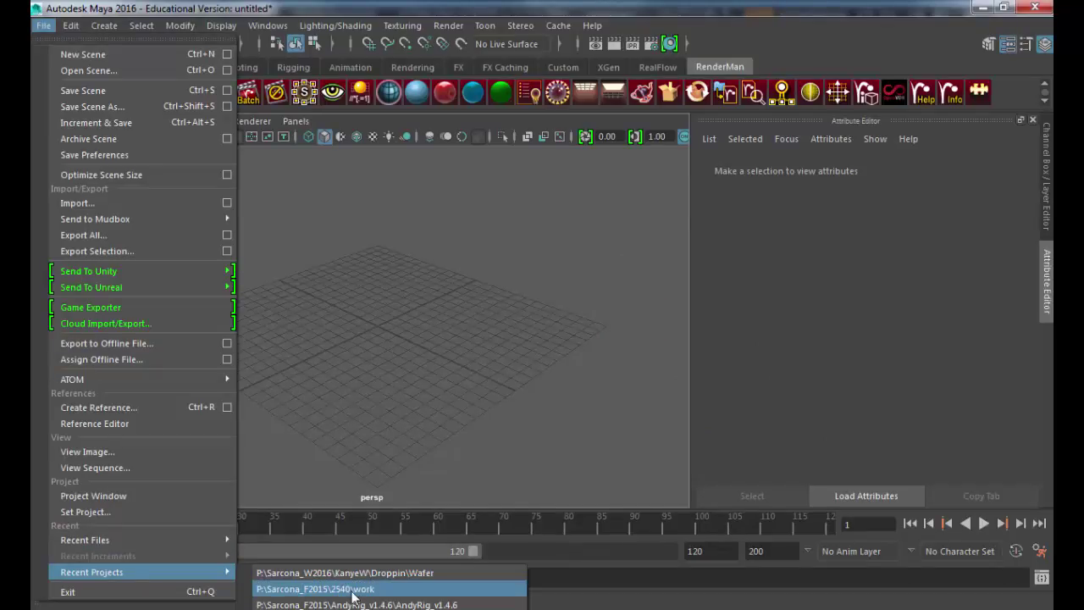
{"action": "left_click", "coordinate": [348, 286]}
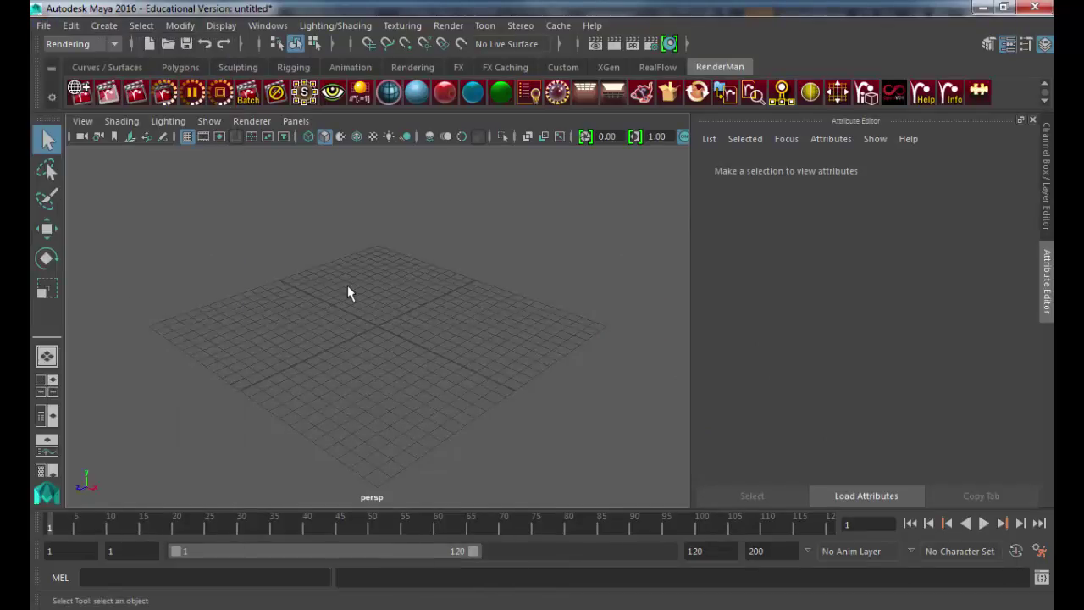
Step: Open the BaseHead_02.mb character scene from the project's scenes folder without saving the untitled scene
{"action": "key", "text": "ctrl+o"}
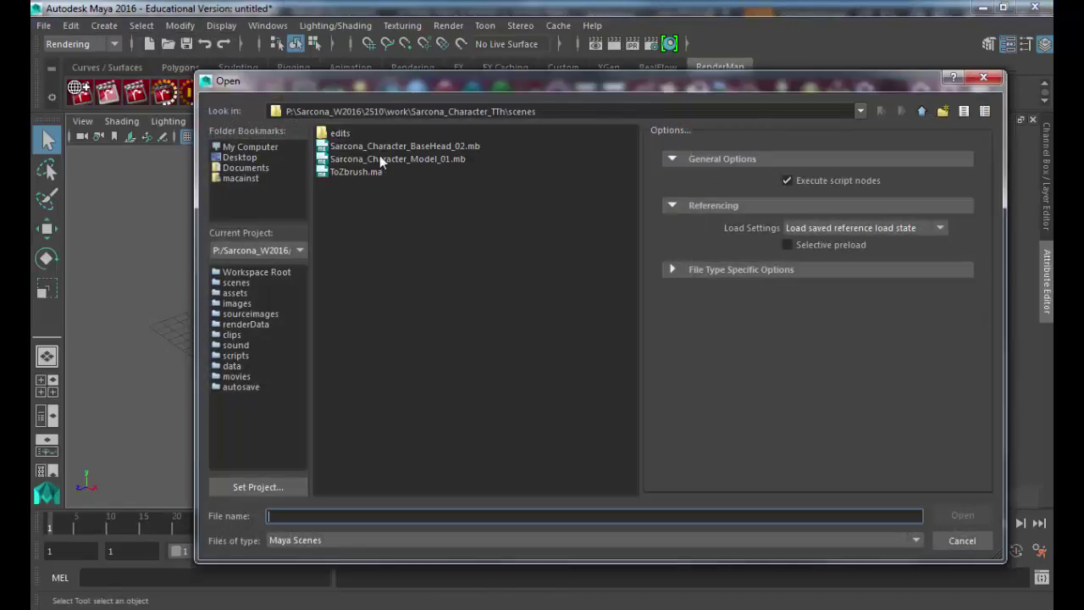
{"action": "left_click", "coordinate": [381, 146]}
{"action": "key", "text": "Return"}
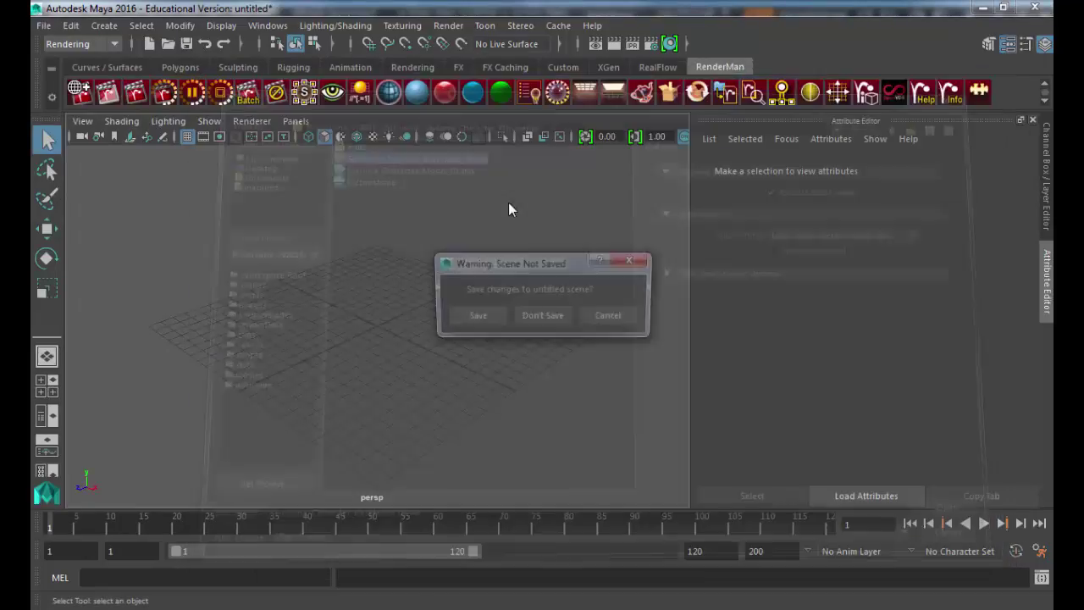
{"action": "left_click", "coordinate": [532, 311]}
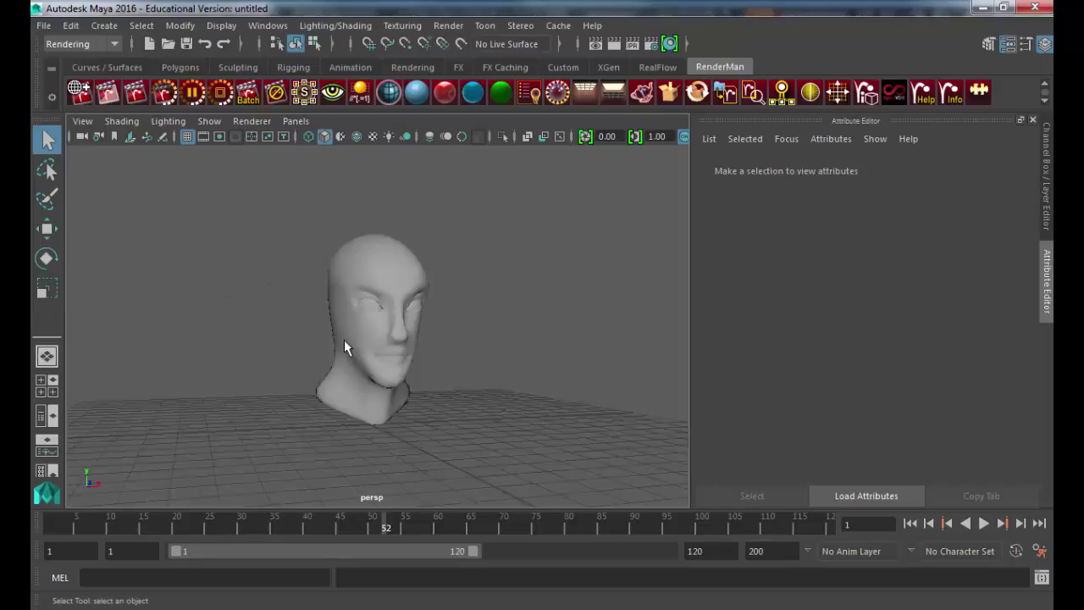
Step: Select the whole head with its eyes, compare the smooth preview with the low-poly display, and leave it unsmoothed
{"action": "left_click_drag", "start_coordinate": [432, 345], "coordinate": [240, 345], "text": "alt"}
{"action": "right_click_drag", "start_coordinate": [239, 345], "coordinate": [236, 288], "text": "alt"}
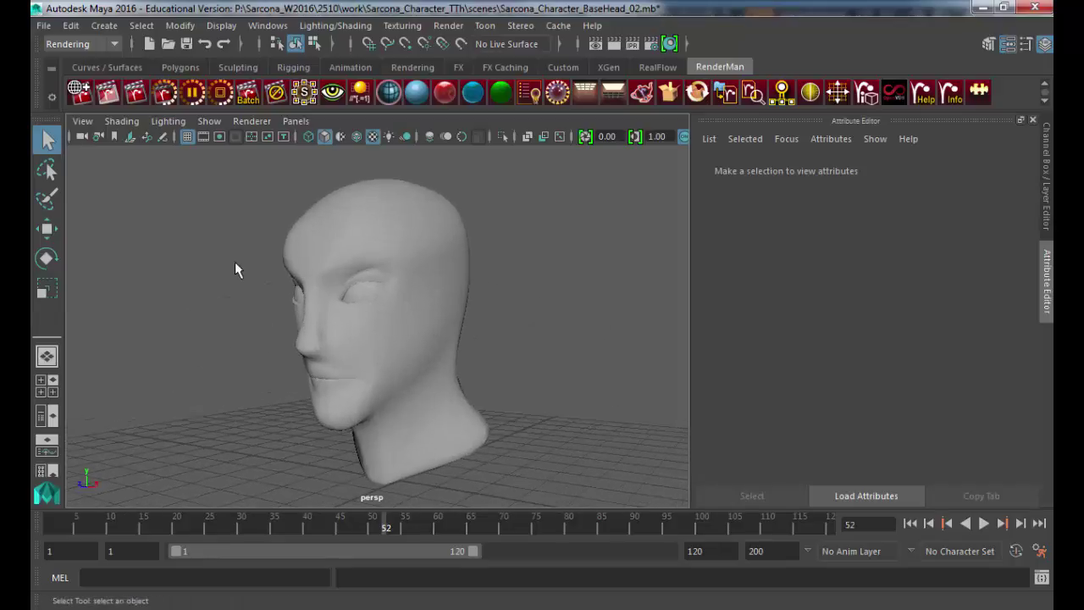
{"action": "left_click_drag", "start_coordinate": [235, 246], "coordinate": [501, 452]}
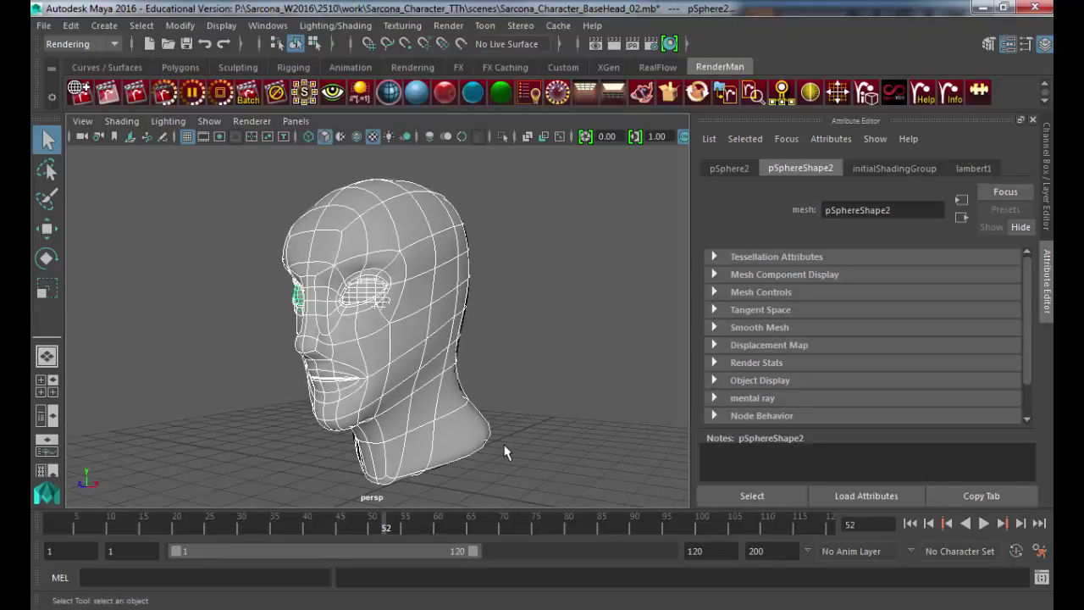
{"action": "key", "text": "1"}
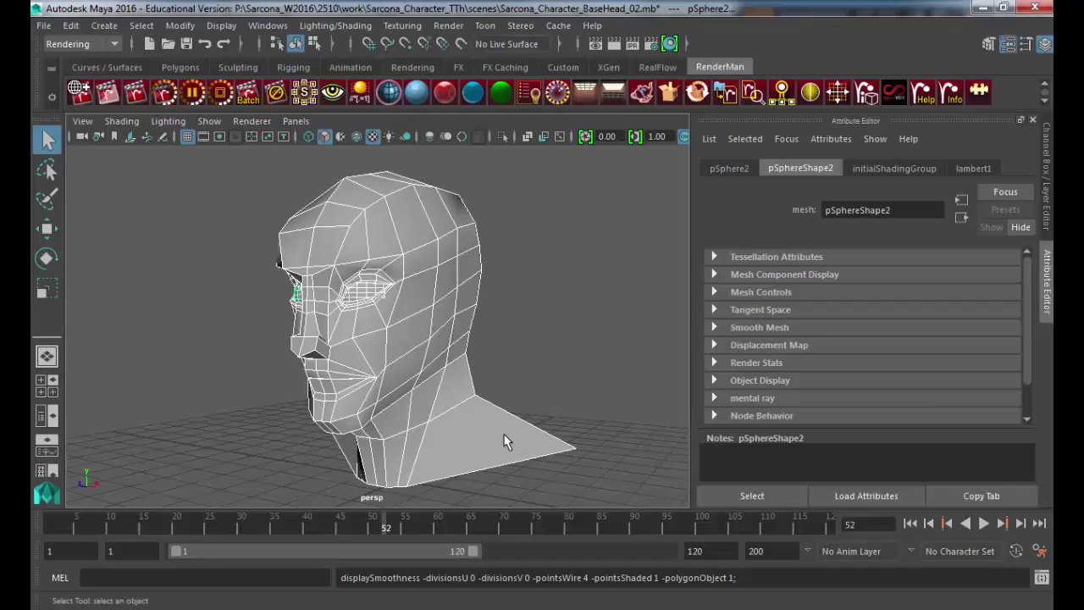
{"action": "key", "text": "3"}
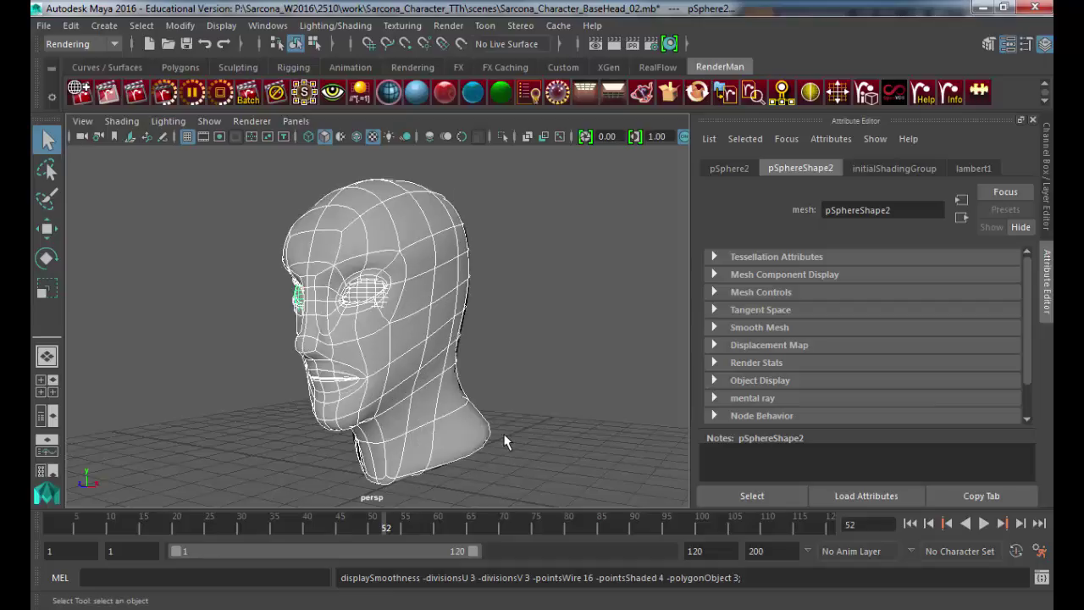
{"action": "key", "text": "1"}
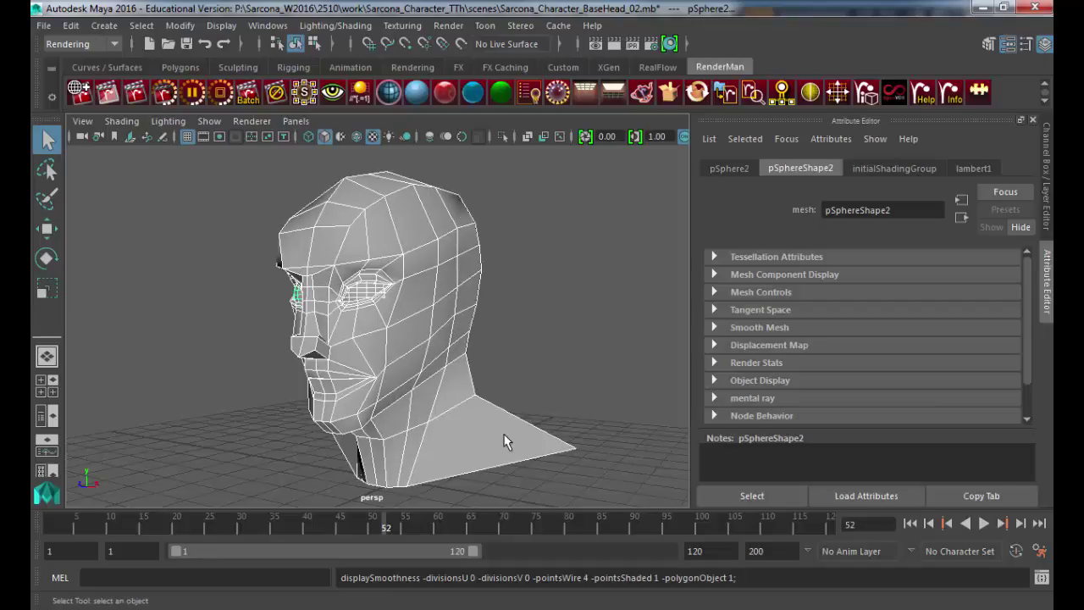
{"action": "key", "text": "3"}
{"action": "key", "text": "1"}
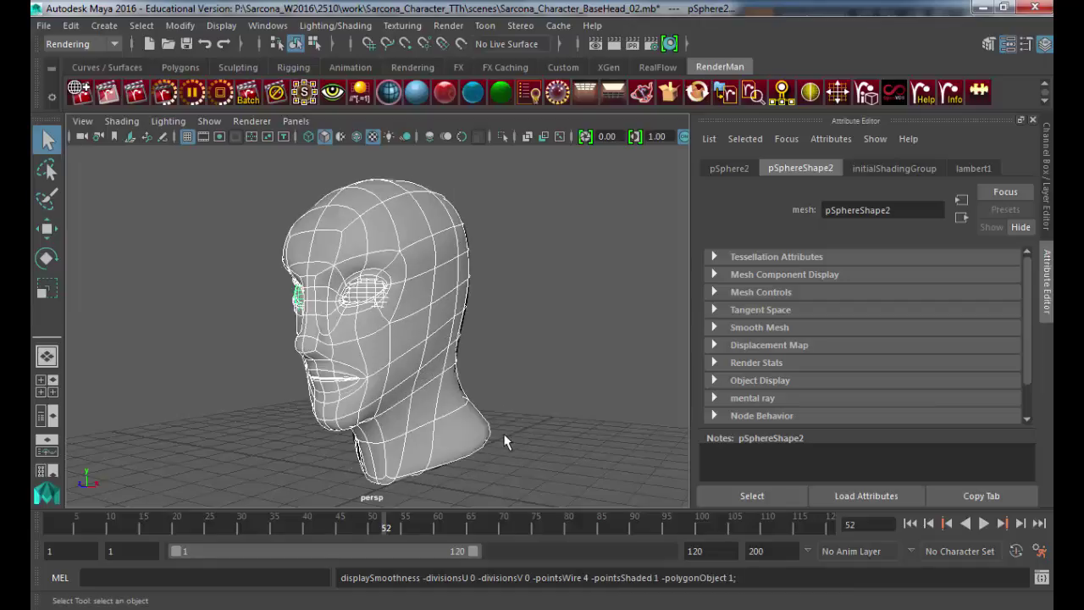
Step: Check the OBJexport file type in the options for exporting the selection and leave without exporting
{"action": "left_click", "coordinate": [42, 26]}
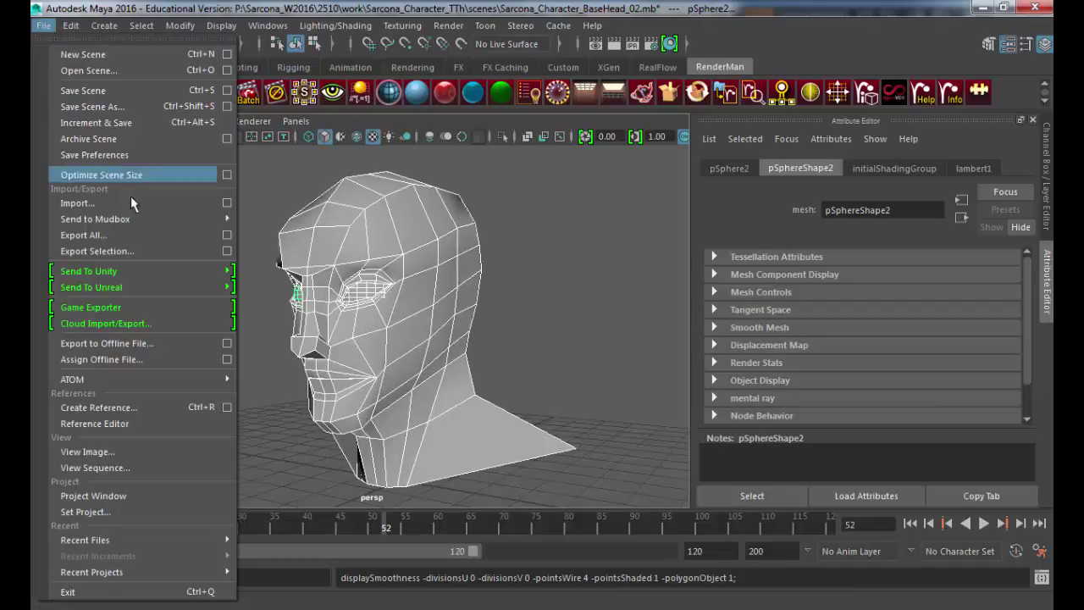
{"action": "left_click", "coordinate": [144, 251]}
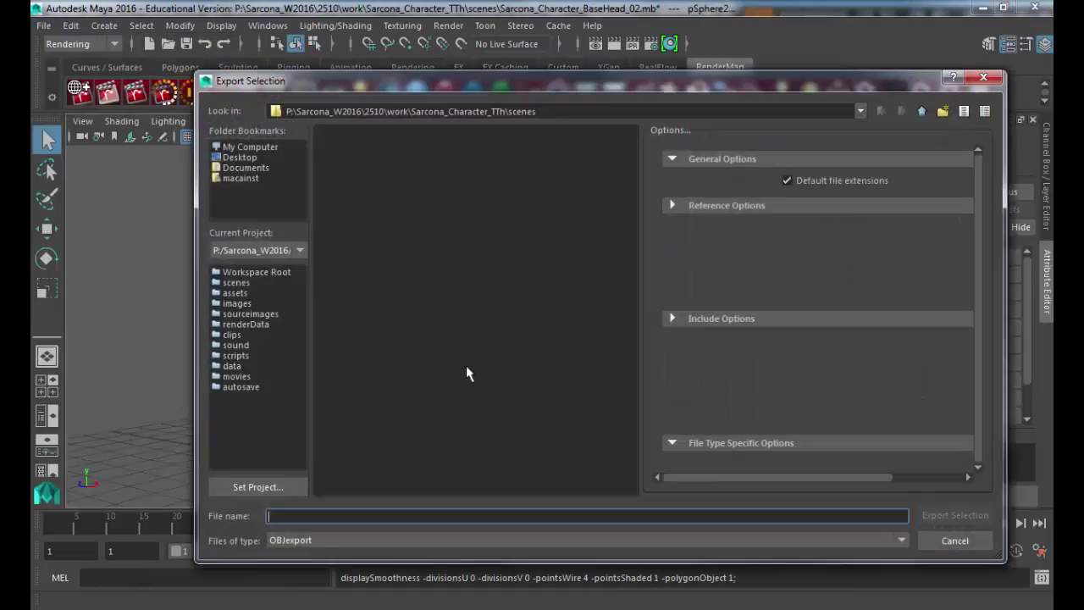
{"action": "left_click", "coordinate": [343, 542]}
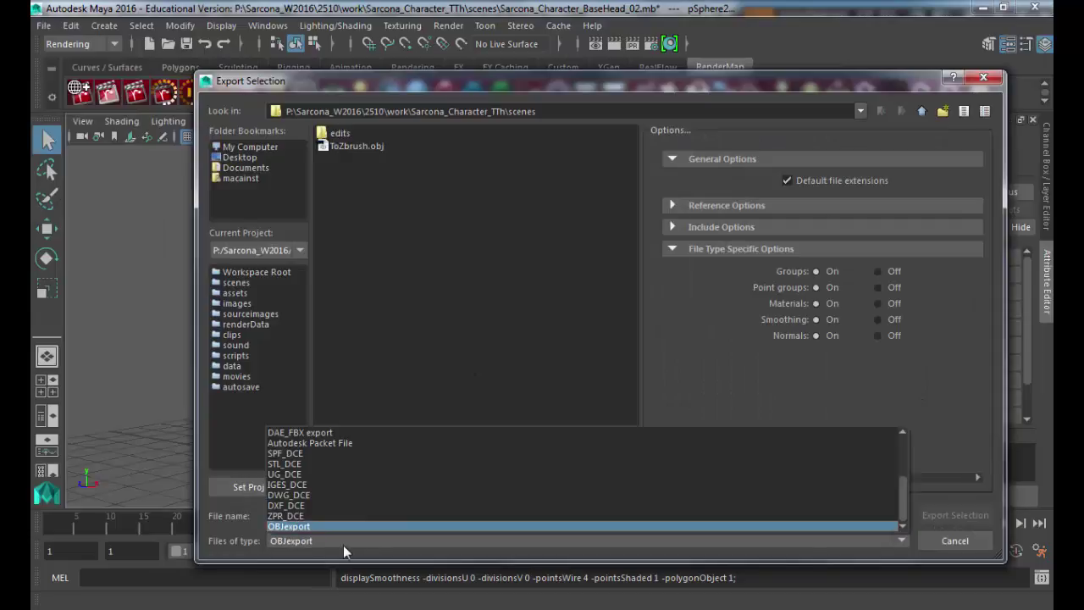
{"action": "left_click", "coordinate": [298, 527]}
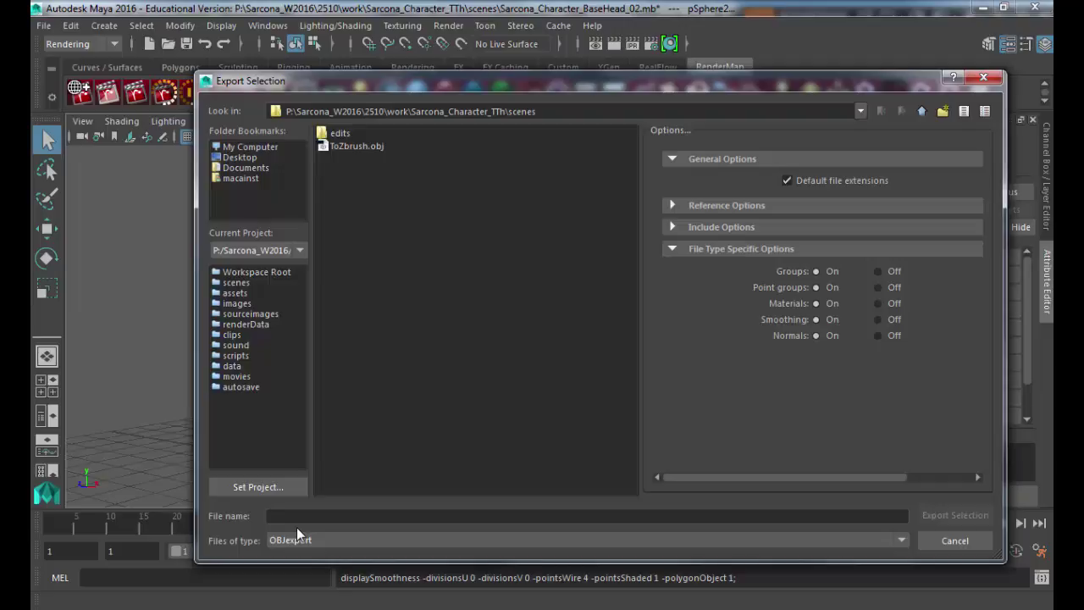
{"action": "key", "text": "Escape"}
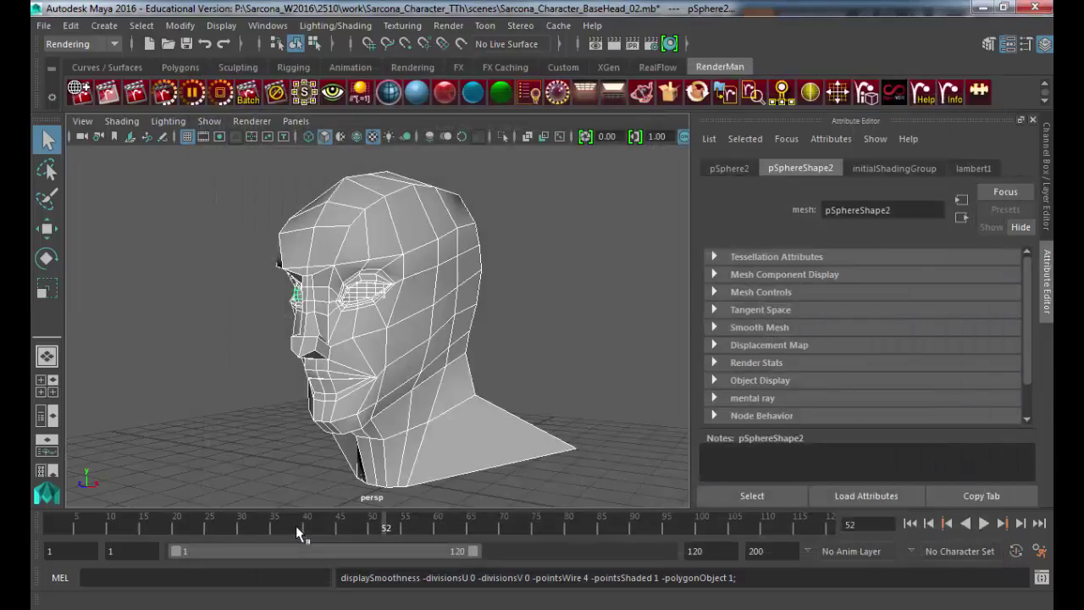
Step: Check in the Plug-in Manager whether objExport.mll is loaded and set to auto load
{"action": "left_click", "coordinate": [267, 26]}
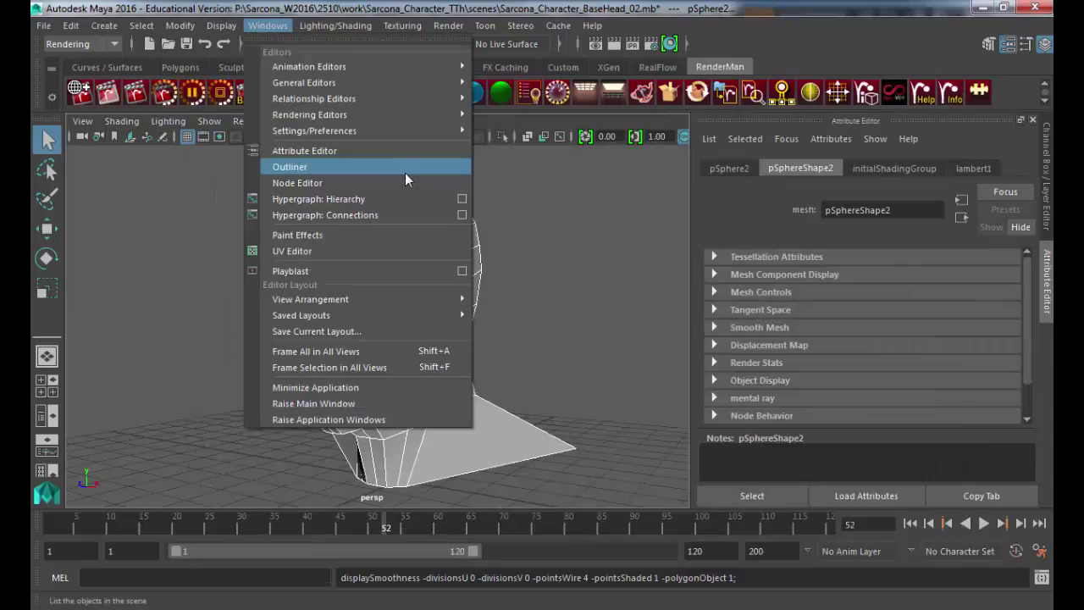
{"action": "mouse_move", "coordinate": [413, 131]}
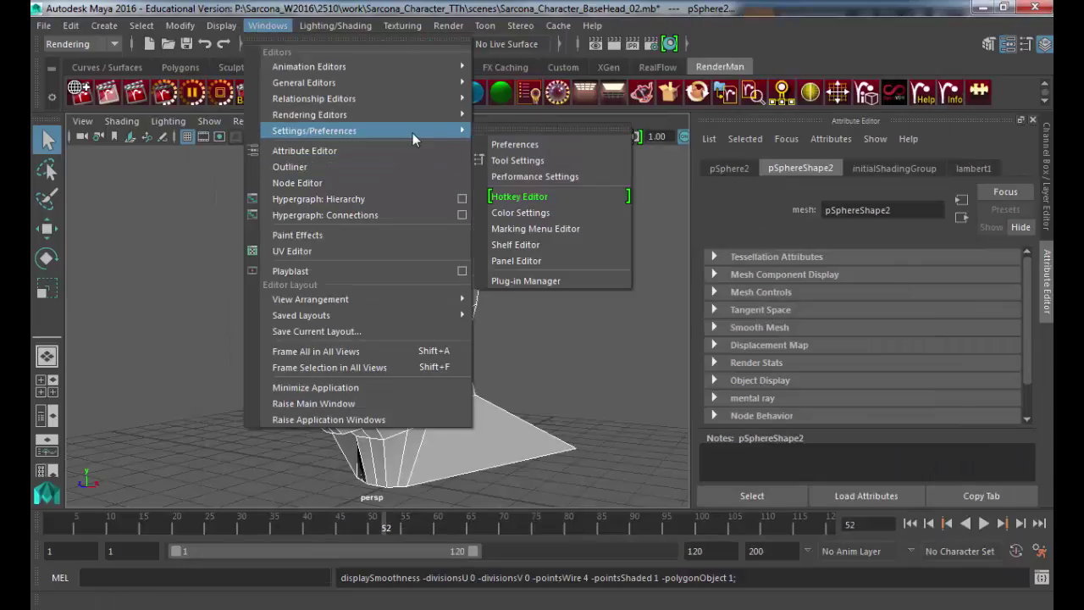
{"action": "left_click", "coordinate": [548, 281]}
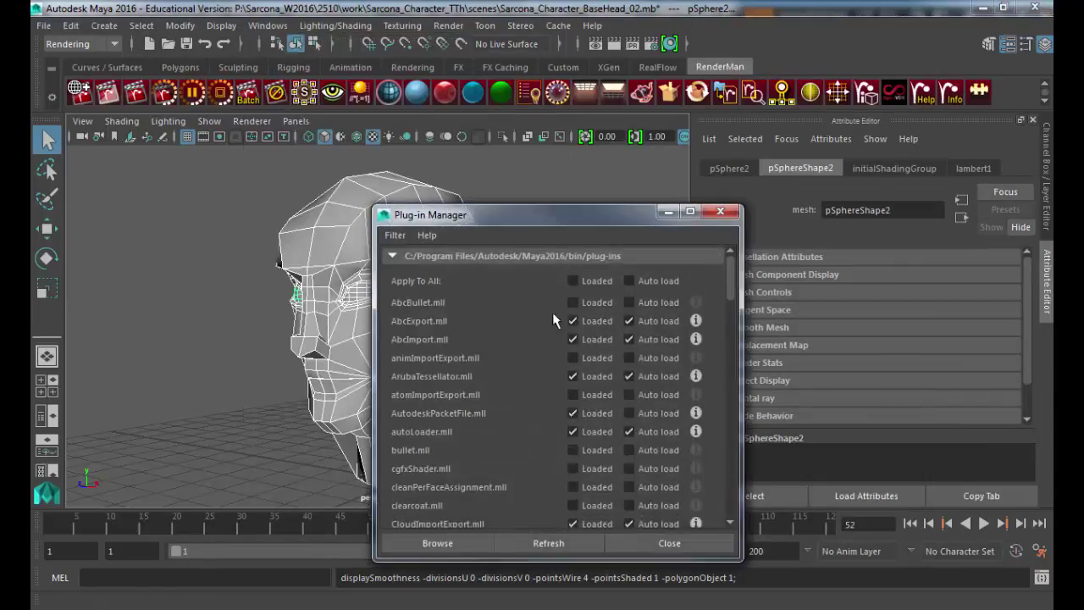
{"action": "scroll", "coordinate": [576, 365], "scroll_direction": "down", "scroll_amount": 3}
{"action": "scroll", "coordinate": [585, 376], "scroll_direction": "down", "scroll_amount": 4}
{"action": "scroll", "coordinate": [404, 429], "scroll_direction": "down", "scroll_amount": 1}
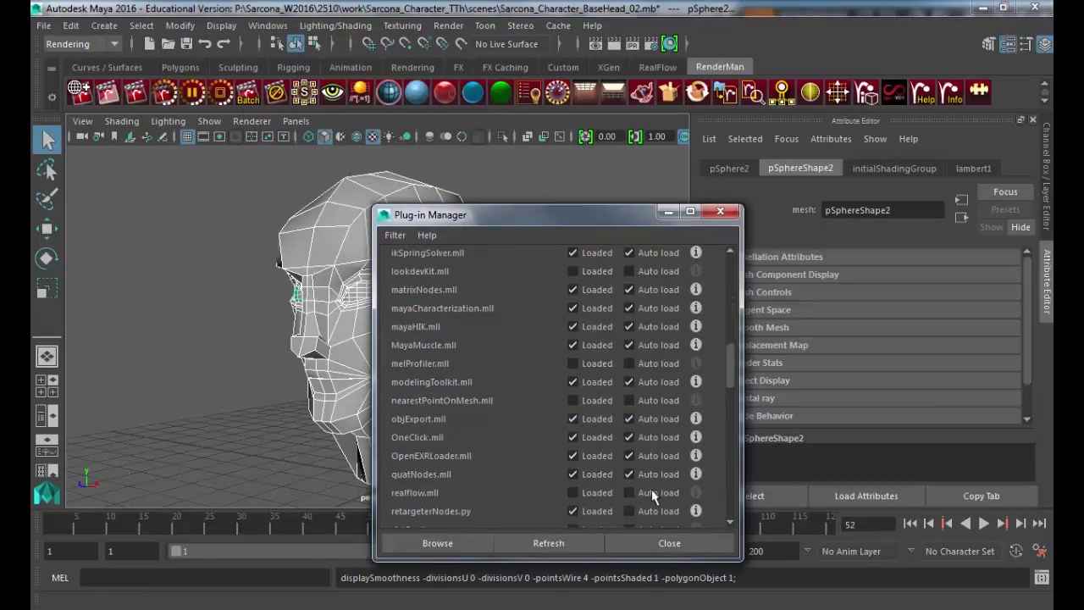
{"action": "left_click", "coordinate": [651, 547]}
Step: Export the selected head as an OBJ file named SendThisFaceToZbrush in the scenes folder and switch back to ZBrush
{"action": "left_click", "coordinate": [43, 25]}
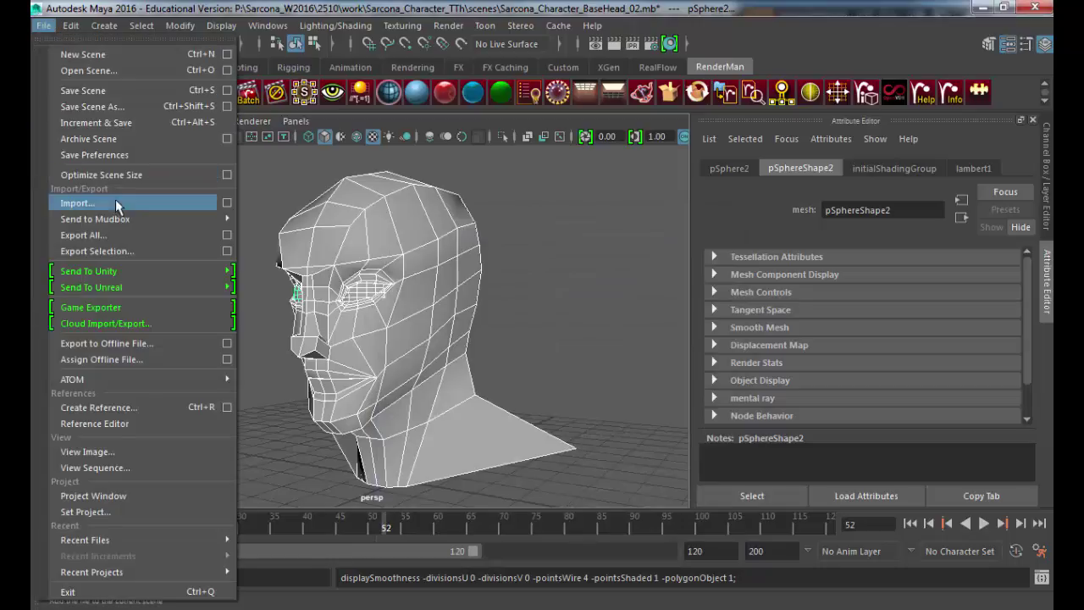
{"action": "left_click", "coordinate": [117, 251]}
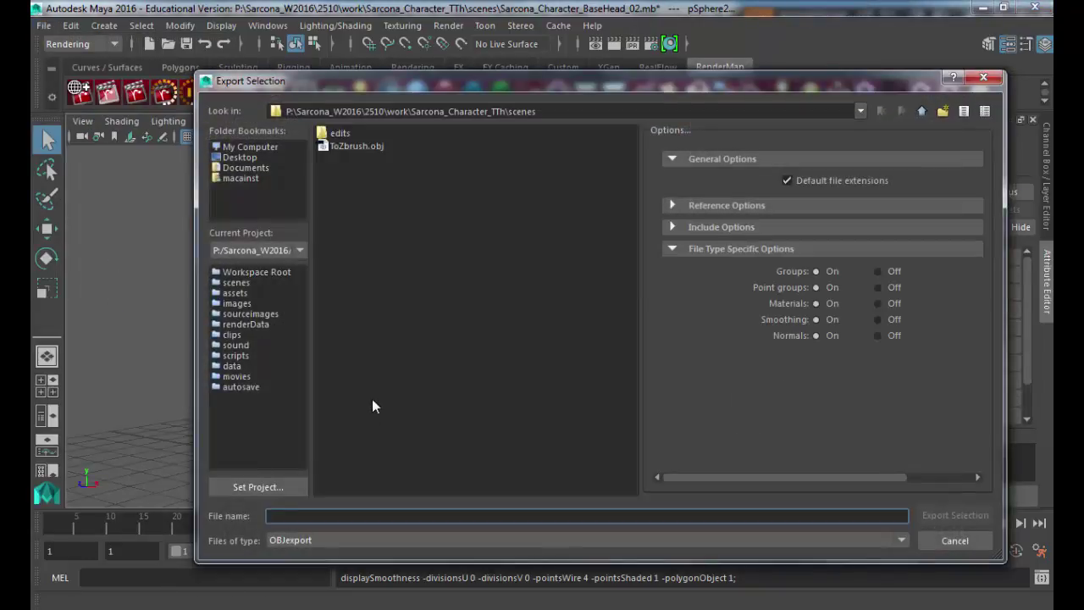
{"action": "type", "text": "SendThisFac"}
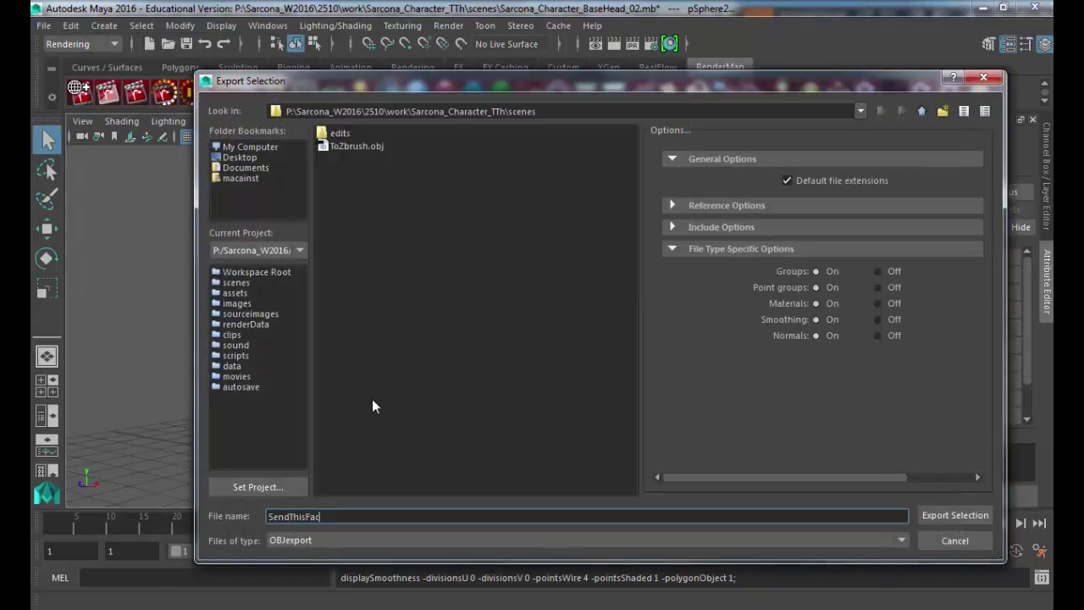
{"action": "type", "text": "eToZbrush"}
{"action": "left_click", "coordinate": [956, 515]}
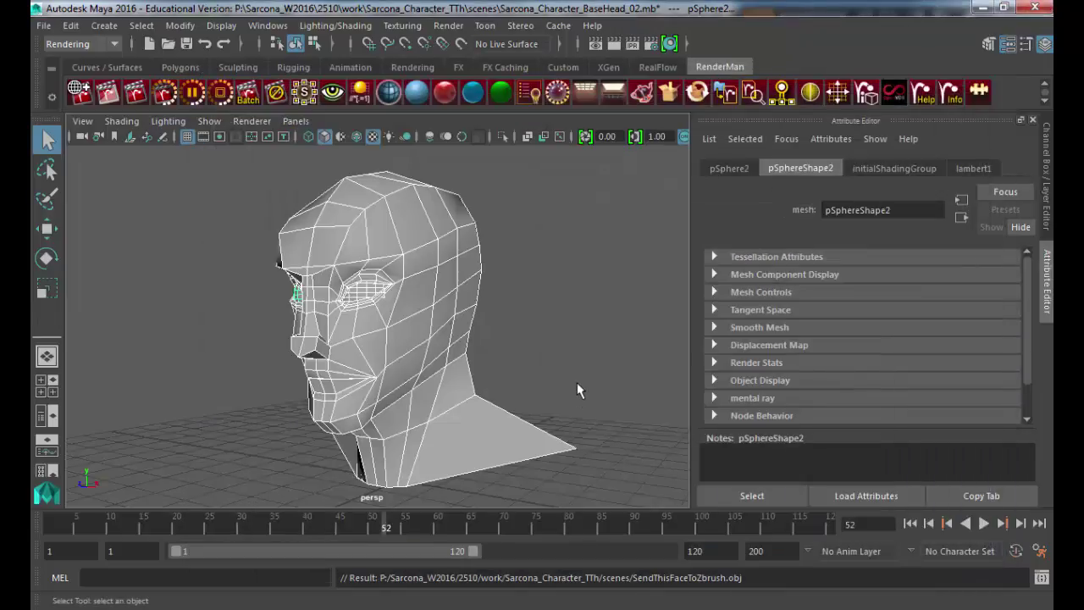
{"action": "key", "text": "alt+Tab"}
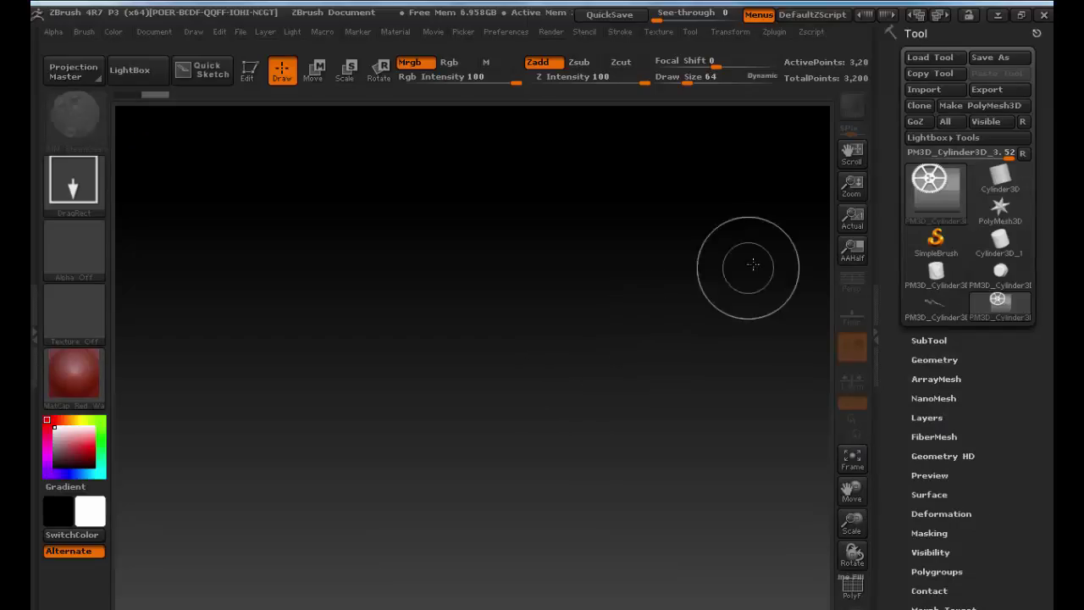
Step: Start importing a 3D mesh and browse to the W2016 course folder on the SAVE (P:) drive
{"action": "left_click", "coordinate": [924, 89]}
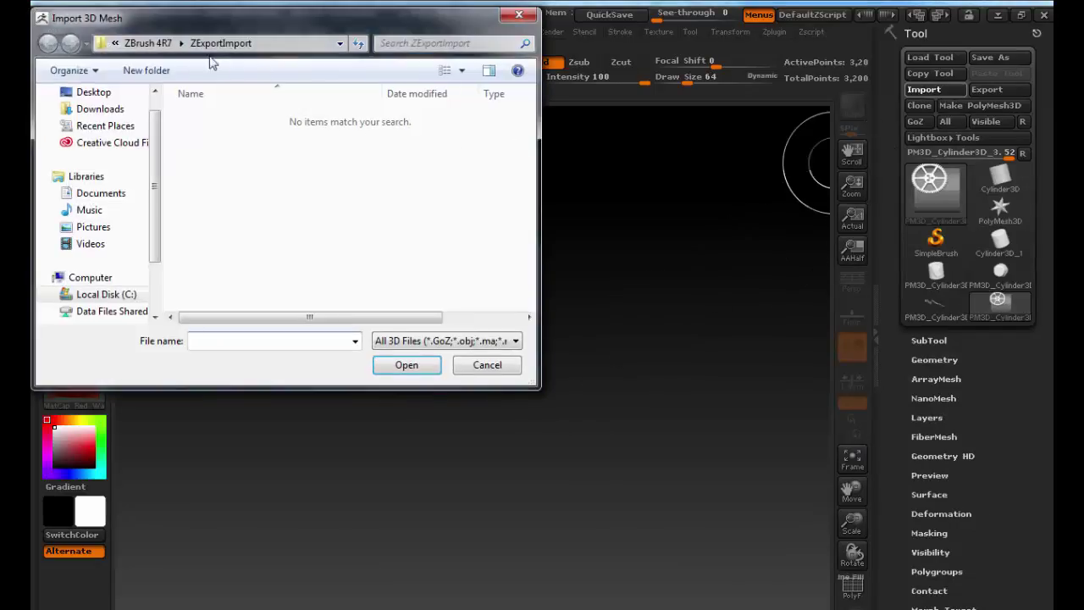
{"action": "scroll", "coordinate": [146, 268], "scroll_direction": "down", "scroll_amount": 2}
{"action": "left_click", "coordinate": [85, 260]}
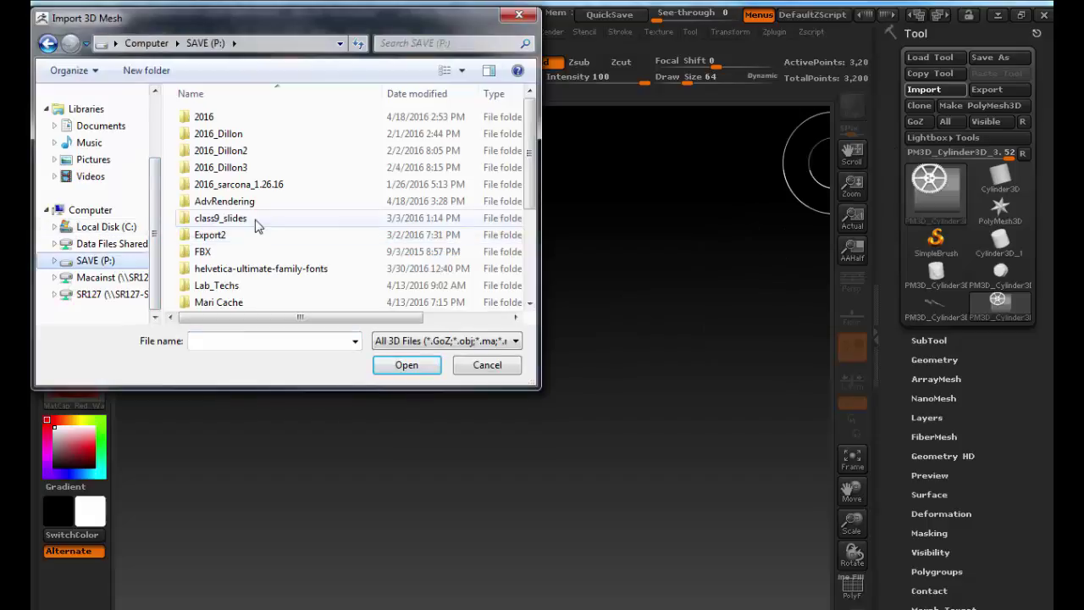
{"action": "left_click", "coordinate": [256, 222]}
{"action": "scroll", "coordinate": [259, 220], "scroll_direction": "down", "scroll_amount": 3}
{"action": "double_click", "coordinate": [259, 233]}
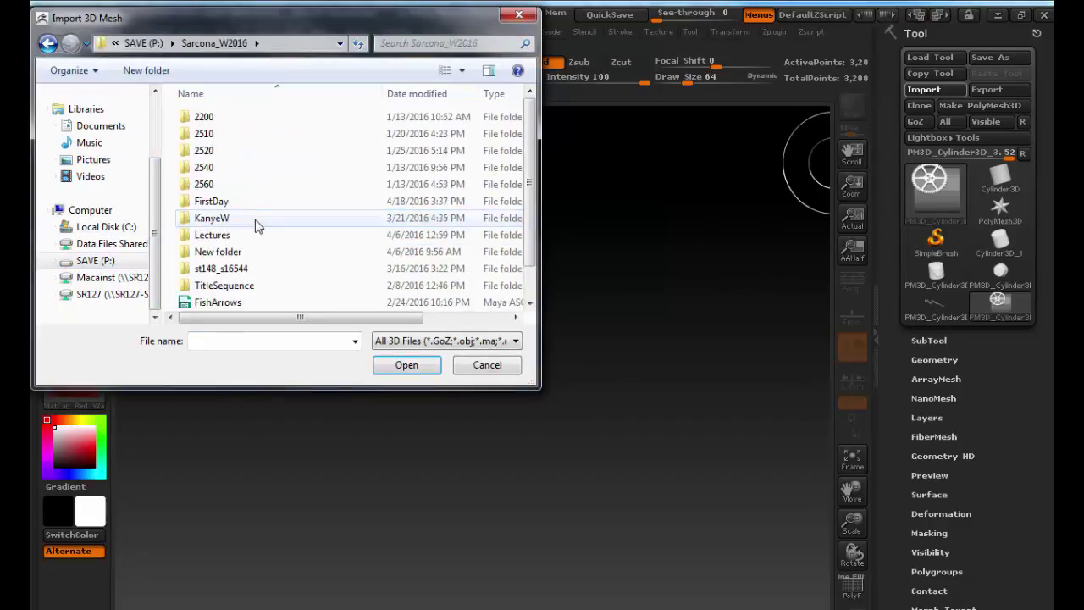
Step: Open the work folder inside the 2510 course folder
{"action": "key", "text": "Down"}
{"action": "key", "text": "Down"}
{"action": "key", "text": "Down"}
{"action": "key", "text": "Up"}
{"action": "key", "text": "Up"}
{"action": "key", "text": "Up"}
{"action": "key", "text": "Return"}
{"action": "key", "text": "Down"}
{"action": "key", "text": "Down"}
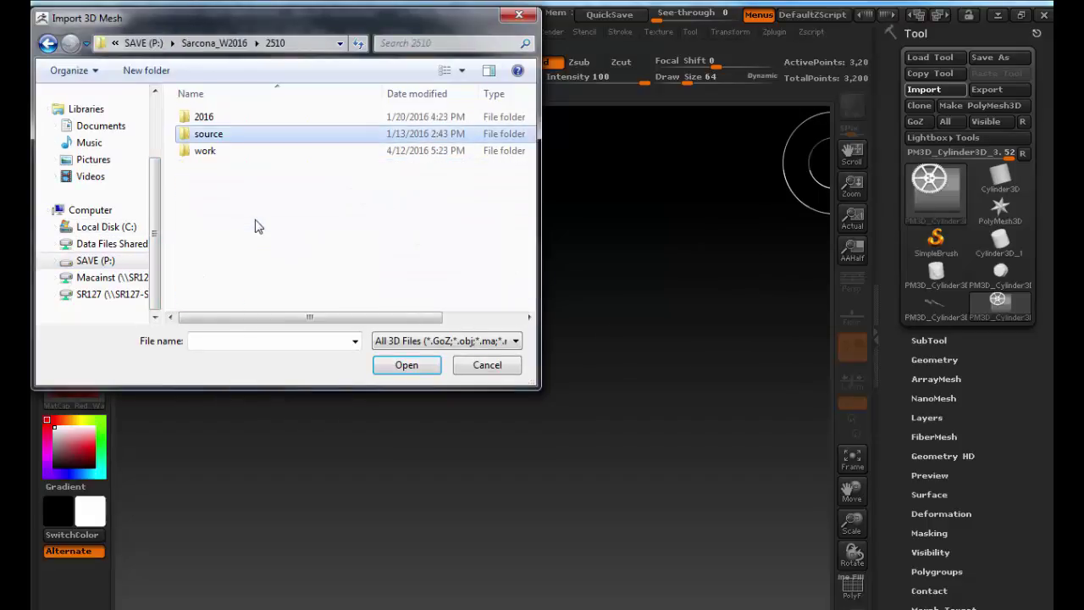
{"action": "key", "text": "Return"}
{"action": "key", "text": "Down"}
{"action": "key", "text": "Down"}
{"action": "key", "text": "Down"}
{"action": "key", "text": "Return"}
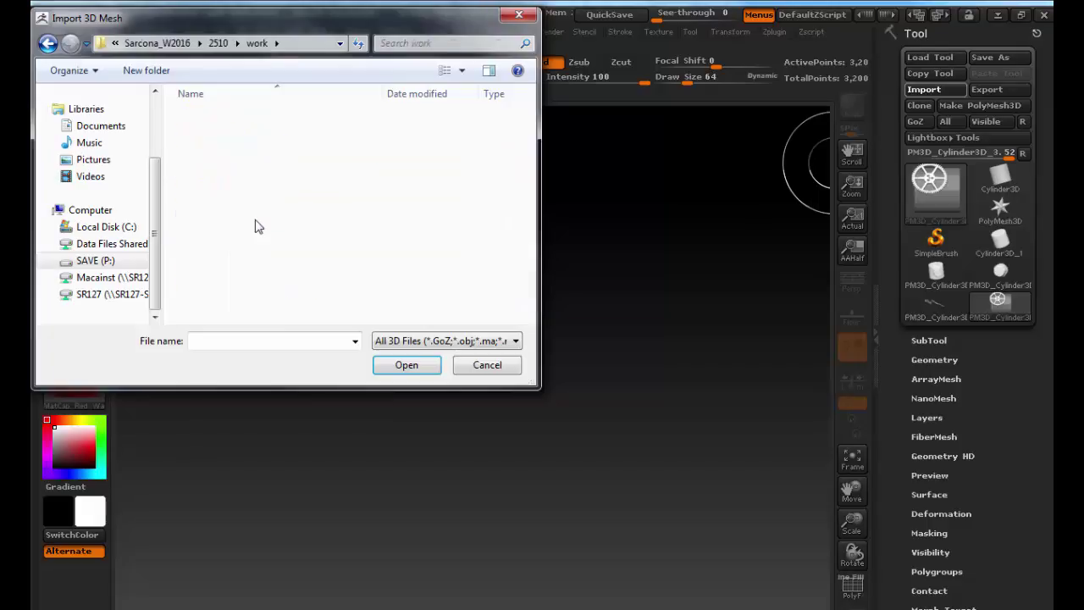
Step: Open the scenes folder of the character project
{"action": "key", "text": "Down"}
{"action": "key", "text": "Down"}
{"action": "key", "text": "Down"}
{"action": "key", "text": "Down"}
{"action": "key", "text": "Down"}
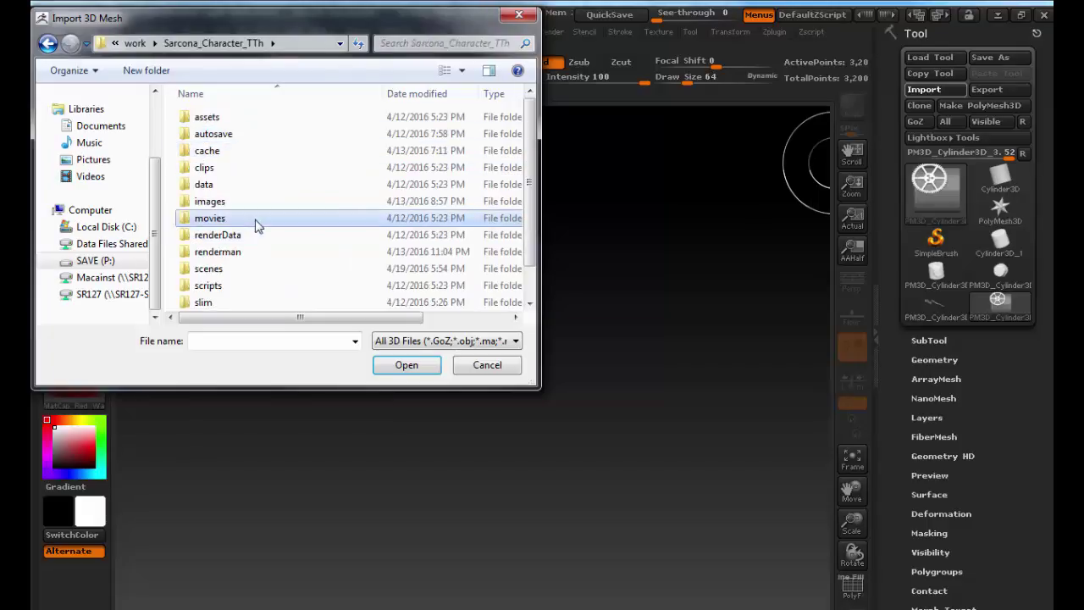
{"action": "key", "text": "Down"}
{"action": "key", "text": "Down"}
{"action": "key", "text": "Down"}
{"action": "key", "text": "Down"}
{"action": "key", "text": "Return"}
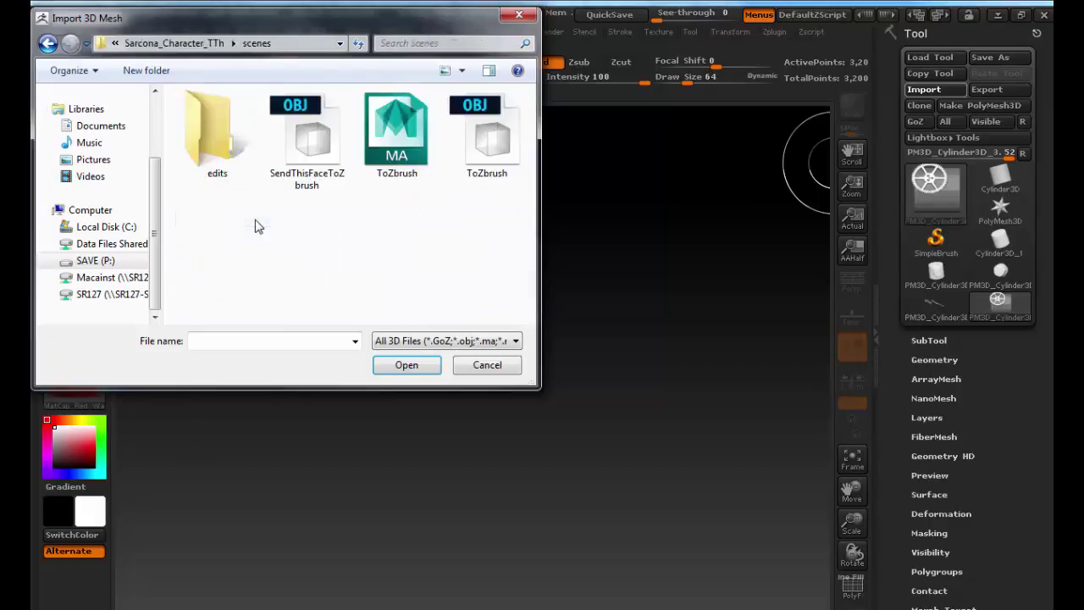
Step: Import the SendThisFaceToZbrush OBJ file, splitting its nonstandard polygons into quads and triangles
{"action": "key", "text": "Right"}
{"action": "key", "text": "Right"}
{"action": "key", "text": "Right"}
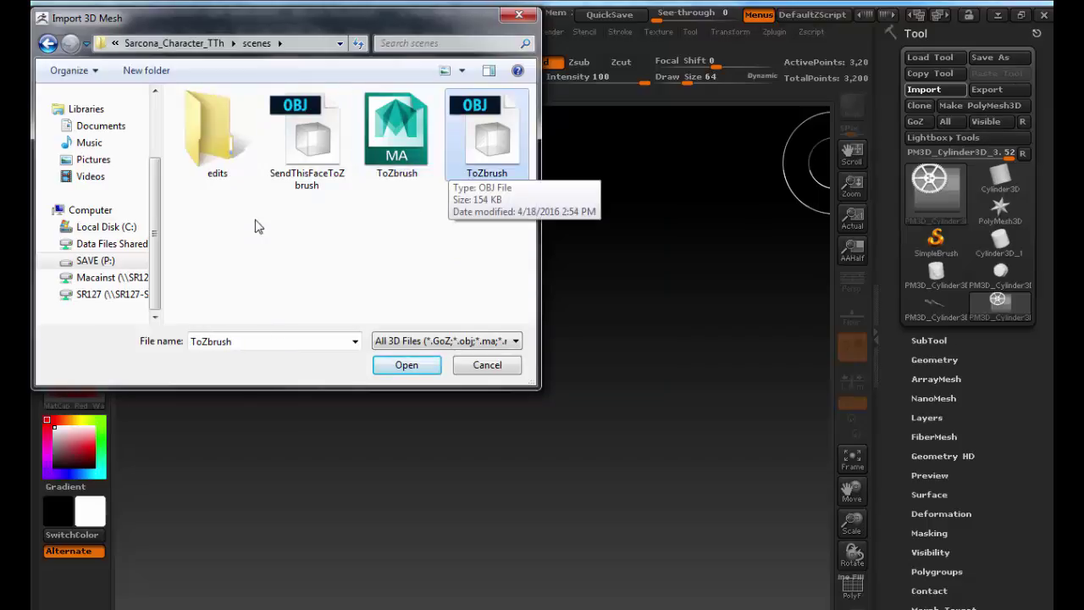
{"action": "key", "text": "Left"}
{"action": "key", "text": "Left"}
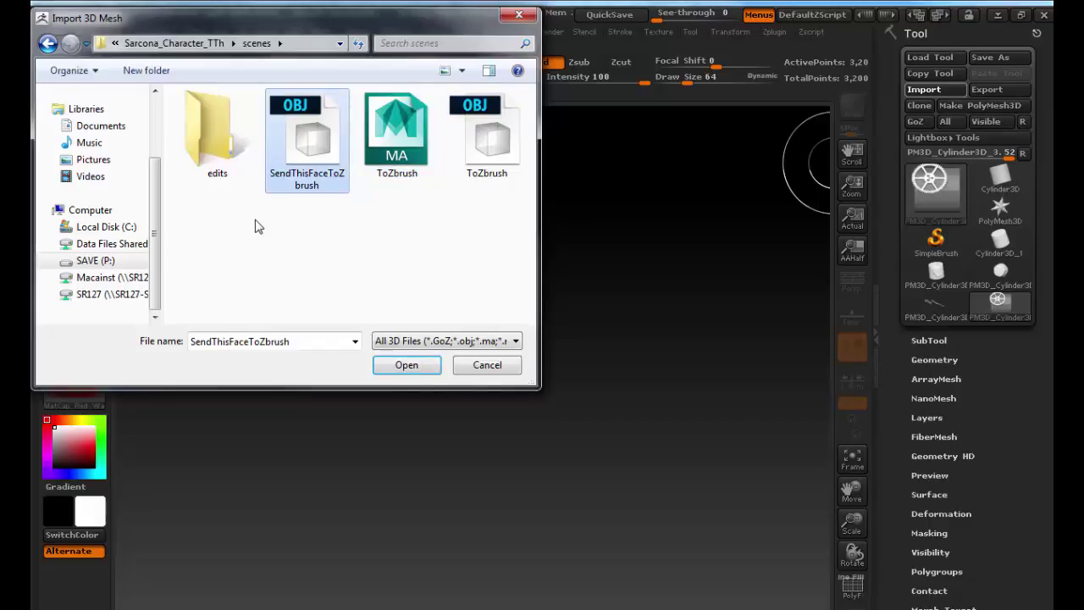
{"action": "key", "text": "Return"}
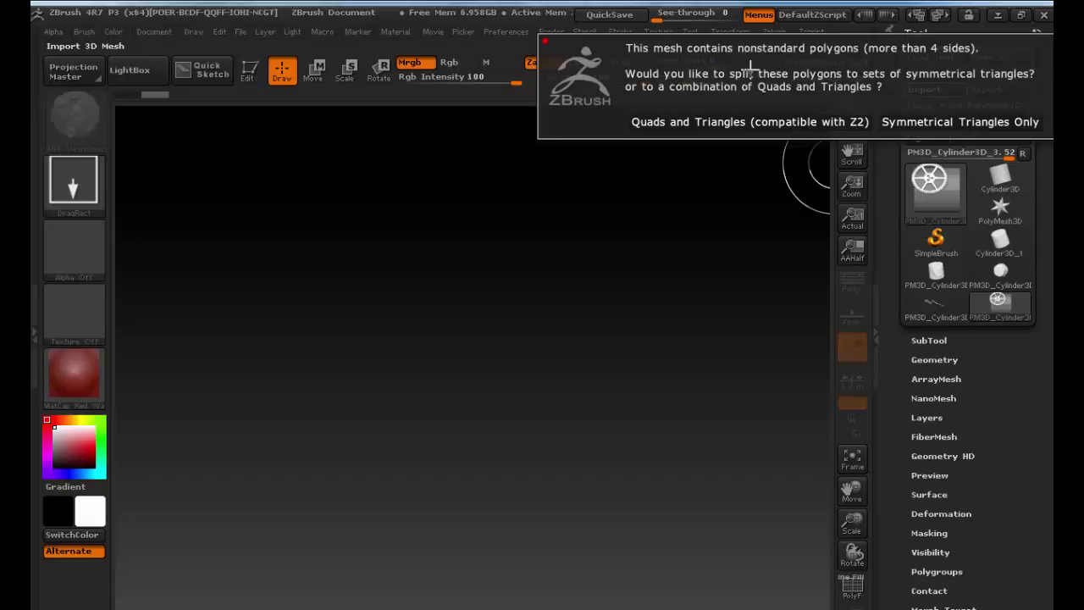
{"action": "left_click", "coordinate": [700, 122]}
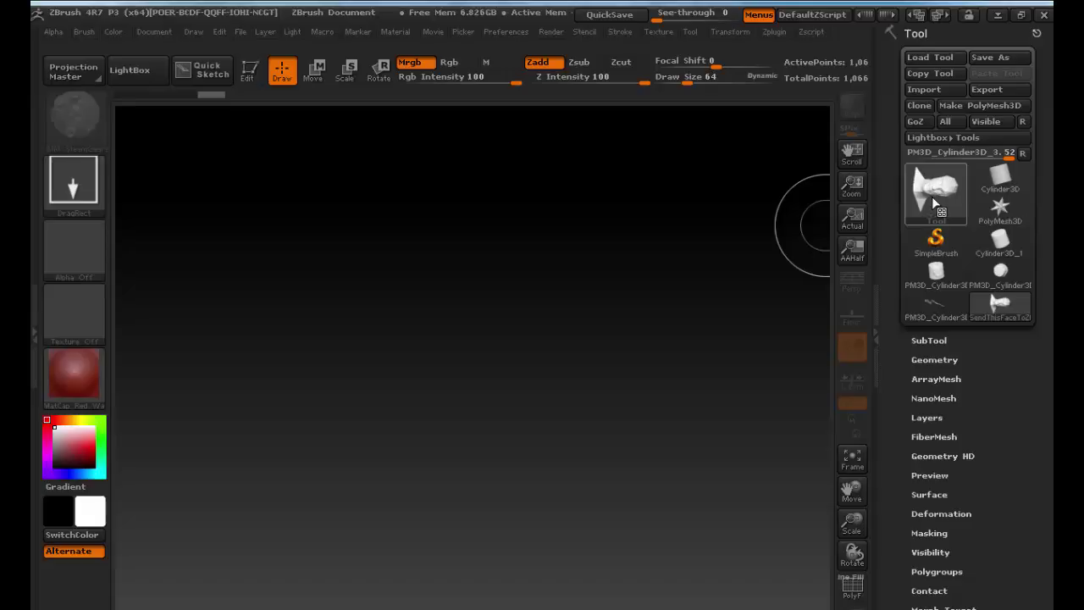
Step: Place the imported head upright on the canvas, enter Edit mode and rotate it to a side view
{"action": "mouse_move", "coordinate": [450, 385]}
{"action": "left_mouse_down"}
{"action": "mouse_move", "coordinate": [610, 525]}
{"action": "mouse_move", "coordinate": [586, 540]}
{"action": "left_mouse_up"}
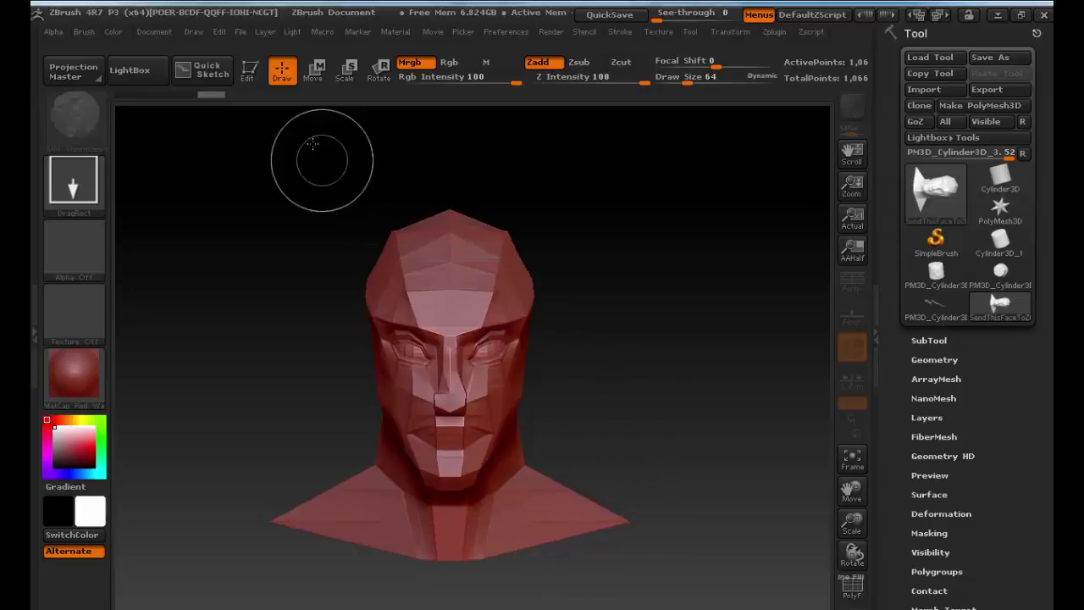
{"action": "left_click", "coordinate": [247, 70]}
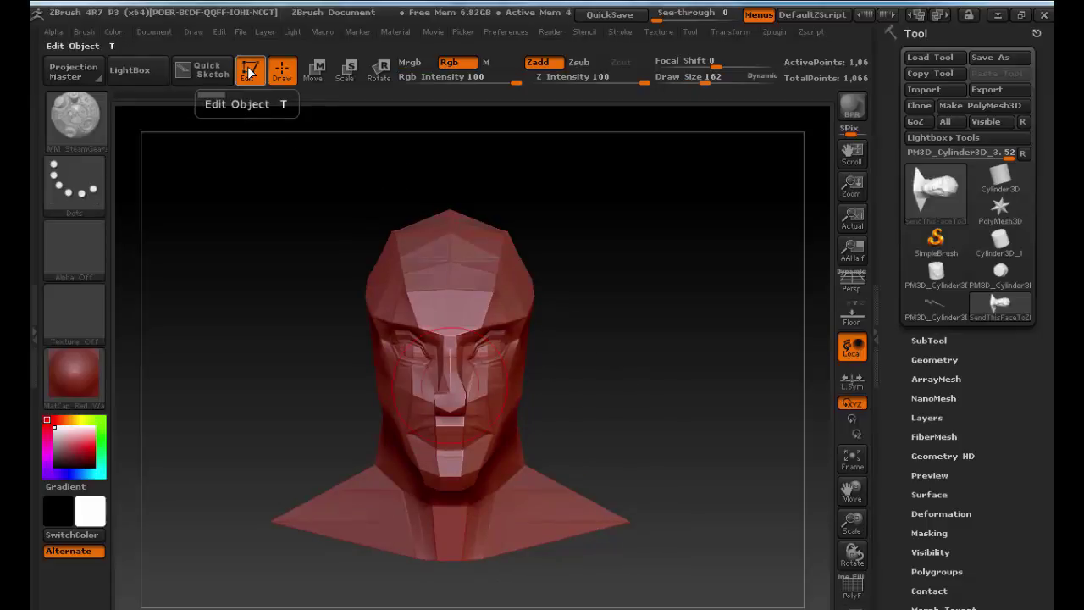
{"action": "left_click_drag", "start_coordinate": [619, 279], "coordinate": [596, 355]}
{"action": "mouse_move", "coordinate": [646, 320]}
{"action": "left_mouse_down"}
{"action": "mouse_move", "coordinate": [610, 322]}
{"action": "mouse_move", "coordinate": [636, 344]}
{"action": "left_mouse_up"}
Step: Choose the Move brush and set its draw size to 287
{"action": "key", "text": "b"}
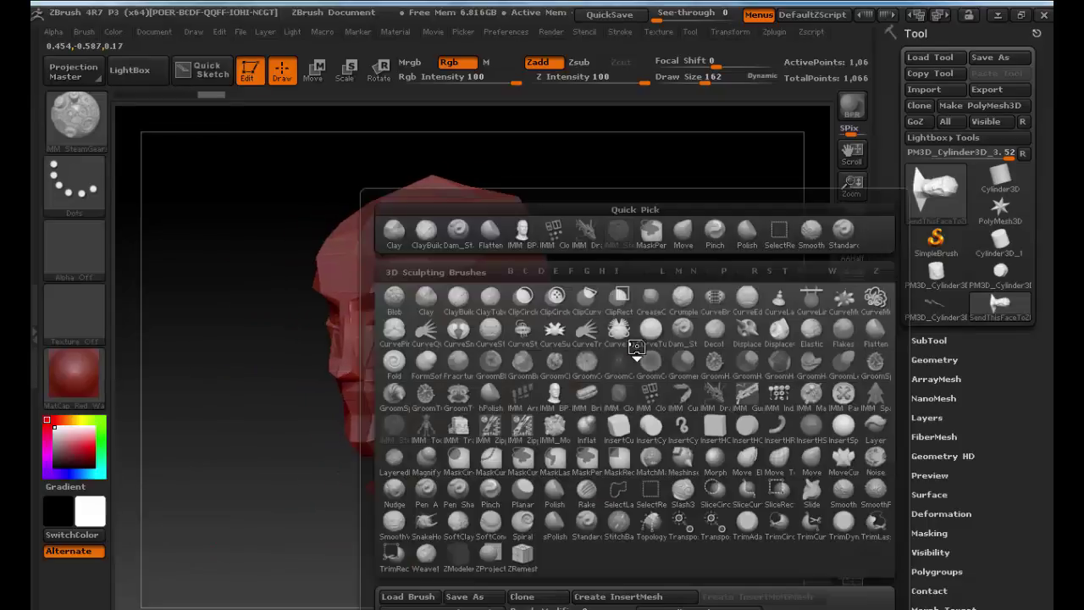
{"action": "key", "text": "m"}
{"action": "key", "text": "v"}
{"action": "key", "text": "s"}
{"action": "left_click_drag", "start_coordinate": [445, 330], "coordinate": [458, 325]}
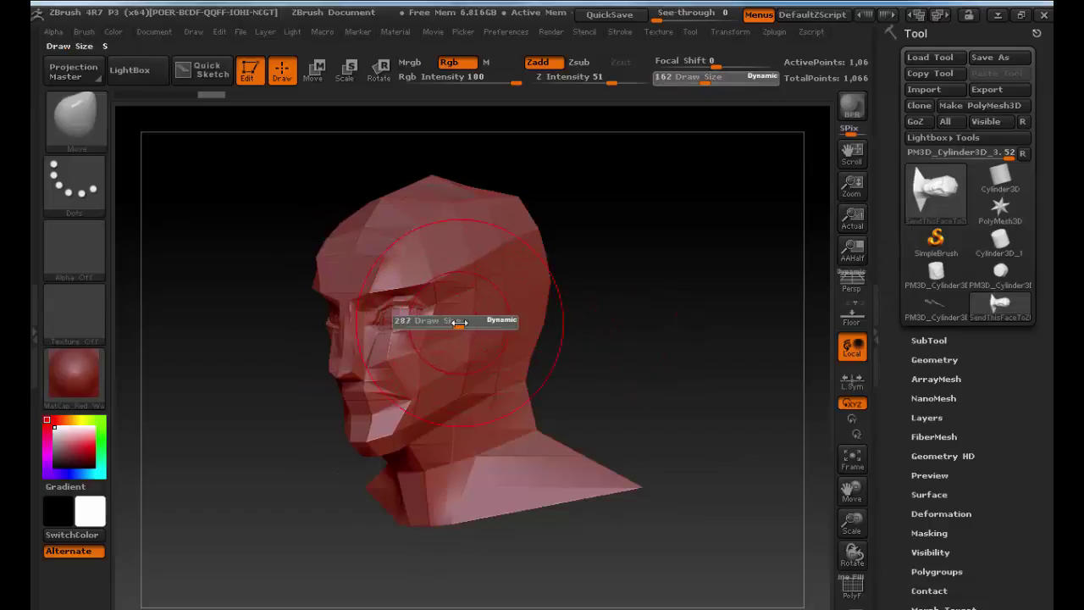
Step: Try pulling the eye area far out to one side with the Move brush, and undo the stroke
{"action": "left_click_drag", "start_coordinate": [590, 338], "coordinate": [620, 340]}
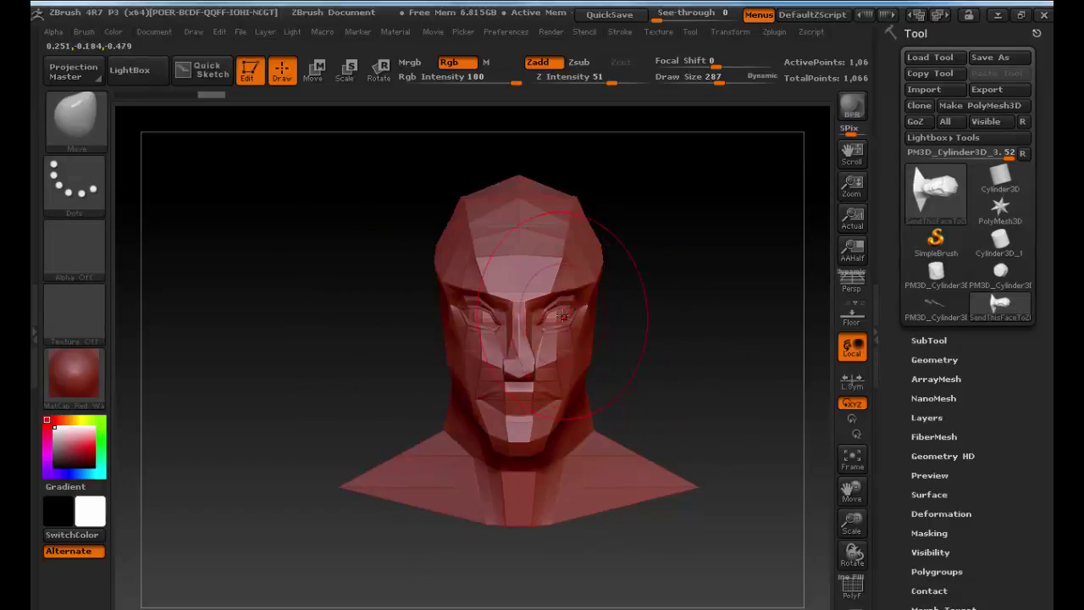
{"action": "left_click_drag", "start_coordinate": [659, 242], "coordinate": [635, 238]}
{"action": "mouse_move", "coordinate": [533, 305]}
{"action": "left_mouse_down"}
{"action": "mouse_move", "coordinate": [769, 235]}
{"action": "mouse_move", "coordinate": [791, 434]}
{"action": "left_mouse_up"}
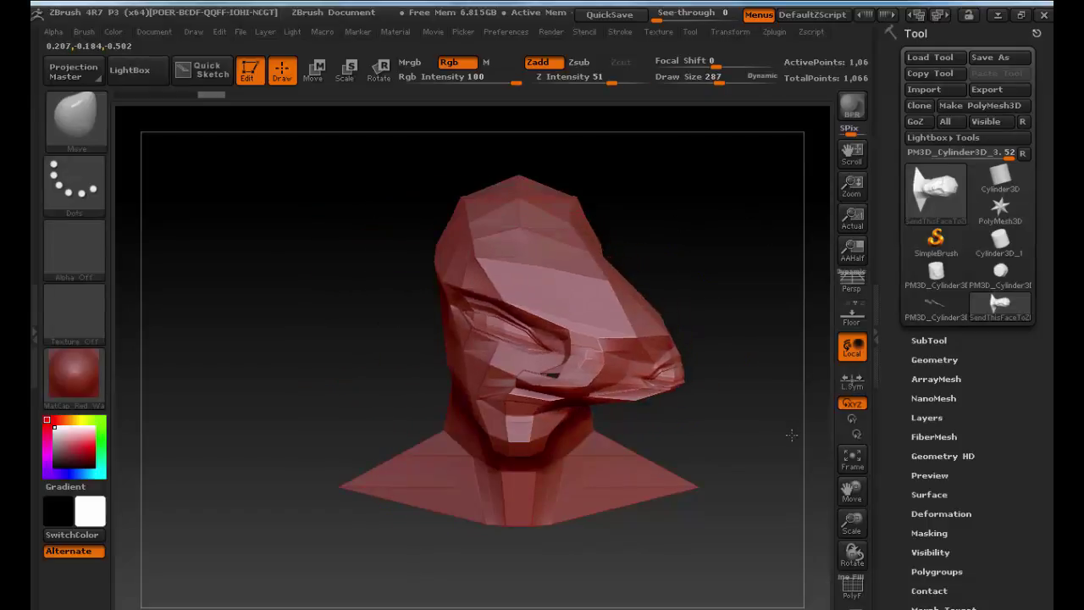
{"action": "key", "text": "ctrl+z"}
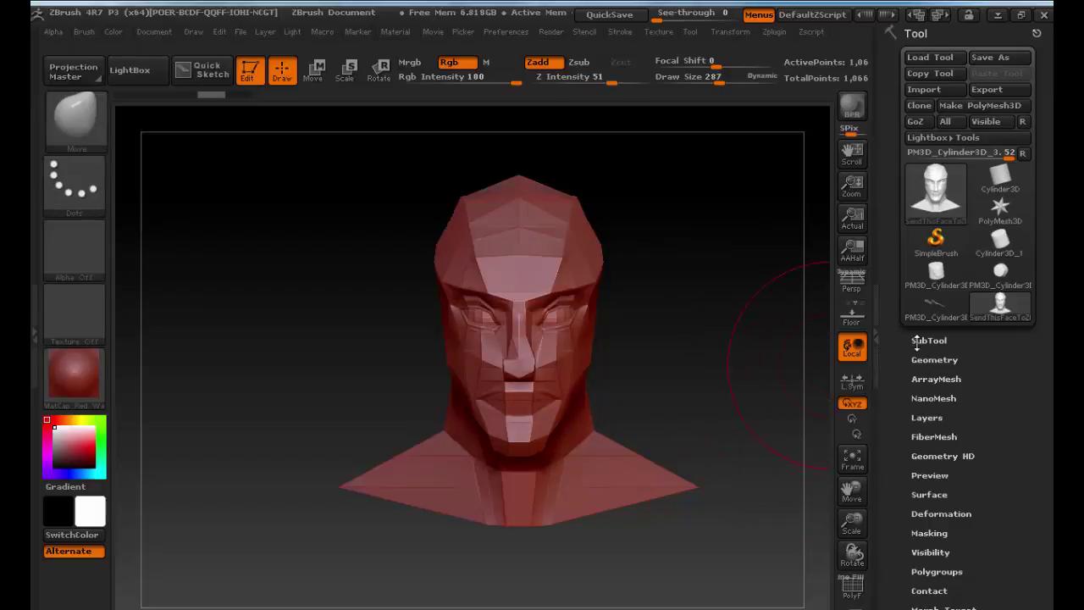
Step: Split the imported head subtool into separate parts with Split To Parts, accepting that it cannot be undone
{"action": "left_click", "coordinate": [924, 340]}
{"action": "mouse_move", "coordinate": [936, 125]}
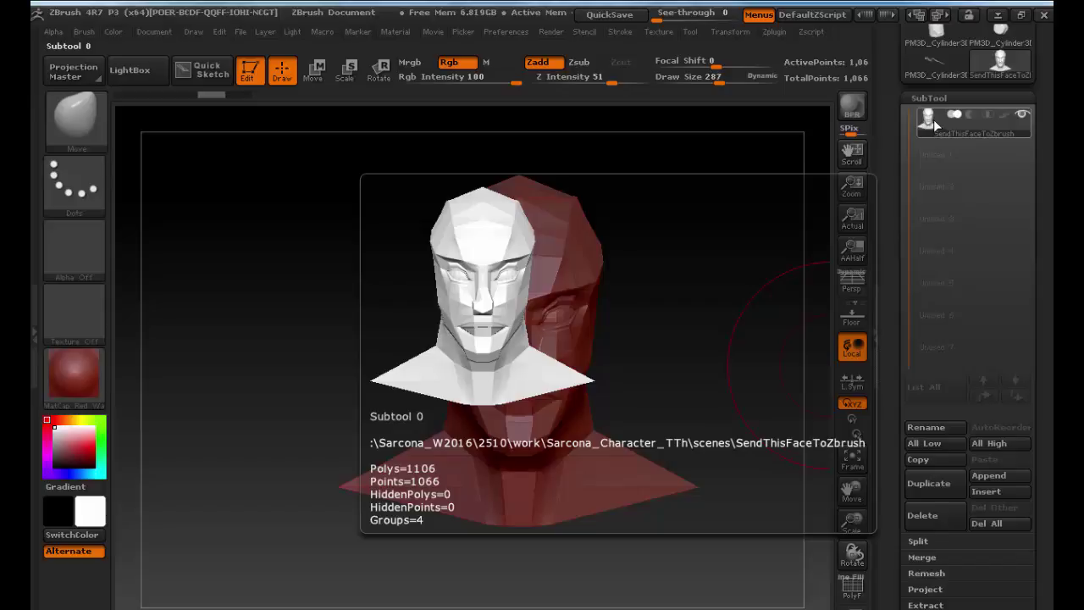
{"action": "left_click", "coordinate": [918, 541]}
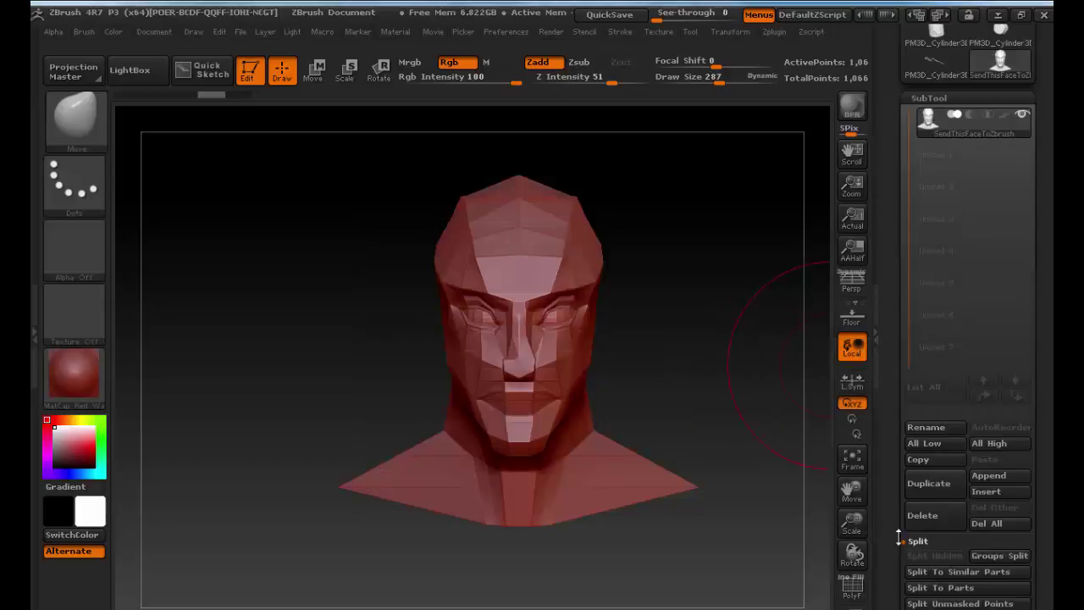
{"action": "left_click_drag", "start_coordinate": [898, 537], "coordinate": [886, 427]}
{"action": "left_click", "coordinate": [923, 341]}
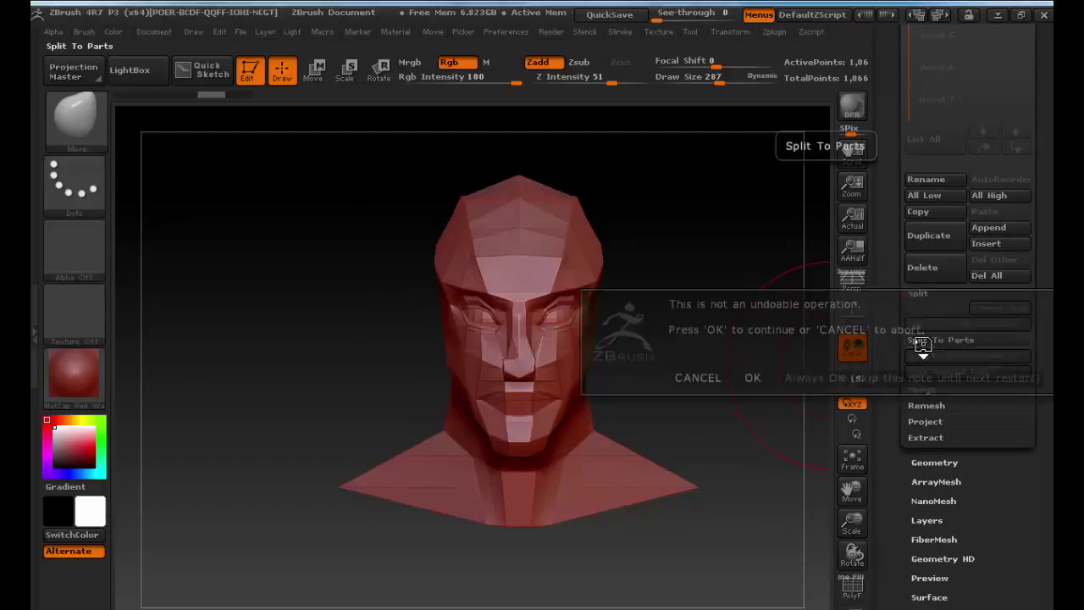
{"action": "left_click", "coordinate": [753, 378]}
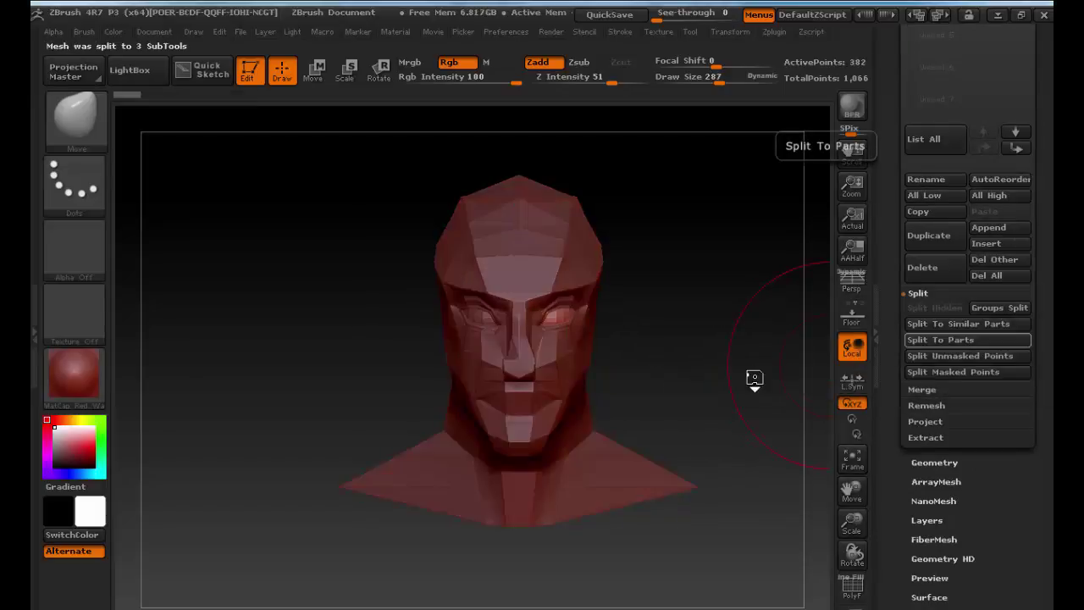
Step: Make the head the active subtool instead of the eyeballs
{"action": "left_click_drag", "start_coordinate": [886, 164], "coordinate": [898, 310]}
{"action": "mouse_move", "coordinate": [931, 385]}
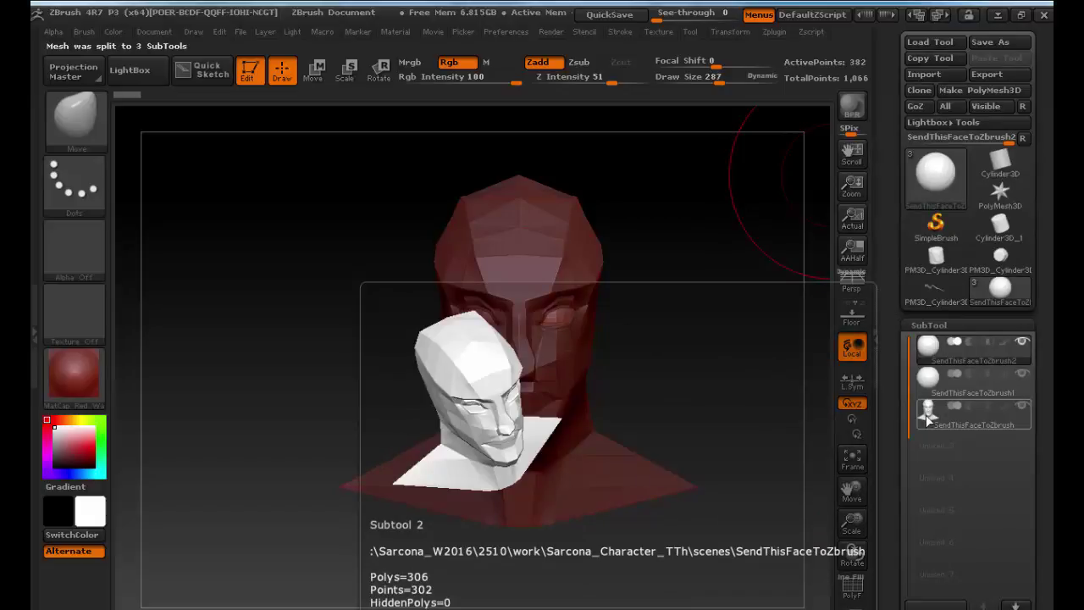
{"action": "left_click", "coordinate": [930, 415]}
Step: Try moving one eye socket upward independently of the eyeball, and undo the stroke
{"action": "mouse_move", "coordinate": [574, 320]}
{"action": "left_mouse_down"}
{"action": "mouse_move", "coordinate": [576, 266]}
{"action": "mouse_move", "coordinate": [673, 453]}
{"action": "mouse_move", "coordinate": [549, 248]}
{"action": "left_mouse_up"}
{"action": "key", "text": "ctrl+z"}
{"action": "key", "text": "ctrl+z"}
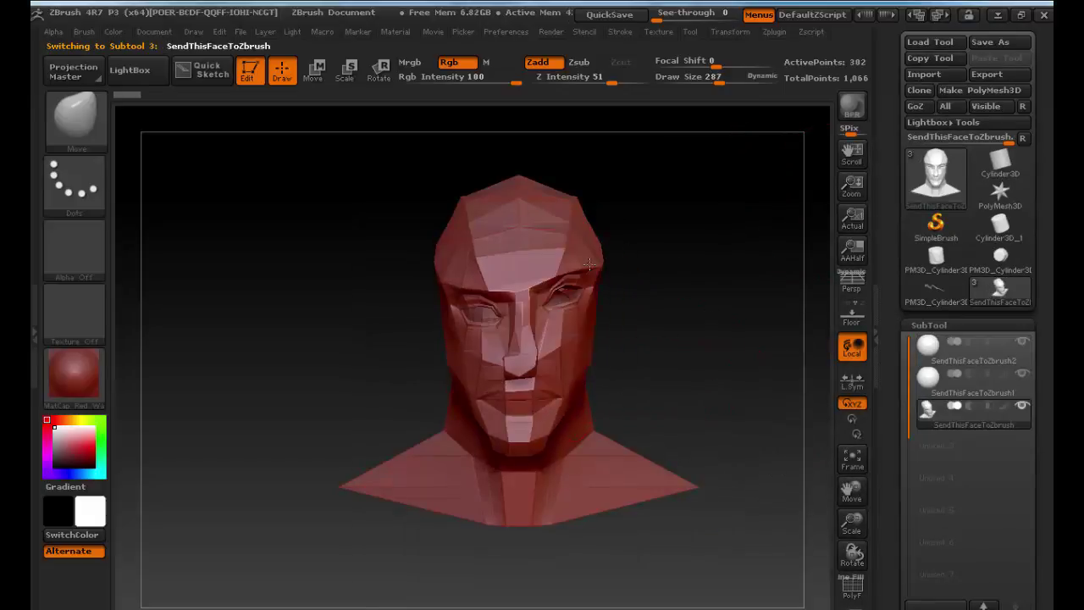
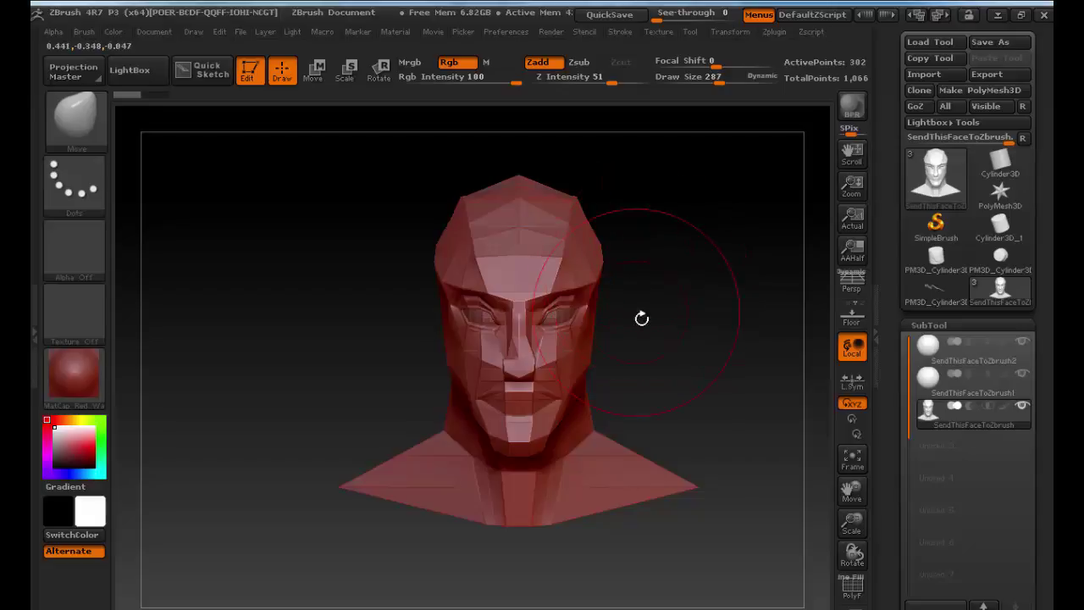
Step: View the head close up from the front, try pulling one side of the brow outward, and undo it
{"action": "mouse_move", "coordinate": [670, 331]}
{"action": "left_mouse_down"}
{"action": "mouse_move", "coordinate": [375, 345]}
{"action": "mouse_move", "coordinate": [259, 216]}
{"action": "left_mouse_up"}
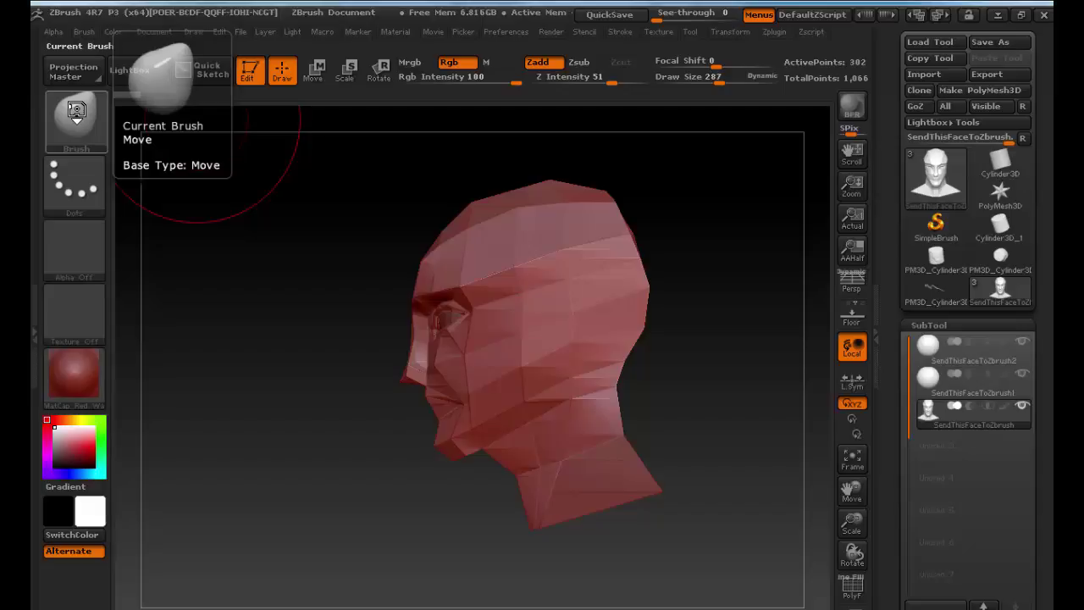
{"action": "mouse_move", "coordinate": [723, 245]}
{"action": "left_mouse_down"}
{"action": "mouse_move", "coordinate": [772, 275]}
{"action": "mouse_move", "coordinate": [794, 271]}
{"action": "left_mouse_up"}
{"action": "left_click_drag", "start_coordinate": [639, 304], "coordinate": [678, 310], "text": "alt"}
{"action": "left_click_drag", "start_coordinate": [533, 306], "coordinate": [610, 303], "text": "alt"}
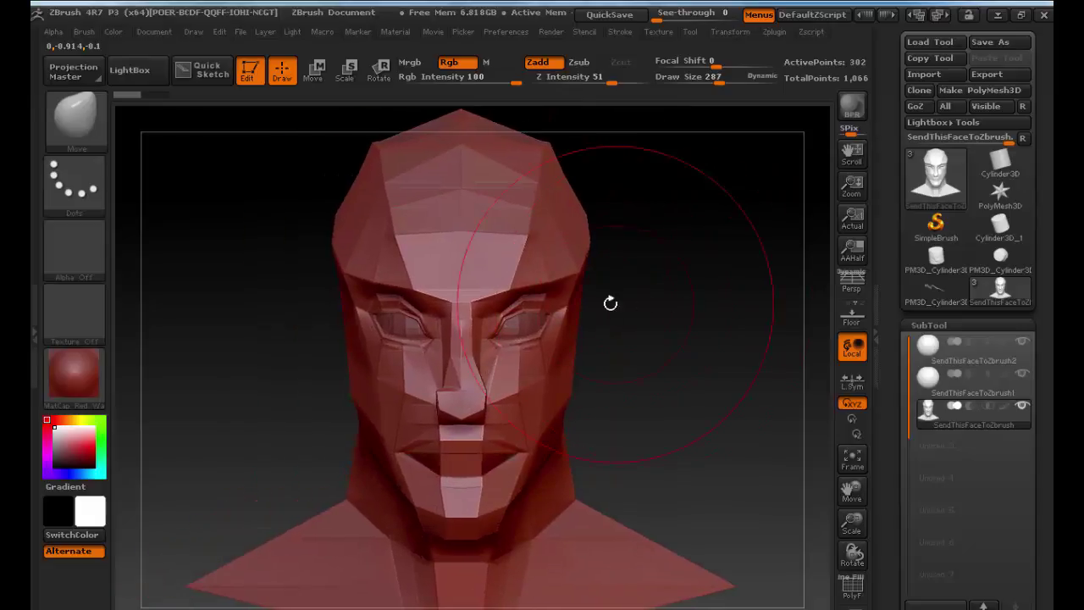
{"action": "left_click_drag", "start_coordinate": [562, 254], "coordinate": [652, 212]}
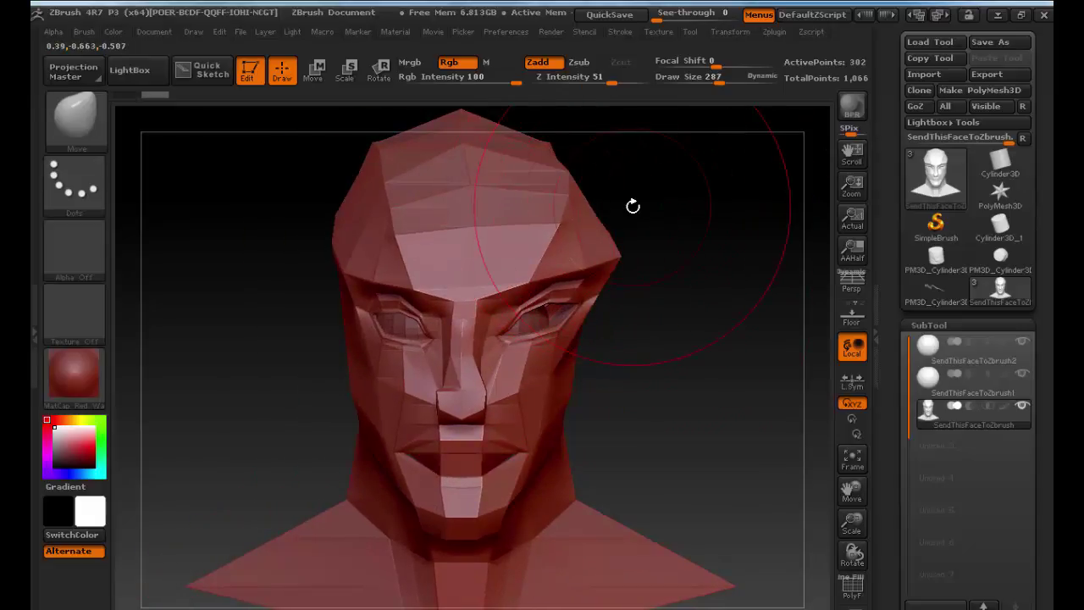
{"action": "key", "text": "ctrl+z"}
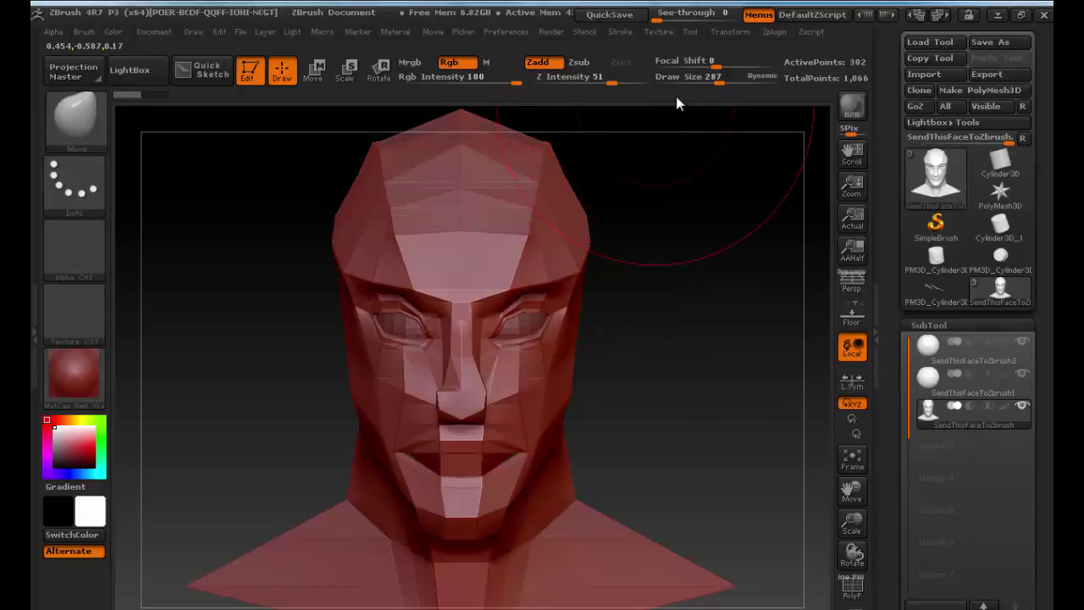
Step: Activate symmetry on the X axis and pull the forehead and brow up and outward on both sides
{"action": "left_click", "coordinate": [730, 31]}
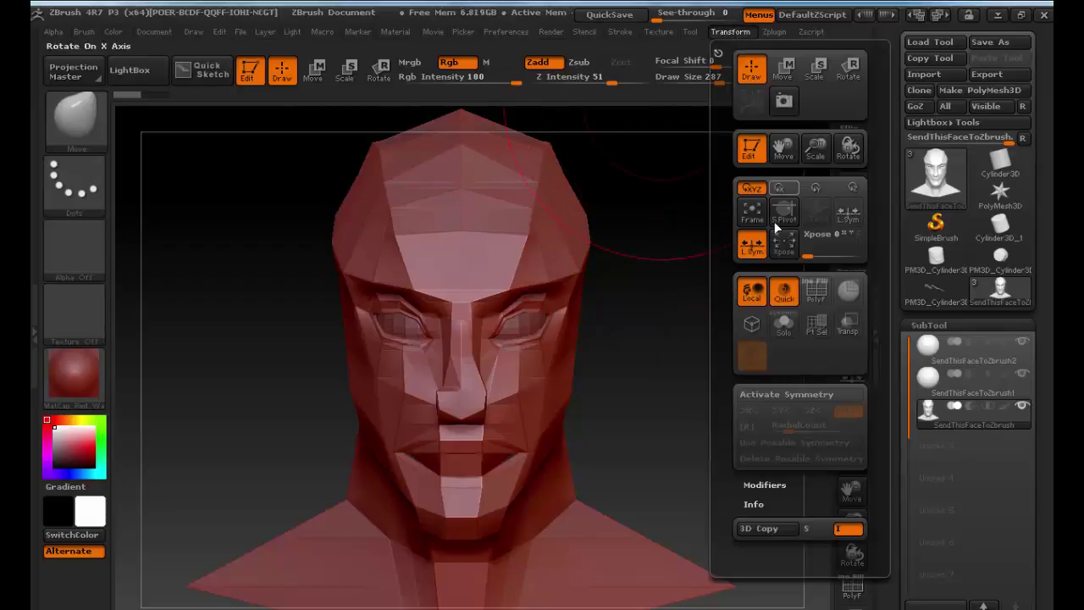
{"action": "left_click", "coordinate": [777, 396]}
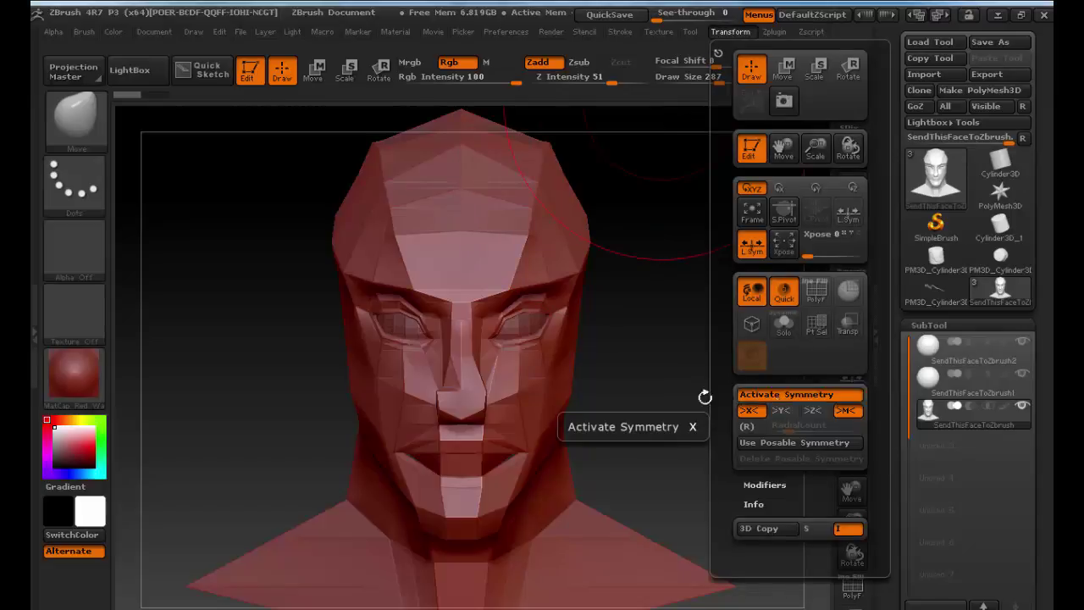
{"action": "mouse_move", "coordinate": [549, 218]}
{"action": "left_mouse_down"}
{"action": "mouse_move", "coordinate": [602, 164]}
{"action": "mouse_move", "coordinate": [646, 143]}
{"action": "left_mouse_up"}
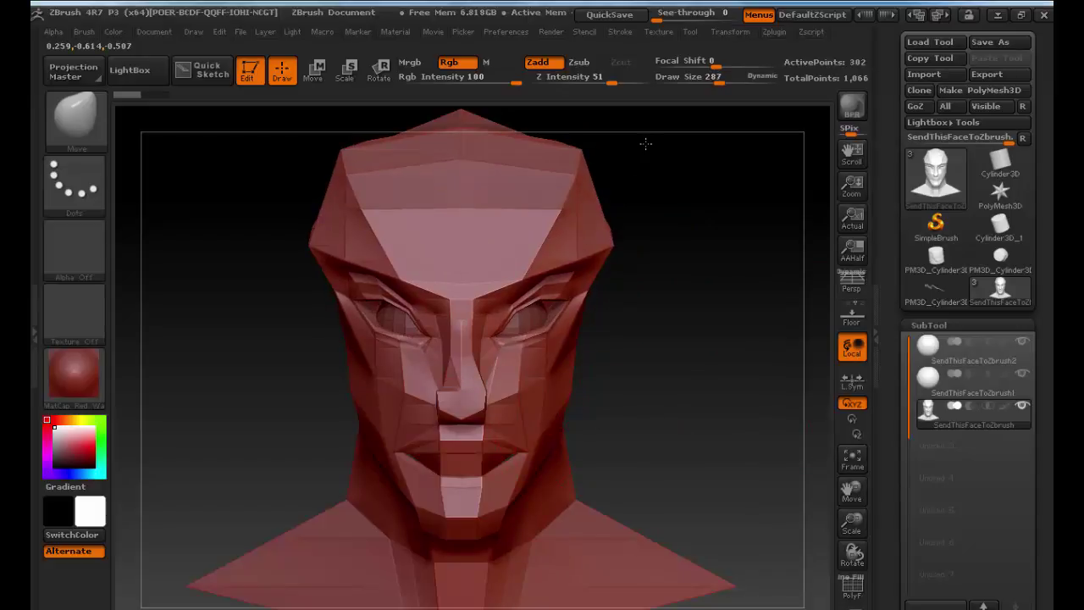
Step: Round out the crown and widen the upper sides of the skull symmetrically with the Move brush
{"action": "left_click_drag", "start_coordinate": [698, 249], "coordinate": [605, 182]}
{"action": "mouse_move", "coordinate": [726, 274]}
{"action": "left_mouse_down"}
{"action": "mouse_move", "coordinate": [763, 338]}
{"action": "mouse_move", "coordinate": [754, 335]}
{"action": "left_mouse_up"}
{"action": "left_click_drag", "start_coordinate": [653, 227], "coordinate": [665, 194]}
{"action": "left_click_drag", "start_coordinate": [649, 257], "coordinate": [657, 260]}
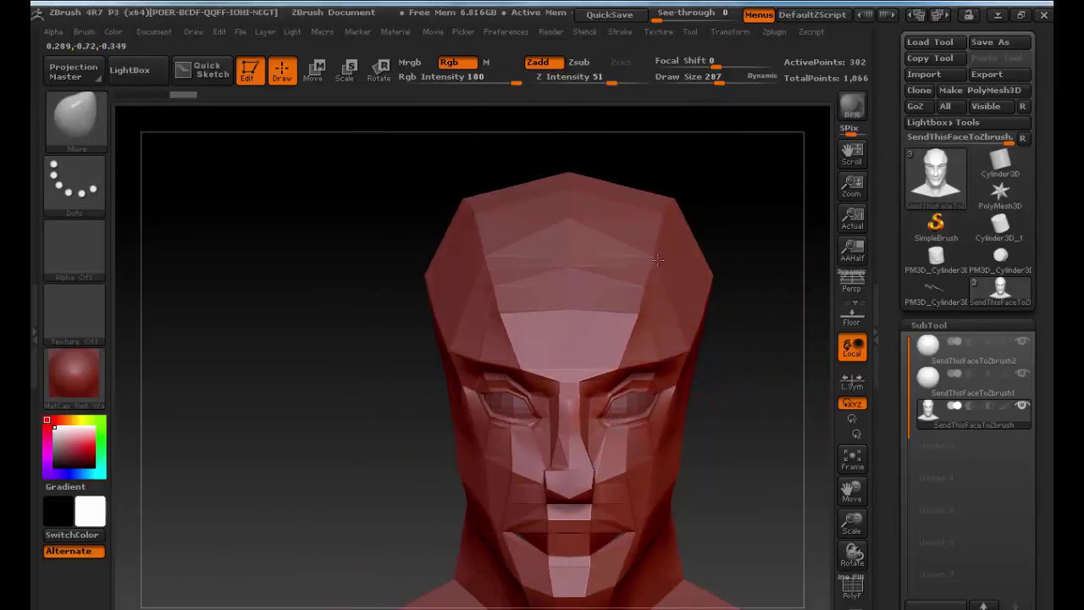
Step: Widen the cheeks and jaw on both sides and pull the jawline and chin downward
{"action": "left_click_drag", "start_coordinate": [733, 392], "coordinate": [679, 222], "text": "alt"}
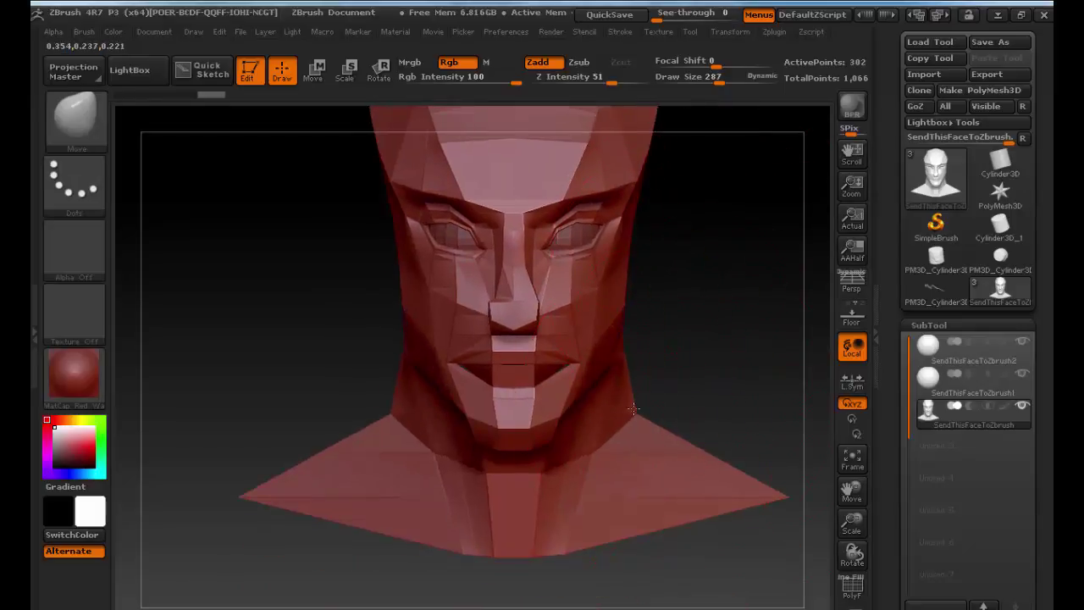
{"action": "left_click_drag", "start_coordinate": [717, 368], "coordinate": [698, 364]}
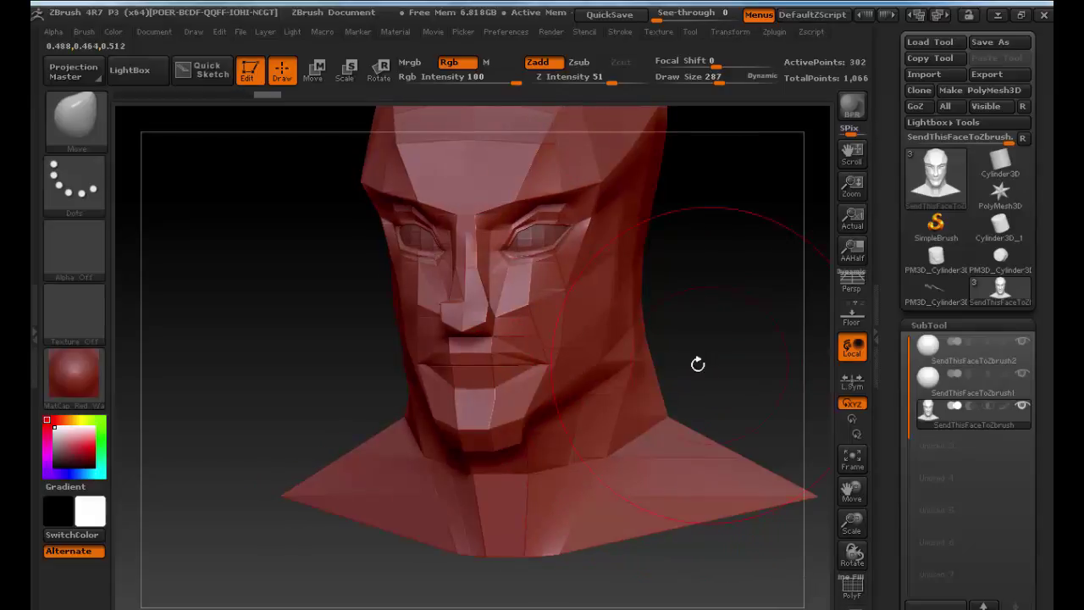
{"action": "left_click_drag", "start_coordinate": [583, 360], "coordinate": [600, 339]}
{"action": "mouse_move", "coordinate": [566, 400]}
{"action": "left_mouse_down"}
{"action": "mouse_move", "coordinate": [536, 454]}
{"action": "mouse_move", "coordinate": [544, 460]}
{"action": "left_mouse_up"}
{"action": "mouse_move", "coordinate": [768, 346]}
{"action": "left_mouse_down"}
{"action": "mouse_move", "coordinate": [710, 350]}
{"action": "mouse_move", "coordinate": [782, 347]}
{"action": "left_mouse_up"}
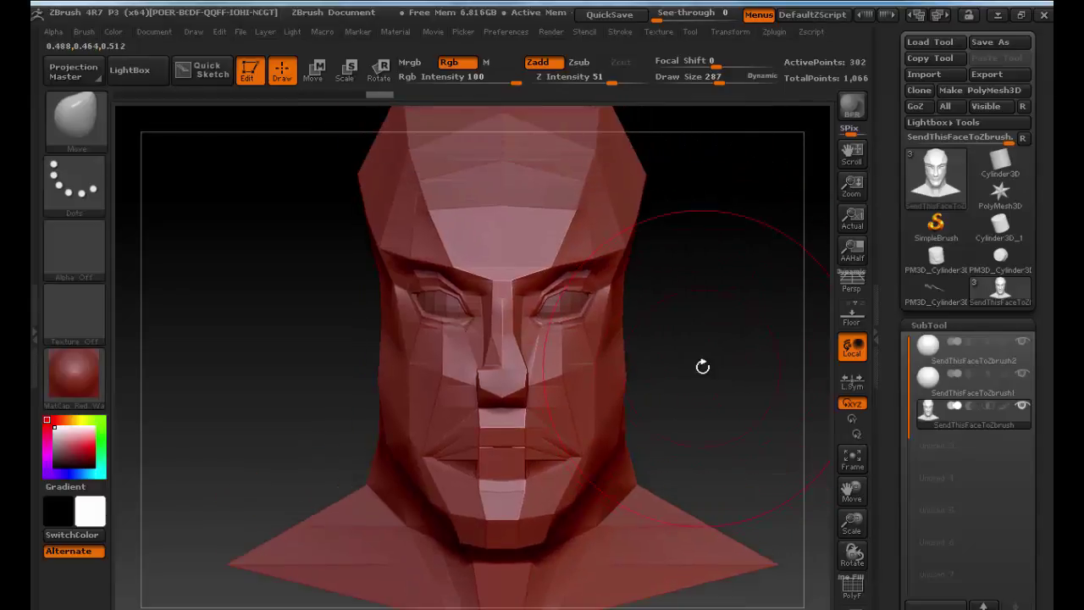
Step: Pull the back of the skull outward in side view and round its upper rear contour
{"action": "left_click_drag", "start_coordinate": [702, 366], "coordinate": [635, 351]}
{"action": "left_click_drag", "start_coordinate": [778, 388], "coordinate": [533, 381], "text": "alt"}
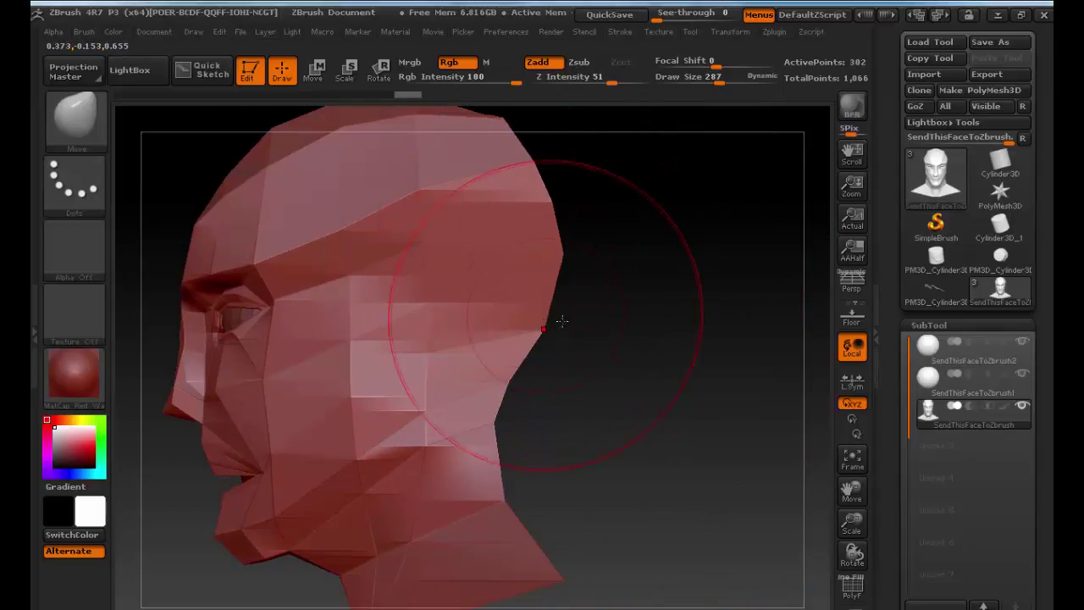
{"action": "left_click_drag", "start_coordinate": [570, 321], "coordinate": [504, 319], "text": "shift"}
{"action": "mouse_move", "coordinate": [441, 262]}
{"action": "left_mouse_down"}
{"action": "mouse_move", "coordinate": [412, 285]}
{"action": "mouse_move", "coordinate": [581, 274]}
{"action": "left_mouse_up"}
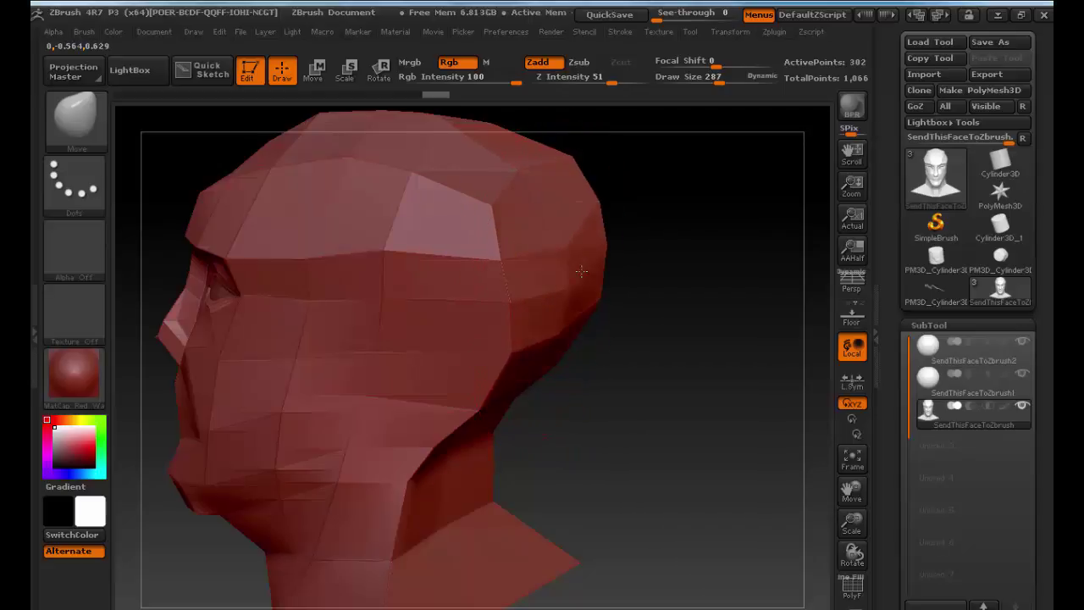
{"action": "left_click_drag", "start_coordinate": [673, 203], "coordinate": [680, 254], "text": "alt"}
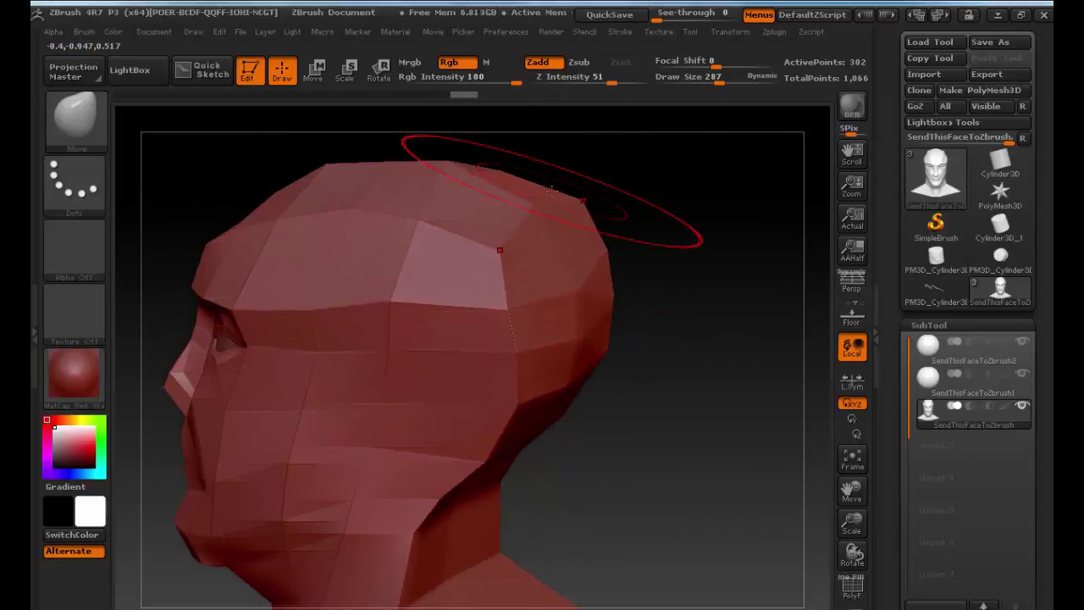
{"action": "left_click_drag", "start_coordinate": [551, 181], "coordinate": [720, 254]}
{"action": "mouse_move", "coordinate": [535, 415]}
{"action": "left_mouse_down"}
{"action": "mouse_move", "coordinate": [757, 414]}
{"action": "mouse_move", "coordinate": [698, 431]}
{"action": "mouse_move", "coordinate": [734, 430]}
{"action": "mouse_move", "coordinate": [661, 419]}
{"action": "mouse_move", "coordinate": [636, 375]}
{"action": "left_mouse_up"}
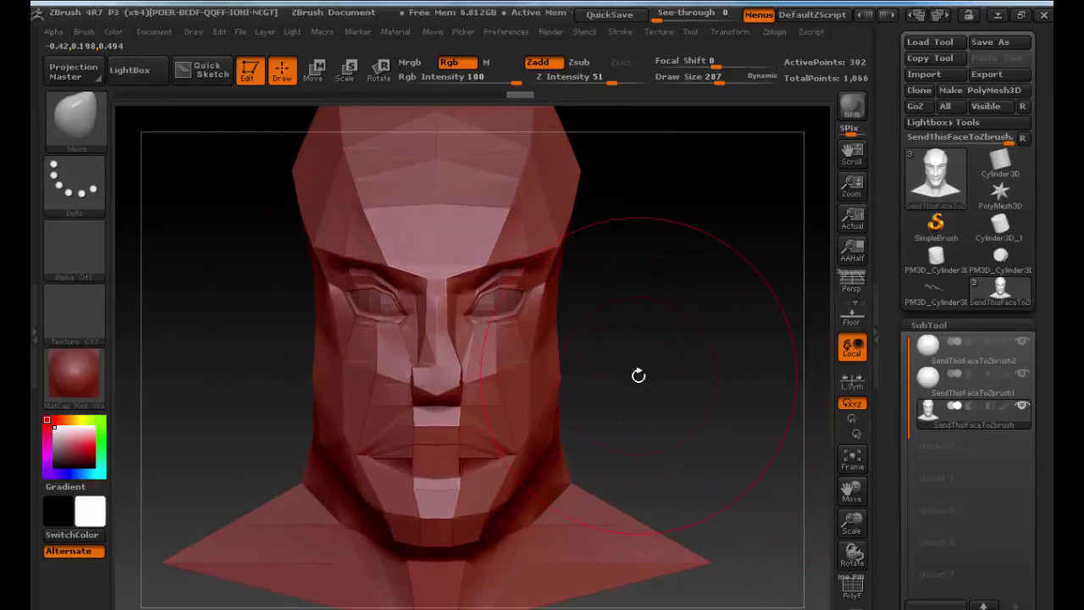
Step: Subdivide the head mesh once and pull the shoulders outward and down on both sides
{"action": "key", "text": "ctrl"}
{"action": "key", "text": "ctrl+d"}
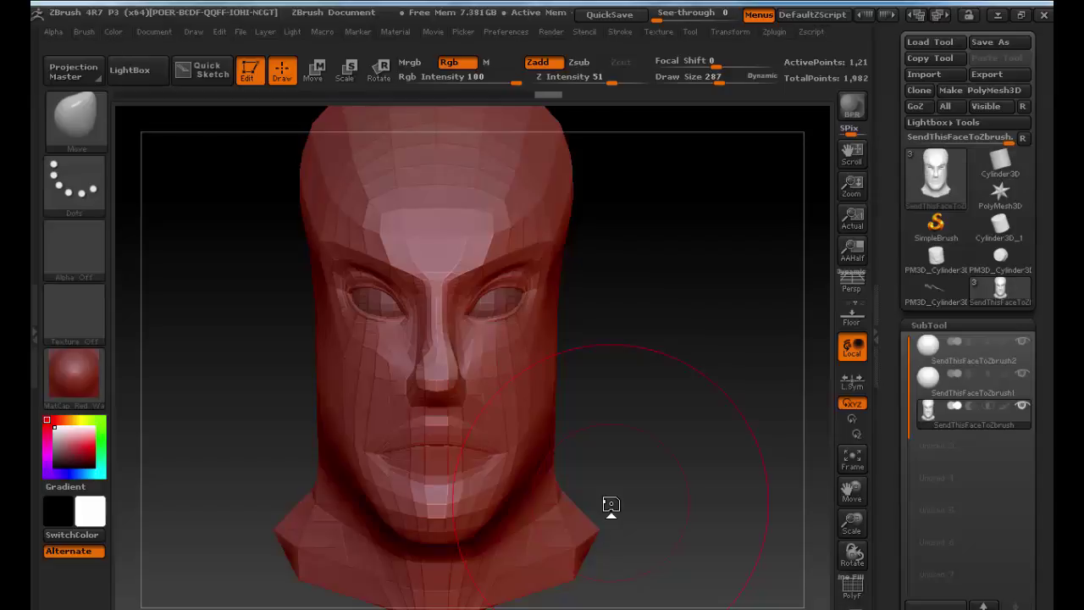
{"action": "left_click_drag", "start_coordinate": [611, 505], "coordinate": [765, 569]}
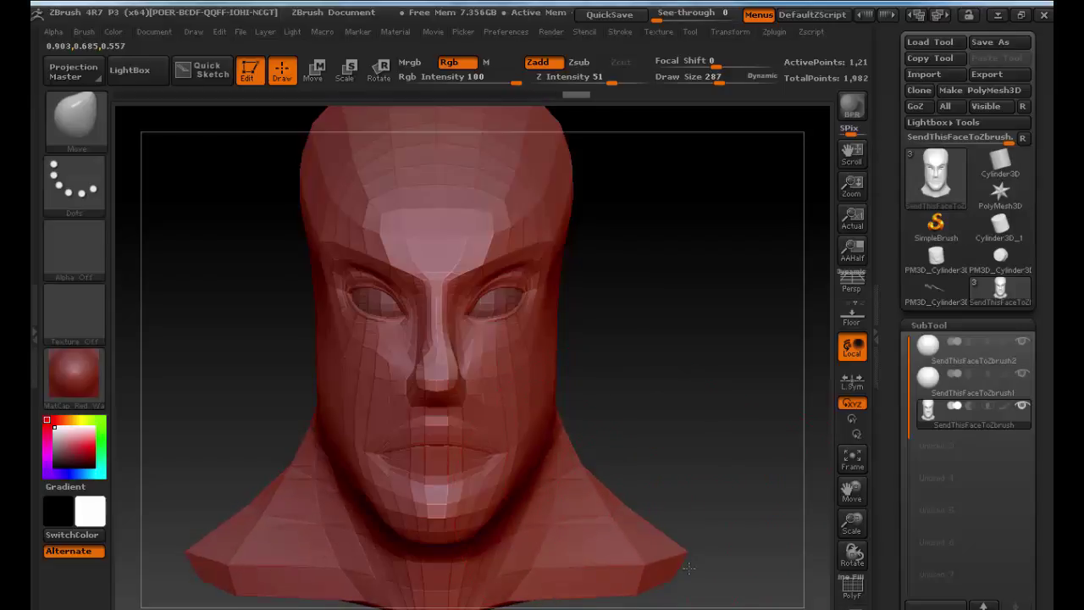
{"action": "left_click_drag", "start_coordinate": [695, 401], "coordinate": [688, 398]}
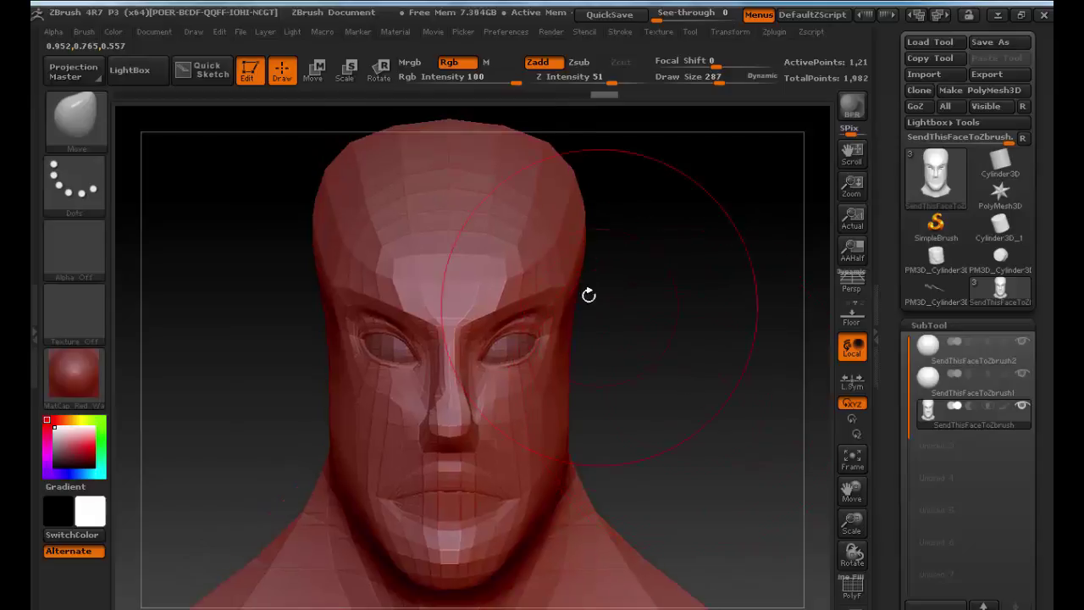
Step: Pull the inner brow down with a draw size of 135 and flare the nostrils with a draw size of 101
{"action": "key", "text": "s"}
{"action": "mouse_move", "coordinate": [478, 263]}
{"action": "left_mouse_down"}
{"action": "mouse_move", "coordinate": [458, 263]}
{"action": "mouse_move", "coordinate": [479, 299]}
{"action": "left_mouse_up"}
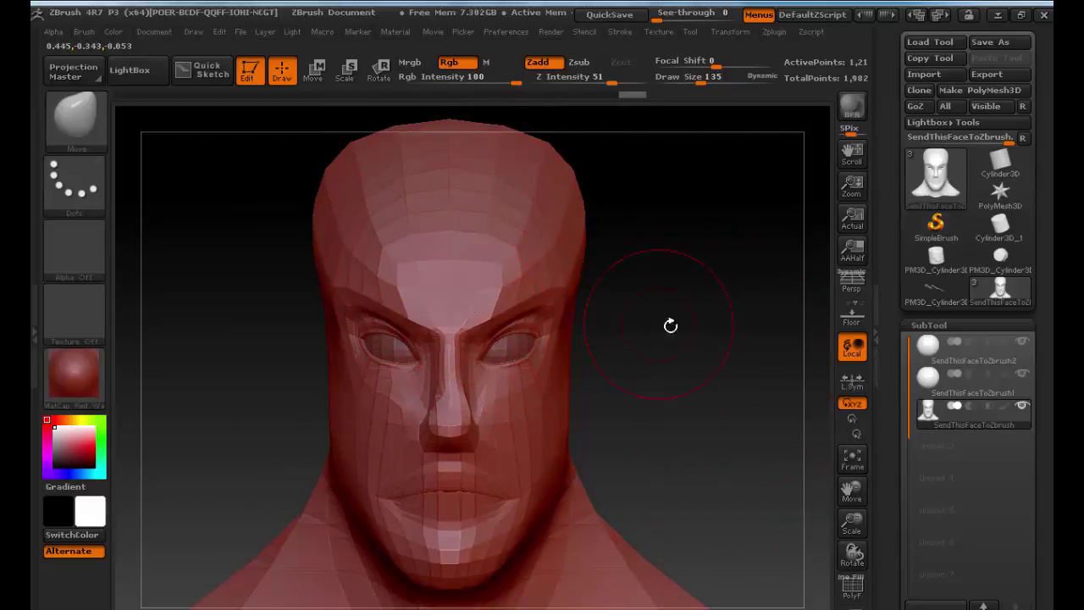
{"action": "left_click_drag", "start_coordinate": [670, 324], "coordinate": [687, 334]}
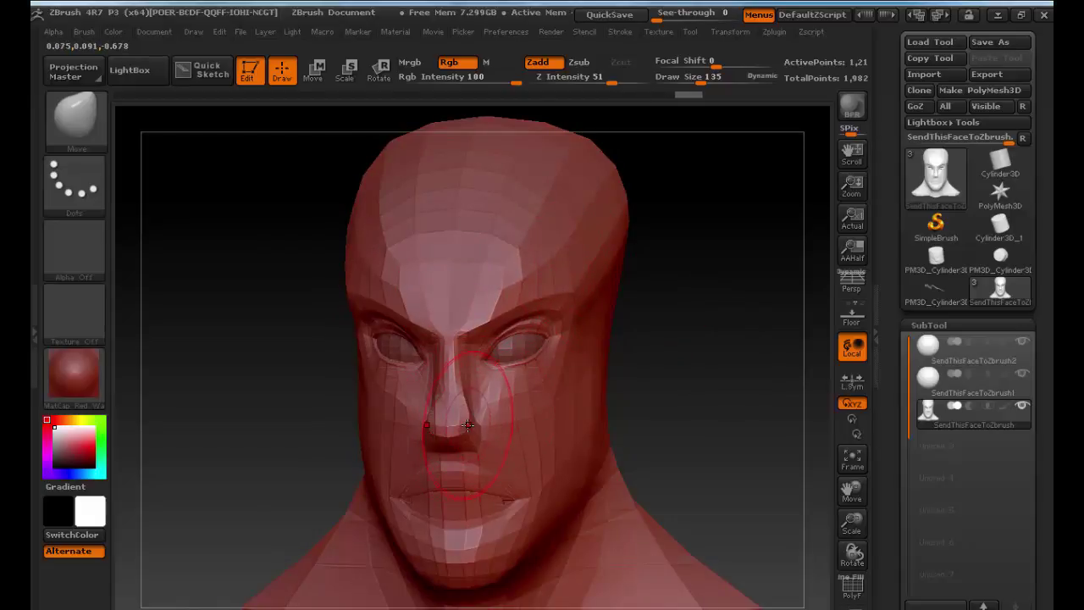
{"action": "key", "text": "s"}
{"action": "left_click_drag", "start_coordinate": [467, 425], "coordinate": [460, 427]}
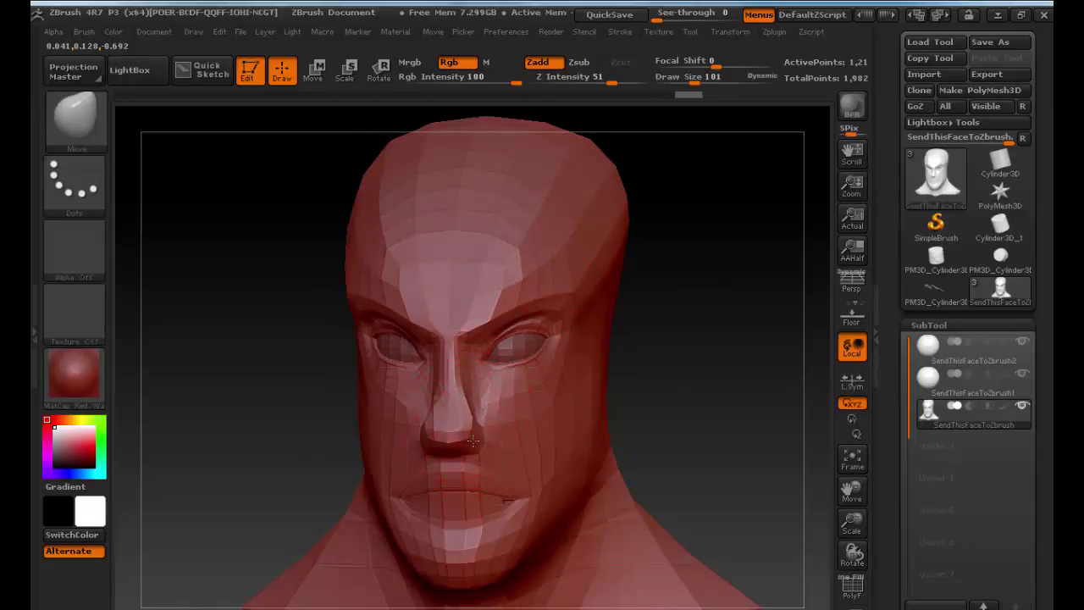
Step: Refine the nose close up with a draw size of 40, widening its bridge between the eyes
{"action": "left_click_drag", "start_coordinate": [702, 425], "coordinate": [660, 435]}
{"action": "mouse_move", "coordinate": [364, 420]}
{"action": "left_mouse_down", "text": "alt"}
{"action": "mouse_move", "coordinate": [424, 416]}
{"action": "mouse_move", "coordinate": [387, 406]}
{"action": "mouse_move", "coordinate": [436, 416]}
{"action": "mouse_move", "coordinate": [420, 413]}
{"action": "left_mouse_up", "text": "alt"}
{"action": "key", "text": "s"}
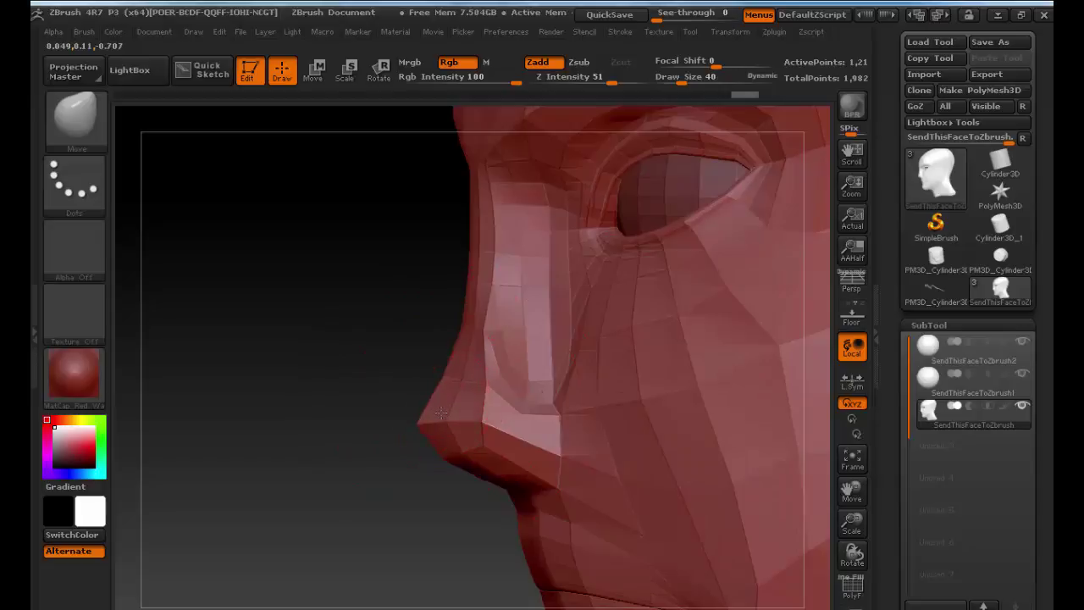
{"action": "left_click_drag", "start_coordinate": [331, 399], "coordinate": [449, 394]}
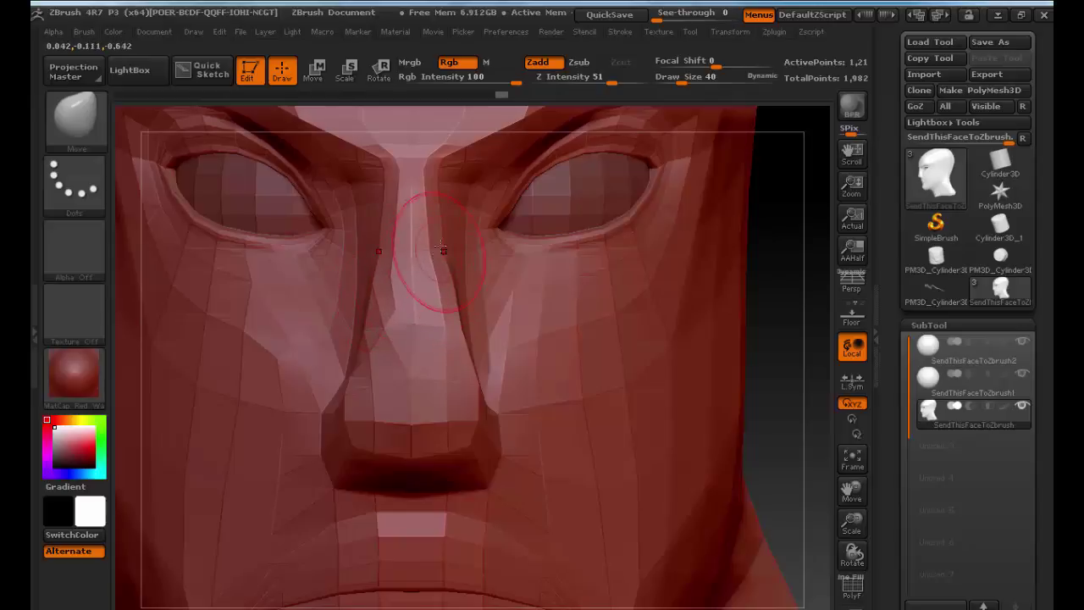
{"action": "mouse_move", "coordinate": [439, 169]}
{"action": "left_mouse_down"}
{"action": "mouse_move", "coordinate": [454, 166]}
{"action": "mouse_move", "coordinate": [457, 209]}
{"action": "left_mouse_up"}
Step: Set the draw size to 80 and adjust the cheeks below the eyes and the outer eye corners
{"action": "key", "text": "s"}
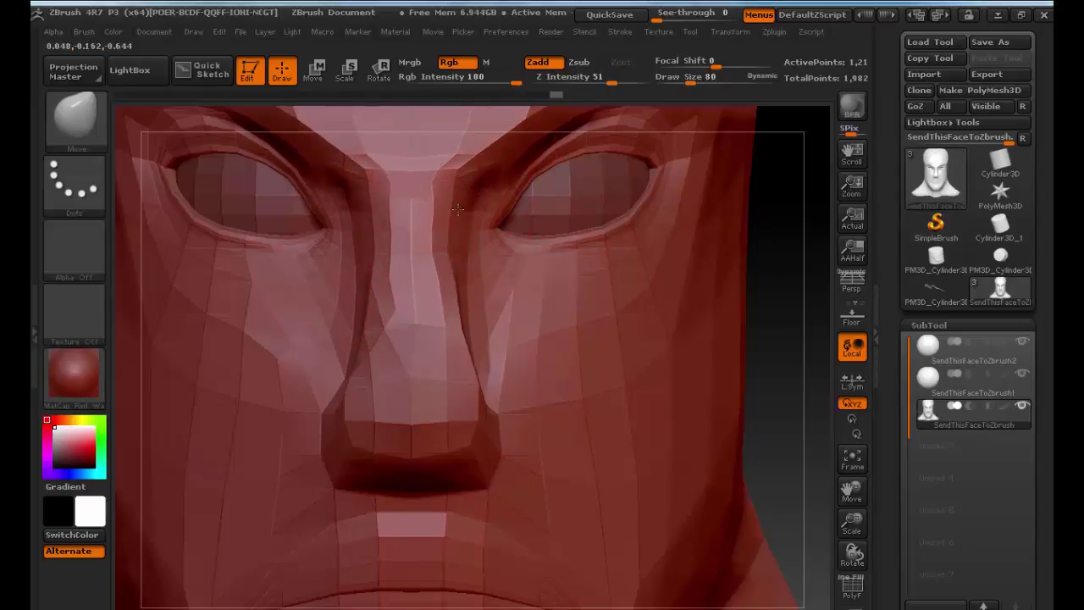
{"action": "left_click_drag", "start_coordinate": [554, 278], "coordinate": [576, 268]}
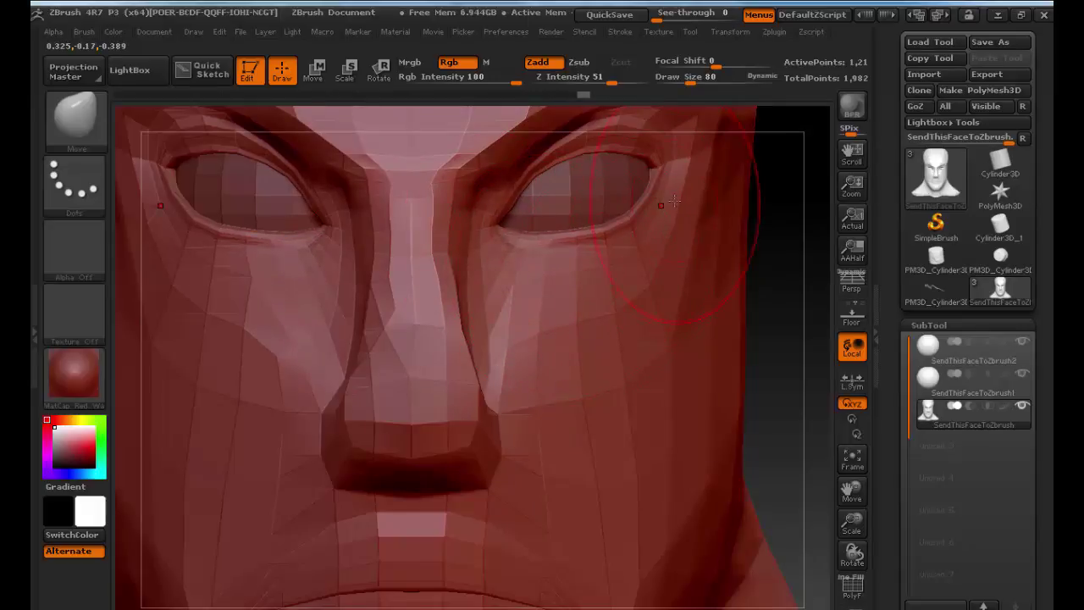
{"action": "left_click_drag", "start_coordinate": [673, 203], "coordinate": [667, 200]}
{"action": "left_click_drag", "start_coordinate": [816, 386], "coordinate": [762, 398]}
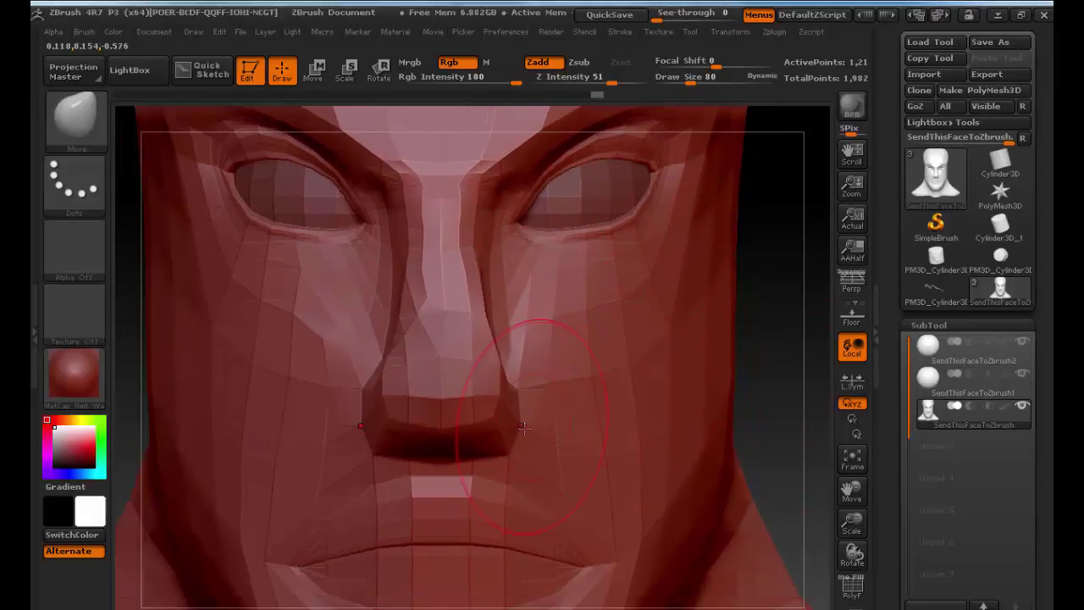
Step: Subdivide the head mesh a second time and set the Move brush's draw size to 179
{"action": "left_click_drag", "start_coordinate": [797, 443], "coordinate": [711, 386], "text": "alt"}
{"action": "key", "text": "ctrl+d"}
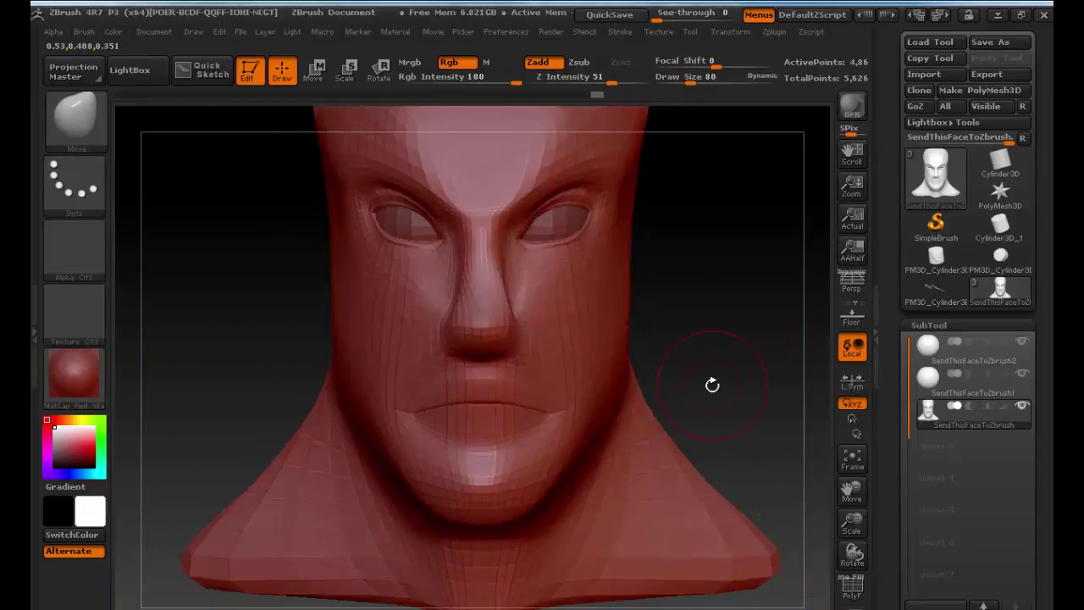
{"action": "mouse_move", "coordinate": [711, 244]}
{"action": "left_mouse_down", "text": "alt"}
{"action": "mouse_move", "coordinate": [712, 358]}
{"action": "mouse_move", "coordinate": [662, 360]}
{"action": "left_mouse_up", "text": "alt"}
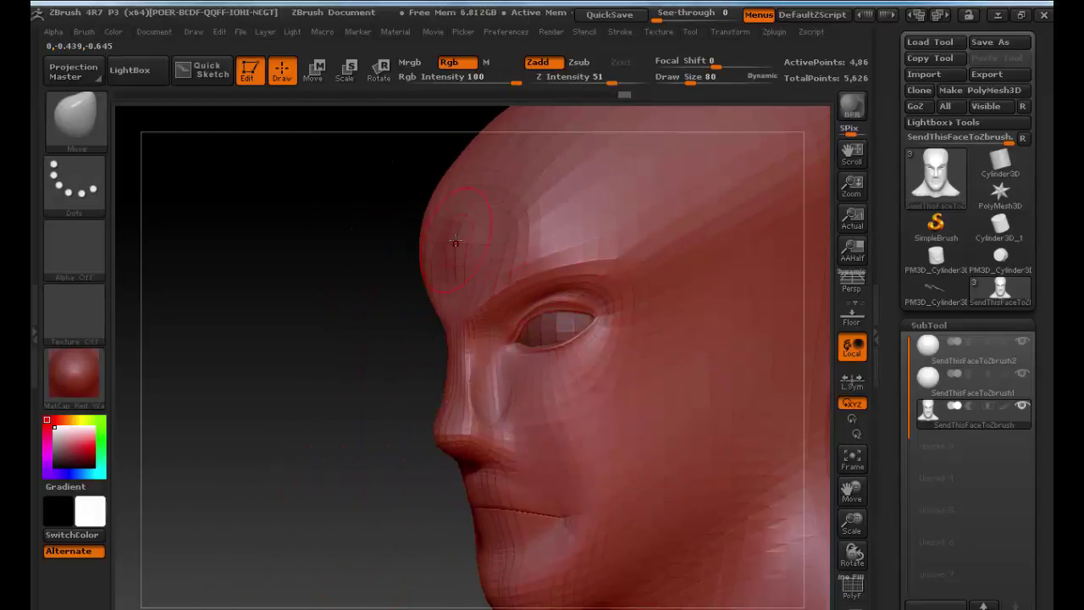
{"action": "key", "text": "s"}
{"action": "mouse_move", "coordinate": [456, 242]}
{"action": "left_mouse_down"}
{"action": "mouse_move", "coordinate": [473, 241]}
{"action": "mouse_move", "coordinate": [432, 230]}
{"action": "left_mouse_up"}
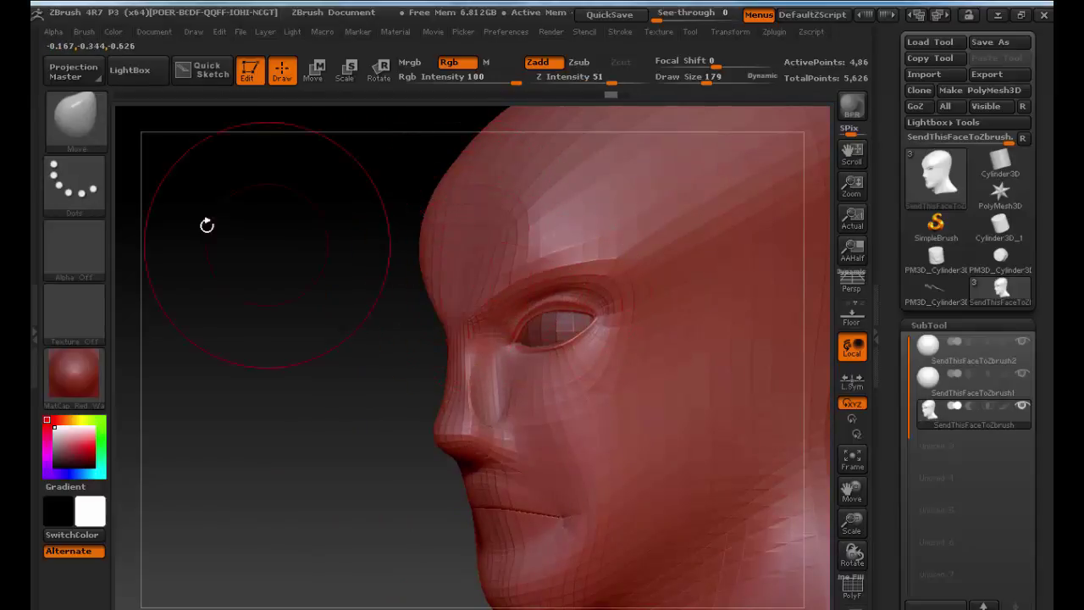
Step: Switch to the ClayBuildup brush and set its Z Intensity to 6
{"action": "left_click", "coordinate": [75, 116]}
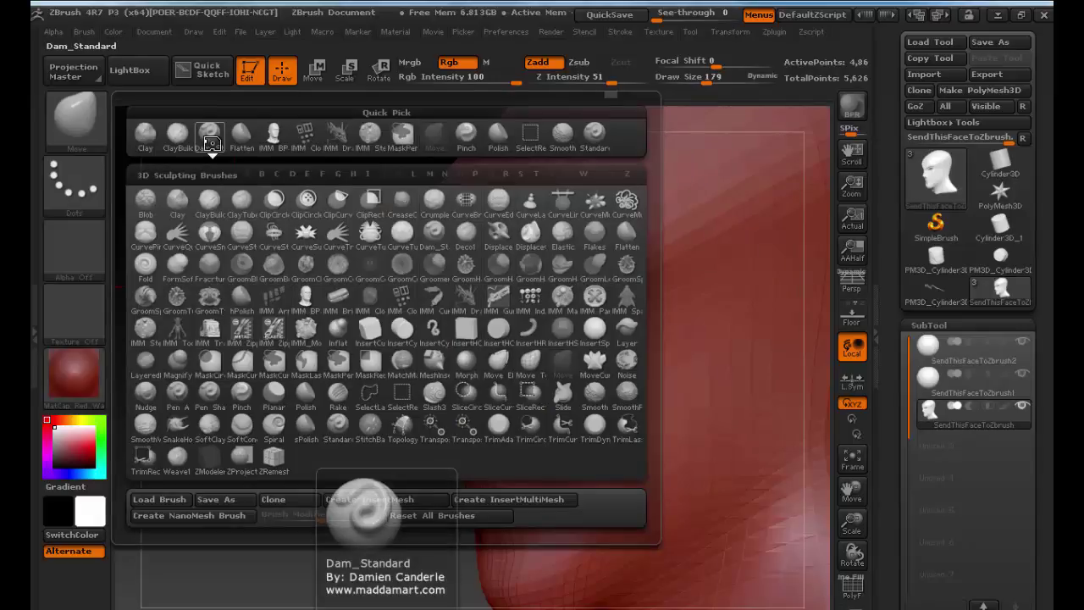
{"action": "left_click", "coordinate": [210, 137]}
{"action": "left_click_drag", "start_coordinate": [236, 291], "coordinate": [276, 292]}
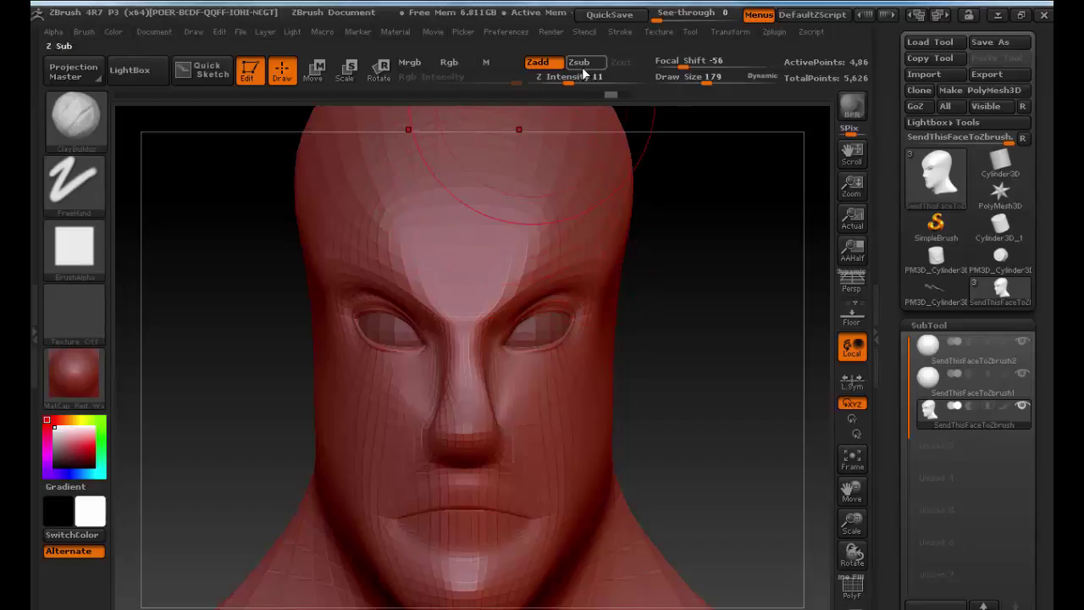
{"action": "left_click_drag", "start_coordinate": [565, 78], "coordinate": [557, 78]}
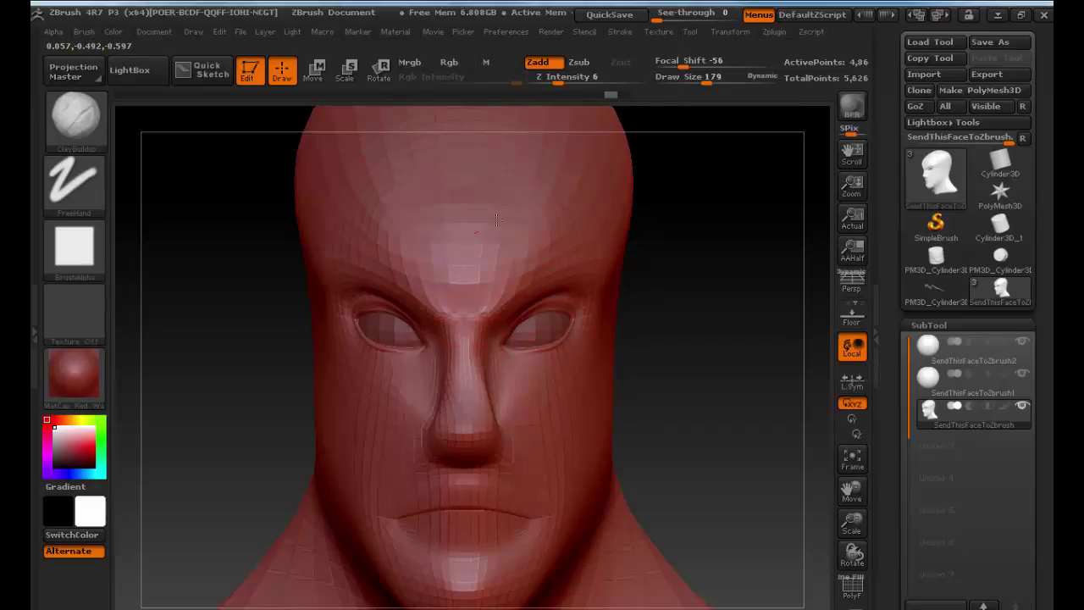
Step: Build up volume across the forehead with clay strokes and smooth them toward the temples
{"action": "mouse_move", "coordinate": [655, 274]}
{"action": "left_mouse_down"}
{"action": "mouse_move", "coordinate": [588, 280]}
{"action": "mouse_move", "coordinate": [668, 283]}
{"action": "left_mouse_up"}
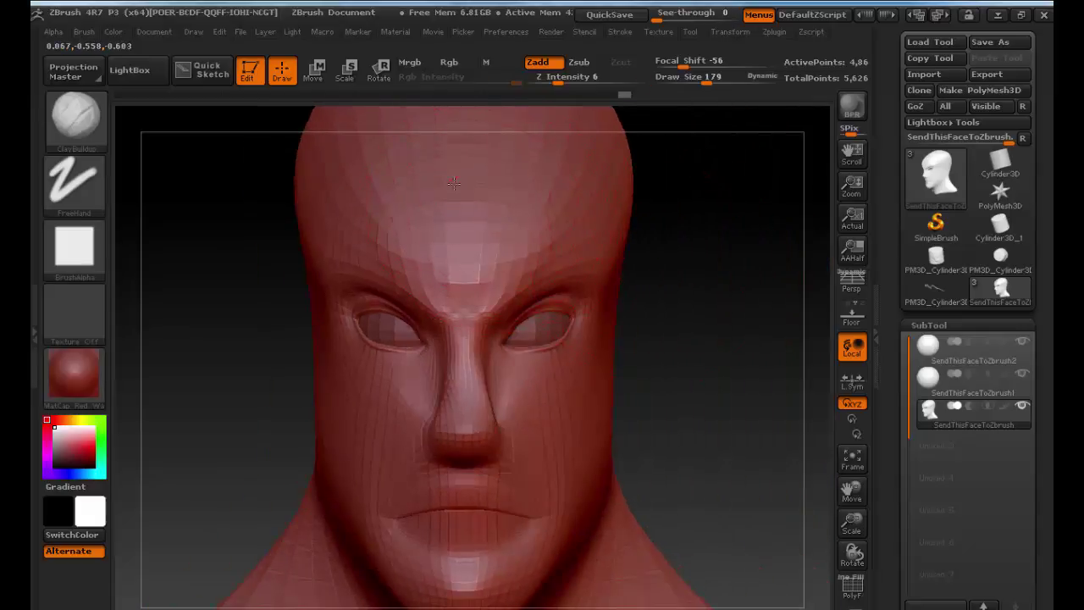
{"action": "left_click_drag", "start_coordinate": [454, 183], "coordinate": [465, 191]}
{"action": "mouse_move", "coordinate": [542, 208]}
{"action": "left_mouse_down", "text": "shift"}
{"action": "mouse_move", "coordinate": [488, 219]}
{"action": "mouse_move", "coordinate": [593, 222]}
{"action": "left_mouse_up", "text": "shift"}
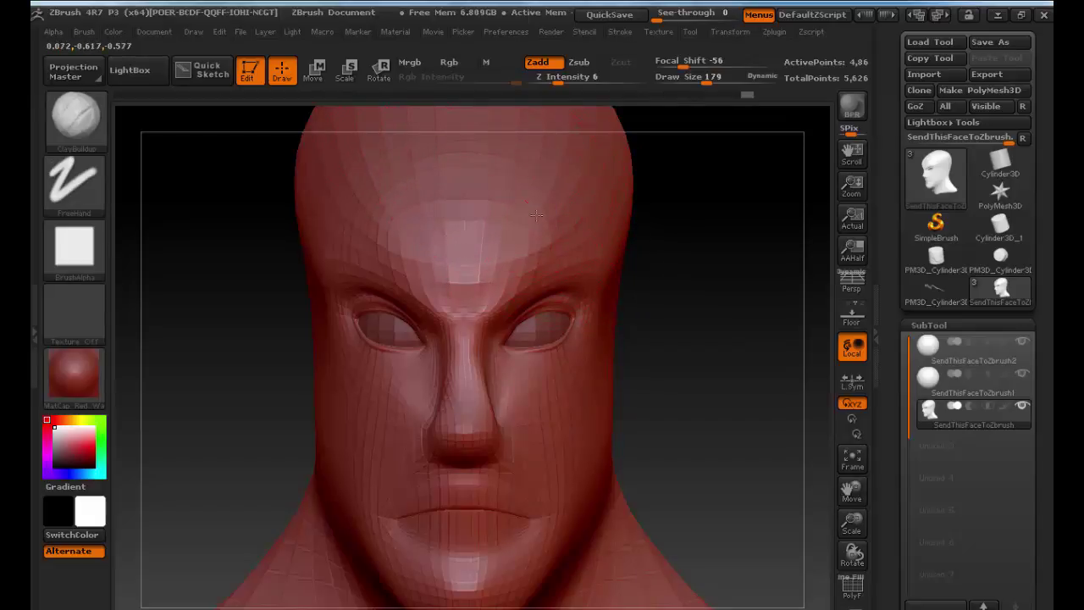
Step: Set the draw size to 62 and build up the neck muscle from behind the jaw down to the front of the neck base
{"action": "mouse_move", "coordinate": [676, 363]}
{"action": "left_mouse_down"}
{"action": "mouse_move", "coordinate": [663, 189]}
{"action": "mouse_move", "coordinate": [697, 293]}
{"action": "mouse_move", "coordinate": [781, 296]}
{"action": "mouse_move", "coordinate": [567, 301]}
{"action": "left_mouse_up"}
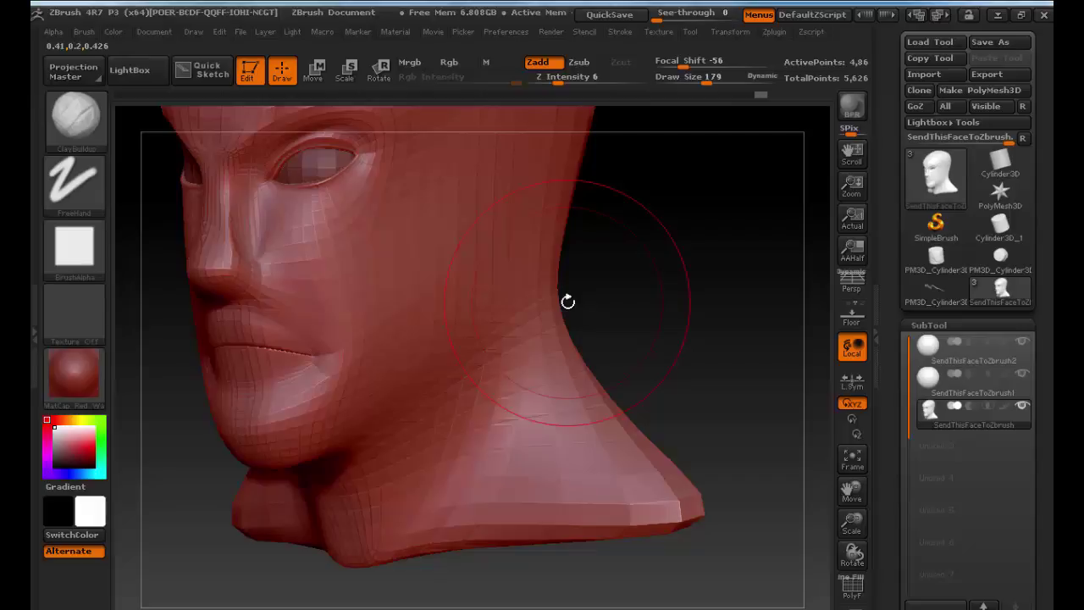
{"action": "key", "text": "s"}
{"action": "left_click_drag", "start_coordinate": [554, 324], "coordinate": [530, 323]}
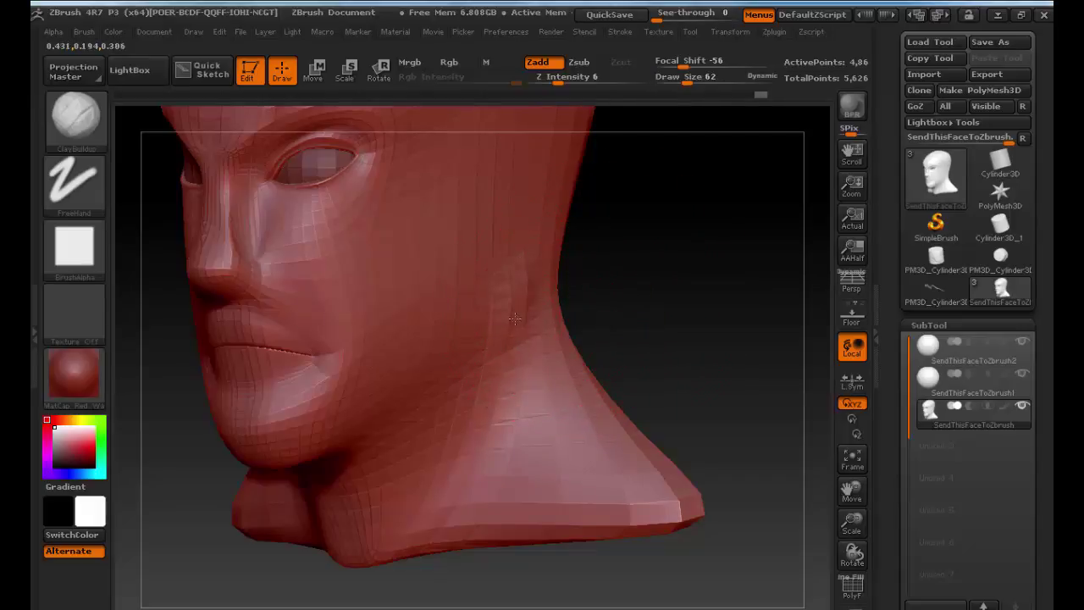
{"action": "mouse_move", "coordinate": [495, 387]}
{"action": "left_mouse_down"}
{"action": "mouse_move", "coordinate": [468, 439]}
{"action": "mouse_move", "coordinate": [395, 502]}
{"action": "mouse_move", "coordinate": [371, 548]}
{"action": "left_mouse_up"}
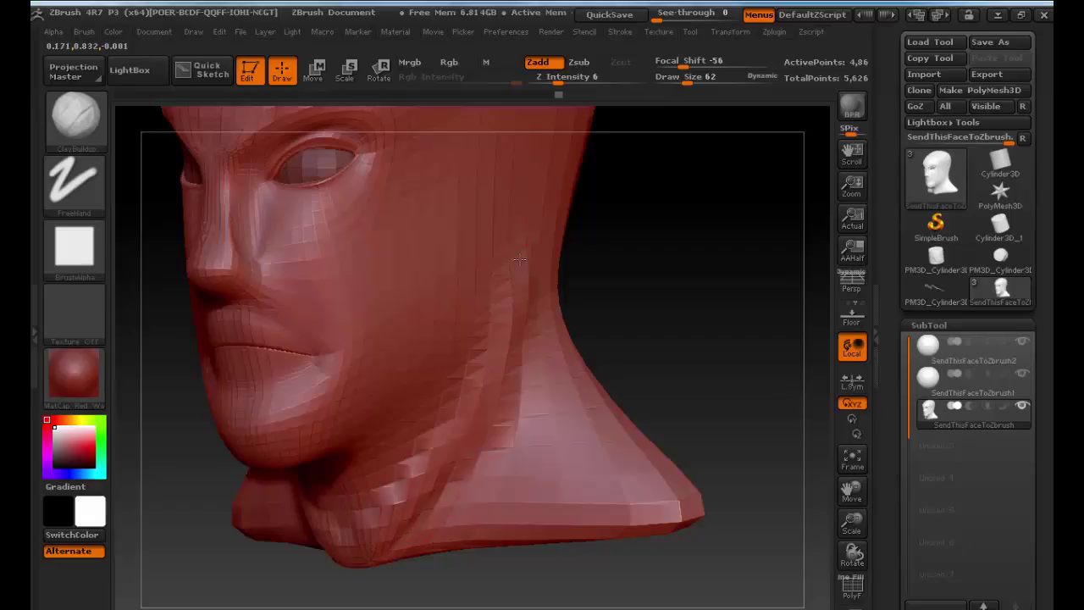
Step: Build up the side of the head behind the jaw and sculpt along the jawline, using a draw size of 145
{"action": "mouse_move", "coordinate": [654, 214]}
{"action": "left_mouse_down"}
{"action": "mouse_move", "coordinate": [621, 257]}
{"action": "mouse_move", "coordinate": [610, 254]}
{"action": "left_mouse_up"}
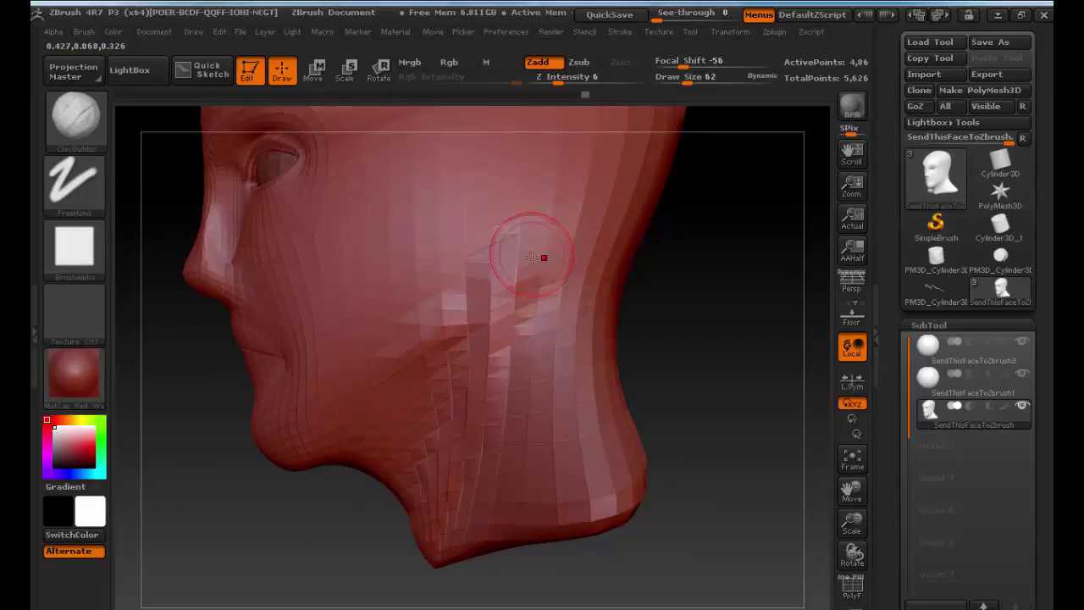
{"action": "mouse_move", "coordinate": [491, 245]}
{"action": "left_mouse_down"}
{"action": "mouse_move", "coordinate": [494, 270]}
{"action": "mouse_move", "coordinate": [529, 227]}
{"action": "mouse_move", "coordinate": [551, 222]}
{"action": "mouse_move", "coordinate": [564, 259]}
{"action": "mouse_move", "coordinate": [500, 265]}
{"action": "mouse_move", "coordinate": [532, 224]}
{"action": "mouse_move", "coordinate": [564, 262]}
{"action": "mouse_move", "coordinate": [569, 245]}
{"action": "mouse_move", "coordinate": [532, 247]}
{"action": "mouse_move", "coordinate": [508, 265]}
{"action": "left_mouse_up"}
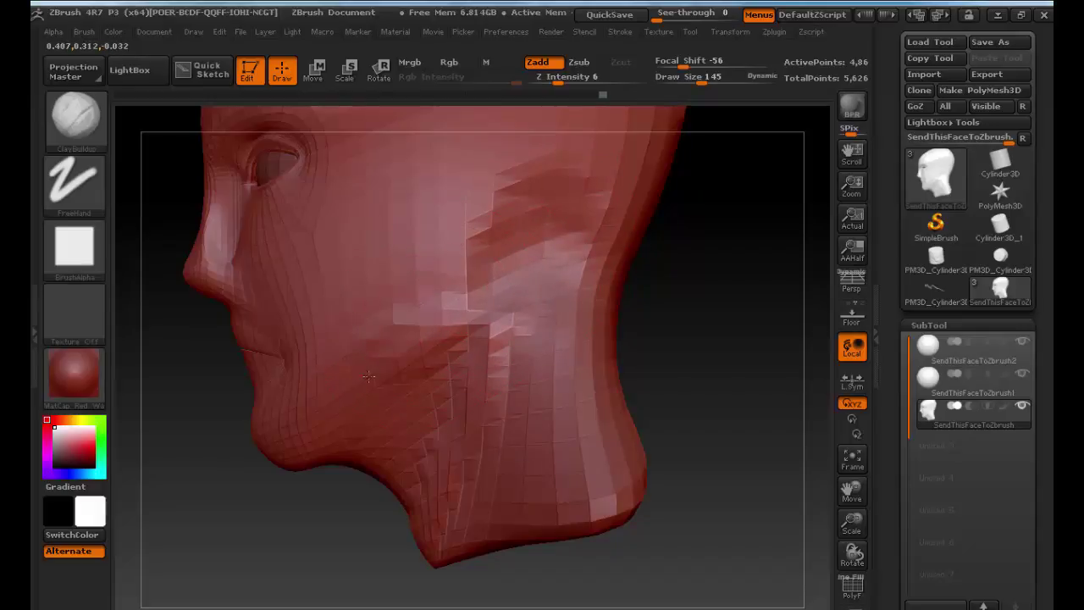
{"action": "mouse_move", "coordinate": [376, 374]}
{"action": "left_mouse_down"}
{"action": "mouse_move", "coordinate": [489, 310]}
{"action": "mouse_move", "coordinate": [484, 333]}
{"action": "mouse_move", "coordinate": [458, 325]}
{"action": "mouse_move", "coordinate": [490, 339]}
{"action": "mouse_move", "coordinate": [479, 300]}
{"action": "mouse_move", "coordinate": [453, 350]}
{"action": "left_mouse_up"}
Step: Refine the side of the neck with a draw size of 76, lowering the Smooth brush's Z Intensity to 17
{"action": "key", "text": "s"}
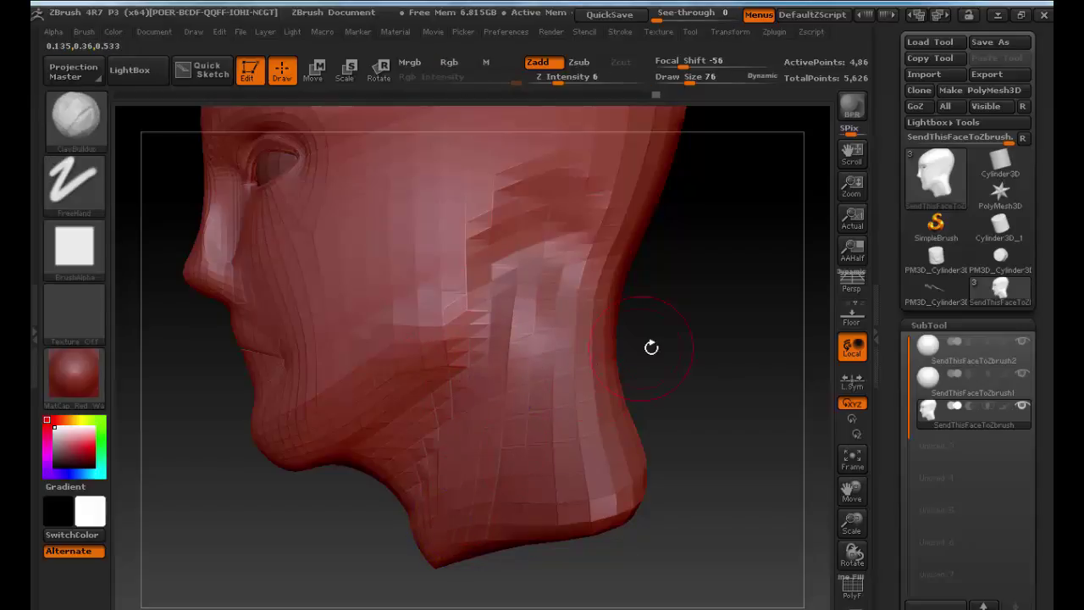
{"action": "left_click_drag", "start_coordinate": [650, 346], "coordinate": [631, 371]}
{"action": "left_click_drag", "start_coordinate": [405, 338], "coordinate": [618, 326]}
{"action": "key", "text": "shift"}
{"action": "left_click_drag", "start_coordinate": [607, 78], "coordinate": [577, 83]}
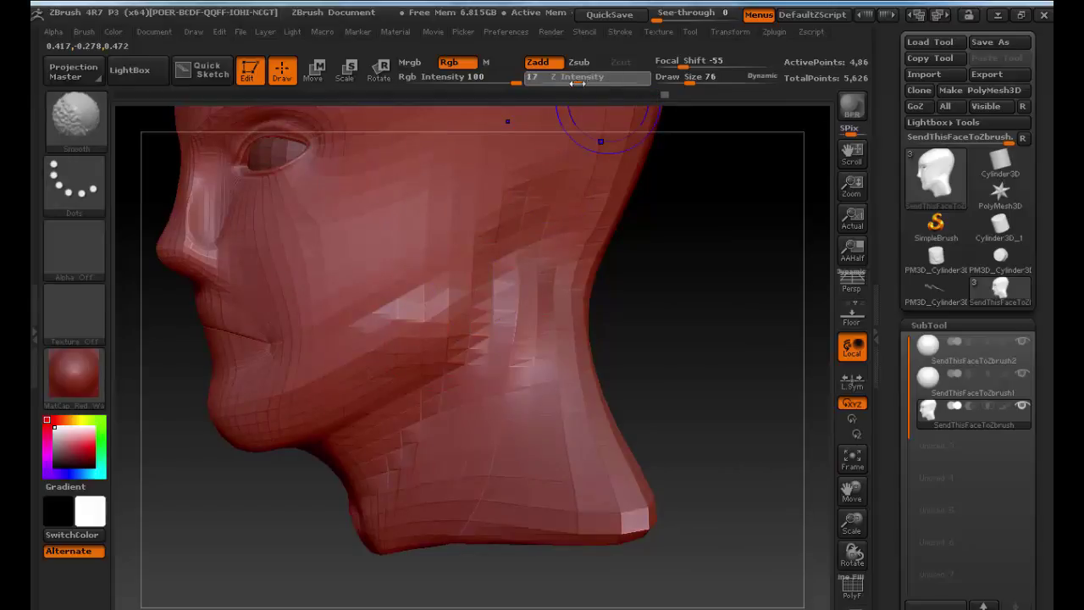
{"action": "mouse_move", "coordinate": [512, 387]}
{"action": "left_mouse_down"}
{"action": "mouse_move", "coordinate": [508, 363]}
{"action": "mouse_move", "coordinate": [420, 507]}
{"action": "mouse_move", "coordinate": [375, 543]}
{"action": "left_mouse_up"}
{"action": "left_click_drag", "start_coordinate": [488, 433], "coordinate": [500, 405]}
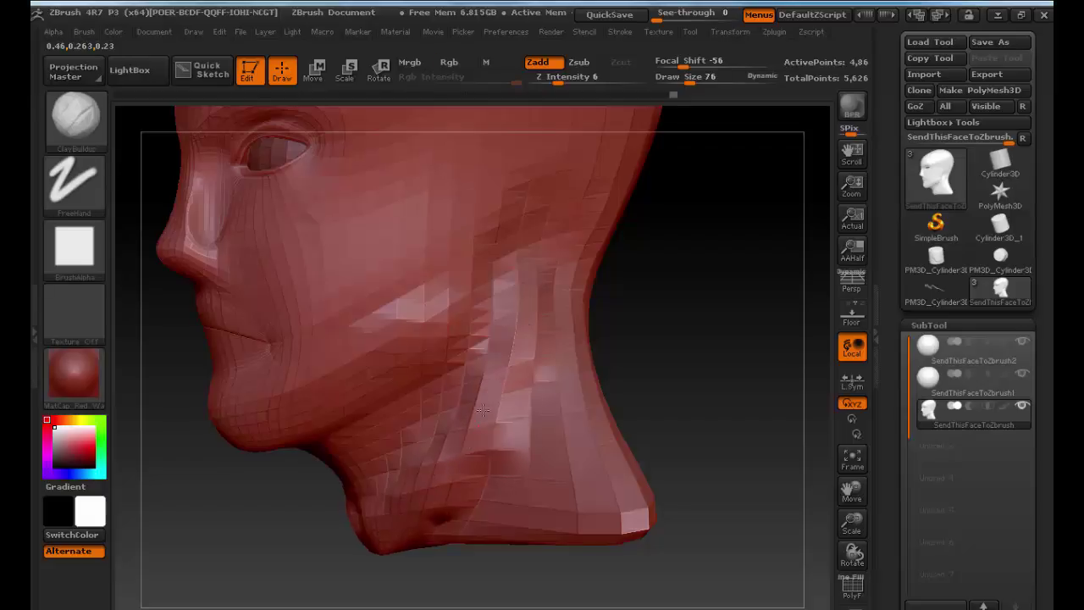
Step: Smooth the side of the neck and reshape the back of the neck and its base with the Move brush at draw sizes 130 and 210
{"action": "left_click_drag", "start_coordinate": [536, 295], "coordinate": [456, 481], "text": "shift"}
{"action": "left_click_drag", "start_coordinate": [734, 429], "coordinate": [641, 426], "text": "shift"}
{"action": "mouse_move", "coordinate": [416, 327]}
{"action": "left_mouse_down", "text": "alt"}
{"action": "mouse_move", "coordinate": [375, 315]}
{"action": "mouse_move", "coordinate": [410, 338]}
{"action": "left_mouse_up", "text": "alt"}
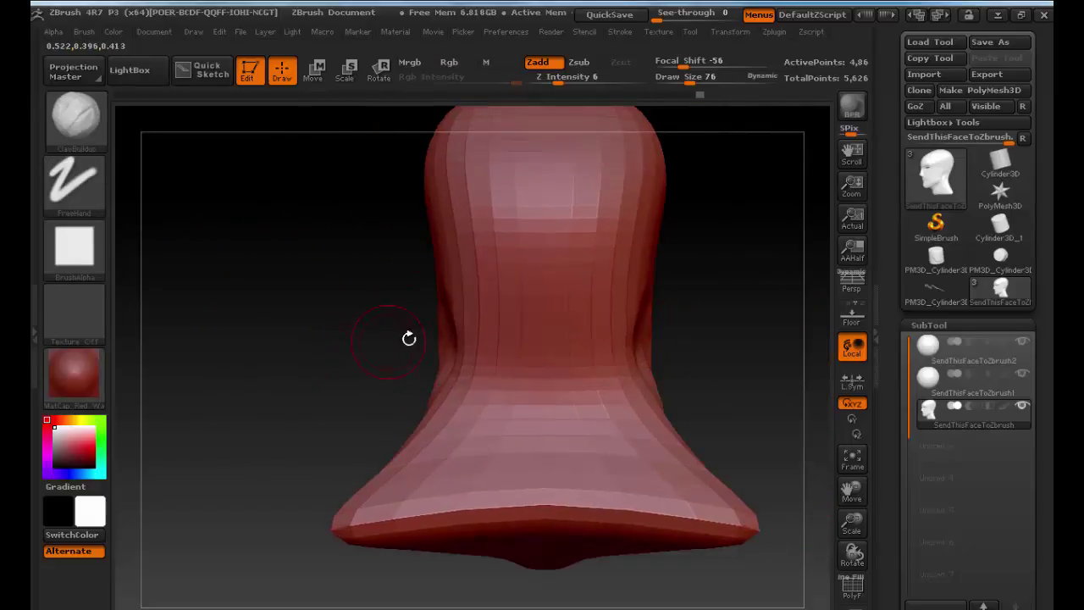
{"action": "key", "text": "b"}
{"action": "key", "text": "m"}
{"action": "key", "text": "v"}
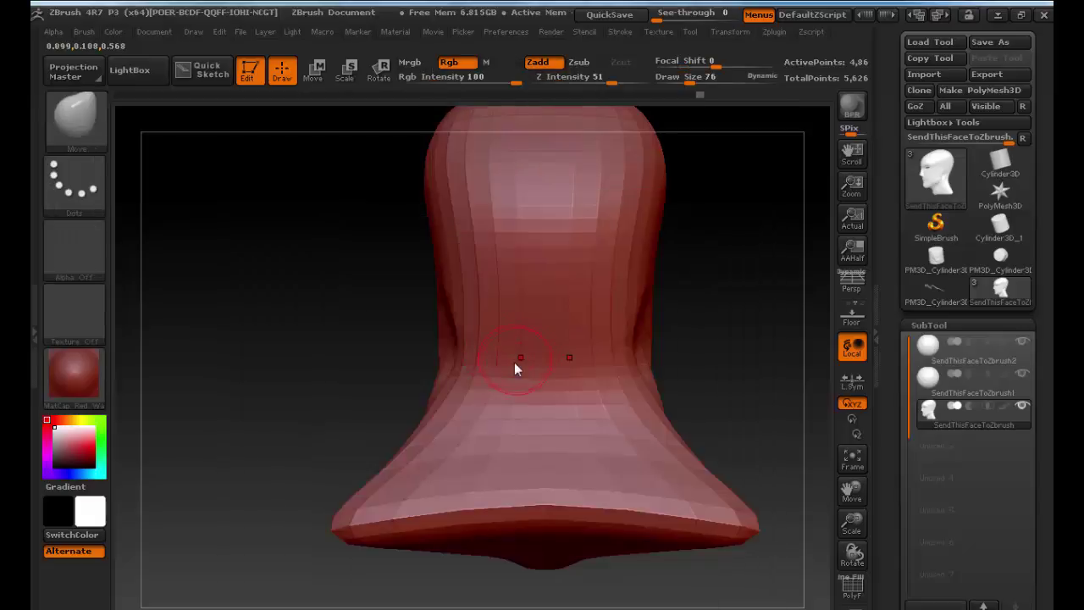
{"action": "mouse_move", "coordinate": [496, 367]}
{"action": "left_mouse_down"}
{"action": "mouse_move", "coordinate": [513, 357]}
{"action": "mouse_move", "coordinate": [487, 316]}
{"action": "left_mouse_up"}
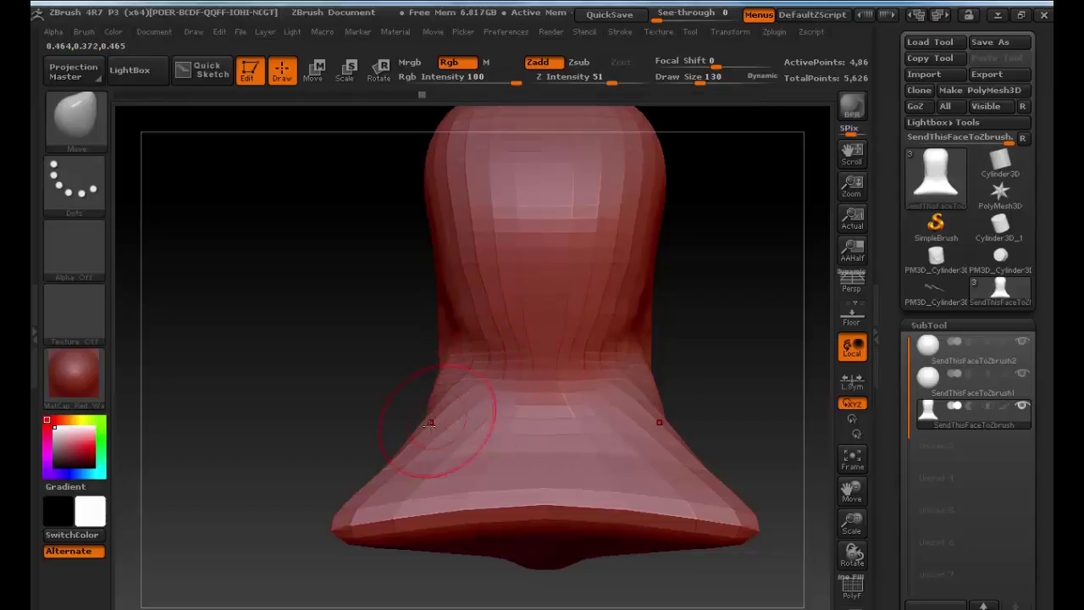
{"action": "mouse_move", "coordinate": [431, 421]}
{"action": "left_mouse_down"}
{"action": "mouse_move", "coordinate": [362, 471]}
{"action": "mouse_move", "coordinate": [419, 393]}
{"action": "mouse_move", "coordinate": [474, 423]}
{"action": "mouse_move", "coordinate": [486, 458]}
{"action": "mouse_move", "coordinate": [510, 447]}
{"action": "left_mouse_up"}
{"action": "key", "text": "s"}
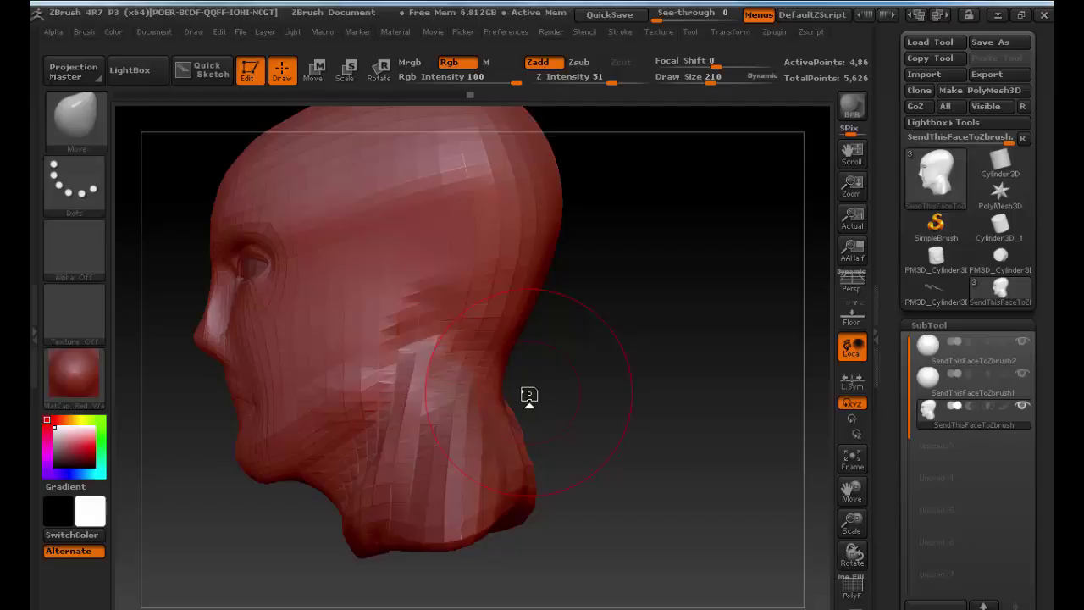
Step: Subdivide the head one more level and build up the side neck muscle toward the throat with ClayBuildup at draw size 135
{"action": "key", "text": "ctrl+d"}
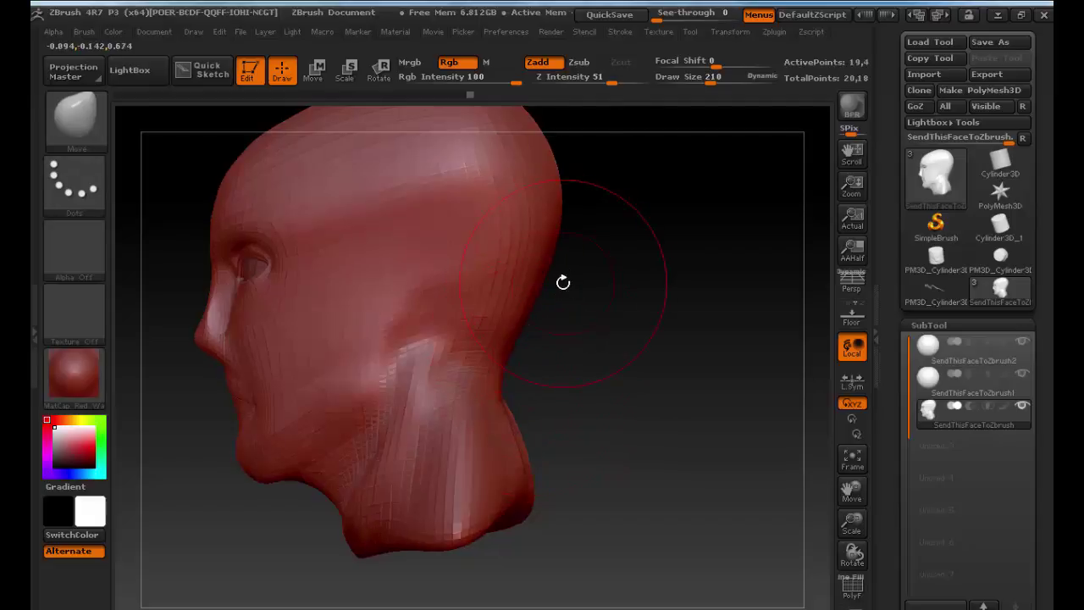
{"action": "mouse_move", "coordinate": [593, 364]}
{"action": "left_mouse_down"}
{"action": "mouse_move", "coordinate": [635, 363]}
{"action": "mouse_move", "coordinate": [602, 342]}
{"action": "mouse_move", "coordinate": [619, 347]}
{"action": "mouse_move", "coordinate": [542, 398]}
{"action": "left_mouse_up"}
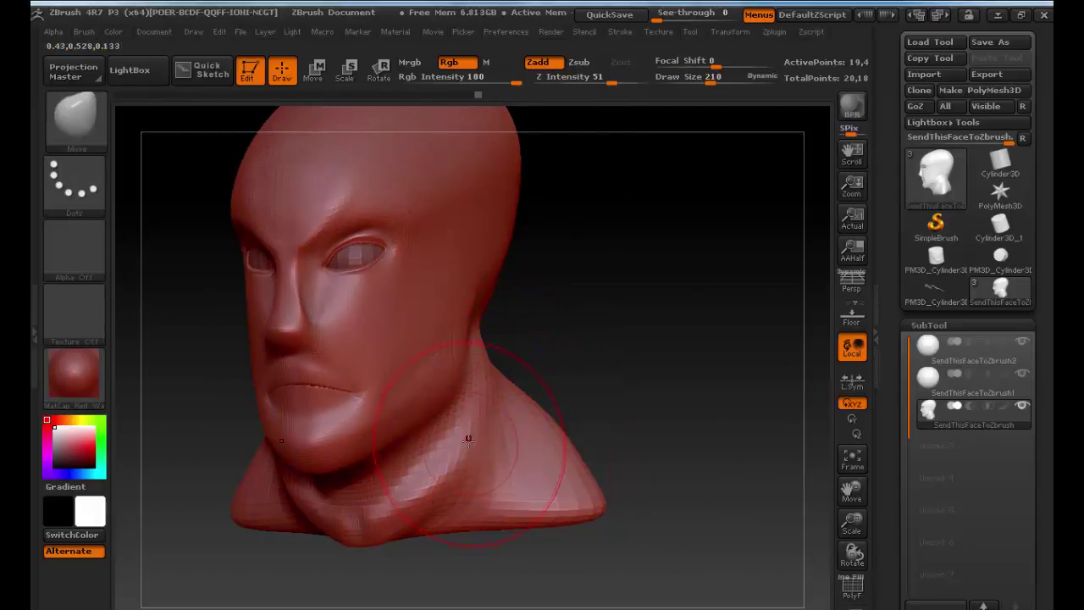
{"action": "key", "text": "s"}
{"action": "key", "text": "b"}
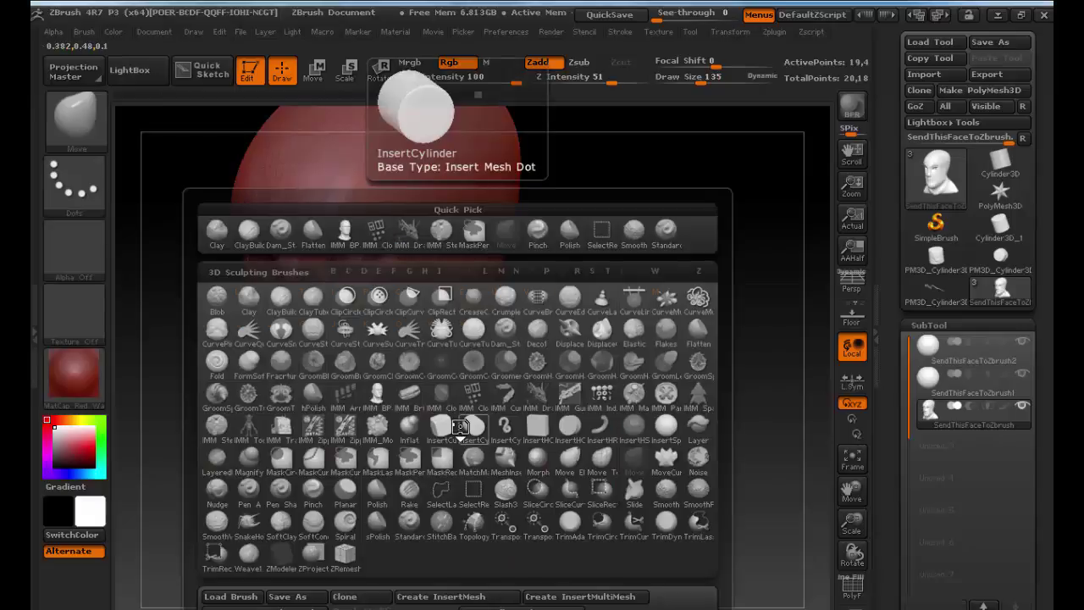
{"action": "key", "text": "c"}
{"action": "key", "text": "b"}
{"action": "mouse_move", "coordinate": [469, 438]}
{"action": "left_mouse_down"}
{"action": "mouse_move", "coordinate": [476, 482]}
{"action": "mouse_move", "coordinate": [495, 399]}
{"action": "left_mouse_up"}
{"action": "left_click_drag", "start_coordinate": [566, 361], "coordinate": [526, 353]}
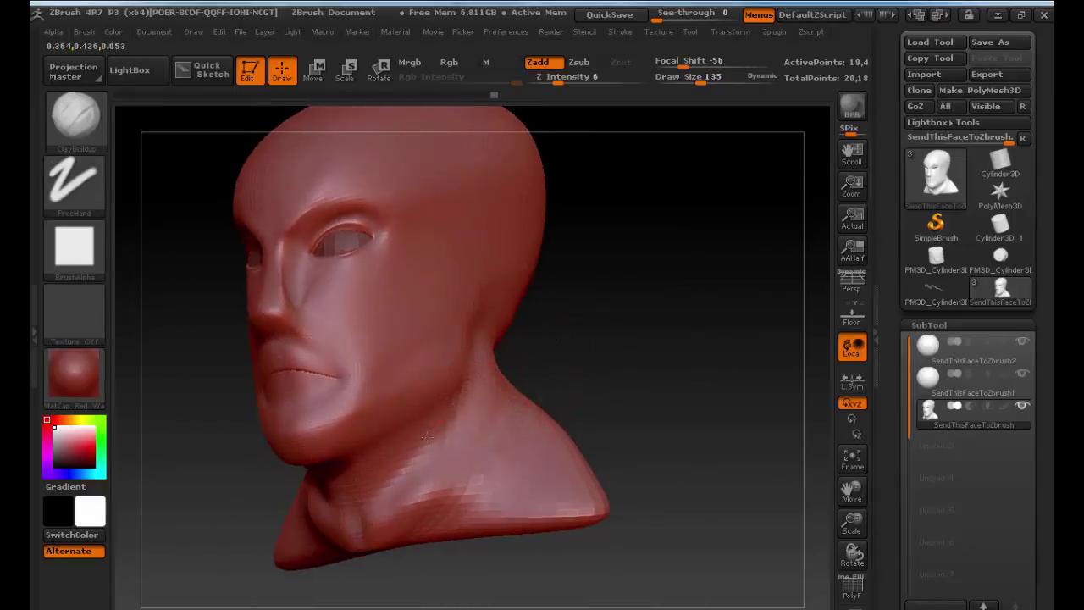
{"action": "mouse_move", "coordinate": [454, 422]}
{"action": "left_mouse_down"}
{"action": "mouse_move", "coordinate": [398, 473]}
{"action": "mouse_move", "coordinate": [326, 496]}
{"action": "left_mouse_up"}
{"action": "mouse_move", "coordinate": [469, 404]}
{"action": "left_mouse_down"}
{"action": "mouse_move", "coordinate": [485, 447]}
{"action": "mouse_move", "coordinate": [449, 461]}
{"action": "mouse_move", "coordinate": [384, 523]}
{"action": "left_mouse_up"}
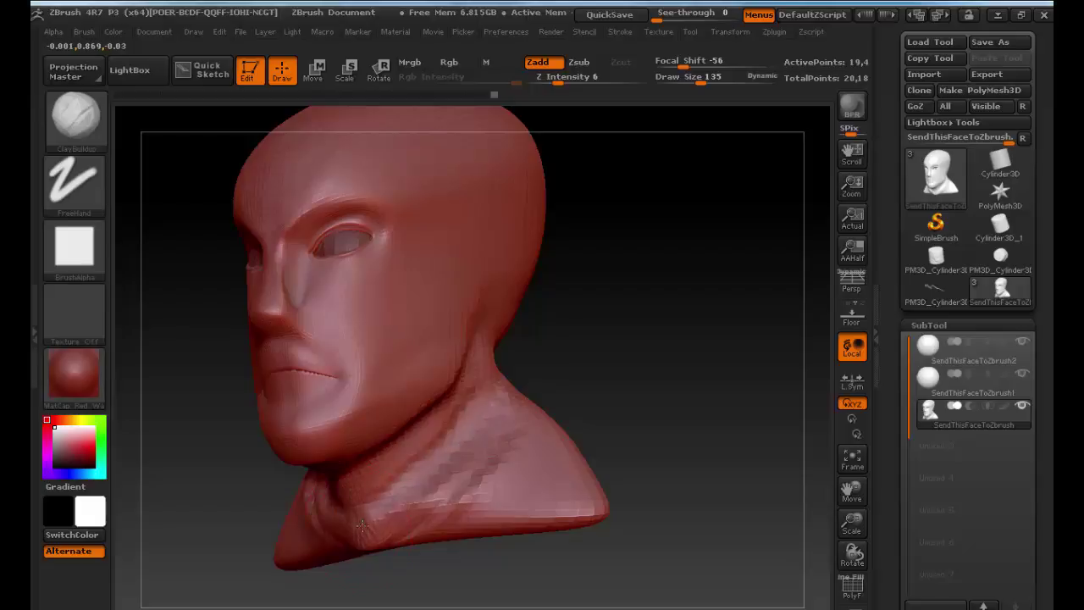
Step: Smooth the clay strokes along the side of the neck down to its front base
{"action": "key", "text": "shift"}
{"action": "left_click_drag", "start_coordinate": [491, 386], "coordinate": [459, 431], "text": "shift"}
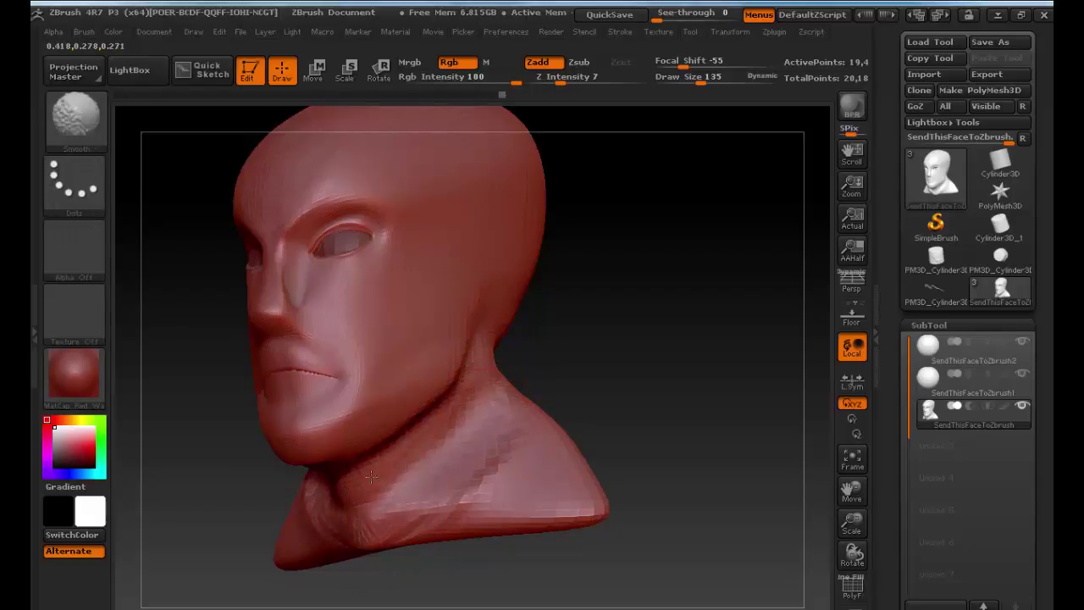
{"action": "mouse_move", "coordinate": [372, 477]}
{"action": "left_mouse_down", "text": "shift"}
{"action": "mouse_move", "coordinate": [467, 394]}
{"action": "mouse_move", "coordinate": [479, 488]}
{"action": "mouse_move", "coordinate": [445, 501]}
{"action": "left_mouse_up", "text": "shift"}
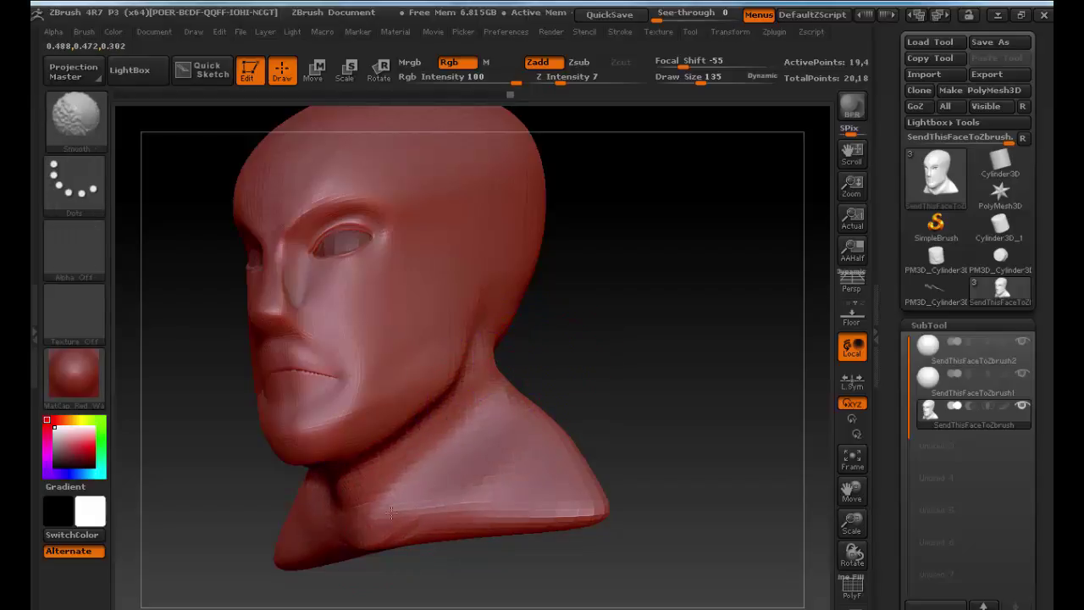
Step: Build up the lower cheeks beside the mouth and smooth them
{"action": "mouse_move", "coordinate": [583, 367]}
{"action": "left_mouse_down"}
{"action": "mouse_move", "coordinate": [595, 358]}
{"action": "mouse_move", "coordinate": [610, 368]}
{"action": "left_mouse_up"}
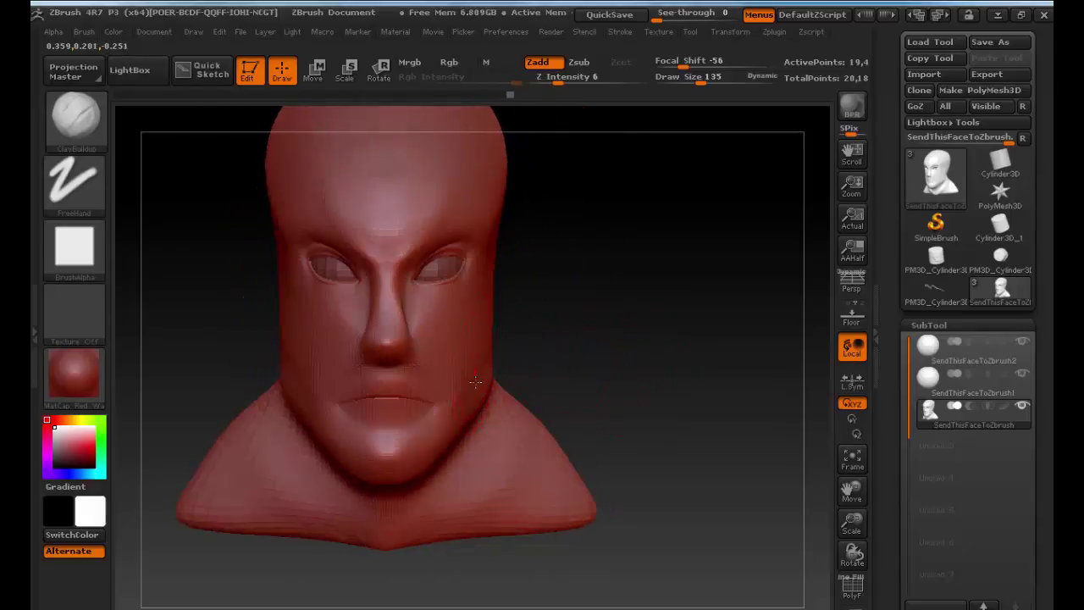
{"action": "key", "text": "shift"}
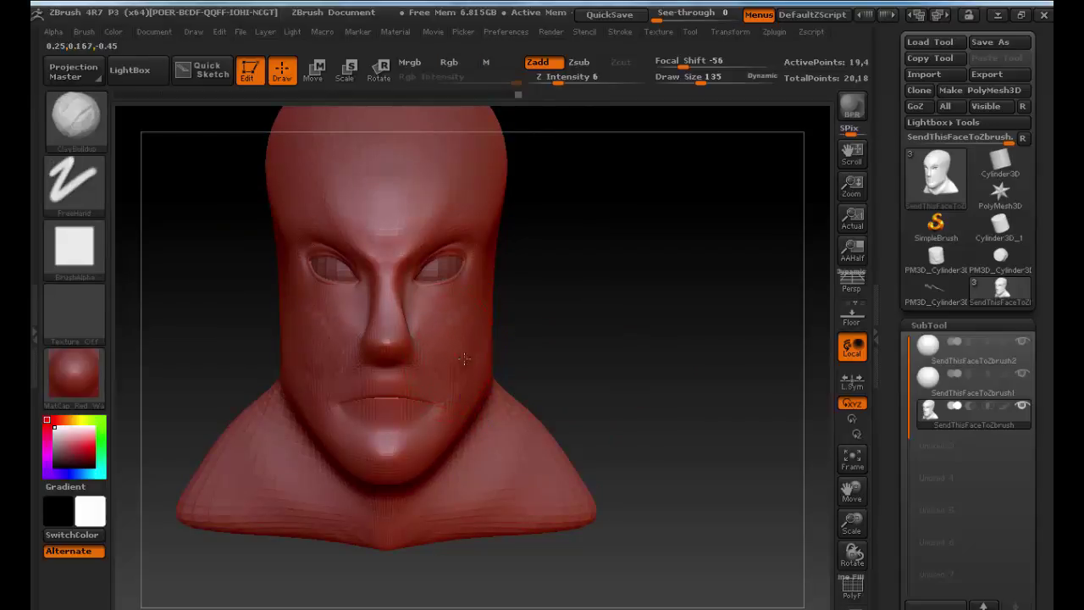
{"action": "key", "text": "shift"}
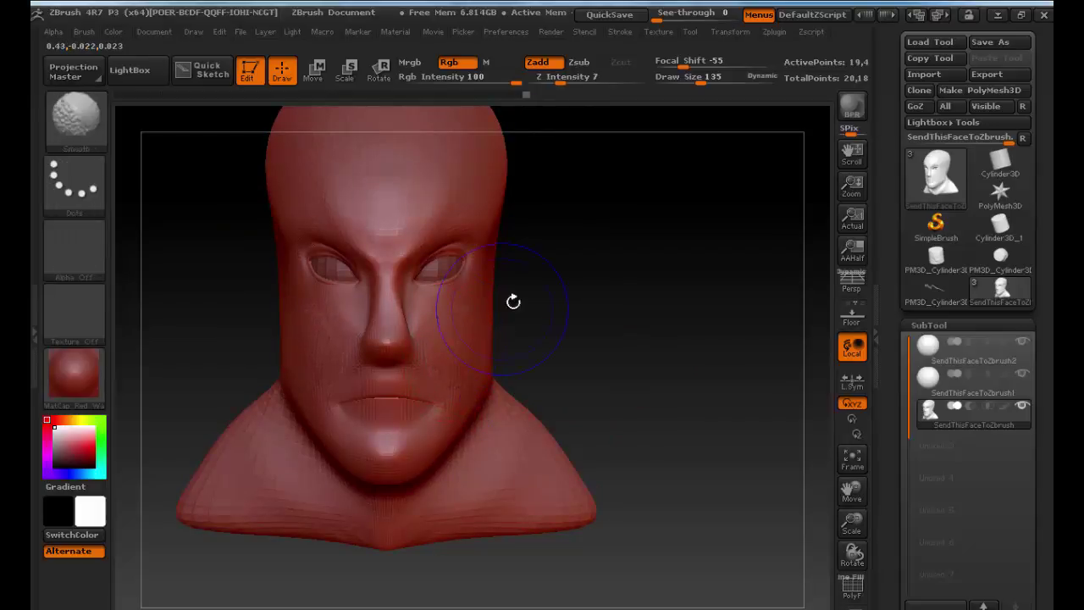
Step: Build up the tip of the nose with a draw size of 40
{"action": "mouse_move", "coordinate": [578, 288]}
{"action": "left_mouse_down"}
{"action": "mouse_move", "coordinate": [537, 345]}
{"action": "mouse_move", "coordinate": [709, 354]}
{"action": "left_mouse_up"}
{"action": "key", "text": "s"}
{"action": "left_click_drag", "start_coordinate": [373, 404], "coordinate": [356, 404]}
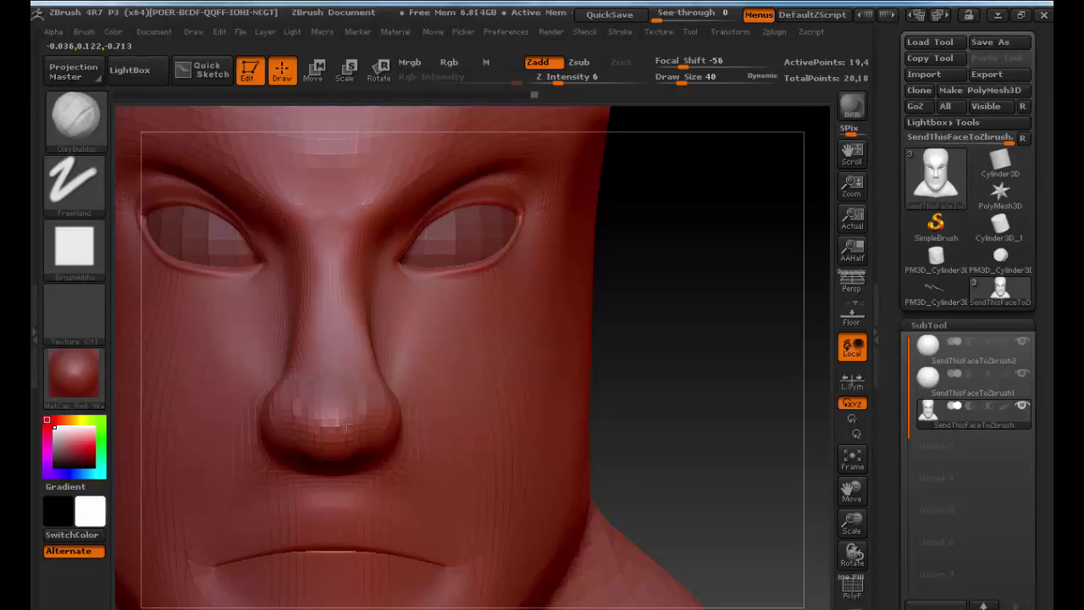
Step: Sculpt around the nostrils and the area between the nose and upper lip with a draw size of 17
{"action": "left_click_drag", "start_coordinate": [663, 415], "coordinate": [666, 330]}
{"action": "left_click_drag", "start_coordinate": [688, 172], "coordinate": [767, 112], "text": "alt"}
{"action": "key", "text": "s"}
{"action": "mouse_move", "coordinate": [460, 420]}
{"action": "left_mouse_down"}
{"action": "mouse_move", "coordinate": [449, 420]}
{"action": "mouse_move", "coordinate": [479, 430]}
{"action": "mouse_move", "coordinate": [466, 404]}
{"action": "mouse_move", "coordinate": [454, 415]}
{"action": "mouse_move", "coordinate": [466, 431]}
{"action": "left_mouse_up"}
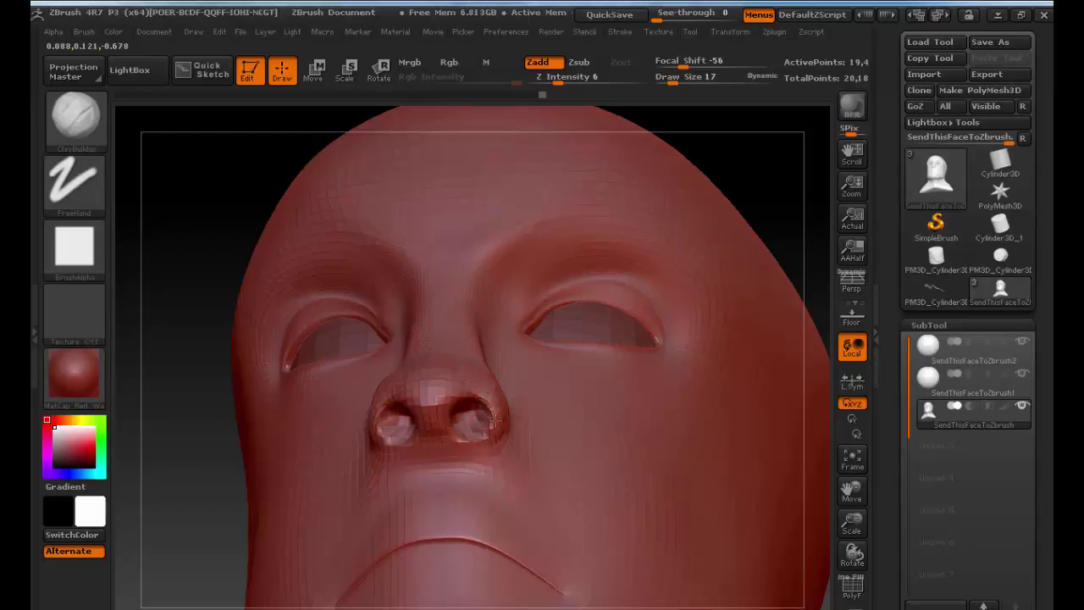
{"action": "left_click_drag", "start_coordinate": [174, 404], "coordinate": [220, 453]}
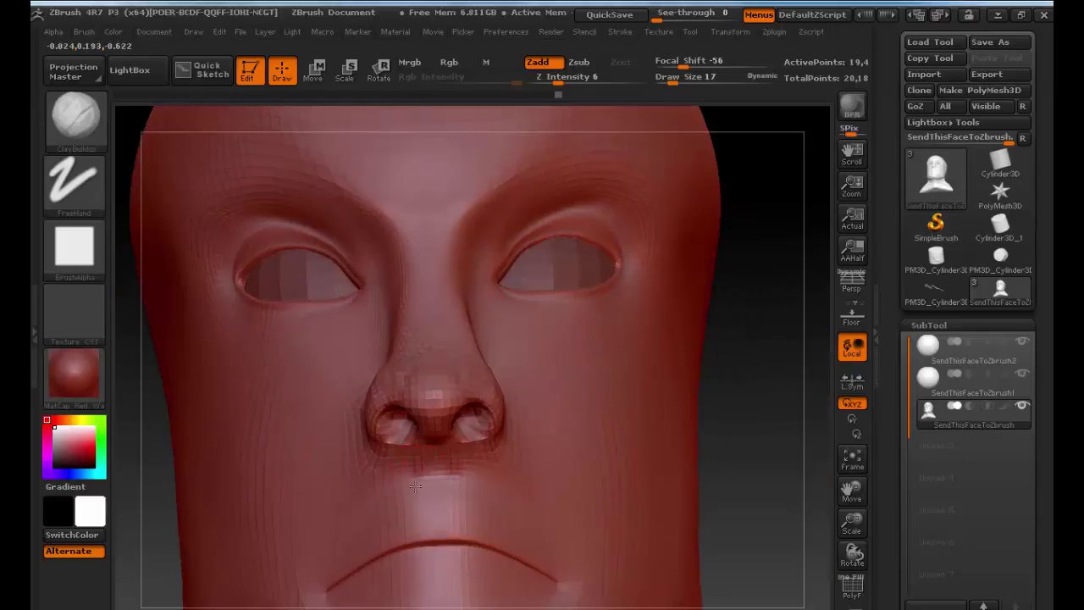
{"action": "left_click_drag", "start_coordinate": [733, 423], "coordinate": [741, 534]}
{"action": "mouse_move", "coordinate": [734, 410]}
{"action": "left_mouse_down"}
{"action": "mouse_move", "coordinate": [762, 280]}
{"action": "mouse_move", "coordinate": [817, 282]}
{"action": "mouse_move", "coordinate": [678, 305]}
{"action": "mouse_move", "coordinate": [733, 317]}
{"action": "mouse_move", "coordinate": [734, 339]}
{"action": "left_mouse_up"}
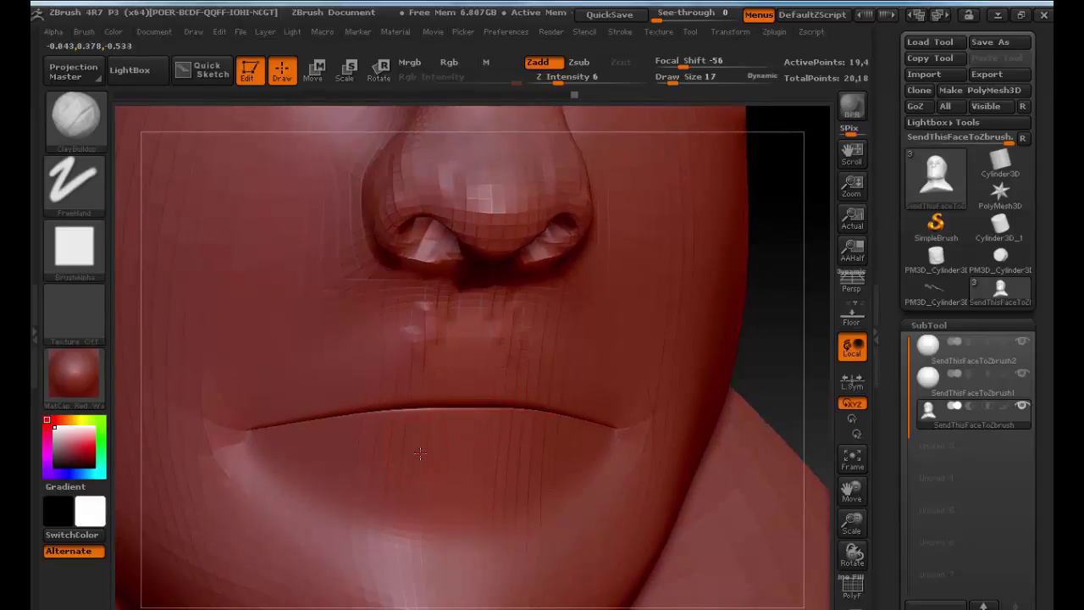
Step: Build up the lower lip with clay strokes at draw size 32 and smooth its outer part
{"action": "mouse_move", "coordinate": [420, 453]}
{"action": "left_mouse_down"}
{"action": "mouse_move", "coordinate": [403, 451]}
{"action": "mouse_move", "coordinate": [440, 431]}
{"action": "mouse_move", "coordinate": [371, 442]}
{"action": "left_mouse_up"}
{"action": "key", "text": "s"}
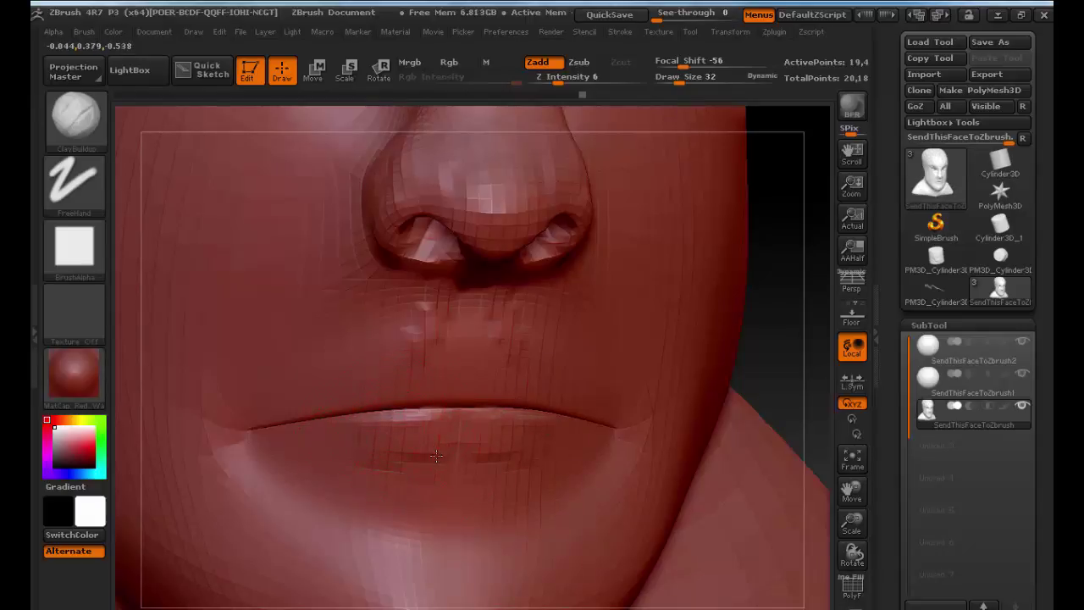
{"action": "mouse_move", "coordinate": [459, 431]}
{"action": "left_mouse_down"}
{"action": "mouse_move", "coordinate": [455, 441]}
{"action": "mouse_move", "coordinate": [369, 436]}
{"action": "mouse_move", "coordinate": [373, 474]}
{"action": "mouse_move", "coordinate": [490, 490]}
{"action": "left_mouse_up"}
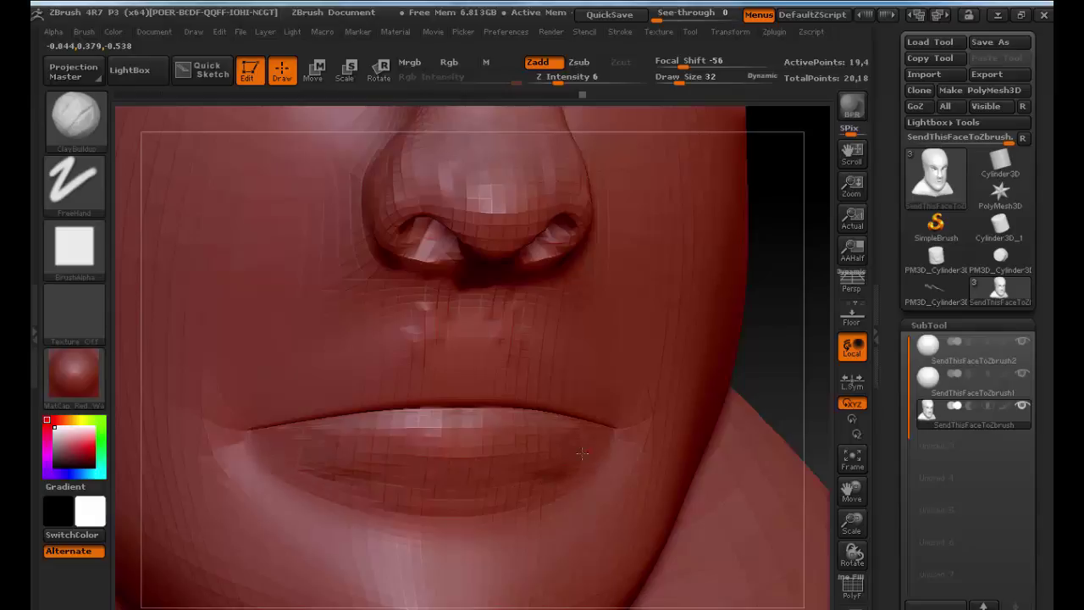
{"action": "mouse_move", "coordinate": [582, 453]}
{"action": "left_mouse_down"}
{"action": "mouse_move", "coordinate": [322, 450]}
{"action": "mouse_move", "coordinate": [430, 486]}
{"action": "mouse_move", "coordinate": [554, 480]}
{"action": "mouse_move", "coordinate": [512, 502]}
{"action": "left_mouse_up"}
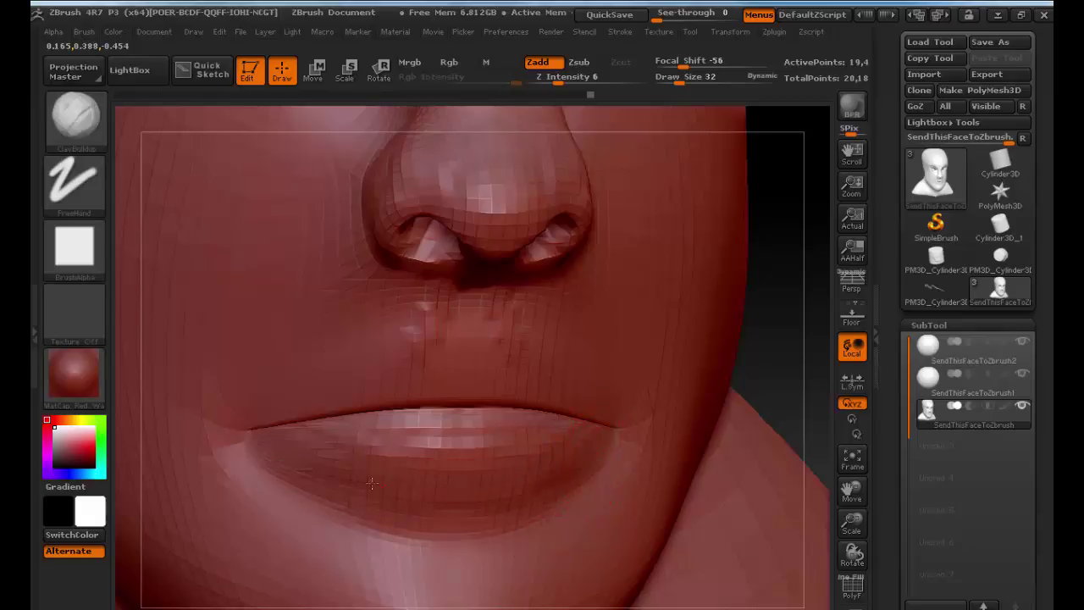
{"action": "left_click_drag", "start_coordinate": [371, 483], "coordinate": [315, 468], "text": "shift"}
Step: Build up the upper lip and the philtrum ridges above it with a draw size of 19
{"action": "key", "text": "s"}
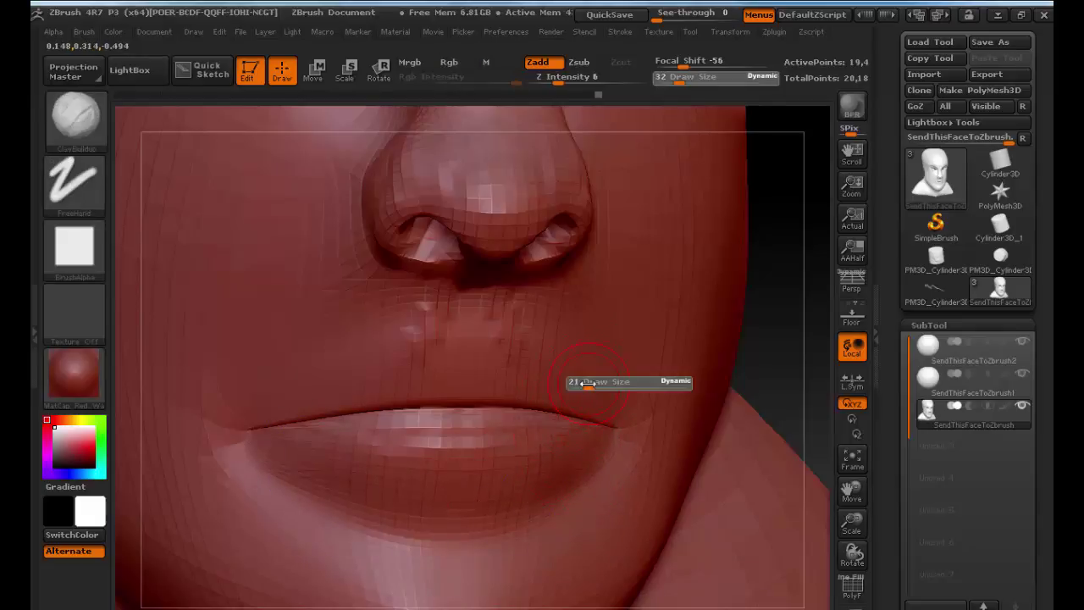
{"action": "left_click", "coordinate": [584, 386]}
{"action": "key", "text": "s"}
{"action": "mouse_move", "coordinate": [583, 386]}
{"action": "left_mouse_down"}
{"action": "mouse_move", "coordinate": [516, 372]}
{"action": "mouse_move", "coordinate": [458, 378]}
{"action": "left_mouse_up"}
{"action": "left_click_drag", "start_coordinate": [392, 364], "coordinate": [438, 363]}
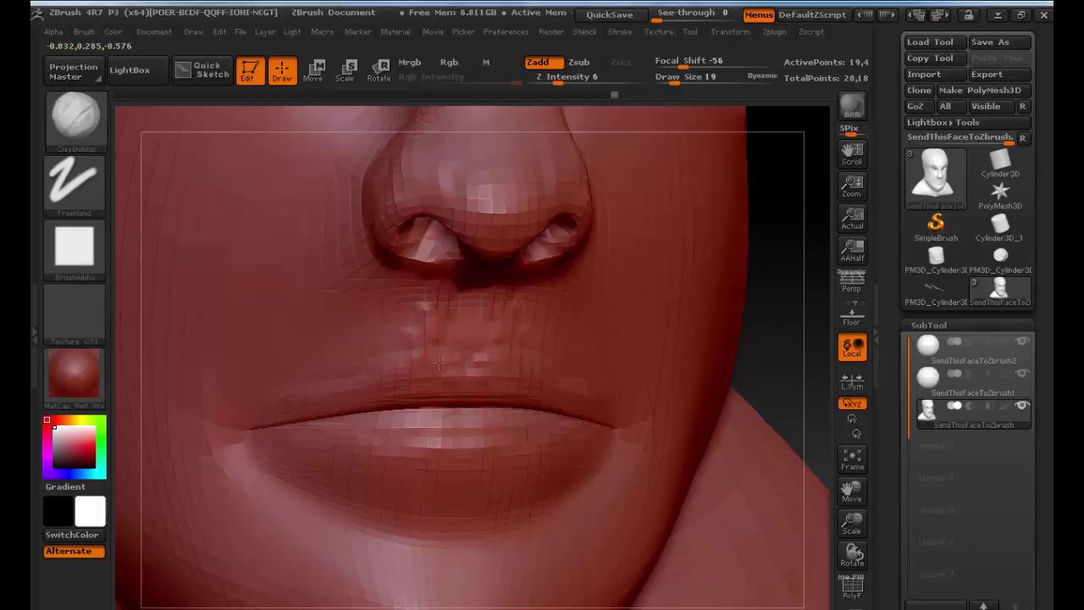
{"action": "left_click_drag", "start_coordinate": [305, 405], "coordinate": [326, 398]}
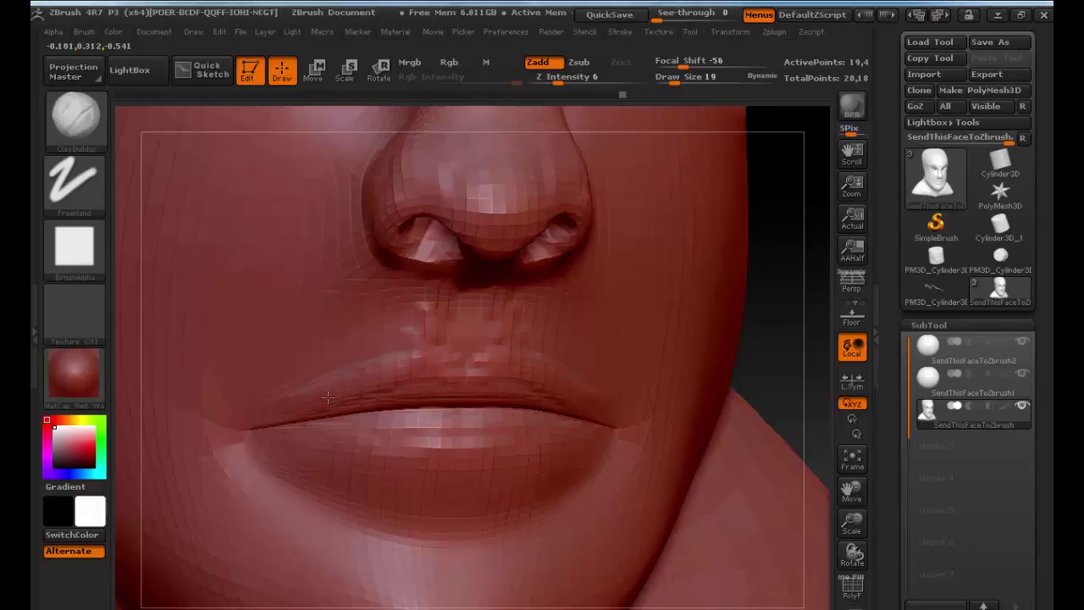
{"action": "mouse_move", "coordinate": [78, 261]}
{"action": "left_click_drag", "start_coordinate": [387, 392], "coordinate": [336, 408]}
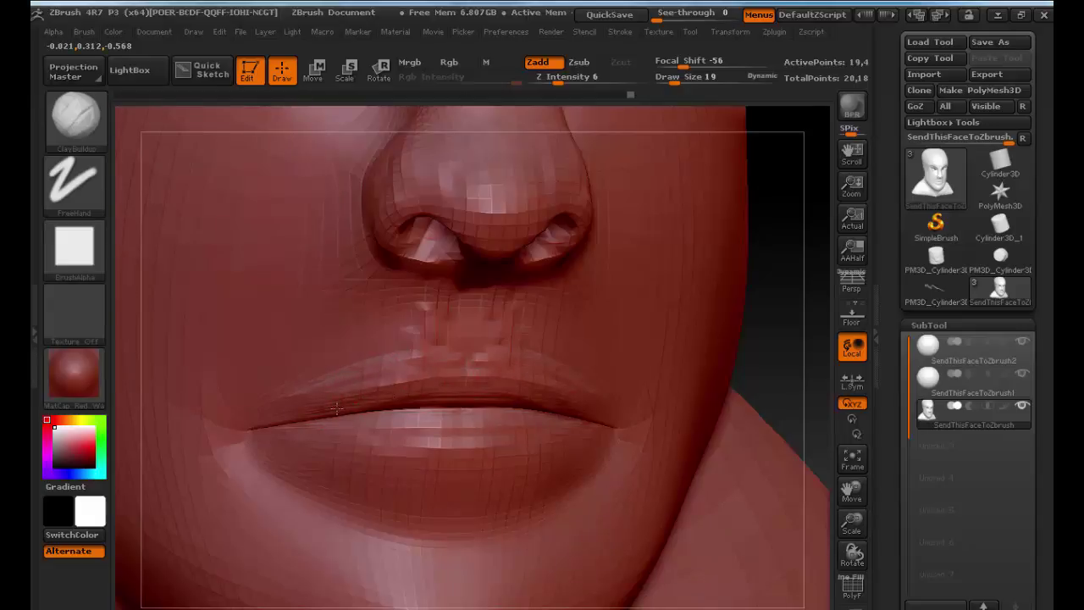
{"action": "left_click_drag", "start_coordinate": [433, 362], "coordinate": [414, 376]}
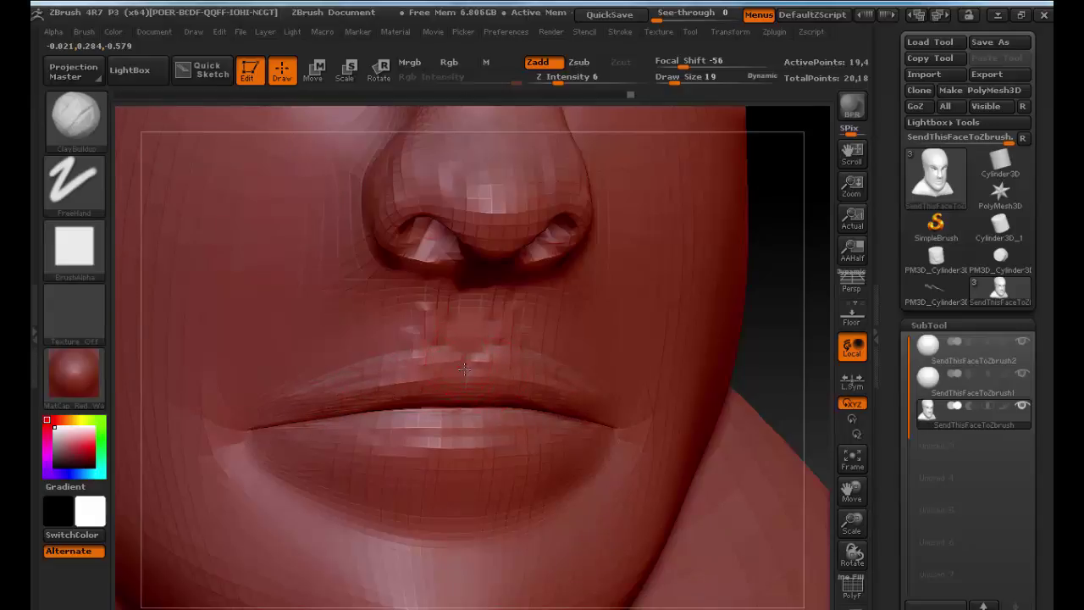
{"action": "left_click_drag", "start_coordinate": [437, 363], "coordinate": [422, 367]}
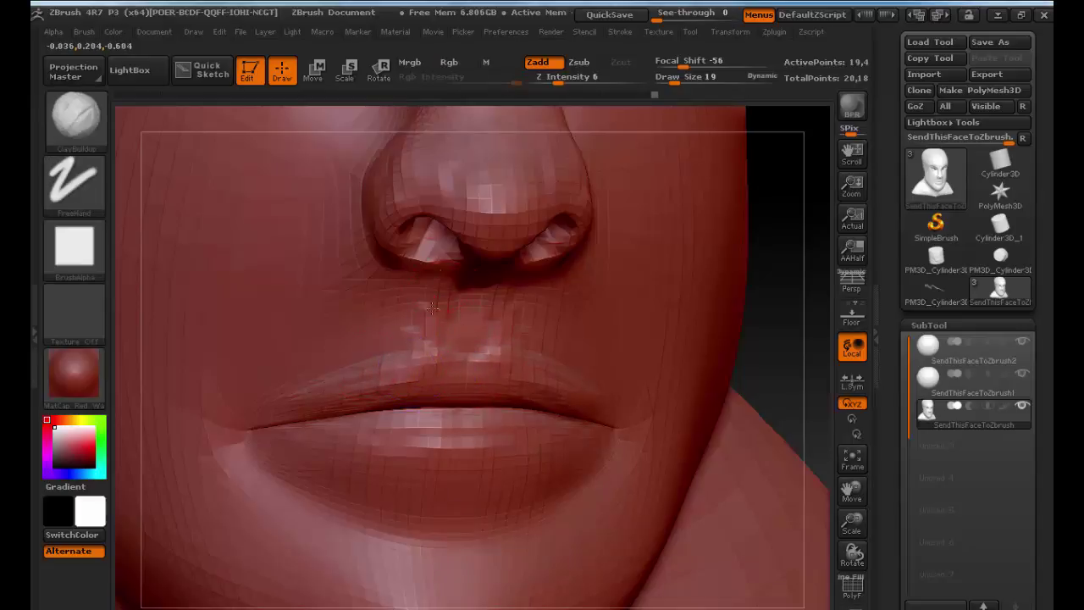
{"action": "left_click_drag", "start_coordinate": [432, 308], "coordinate": [426, 355]}
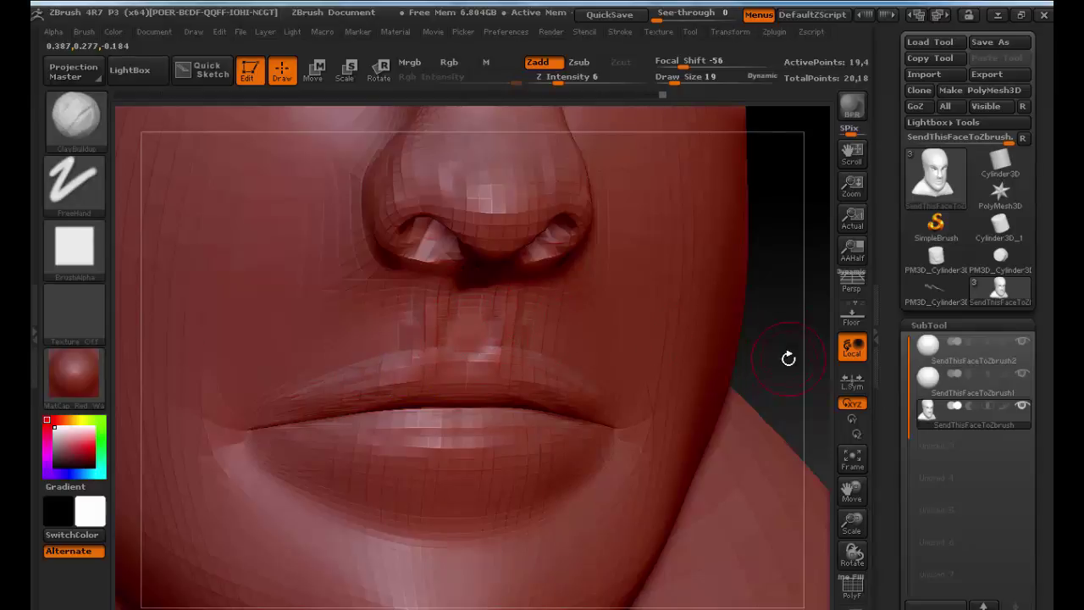
Step: Narrow the sides of the nose symmetrically with the Move brush at draw size 46
{"action": "left_click_drag", "start_coordinate": [788, 358], "coordinate": [509, 373]}
{"action": "left_click_drag", "start_coordinate": [448, 440], "coordinate": [283, 395]}
{"action": "mouse_move", "coordinate": [426, 334]}
{"action": "left_mouse_down"}
{"action": "mouse_move", "coordinate": [399, 394]}
{"action": "mouse_move", "coordinate": [428, 381]}
{"action": "mouse_move", "coordinate": [481, 317]}
{"action": "mouse_move", "coordinate": [525, 301]}
{"action": "left_mouse_up"}
{"action": "key", "text": "b"}
{"action": "key", "text": "m"}
{"action": "key", "text": "v"}
{"action": "key", "text": "s"}
{"action": "mouse_move", "coordinate": [707, 276]}
{"action": "left_mouse_down", "text": "alt"}
{"action": "mouse_move", "coordinate": [692, 313]}
{"action": "mouse_move", "coordinate": [597, 320]}
{"action": "left_mouse_up", "text": "alt"}
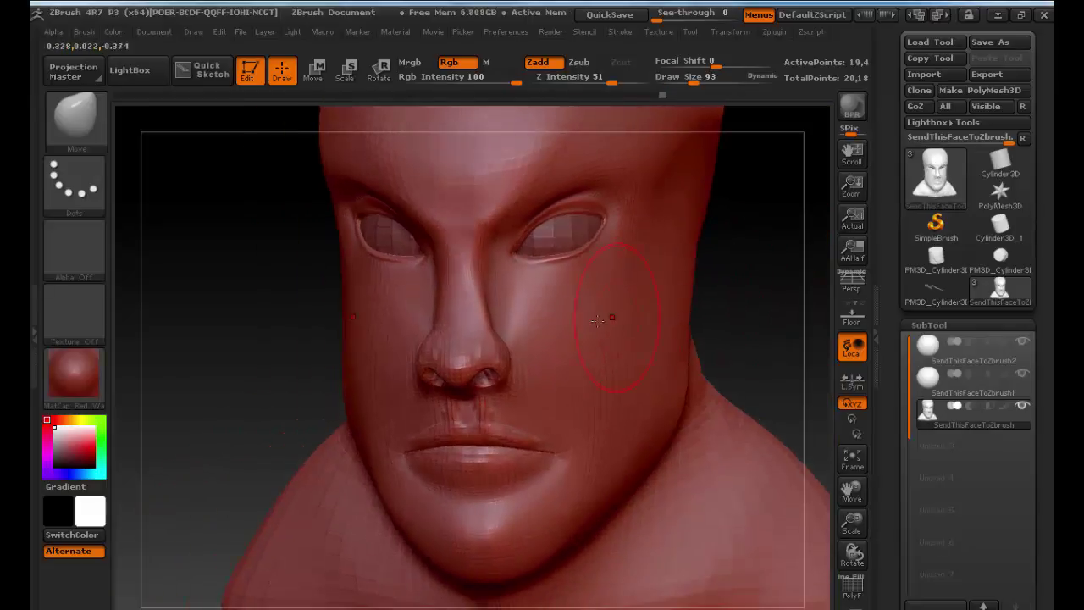
{"action": "key", "text": "s"}
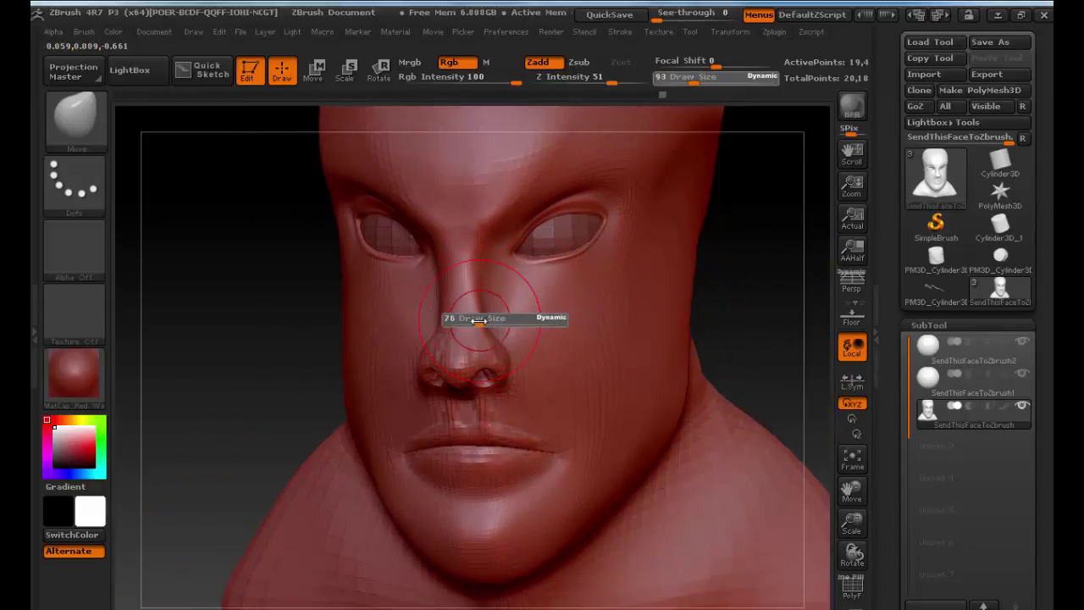
{"action": "left_click_drag", "start_coordinate": [480, 320], "coordinate": [464, 320]}
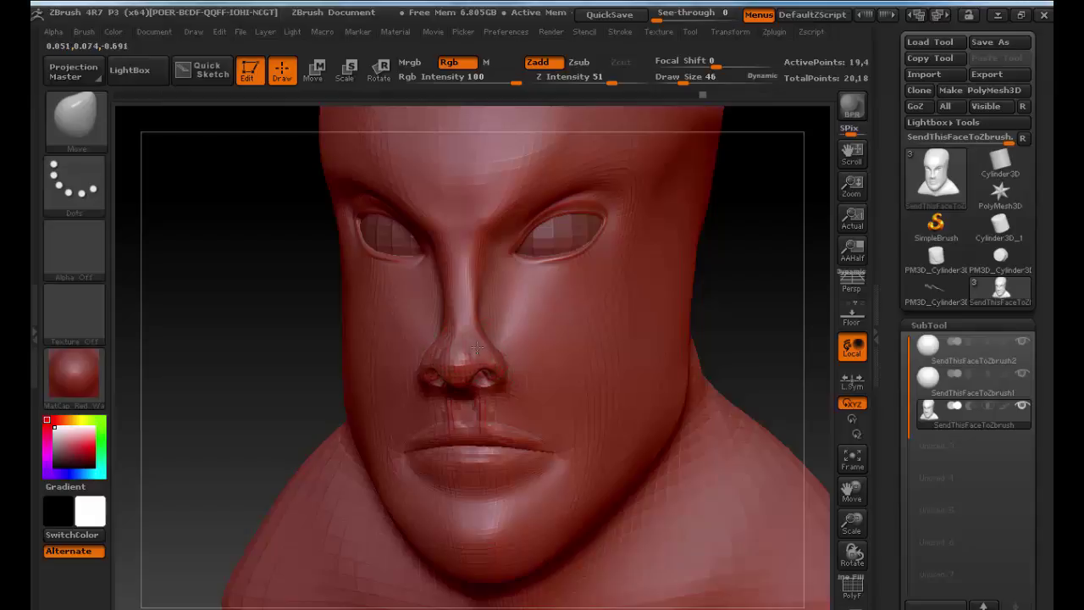
Step: Smooth the sides of the nose and refine the nostril wings in profile and front view
{"action": "key", "text": "shift"}
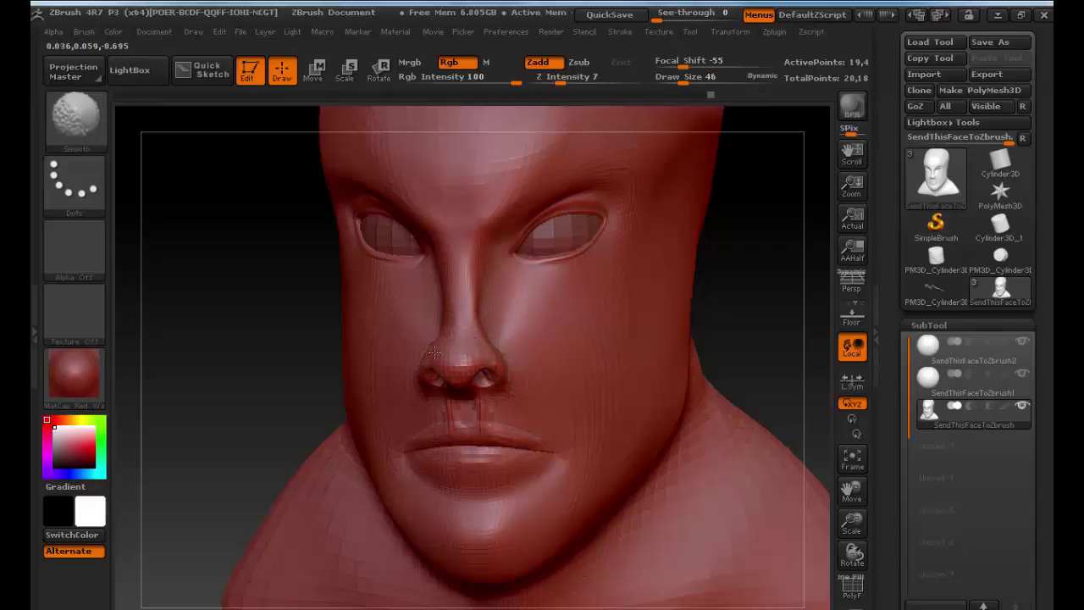
{"action": "mouse_move", "coordinate": [322, 317]}
{"action": "left_mouse_down"}
{"action": "mouse_move", "coordinate": [262, 315]}
{"action": "mouse_move", "coordinate": [310, 299]}
{"action": "left_mouse_up"}
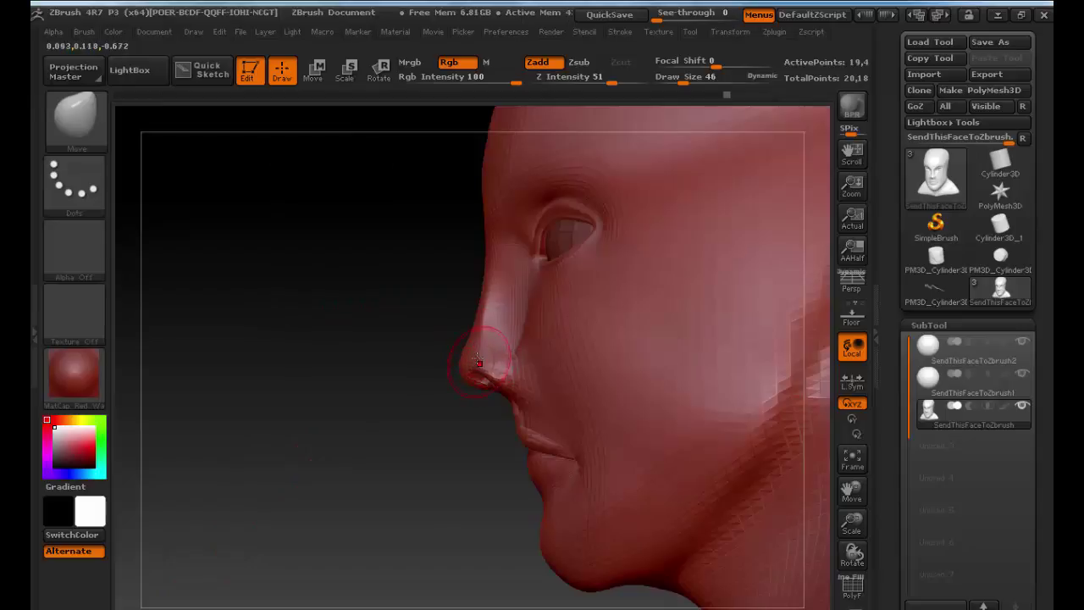
{"action": "right_click_drag", "start_coordinate": [485, 342], "coordinate": [517, 340]}
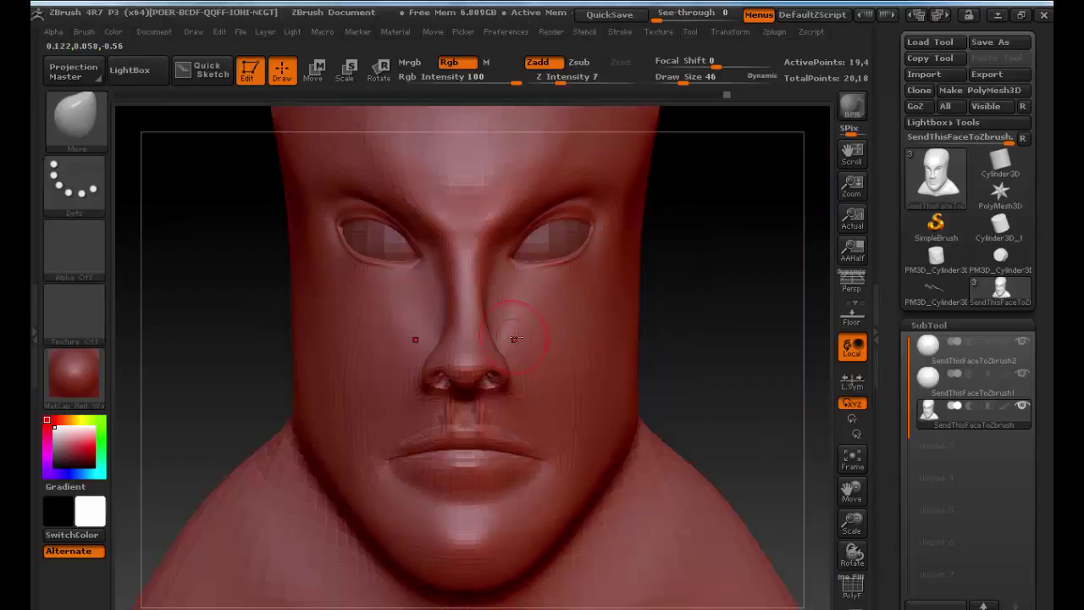
Step: Build up the bridge and sides of the nose with ClayBuildup at draw size 46
{"action": "key", "text": "b"}
{"action": "key", "text": "c"}
{"action": "key", "text": "b"}
{"action": "left_click_drag", "start_coordinate": [704, 302], "coordinate": [581, 341]}
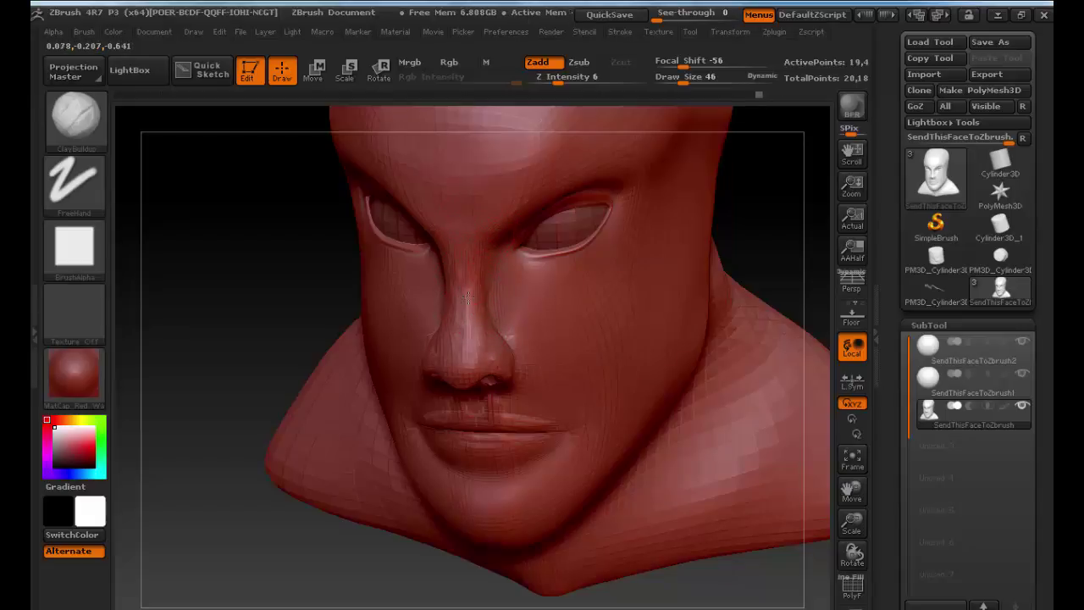
Step: Pull the nose tip and nostrils slightly down symmetrically with the Move brush at draw size 88
{"action": "left_click_drag", "start_coordinate": [754, 271], "coordinate": [789, 249], "text": "shift"}
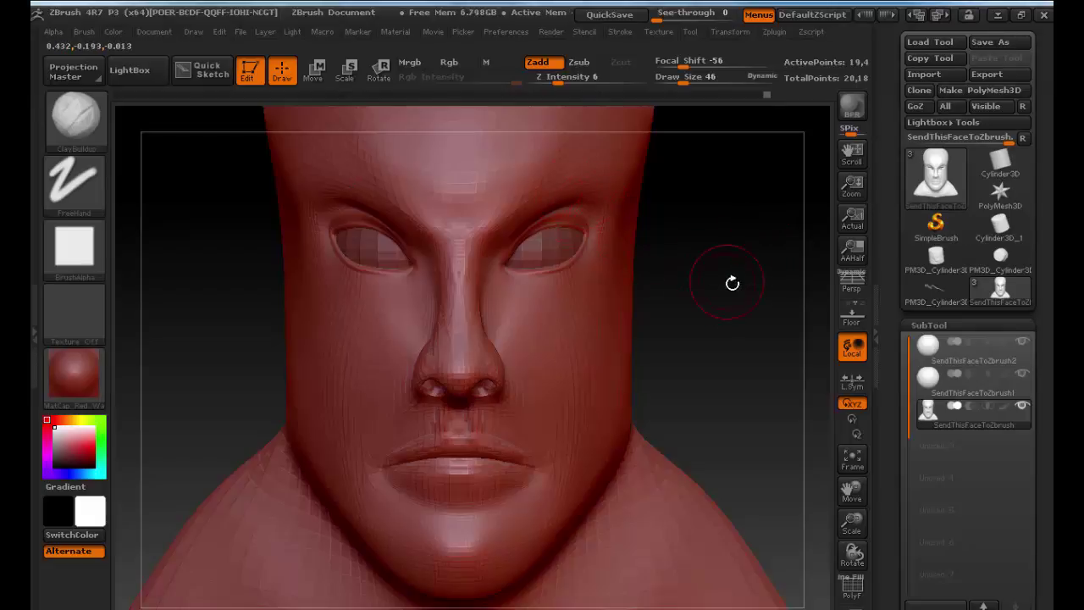
{"action": "key", "text": "b"}
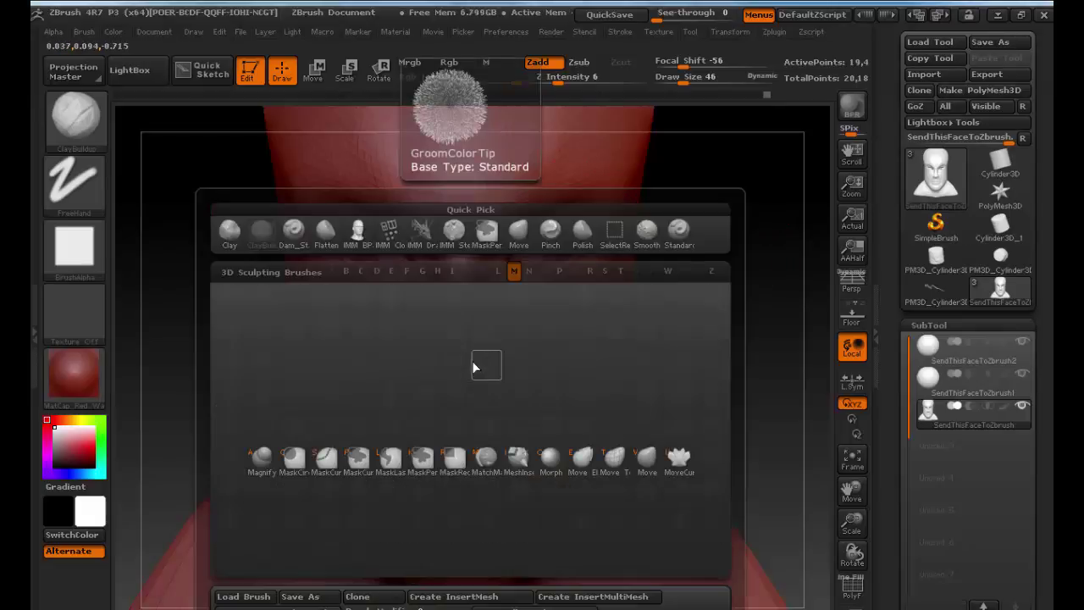
{"action": "key", "text": "m"}
{"action": "key", "text": "v"}
{"action": "left_click_drag", "start_coordinate": [486, 374], "coordinate": [491, 388]}
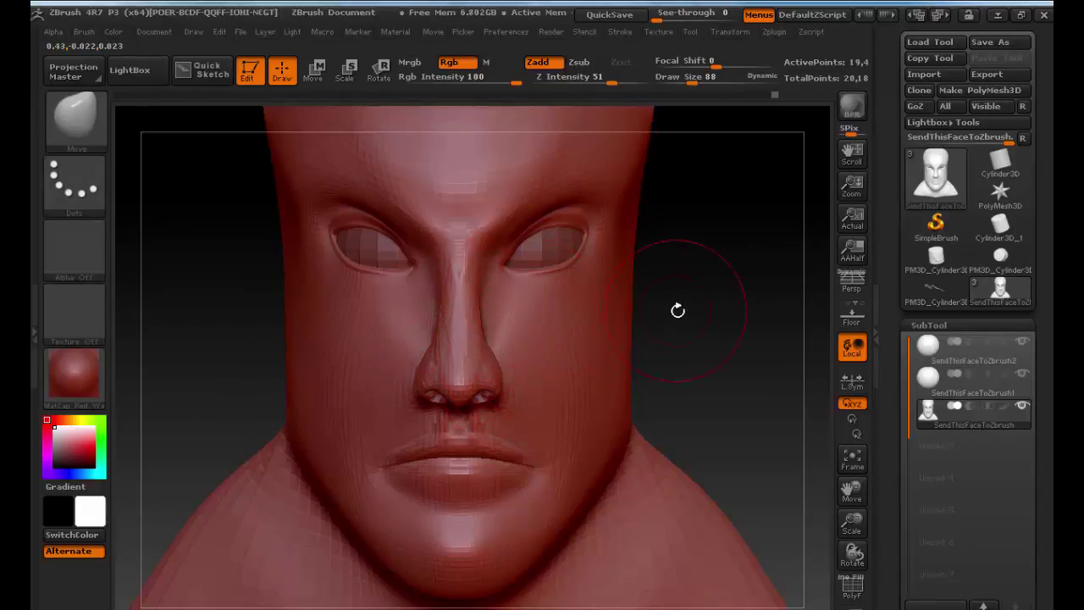
Step: Round out the sloping upper forehead in profile with the Move brush at draw size 295
{"action": "left_click_drag", "start_coordinate": [721, 286], "coordinate": [646, 286], "text": "alt"}
{"action": "right_click_drag", "start_coordinate": [646, 287], "coordinate": [554, 293], "text": "ctrl"}
{"action": "mouse_move", "coordinate": [630, 290]}
{"action": "left_mouse_down", "text": "alt"}
{"action": "mouse_move", "coordinate": [627, 327]}
{"action": "mouse_move", "coordinate": [570, 321]}
{"action": "left_mouse_up", "text": "alt"}
{"action": "key", "text": "b"}
{"action": "key", "text": "m"}
{"action": "key", "text": "v"}
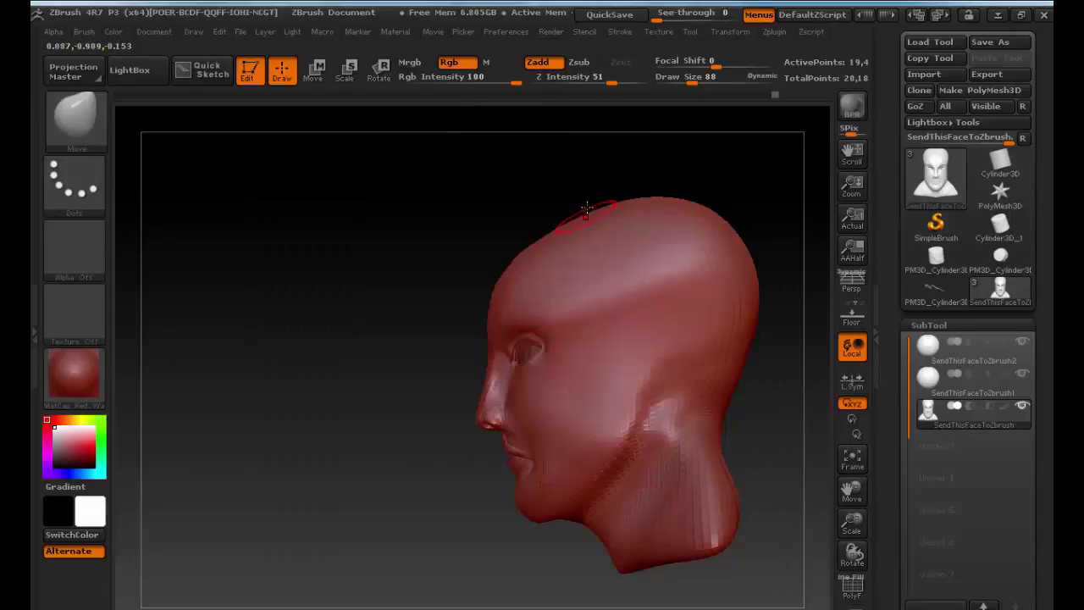
{"action": "key", "text": "s"}
{"action": "left_click_drag", "start_coordinate": [557, 215], "coordinate": [584, 215]}
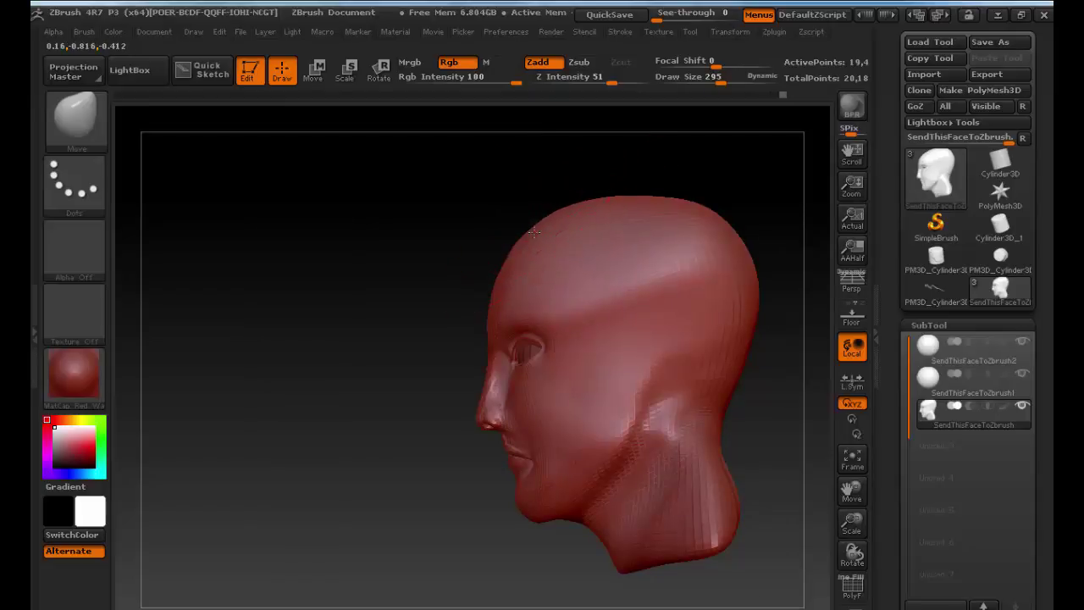
{"action": "key", "text": "ctrl+z"}
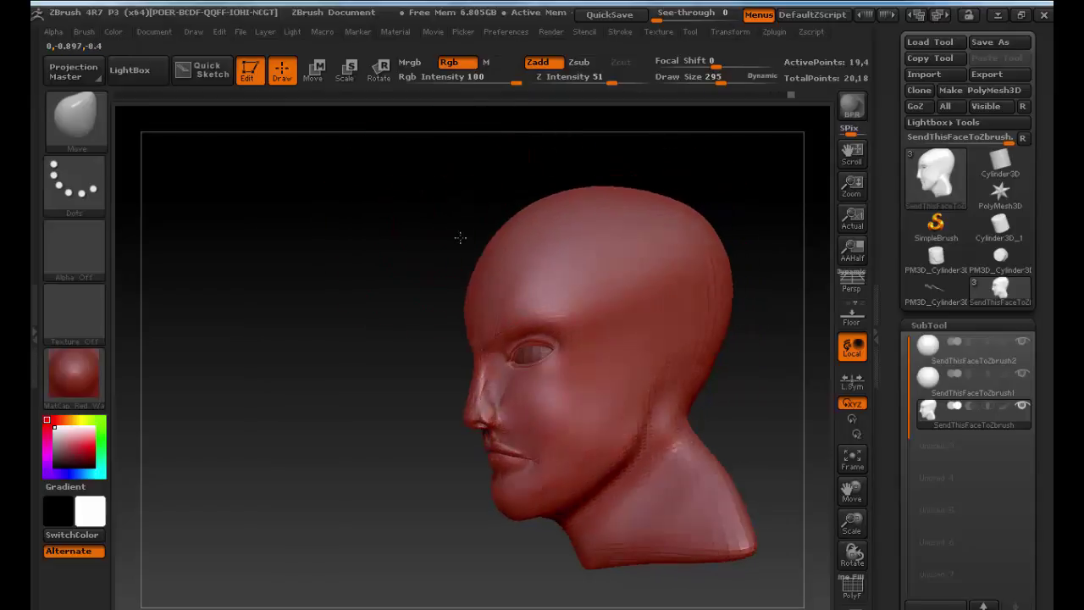
Step: Smooth the side of the skull and reshape its boxy top into a rounded dome symmetrically at draw size 295
{"action": "key", "text": "shift"}
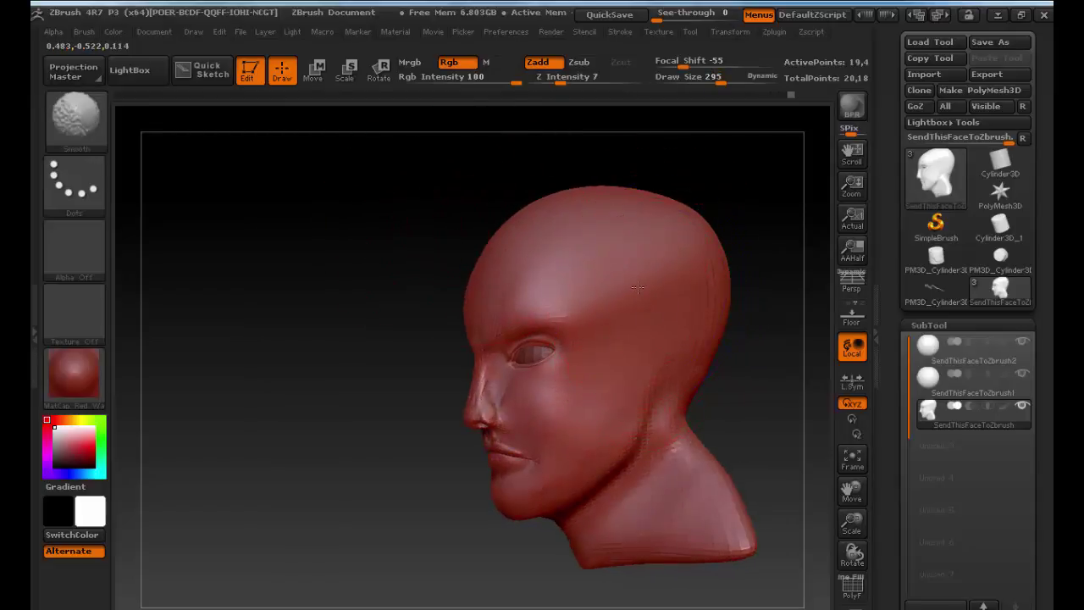
{"action": "left_click_drag", "start_coordinate": [322, 284], "coordinate": [491, 271]}
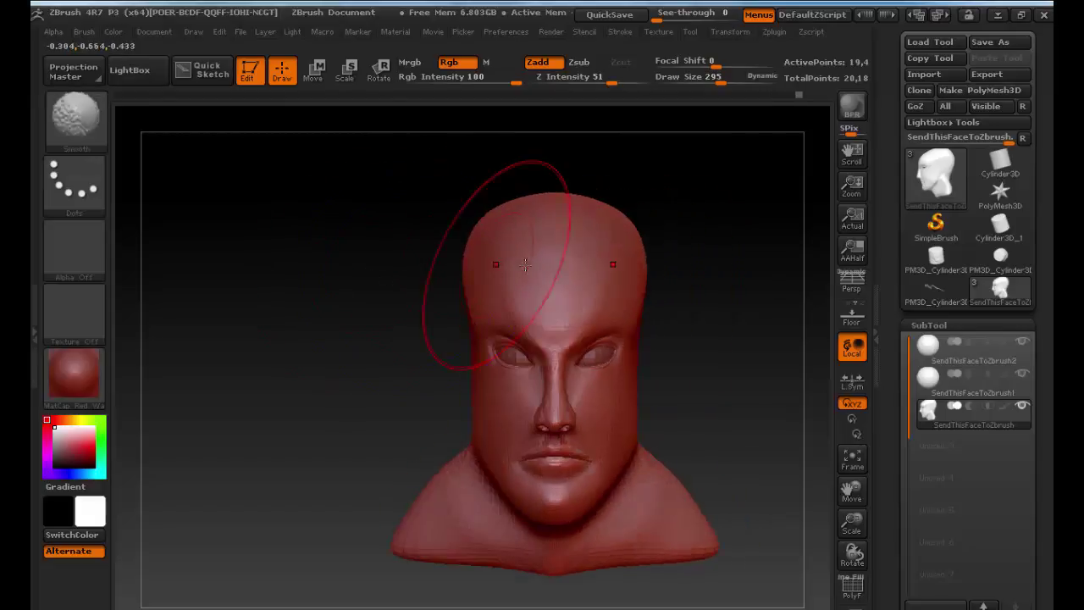
{"action": "mouse_move", "coordinate": [404, 245]}
{"action": "left_mouse_down"}
{"action": "mouse_move", "coordinate": [401, 307]}
{"action": "mouse_move", "coordinate": [387, 331]}
{"action": "left_mouse_up"}
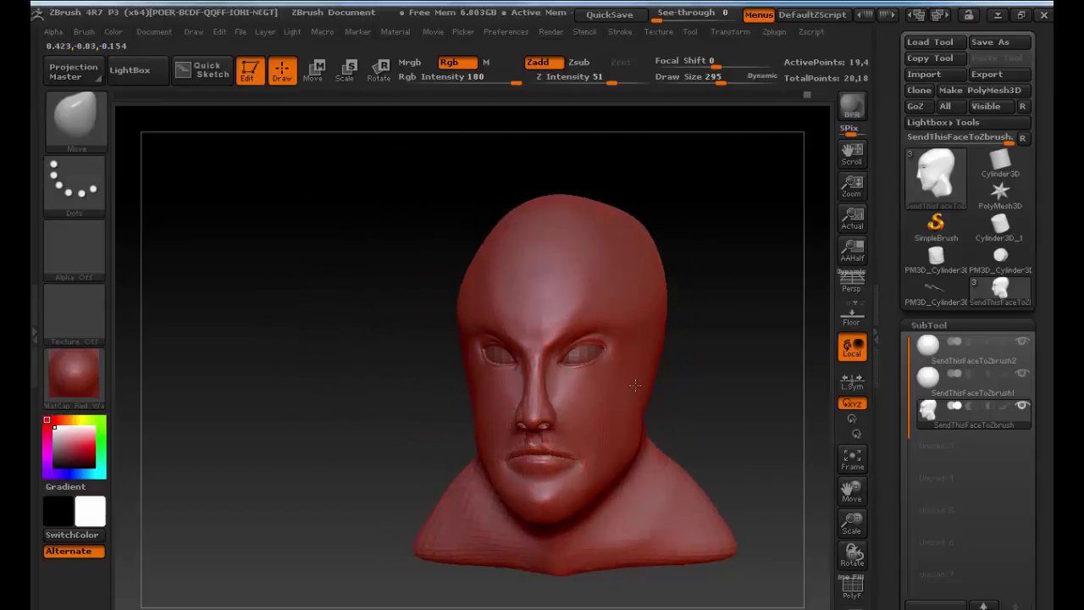
{"action": "left_click_drag", "start_coordinate": [709, 380], "coordinate": [609, 347]}
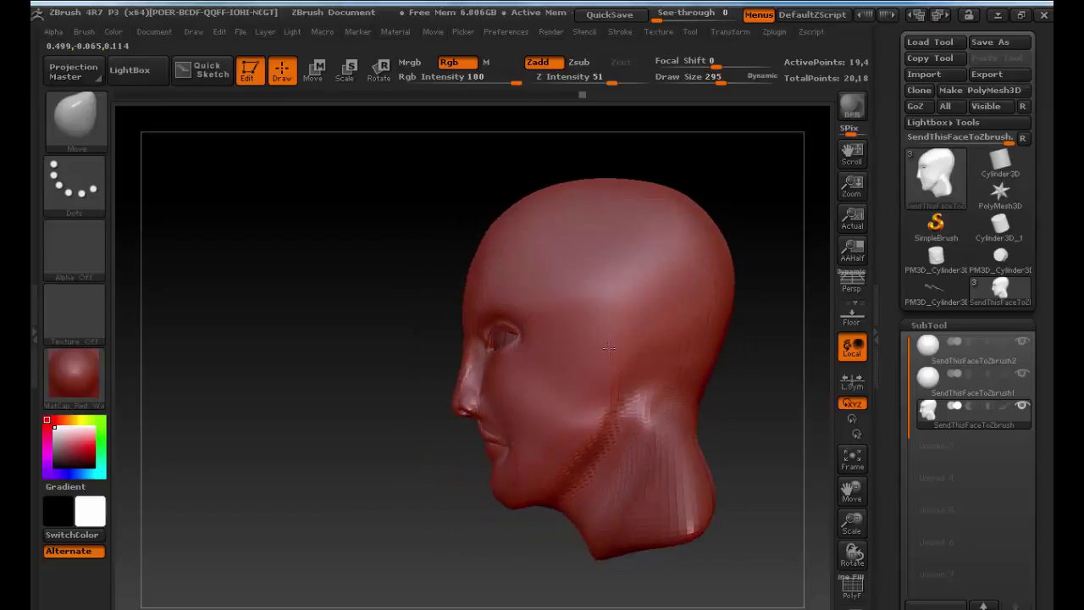
{"action": "left_click_drag", "start_coordinate": [359, 250], "coordinate": [319, 279], "text": "alt"}
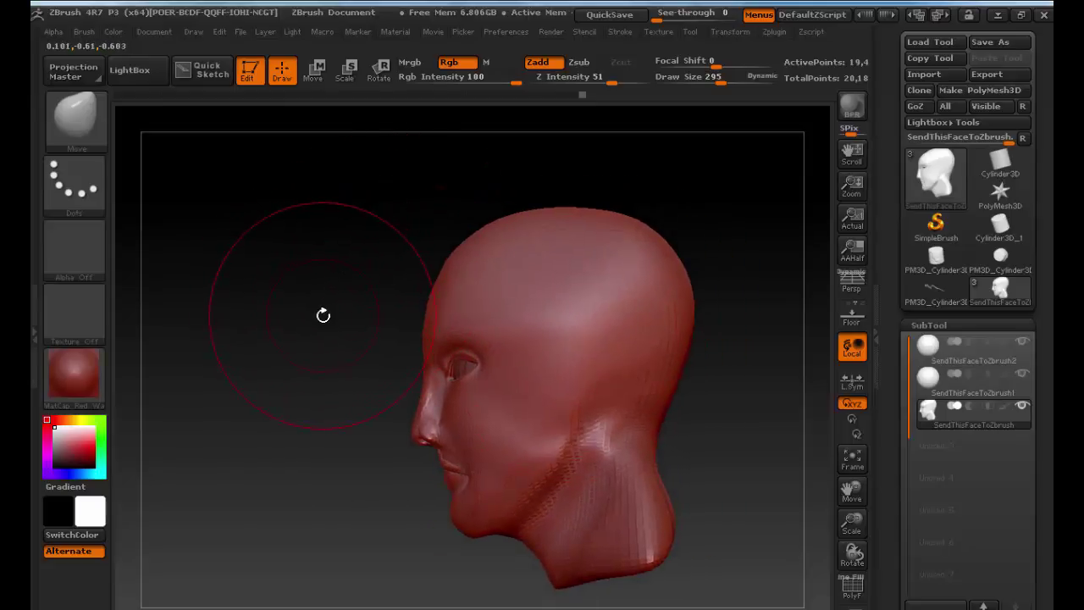
{"action": "left_click_drag", "start_coordinate": [297, 314], "coordinate": [475, 275]}
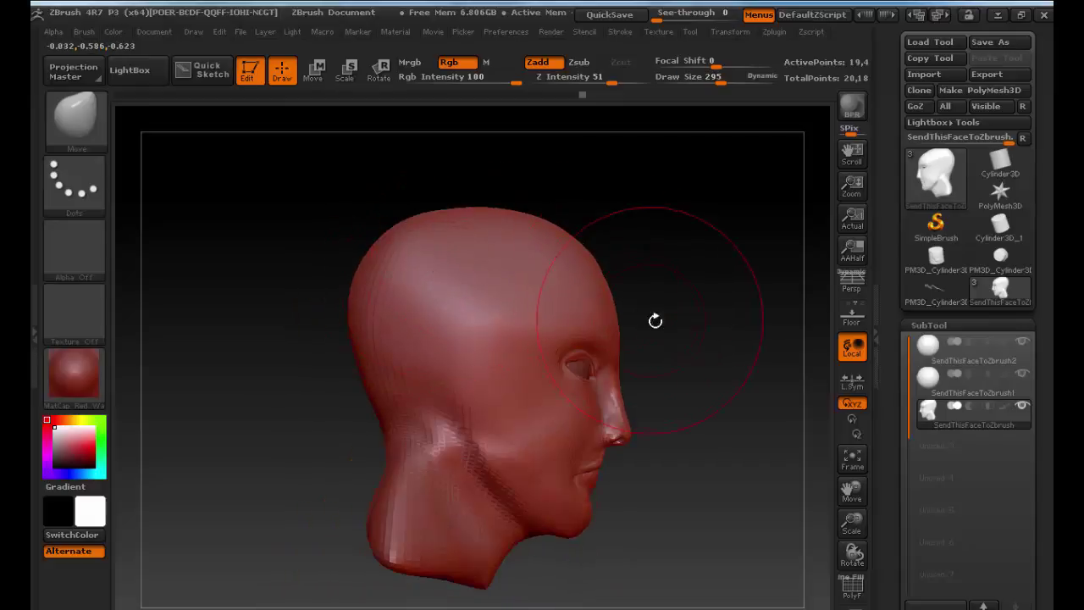
{"action": "mouse_move", "coordinate": [655, 321]}
{"action": "left_mouse_down"}
{"action": "mouse_move", "coordinate": [591, 333]}
{"action": "mouse_move", "coordinate": [474, 296]}
{"action": "left_mouse_up"}
Step: Set up the Dam_Standard brush with draw size 80 and Z Intensity 54
{"action": "left_click", "coordinate": [94, 144]}
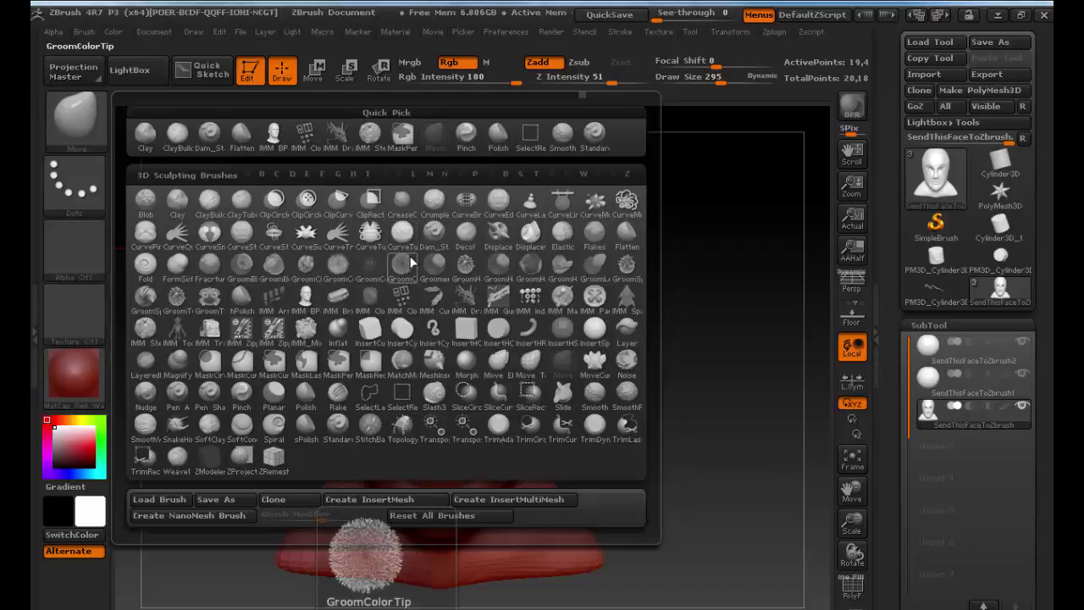
{"action": "key", "text": "d"}
{"action": "key", "text": "s"}
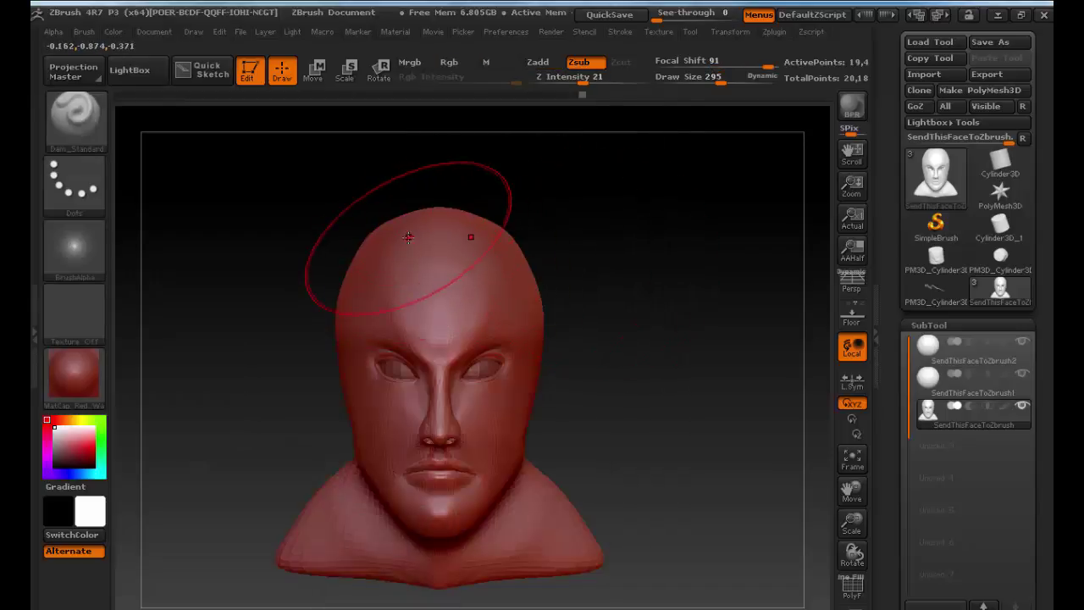
{"action": "key", "text": "s"}
{"action": "mouse_move", "coordinate": [417, 237]}
{"action": "left_mouse_down"}
{"action": "mouse_move", "coordinate": [360, 226]}
{"action": "mouse_move", "coordinate": [428, 255]}
{"action": "left_mouse_up"}
{"action": "left_click_drag", "start_coordinate": [343, 229], "coordinate": [314, 212], "text": "alt"}
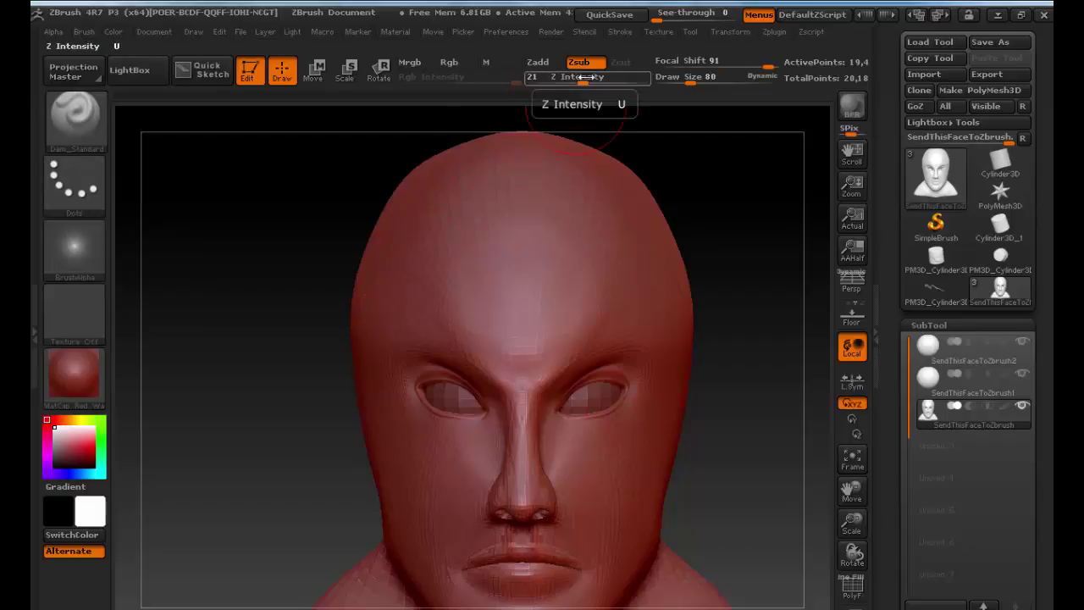
{"action": "left_click_drag", "start_coordinate": [585, 77], "coordinate": [615, 77]}
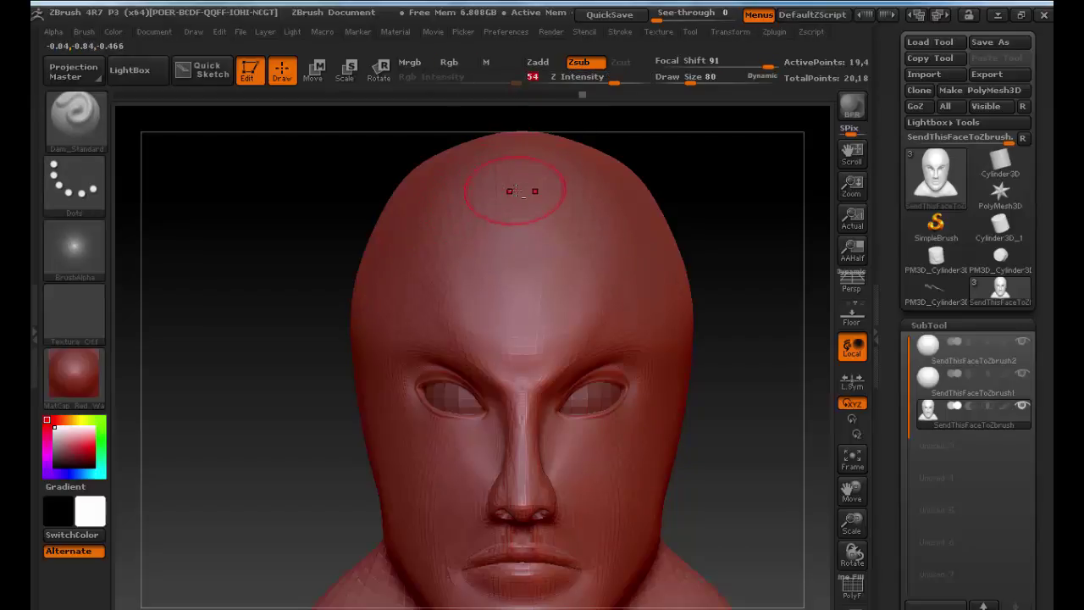
Step: Try curved grooves across the upper forehead, undo them, and subdivide the head mesh one more level
{"action": "mouse_move", "coordinate": [508, 189]}
{"action": "left_mouse_down"}
{"action": "mouse_move", "coordinate": [419, 230]}
{"action": "mouse_move", "coordinate": [355, 331]}
{"action": "left_mouse_up"}
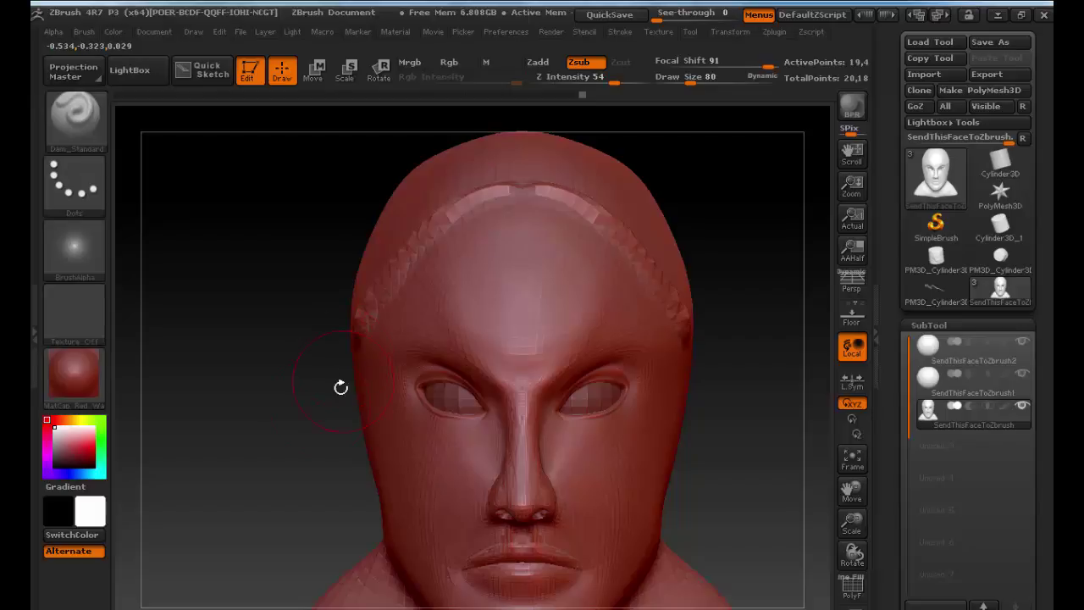
{"action": "key", "text": "ctrl"}
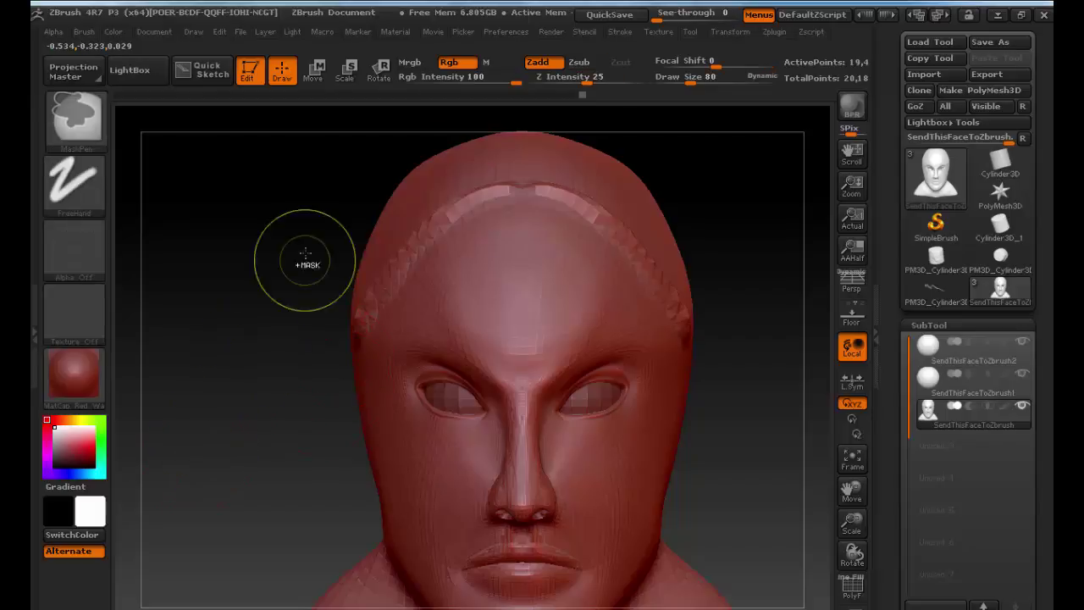
{"action": "key", "text": "ctrl+z"}
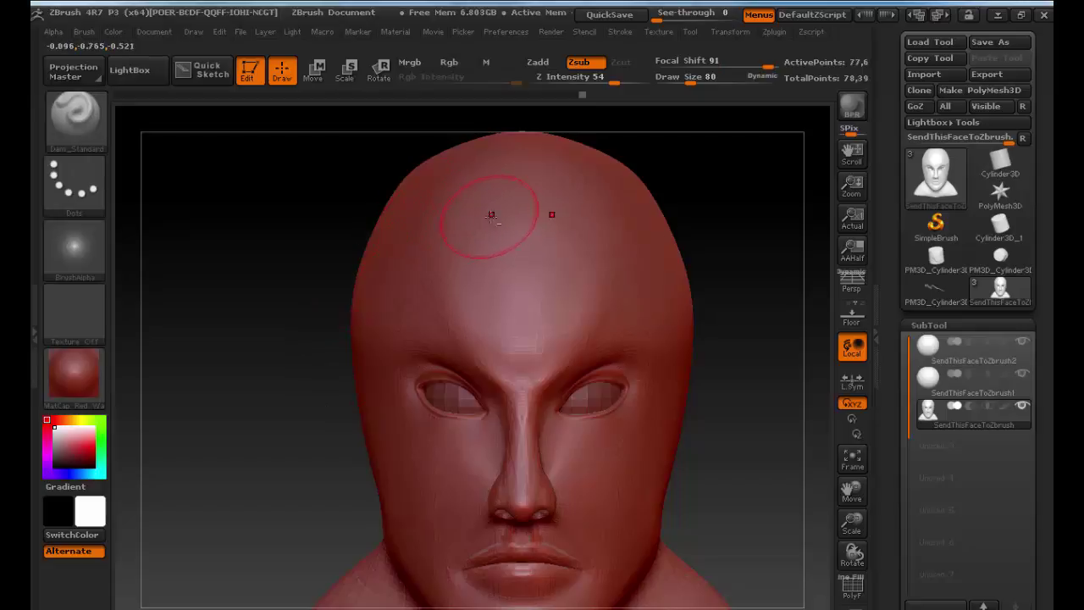
{"action": "left_click_drag", "start_coordinate": [508, 213], "coordinate": [443, 235]}
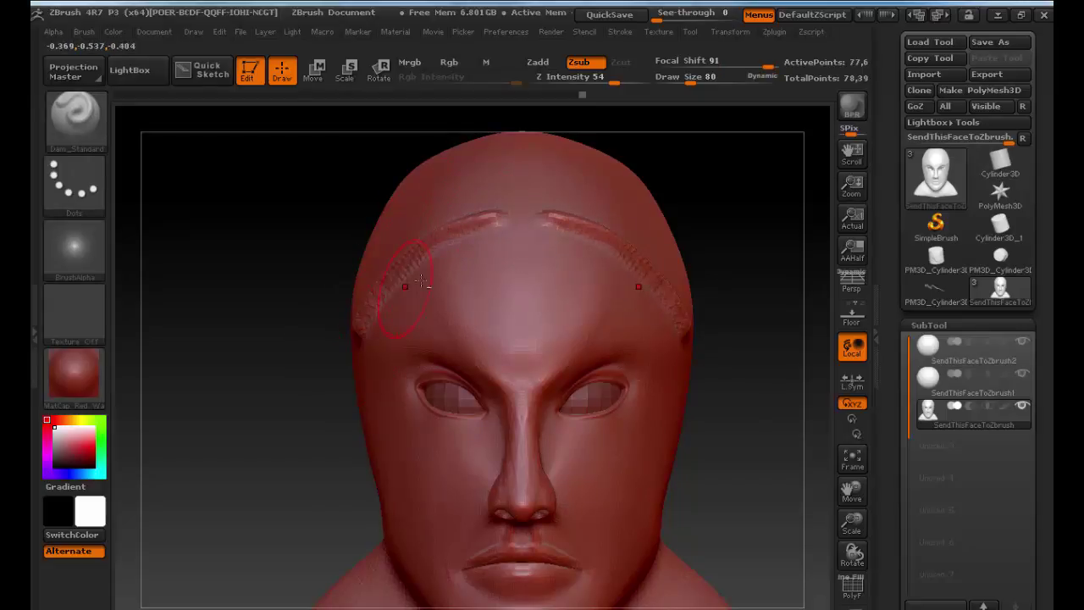
{"action": "key", "text": "ctrl+z"}
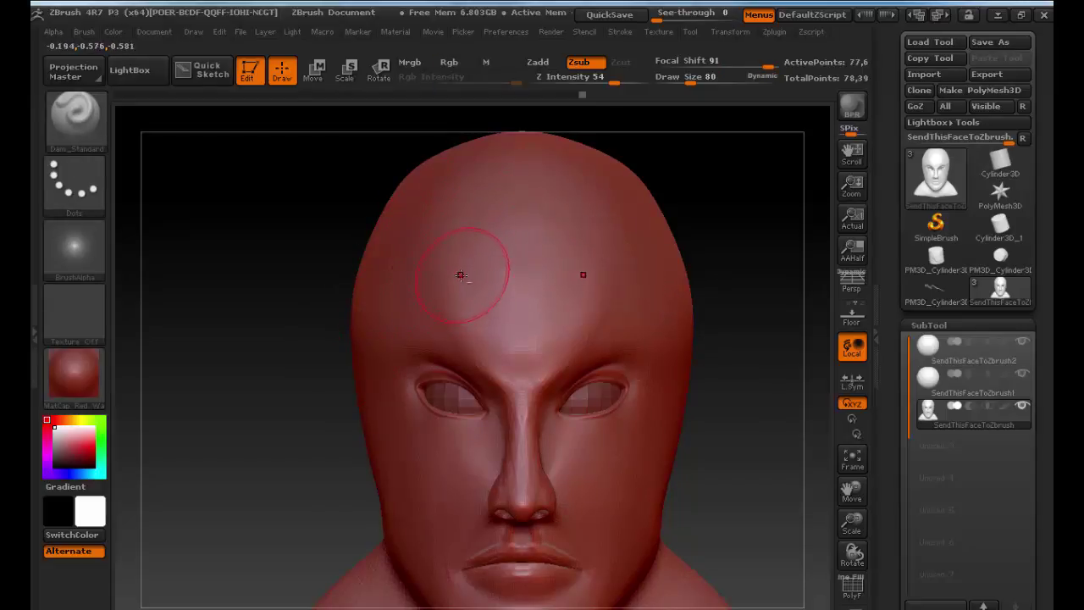
Step: Carve three arched, symmetrical wrinkles above one another from the forehead to the crown with Dam_Standard
{"action": "left_click_drag", "start_coordinate": [456, 273], "coordinate": [525, 244]}
{"action": "left_click_drag", "start_coordinate": [428, 239], "coordinate": [515, 198]}
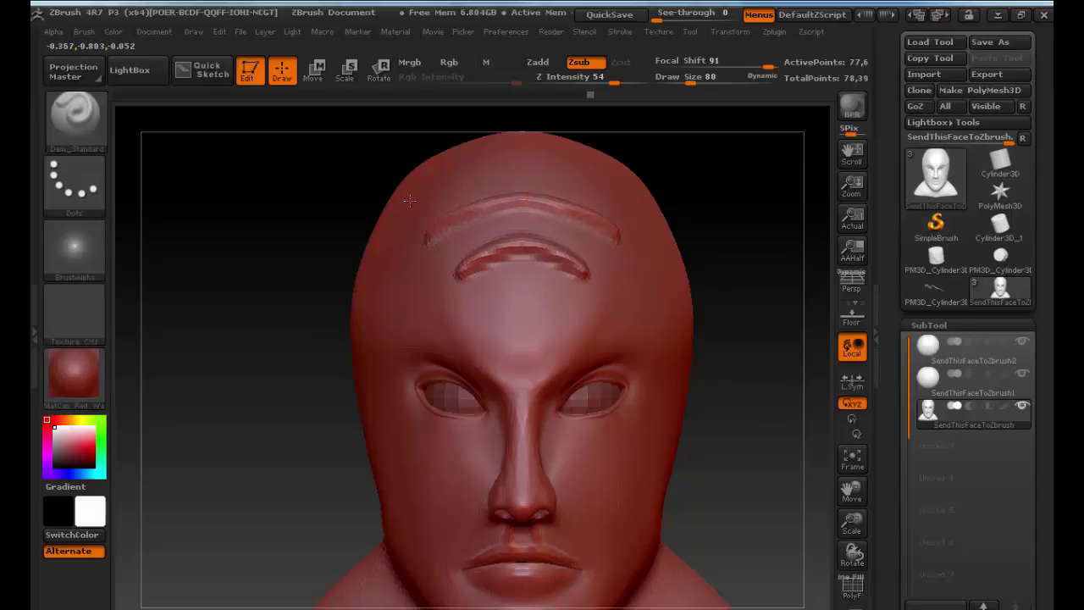
{"action": "mouse_move", "coordinate": [409, 200]}
{"action": "left_mouse_down"}
{"action": "mouse_move", "coordinate": [453, 170]}
{"action": "mouse_move", "coordinate": [509, 157]}
{"action": "left_mouse_up"}
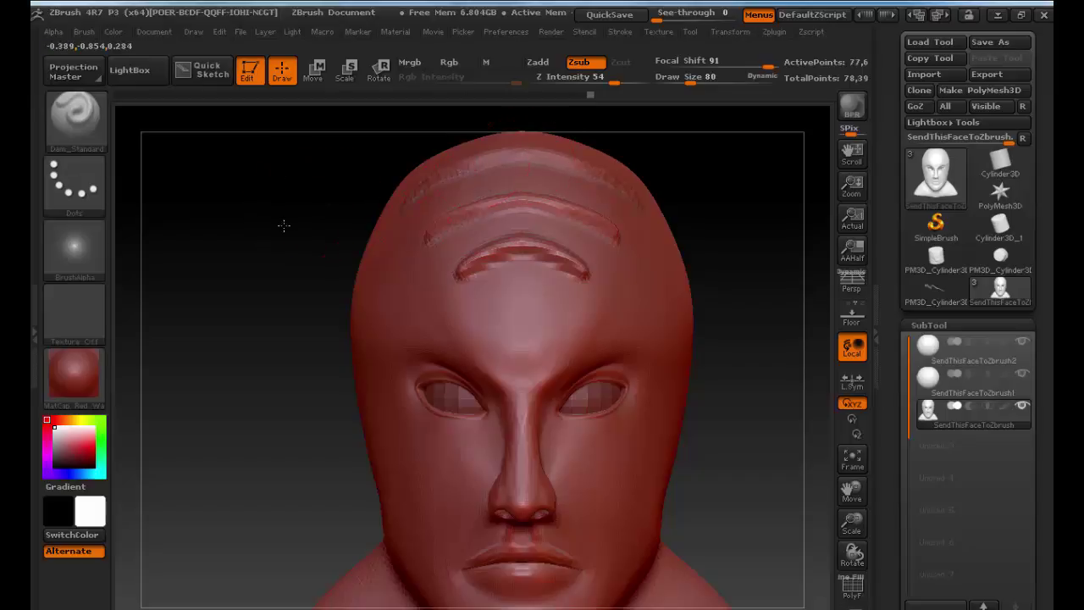
Step: Reshape the wrinkle ridges along the forehead in profile with the Move brush at draw size 125
{"action": "left_click_drag", "start_coordinate": [282, 226], "coordinate": [373, 222]}
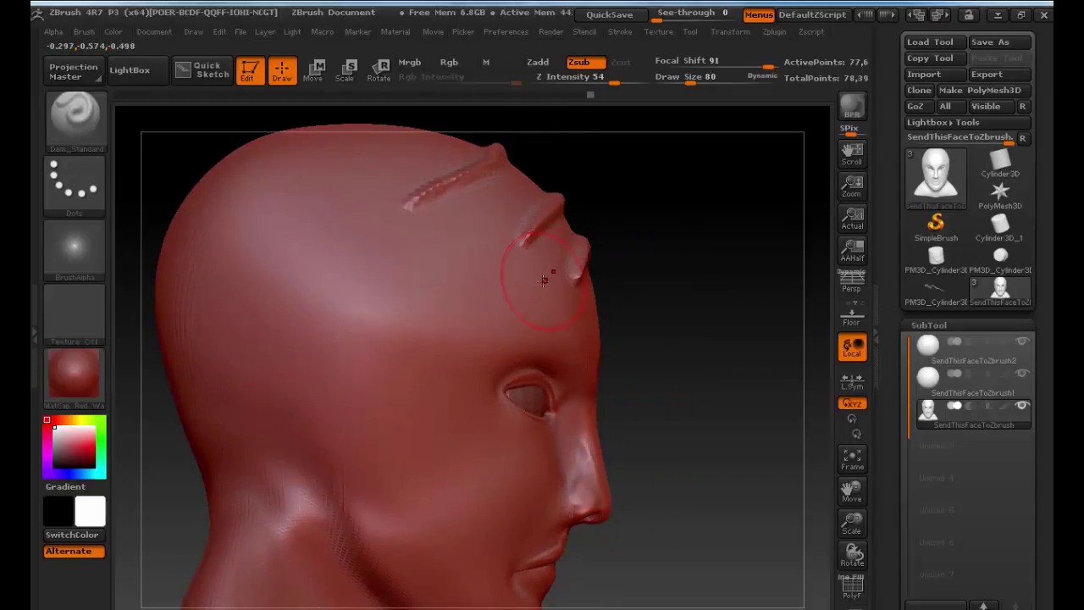
{"action": "key", "text": "b"}
{"action": "key", "text": "m"}
{"action": "key", "text": "v"}
{"action": "key", "text": "s"}
{"action": "mouse_move", "coordinate": [570, 223]}
{"action": "left_mouse_down"}
{"action": "mouse_move", "coordinate": [582, 239]}
{"action": "mouse_move", "coordinate": [576, 217]}
{"action": "mouse_move", "coordinate": [617, 226]}
{"action": "mouse_move", "coordinate": [562, 206]}
{"action": "left_mouse_up"}
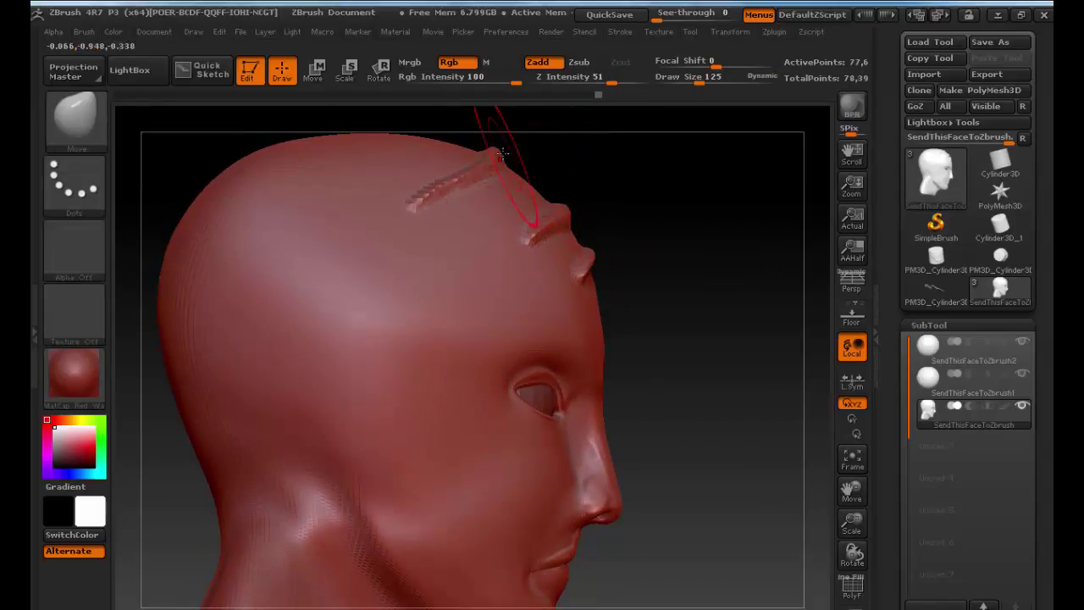
Step: Tighten the forehead wrinkles into sharper creases with the Pinch brush at draw size 49
{"action": "key", "text": "b"}
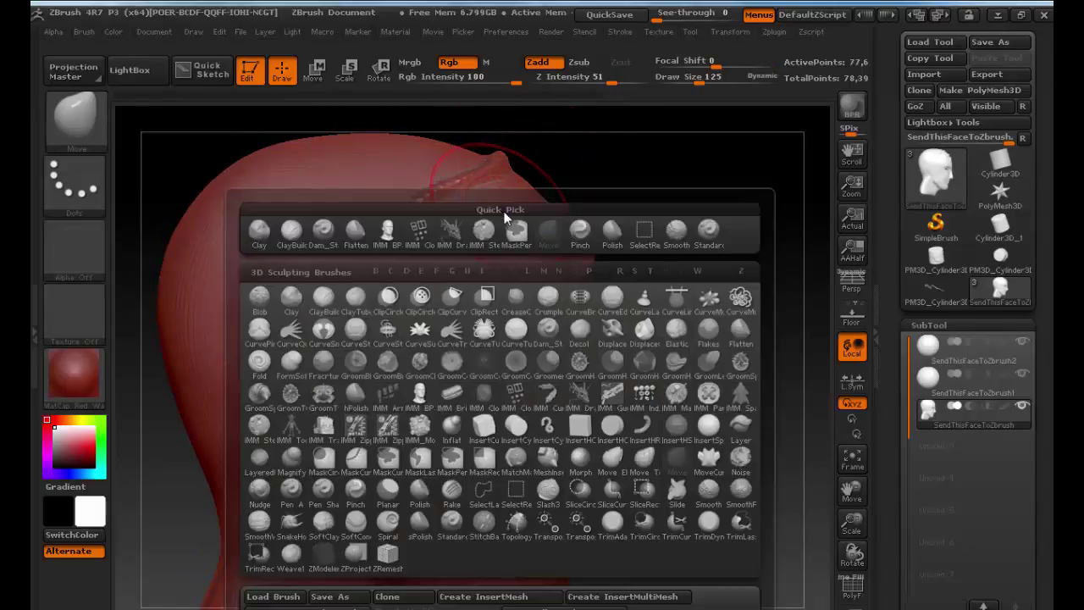
{"action": "key", "text": "p"}
{"action": "key", "text": "i"}
{"action": "left_click_drag", "start_coordinate": [628, 200], "coordinate": [520, 231]}
{"action": "key", "text": "s"}
{"action": "key", "text": "s"}
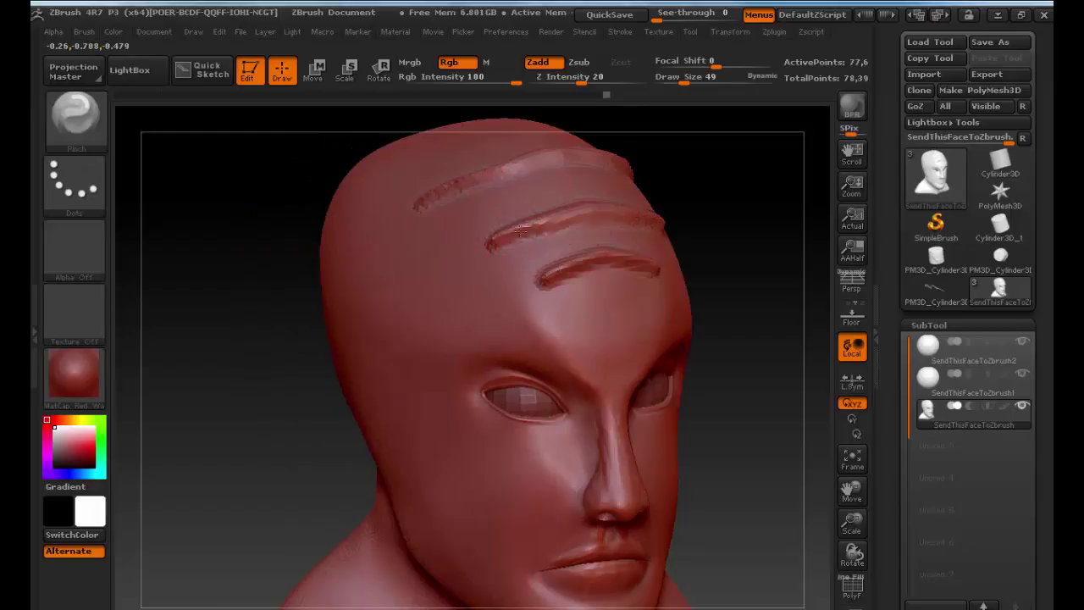
{"action": "mouse_move", "coordinate": [745, 212]}
{"action": "left_mouse_down"}
{"action": "mouse_move", "coordinate": [695, 212]}
{"action": "mouse_move", "coordinate": [692, 224]}
{"action": "left_mouse_up"}
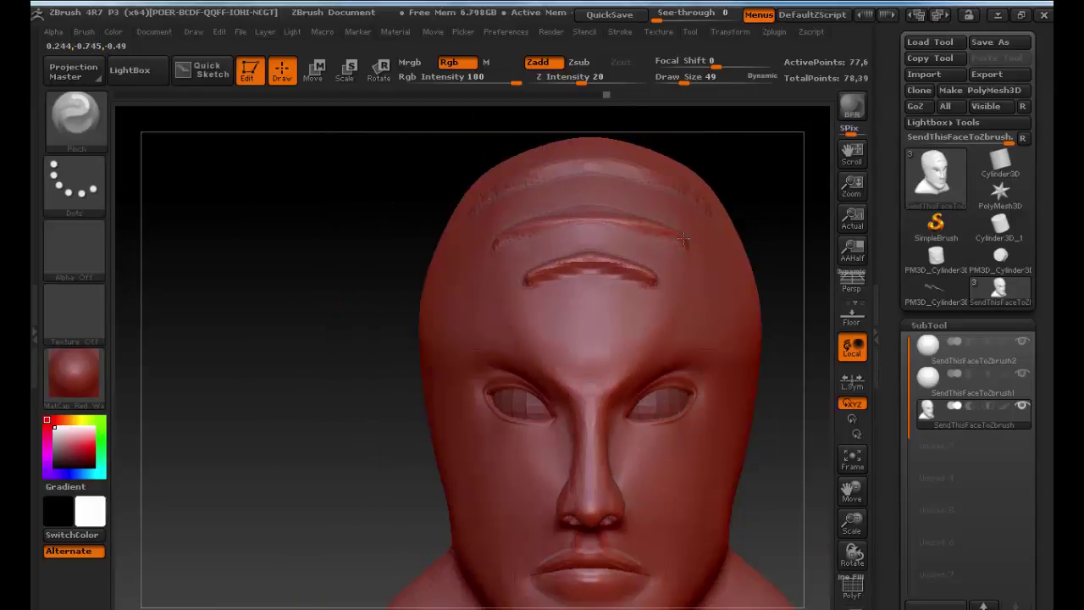
Step: Smooth the three forehead wrinkles so they blend softly into the surrounding skin
{"action": "key", "text": "shift"}
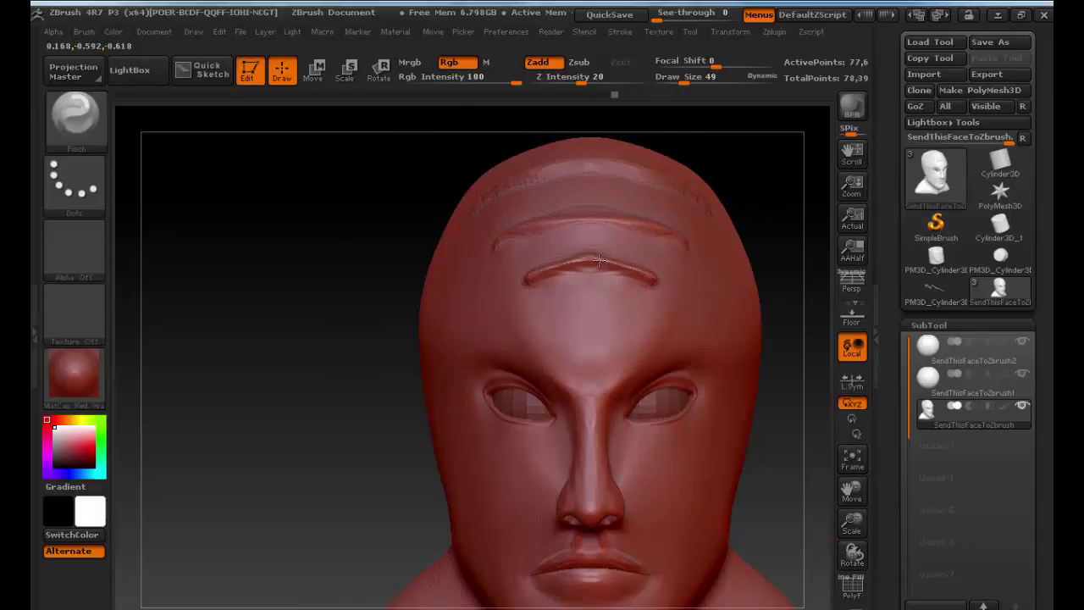
{"action": "key", "text": "shift"}
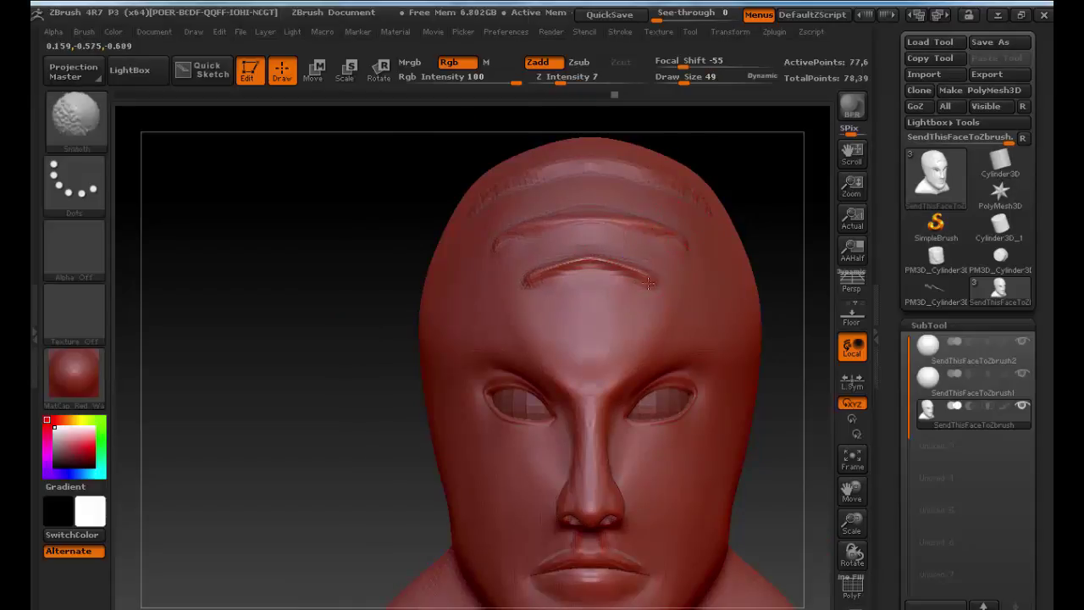
{"action": "mouse_move", "coordinate": [642, 279]}
{"action": "left_mouse_down", "text": "shift"}
{"action": "mouse_move", "coordinate": [573, 266]}
{"action": "mouse_move", "coordinate": [576, 283]}
{"action": "mouse_move", "coordinate": [629, 271]}
{"action": "mouse_move", "coordinate": [653, 288]}
{"action": "left_mouse_up", "text": "shift"}
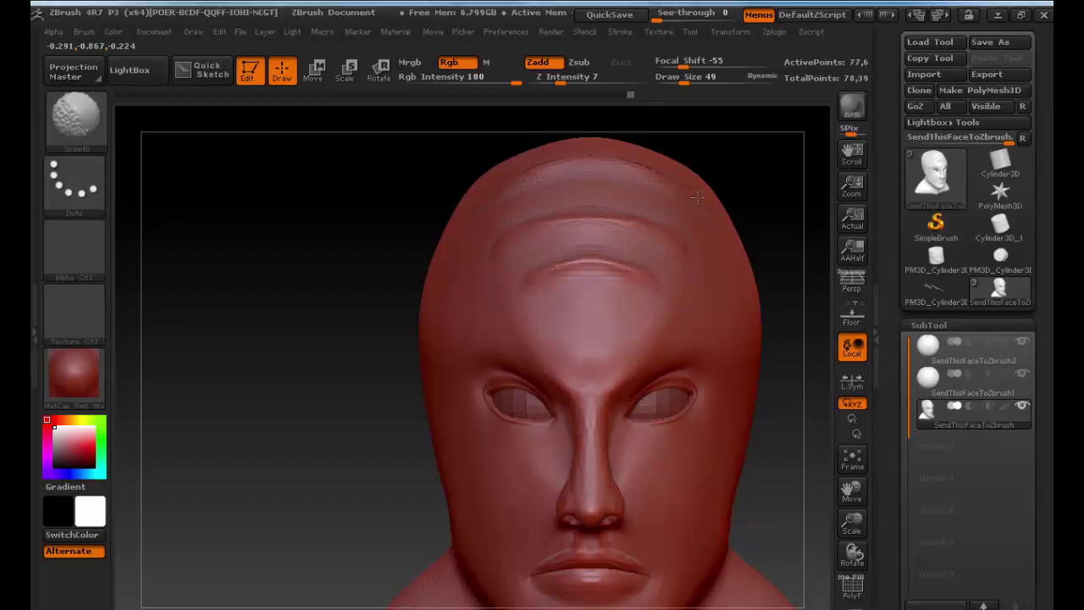
Step: Smooth the skin around the nose and the corners of the mouth with the Smooth brush at draw size 49
{"action": "mouse_move", "coordinate": [771, 229]}
{"action": "left_mouse_down"}
{"action": "mouse_move", "coordinate": [661, 198]}
{"action": "mouse_move", "coordinate": [657, 246]}
{"action": "mouse_move", "coordinate": [665, 264]}
{"action": "mouse_move", "coordinate": [760, 198]}
{"action": "left_mouse_up"}
{"action": "left_click_drag", "start_coordinate": [724, 421], "coordinate": [753, 341]}
{"action": "left_click_drag", "start_coordinate": [301, 336], "coordinate": [344, 322]}
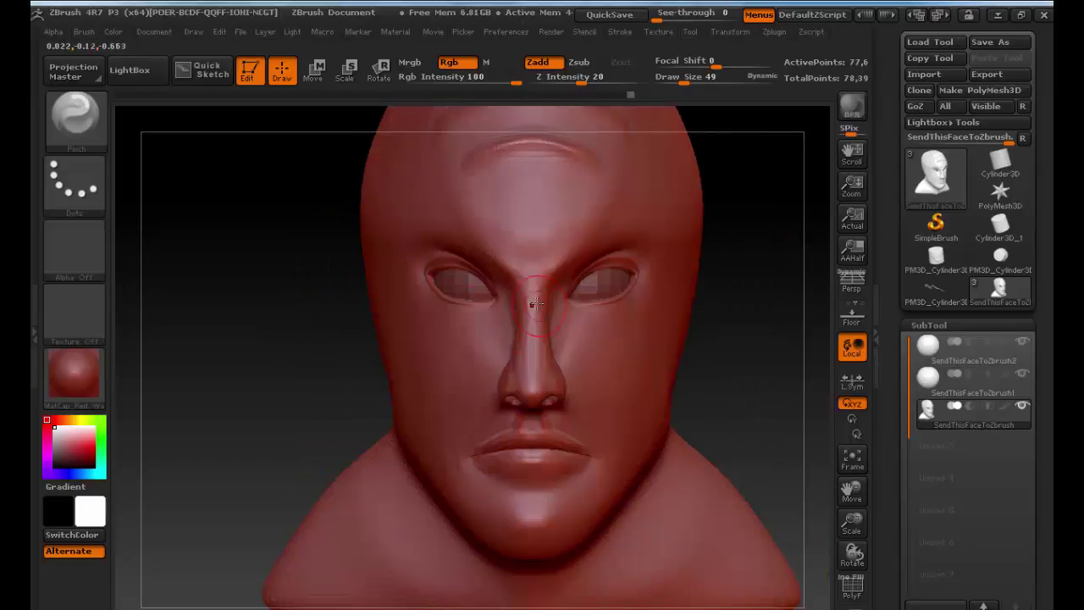
{"action": "key", "text": "shift"}
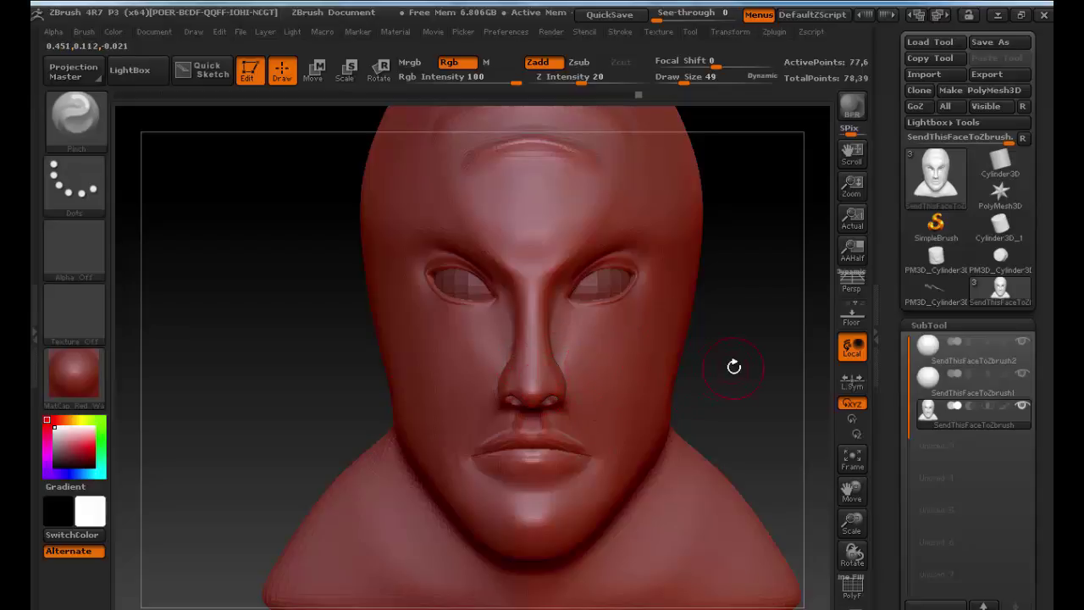
{"action": "mouse_move", "coordinate": [745, 377]}
{"action": "right_mouse_down", "text": "ctrl"}
{"action": "mouse_move", "coordinate": [781, 398]}
{"action": "mouse_move", "coordinate": [869, 386]}
{"action": "right_mouse_up", "text": "ctrl"}
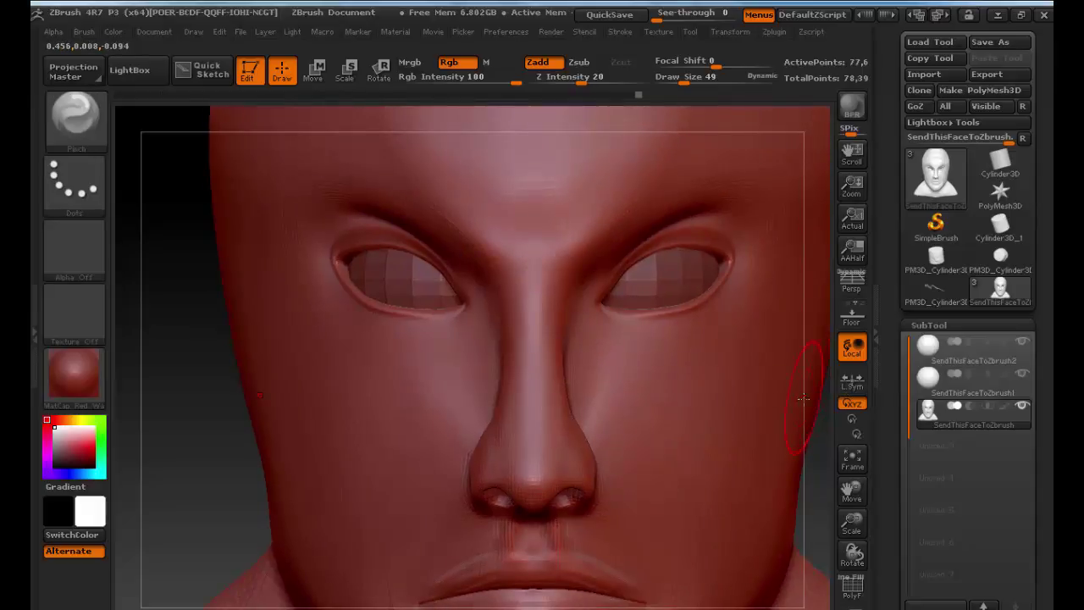
{"action": "mouse_move", "coordinate": [811, 472]}
{"action": "right_mouse_down", "text": "ctrl"}
{"action": "mouse_move", "coordinate": [755, 463]}
{"action": "mouse_move", "coordinate": [766, 444]}
{"action": "right_mouse_up", "text": "ctrl"}
{"action": "mouse_move", "coordinate": [766, 444]}
{"action": "left_mouse_down"}
{"action": "mouse_move", "coordinate": [690, 376]}
{"action": "mouse_move", "coordinate": [593, 345]}
{"action": "left_mouse_up"}
{"action": "key", "text": "shift"}
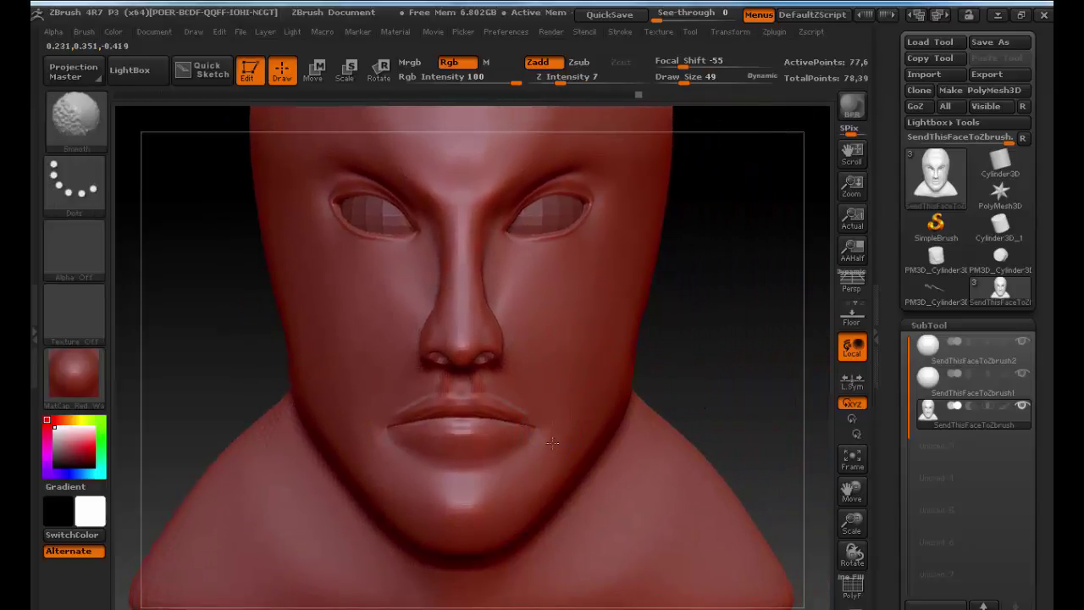
{"action": "left_click_drag", "start_coordinate": [546, 415], "coordinate": [559, 425], "text": "shift"}
Step: Try to carve symmetrical smile-line creases from beside the nostrils down past the mouth with Dam_Standard at draw size 49
{"action": "key", "text": "b"}
{"action": "key", "text": "c"}
{"action": "key", "text": "b"}
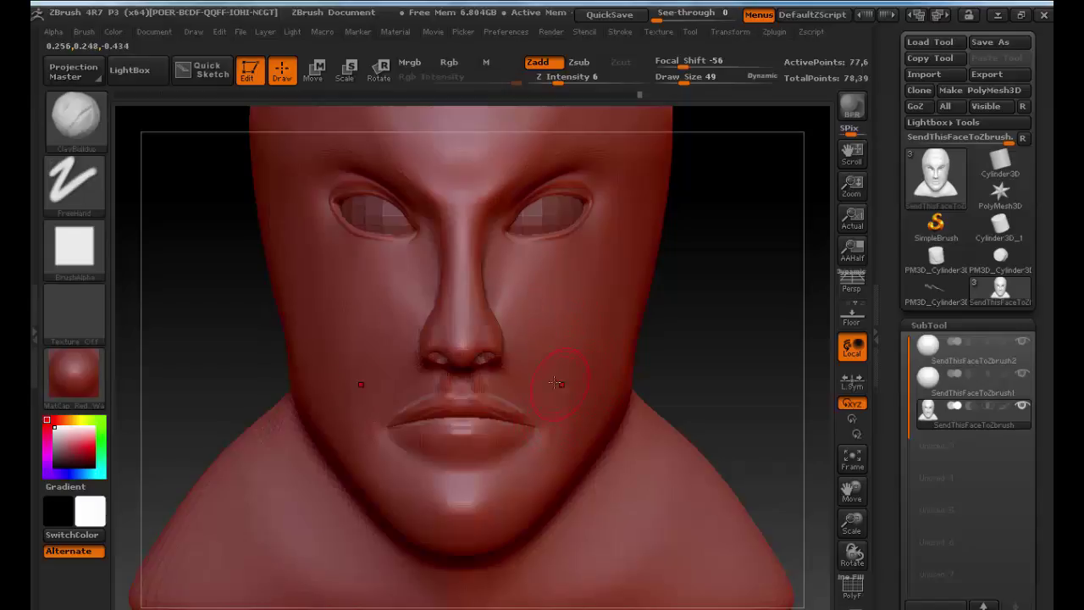
{"action": "mouse_move", "coordinate": [727, 363]}
{"action": "left_mouse_down"}
{"action": "mouse_move", "coordinate": [610, 365]}
{"action": "mouse_move", "coordinate": [708, 367]}
{"action": "left_mouse_up"}
{"action": "key", "text": "b"}
{"action": "left_click", "coordinate": [381, 301]}
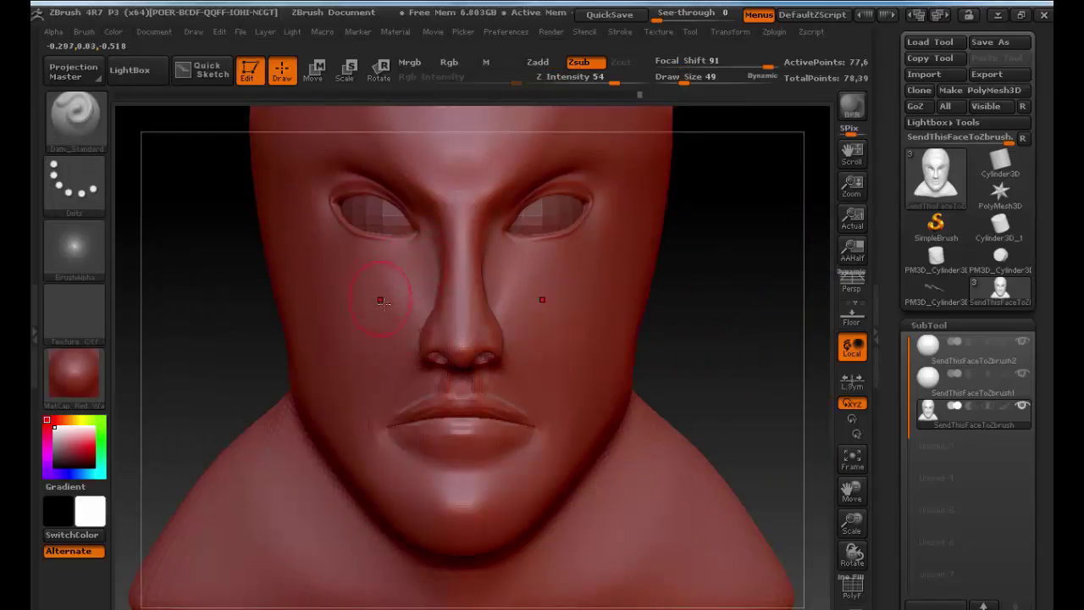
{"action": "mouse_move", "coordinate": [408, 347]}
{"action": "left_mouse_down"}
{"action": "mouse_move", "coordinate": [372, 407]}
{"action": "mouse_move", "coordinate": [373, 521]}
{"action": "left_mouse_up"}
{"action": "mouse_move", "coordinate": [723, 375]}
{"action": "left_mouse_down"}
{"action": "mouse_move", "coordinate": [670, 377]}
{"action": "mouse_move", "coordinate": [716, 377]}
{"action": "mouse_move", "coordinate": [754, 341]}
{"action": "left_mouse_up"}
{"action": "key", "text": "ctrl+z"}
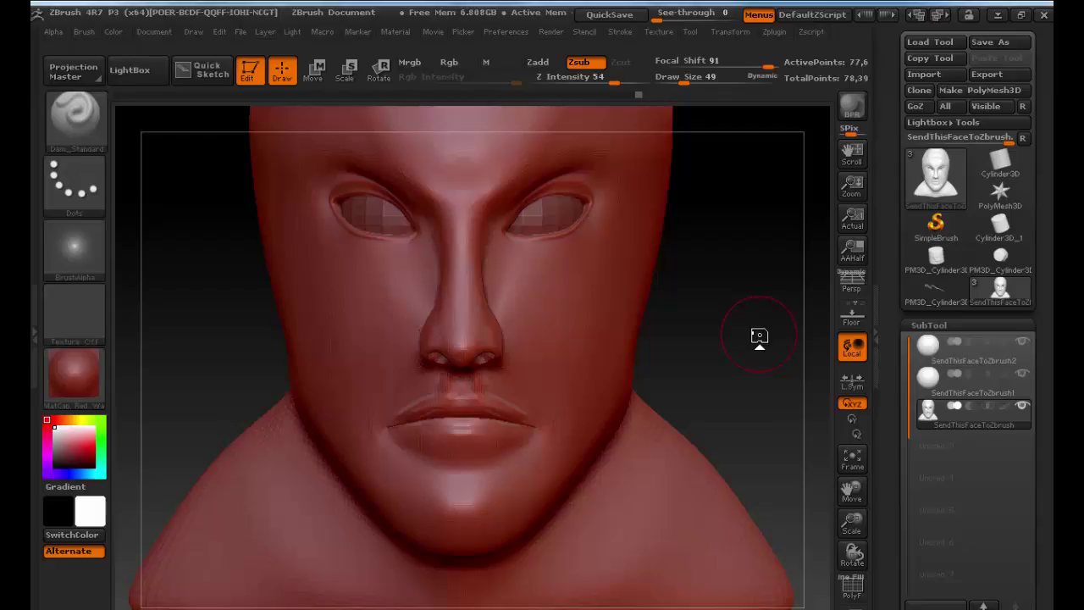
Step: Build up both cheeks beside the nose and mouth with ClayBuildup at draw size 101 and smooth them into the face
{"action": "left_click_drag", "start_coordinate": [759, 335], "coordinate": [428, 300]}
{"action": "left_click_drag", "start_coordinate": [288, 352], "coordinate": [401, 371]}
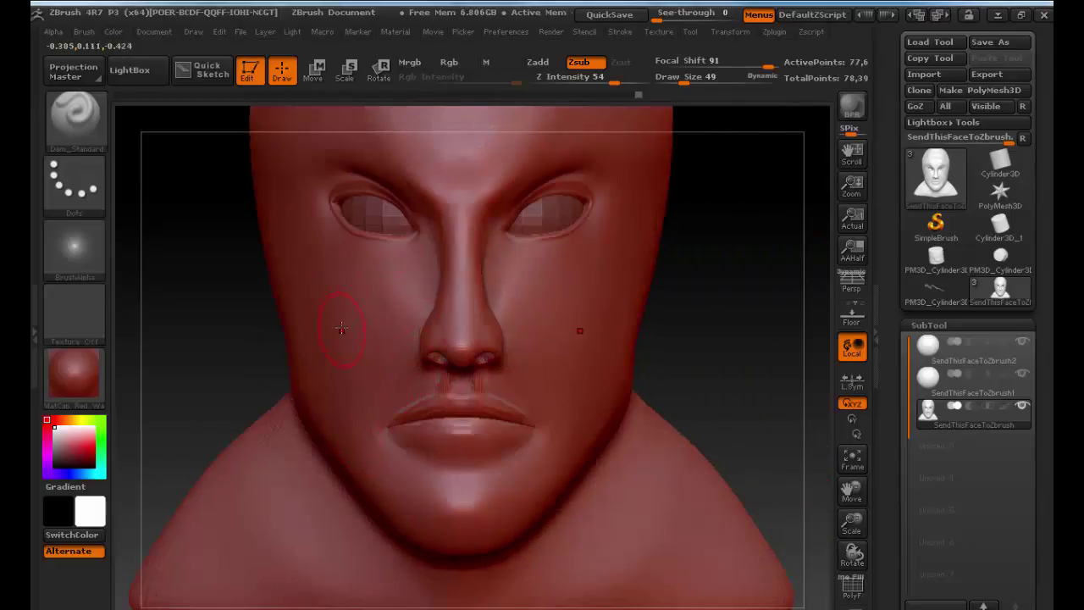
{"action": "key", "text": "b"}
{"action": "key", "text": "c"}
{"action": "key", "text": "b"}
{"action": "key", "text": "s"}
{"action": "left_click_drag", "start_coordinate": [329, 329], "coordinate": [341, 331]}
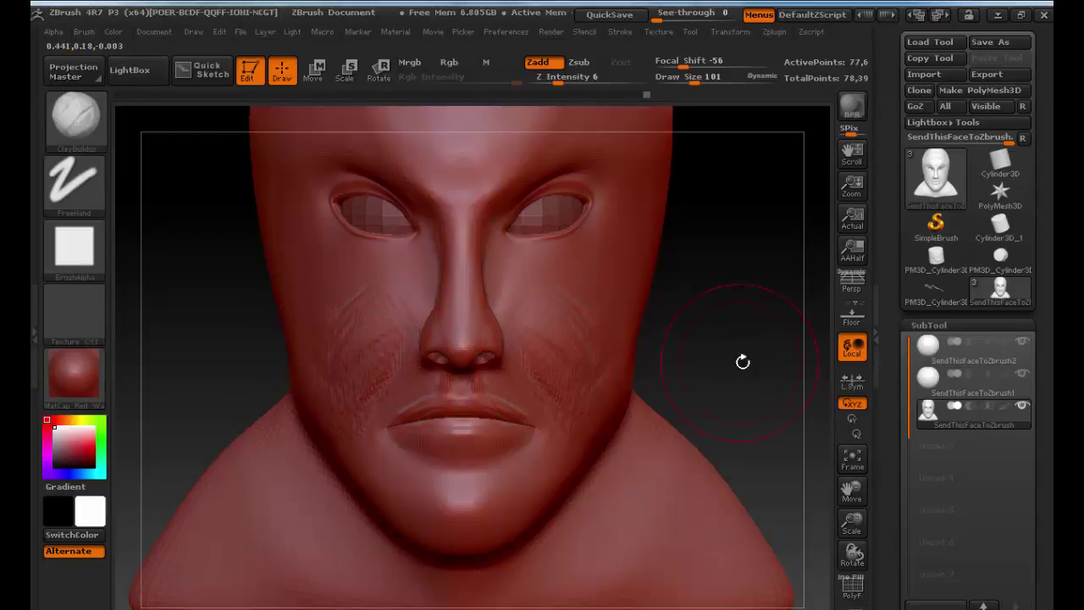
{"action": "left_click_drag", "start_coordinate": [743, 364], "coordinate": [649, 347]}
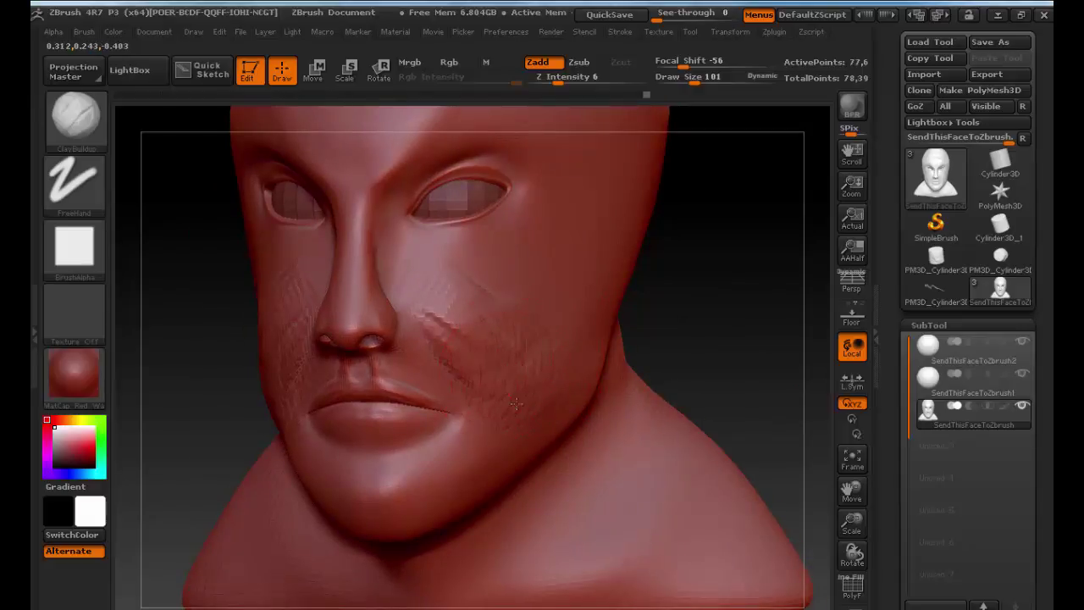
{"action": "key", "text": "shift"}
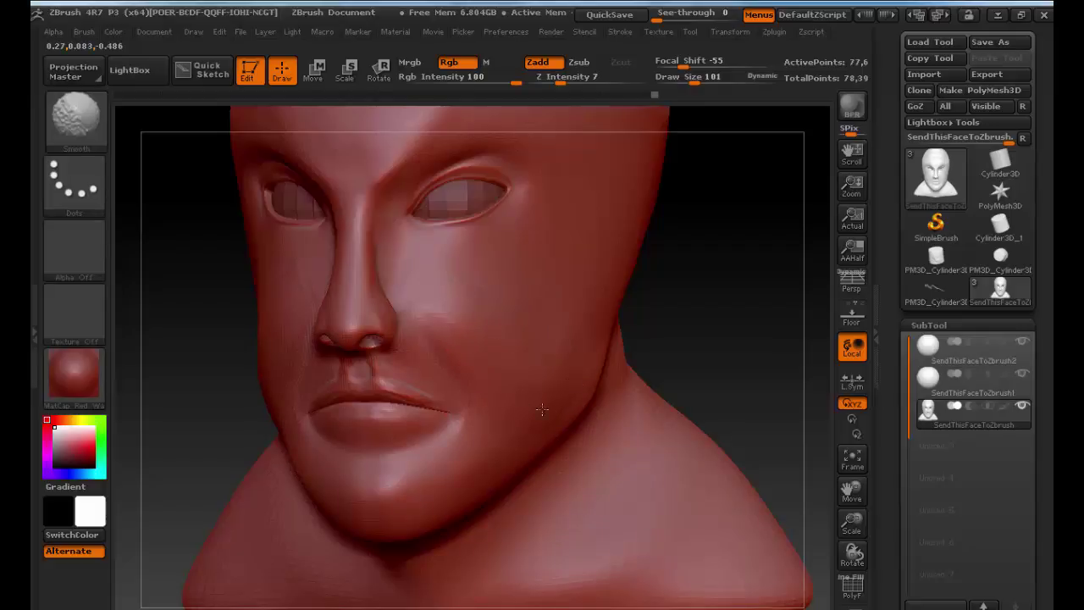
{"action": "mouse_move", "coordinate": [700, 353]}
{"action": "left_mouse_down"}
{"action": "mouse_move", "coordinate": [765, 365]}
{"action": "mouse_move", "coordinate": [679, 364]}
{"action": "mouse_move", "coordinate": [705, 353]}
{"action": "left_mouse_up"}
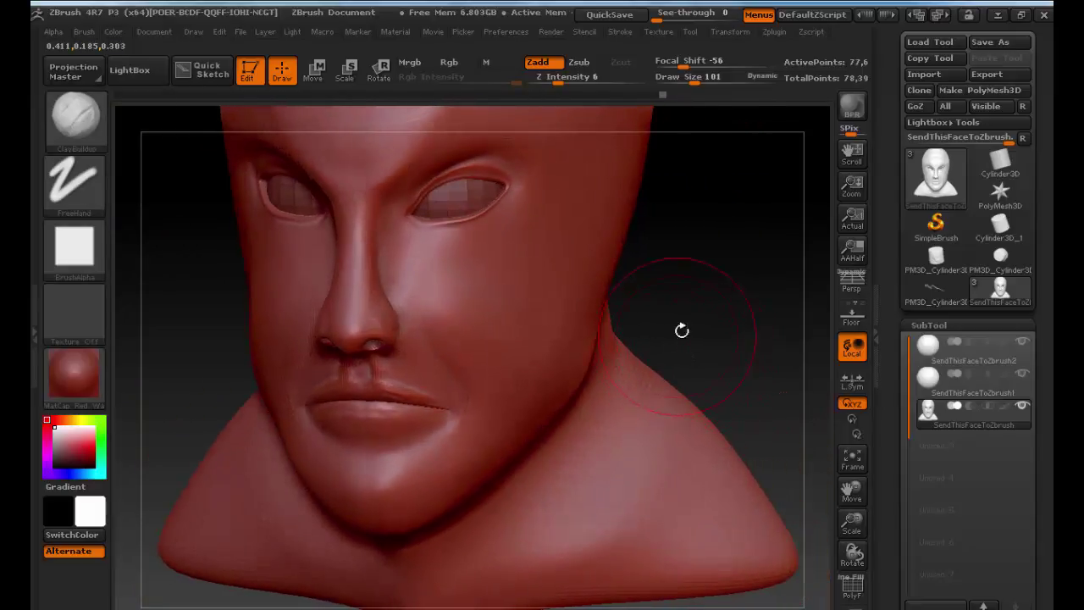
Step: Switch to the web browser and search Google for the sculptor Ryan Kingslien, using the corrected spelling of the name
{"action": "key", "text": "super"}
{"action": "key", "text": "super+1"}
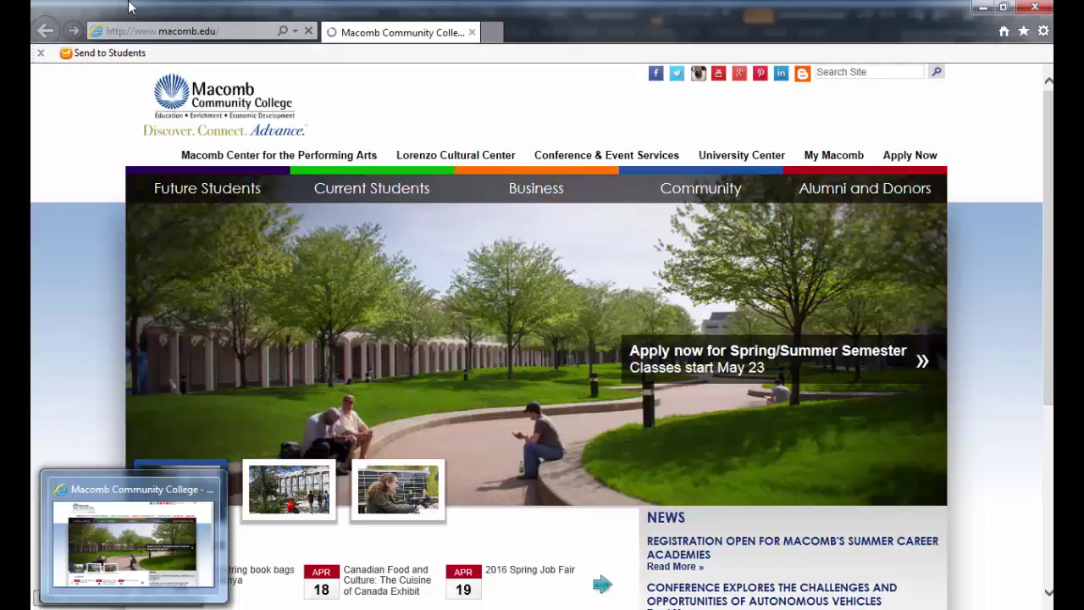
{"action": "left_click", "coordinate": [173, 36]}
{"action": "type", "text": "w"}
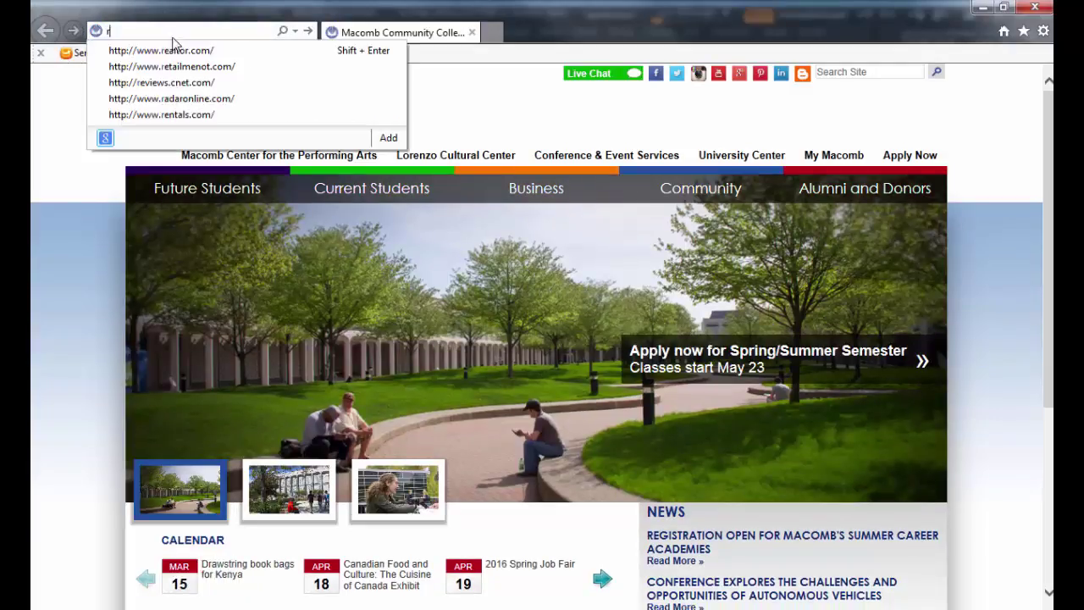
{"action": "key", "text": "BackSpace"}
{"action": "type", "text": "ryan kingslein"}
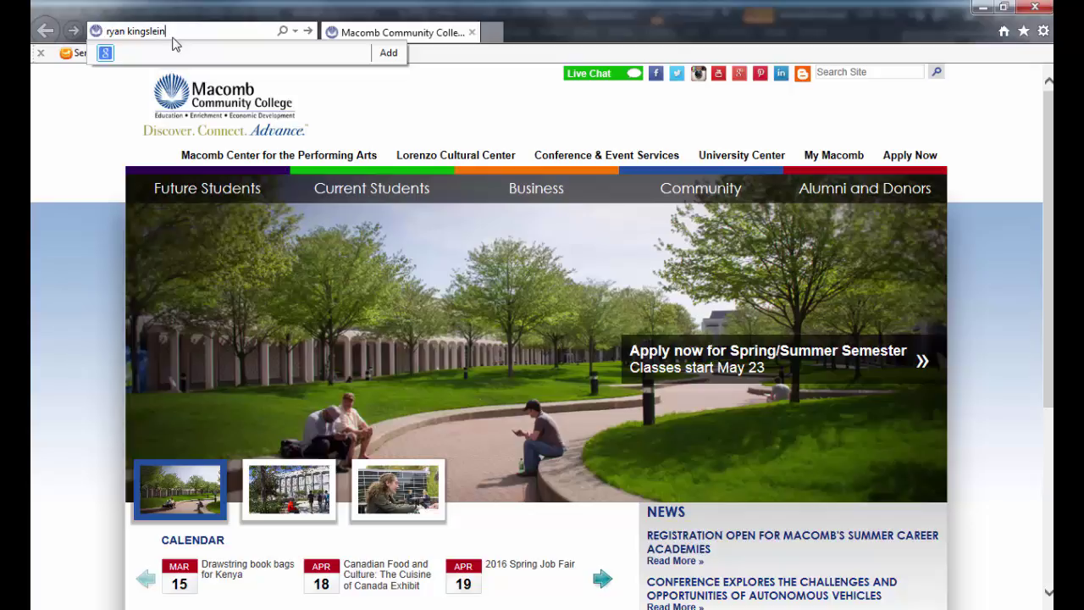
{"action": "key", "text": "Return"}
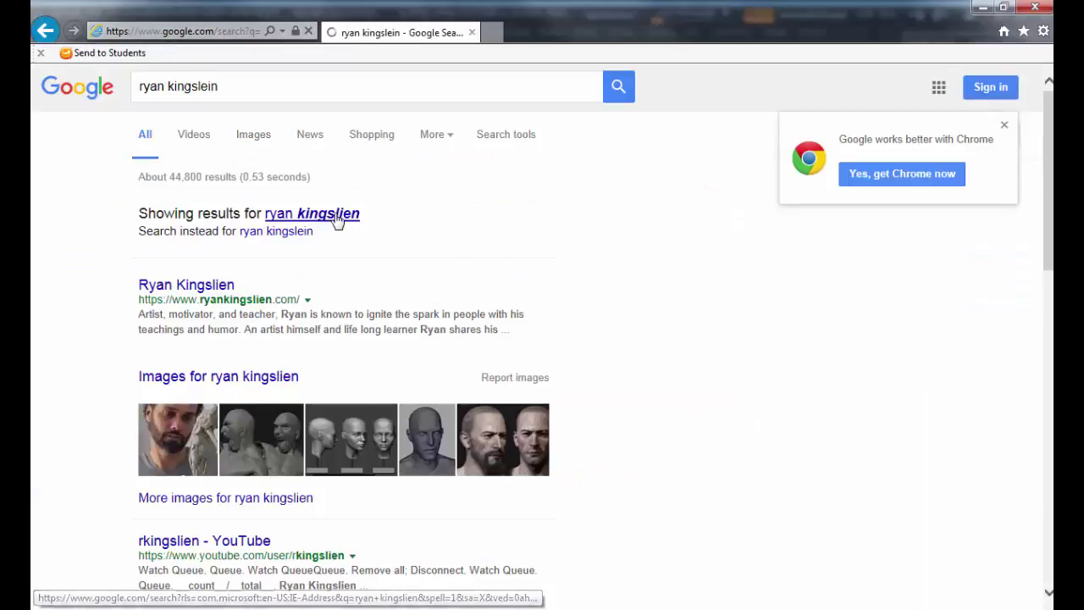
{"action": "left_click", "coordinate": [337, 218]}
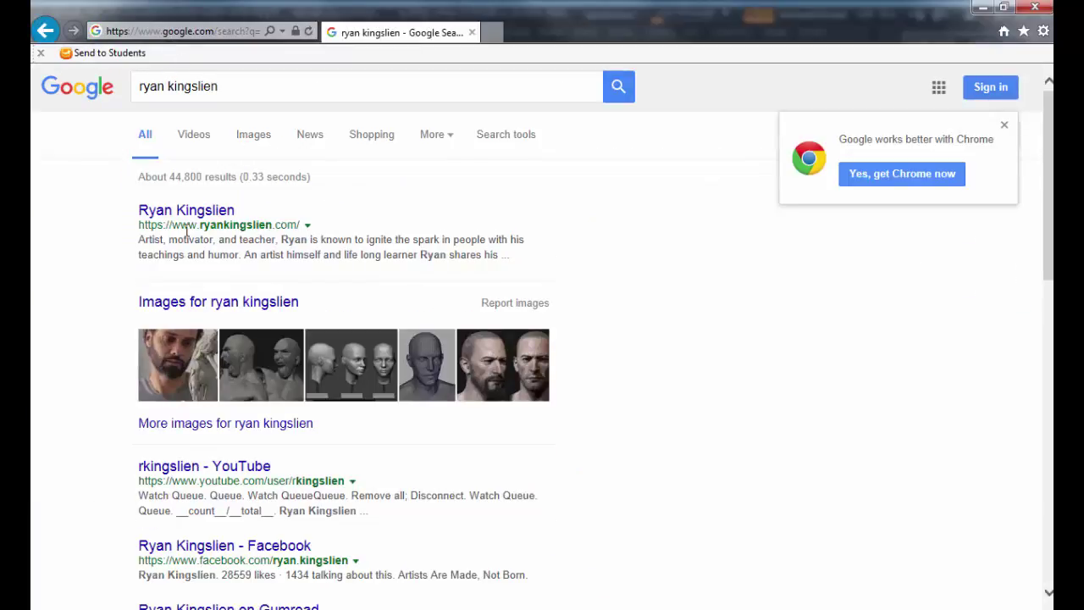
Step: Open the ryankingslien.com website and look through its home page down to the Academies section
{"action": "left_click", "coordinate": [206, 213]}
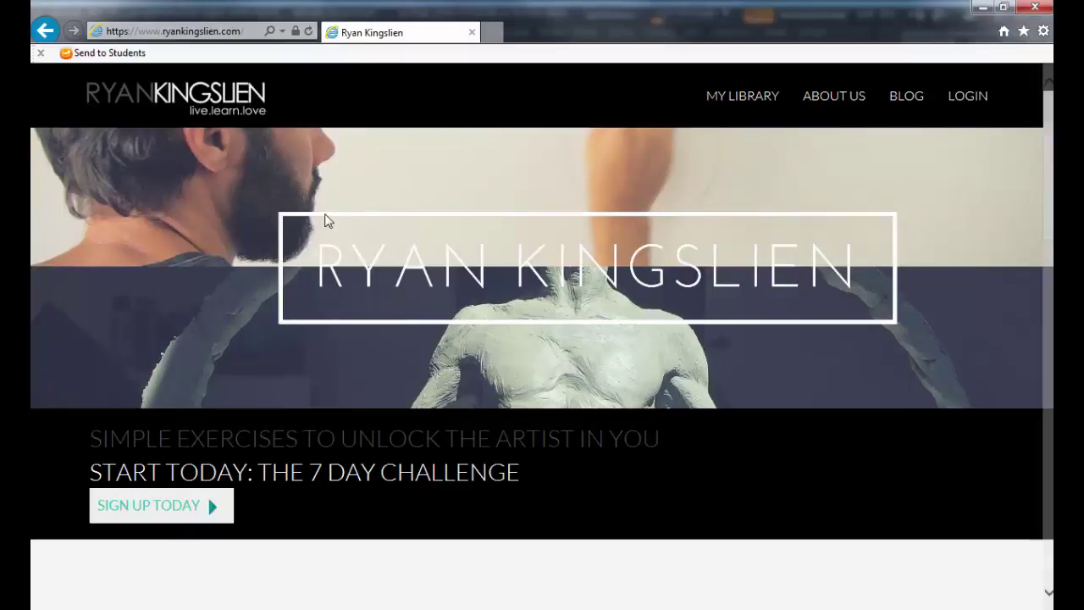
{"action": "scroll", "coordinate": [428, 313], "scroll_direction": "down", "scroll_amount": 6}
{"action": "scroll", "coordinate": [432, 320], "scroll_direction": "down", "scroll_amount": 2}
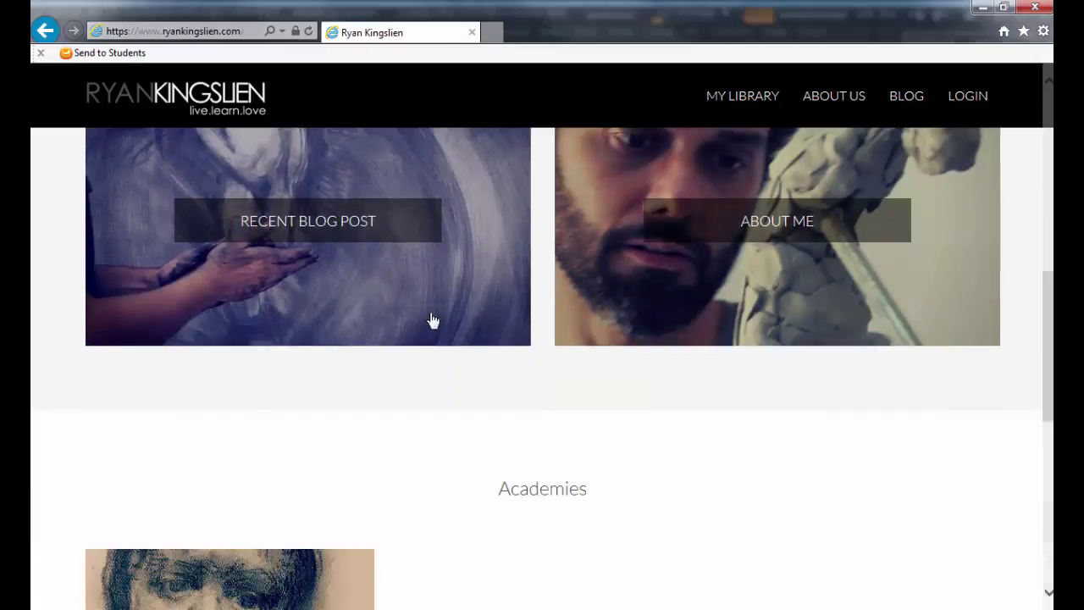
{"action": "scroll", "coordinate": [808, 339], "scroll_direction": "up", "scroll_amount": 2}
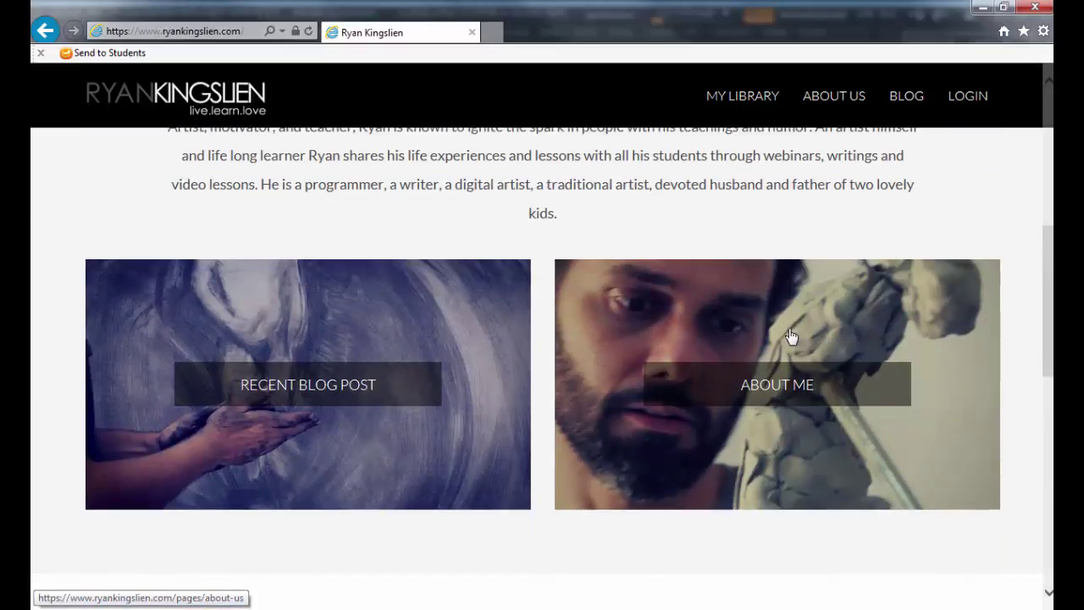
{"action": "scroll", "coordinate": [346, 331], "scroll_direction": "down", "scroll_amount": 4}
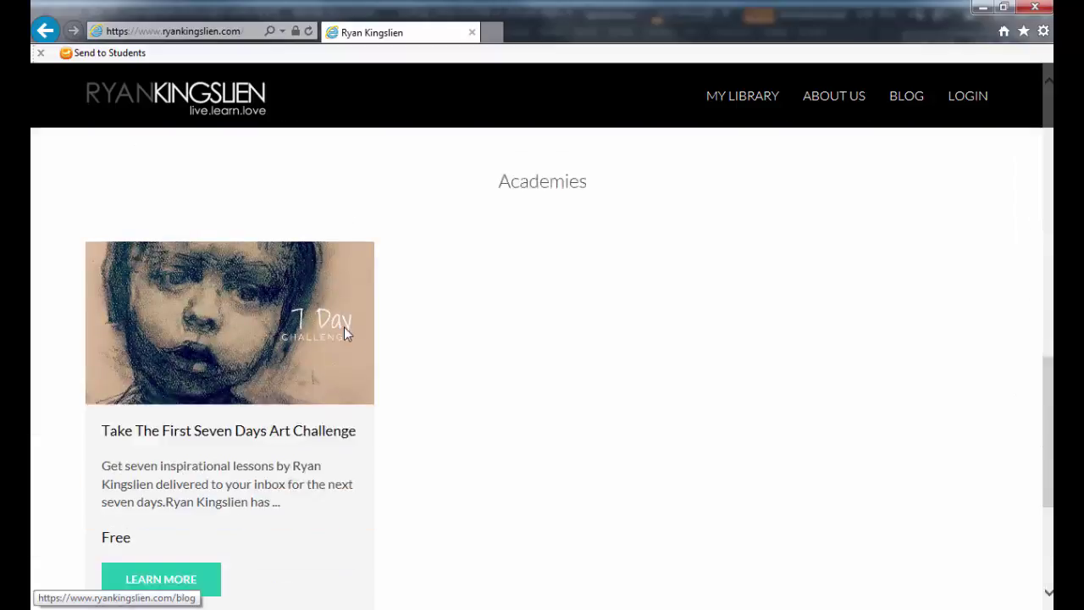
{"action": "scroll", "coordinate": [364, 324], "scroll_direction": "down", "scroll_amount": 3}
Step: Return to the search results and open the popular uploads of the rkingslien YouTube channel
{"action": "key", "text": "alt+Left"}
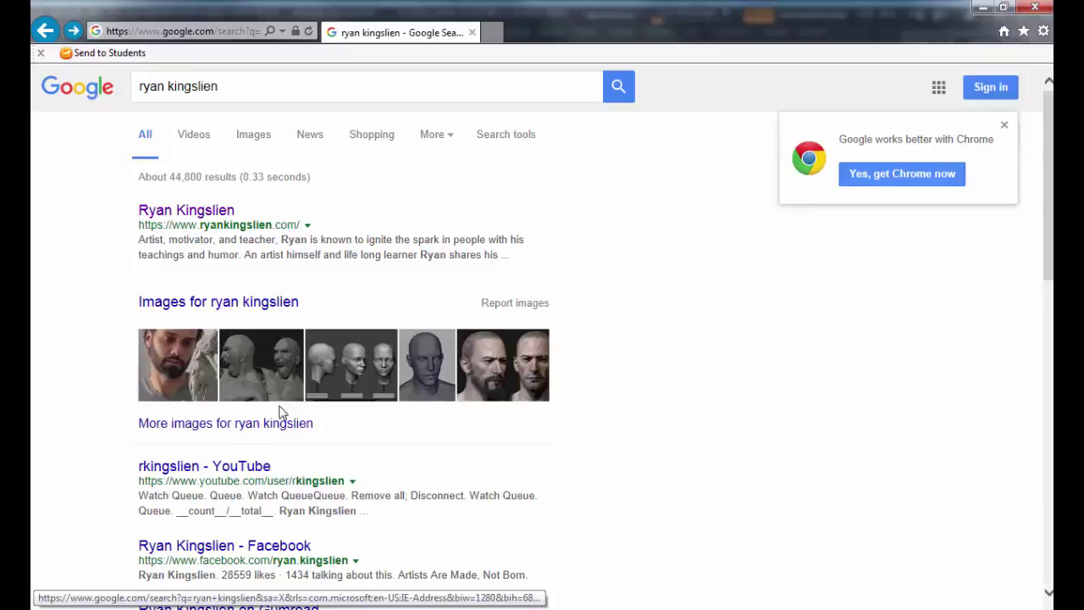
{"action": "left_click", "coordinate": [247, 466]}
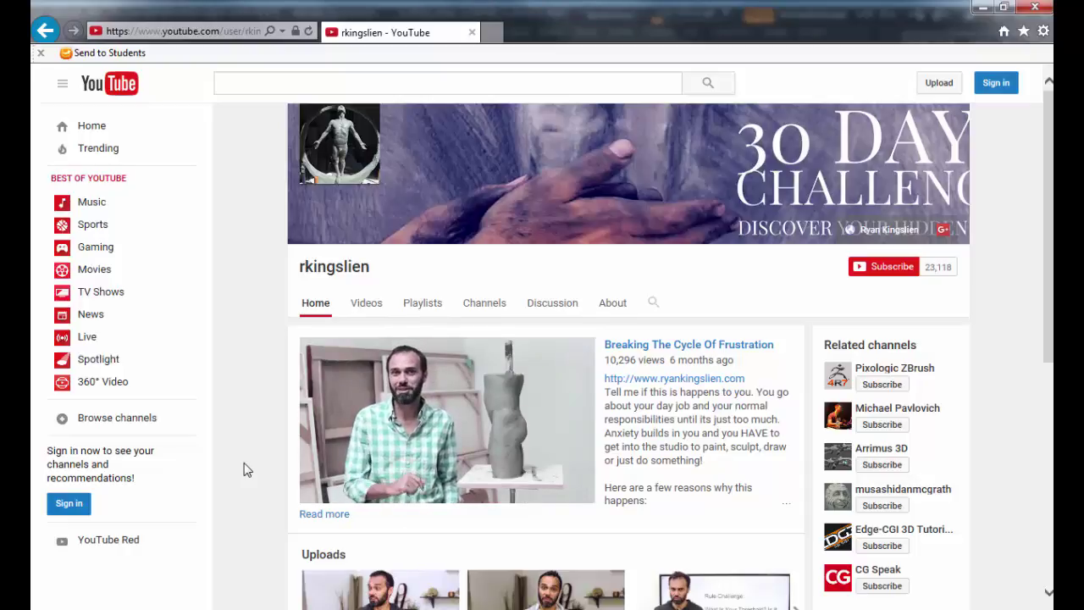
{"action": "scroll", "coordinate": [369, 405], "scroll_direction": "down", "scroll_amount": 5}
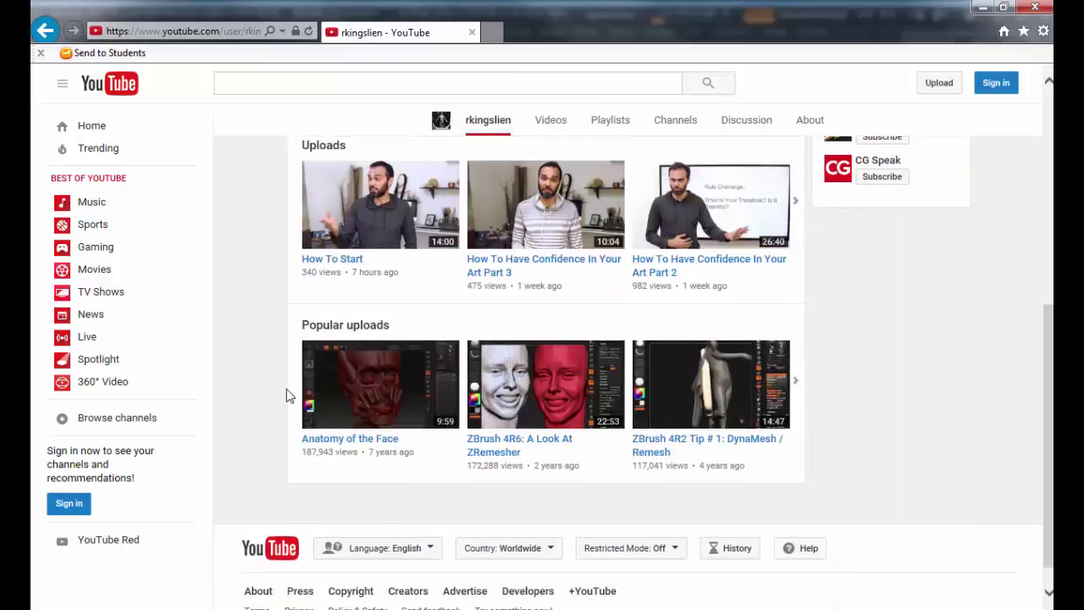
{"action": "left_click", "coordinate": [367, 327]}
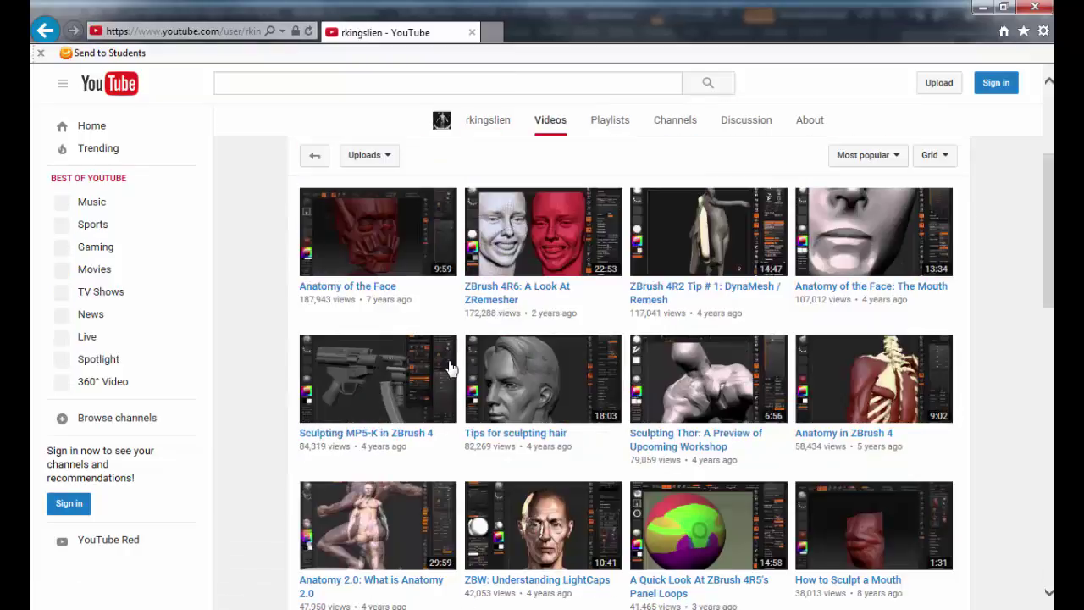
Step: Watch the Anatomy of the Face video in full screen, then leave full screen and skip ahead to its final part
{"action": "left_click", "coordinate": [360, 228]}
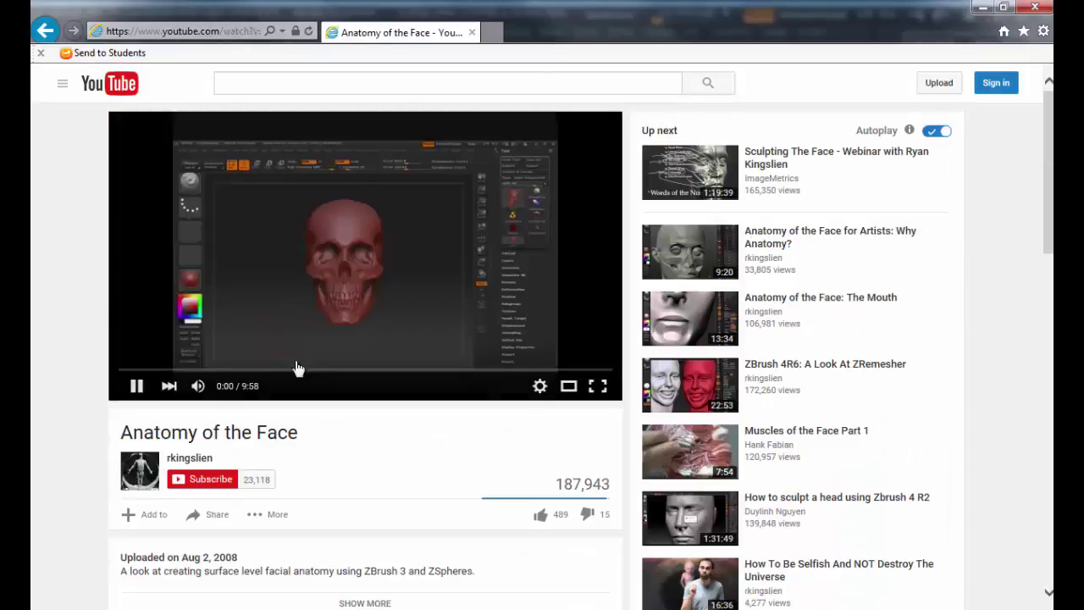
{"action": "left_click", "coordinate": [597, 385]}
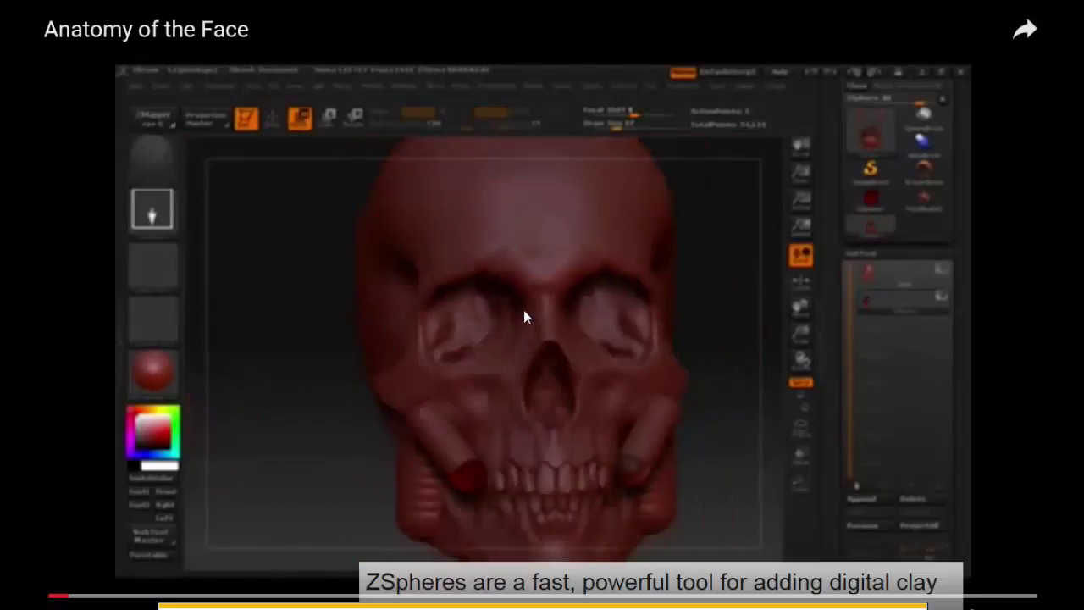
{"action": "key", "text": "Escape"}
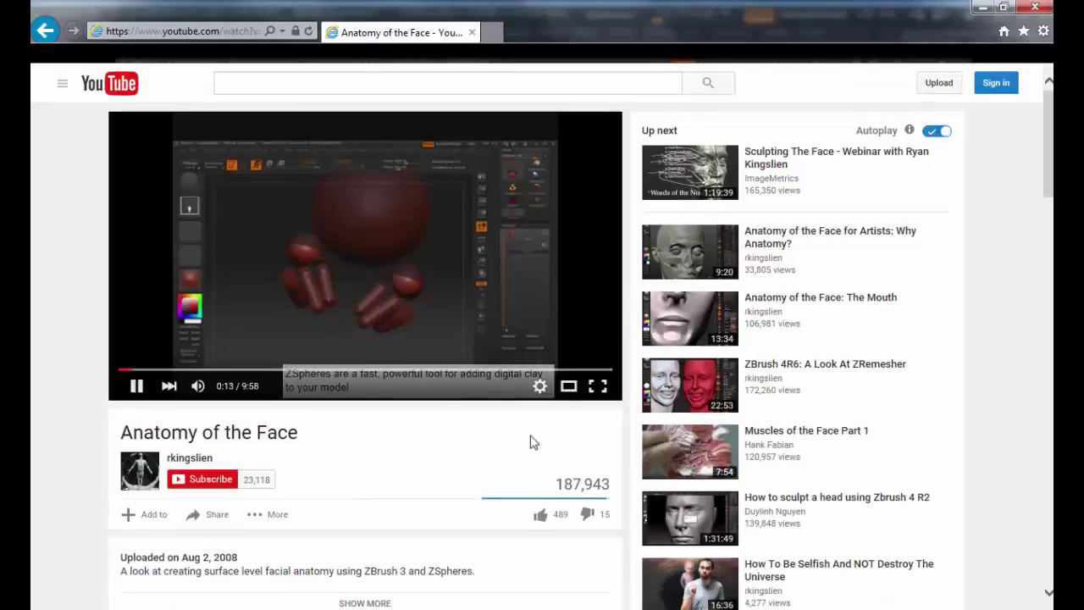
{"action": "left_click", "coordinate": [570, 370]}
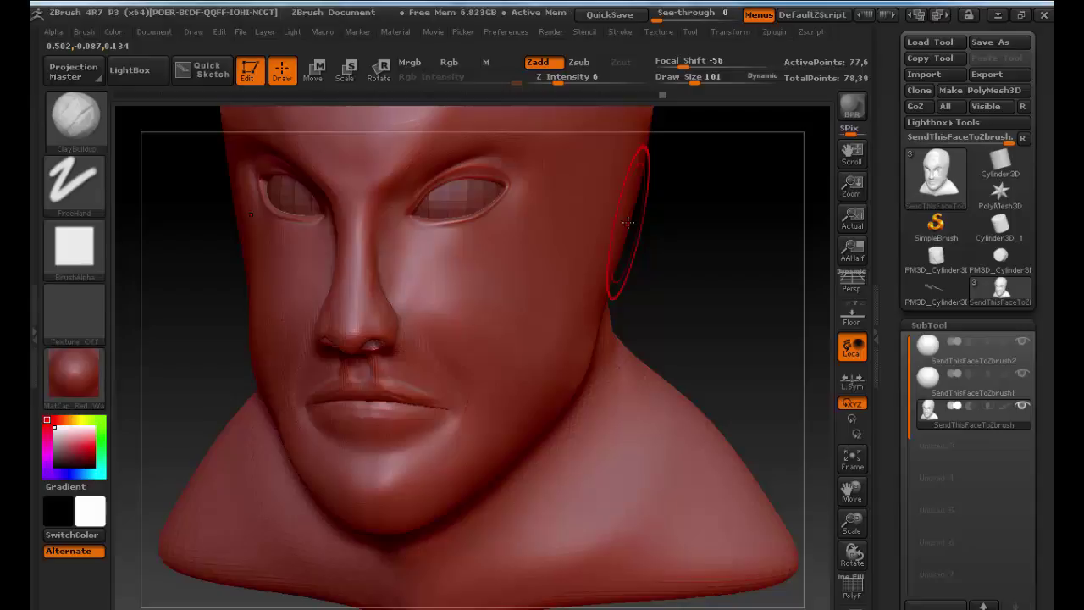
Step: Switch back to ZBrush and try ClayBuildup strokes from under both eyes down the cheeks at draw size 40
{"action": "left_click_drag", "start_coordinate": [726, 354], "coordinate": [723, 300]}
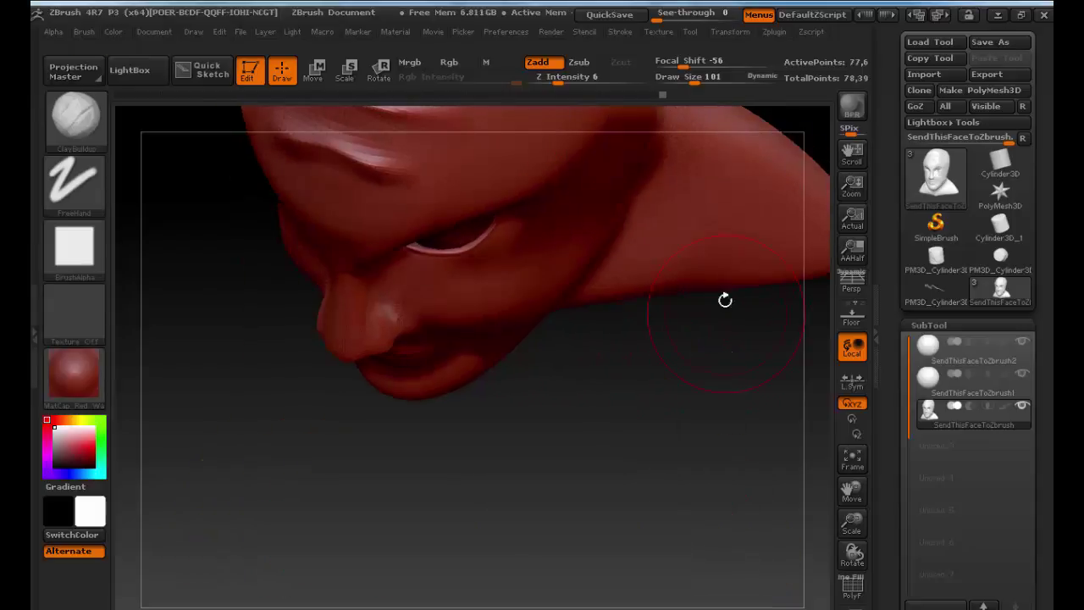
{"action": "mouse_move", "coordinate": [665, 392]}
{"action": "left_mouse_down"}
{"action": "mouse_move", "coordinate": [694, 291]}
{"action": "mouse_move", "coordinate": [680, 279]}
{"action": "left_mouse_up"}
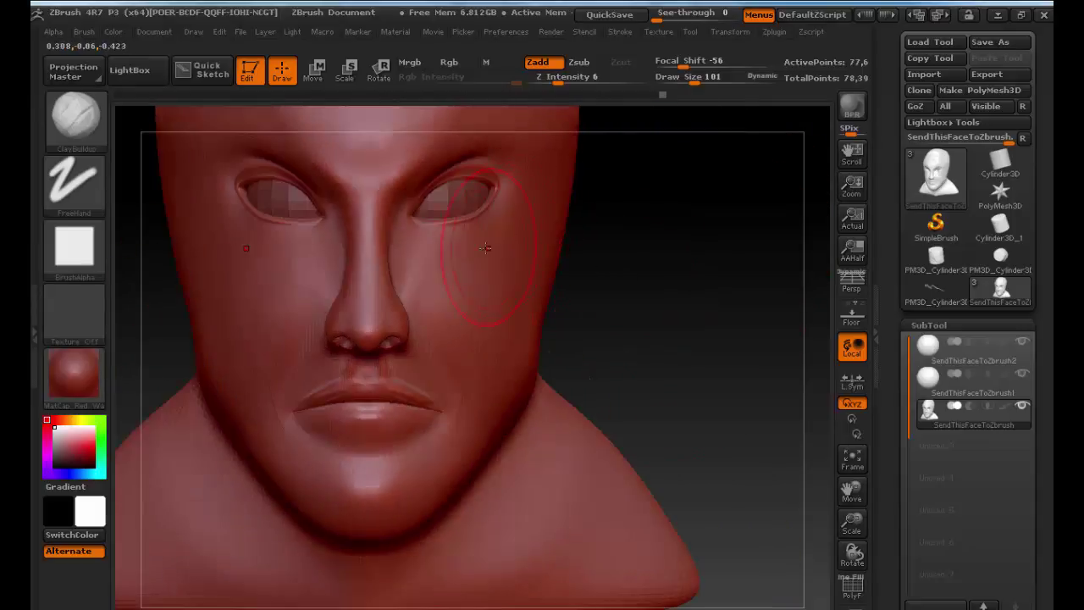
{"action": "key", "text": "s"}
{"action": "mouse_move", "coordinate": [468, 255]}
{"action": "left_mouse_down"}
{"action": "mouse_move", "coordinate": [449, 254]}
{"action": "mouse_move", "coordinate": [483, 304]}
{"action": "left_mouse_up"}
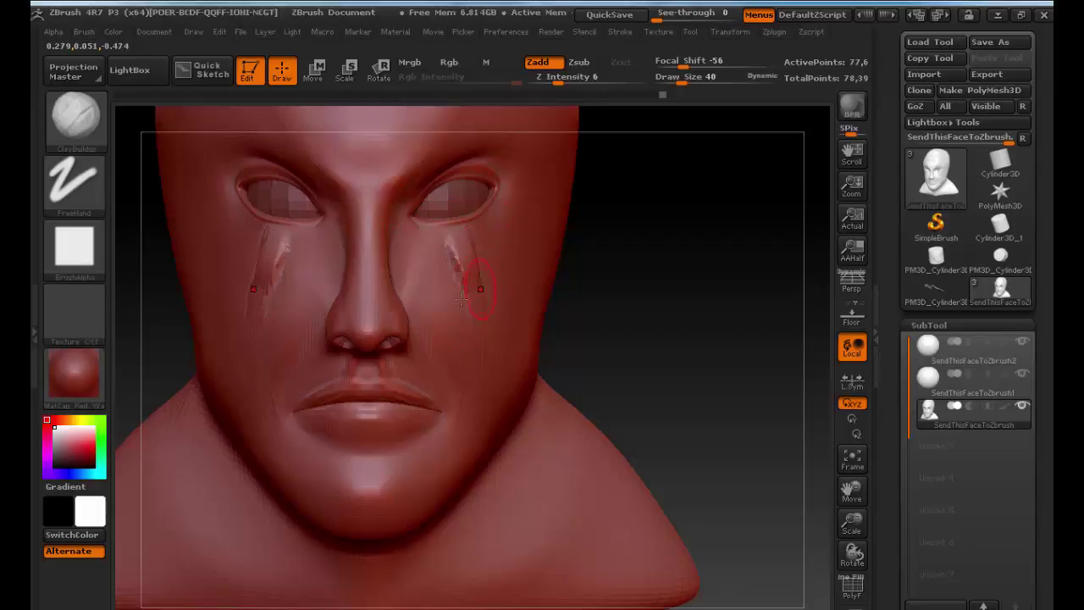
{"action": "key", "text": "ctrl+z"}
{"action": "key", "text": "ctrl+z"}
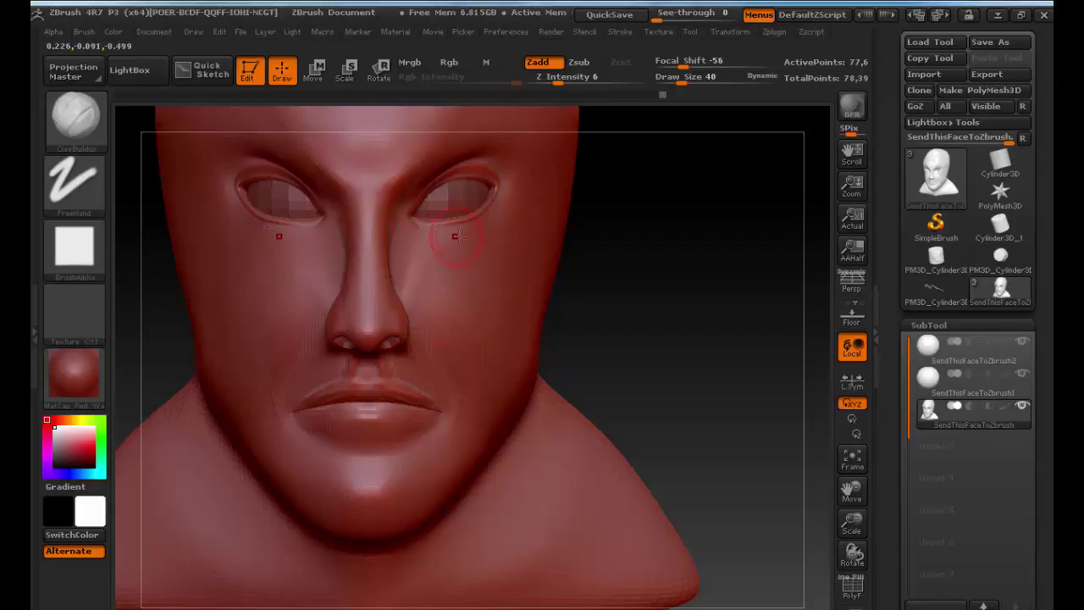
Step: Set the ClayBuildup draw size to 15 for finer strokes under the eye
{"action": "left_click_drag", "start_coordinate": [650, 219], "coordinate": [738, 249], "text": "alt"}
{"action": "key", "text": "s"}
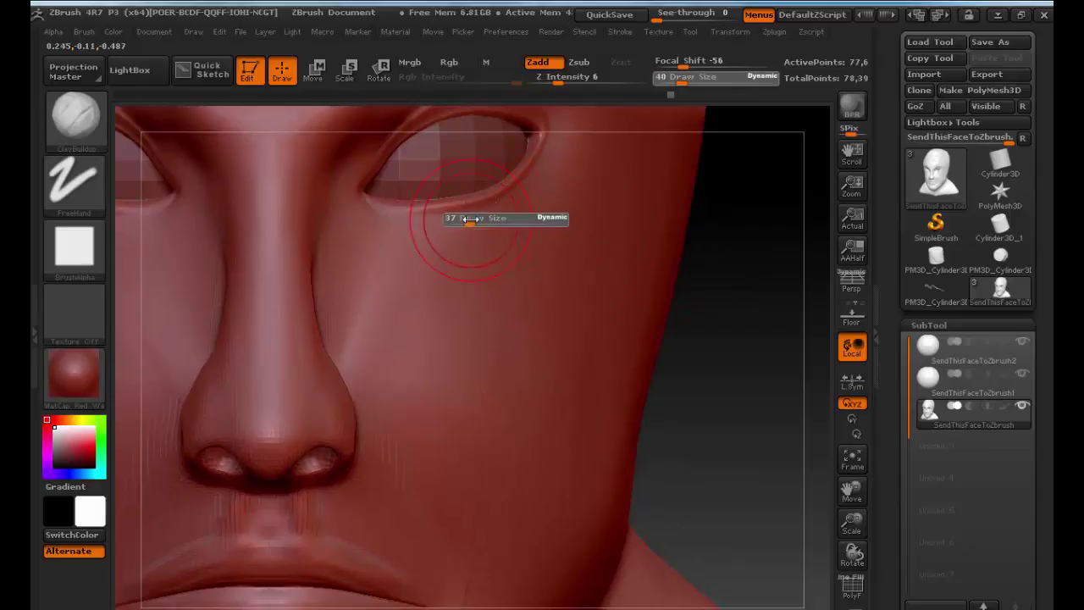
{"action": "mouse_move", "coordinate": [471, 220]}
{"action": "left_mouse_down"}
{"action": "mouse_move", "coordinate": [443, 226]}
{"action": "mouse_move", "coordinate": [472, 222]}
{"action": "left_mouse_up"}
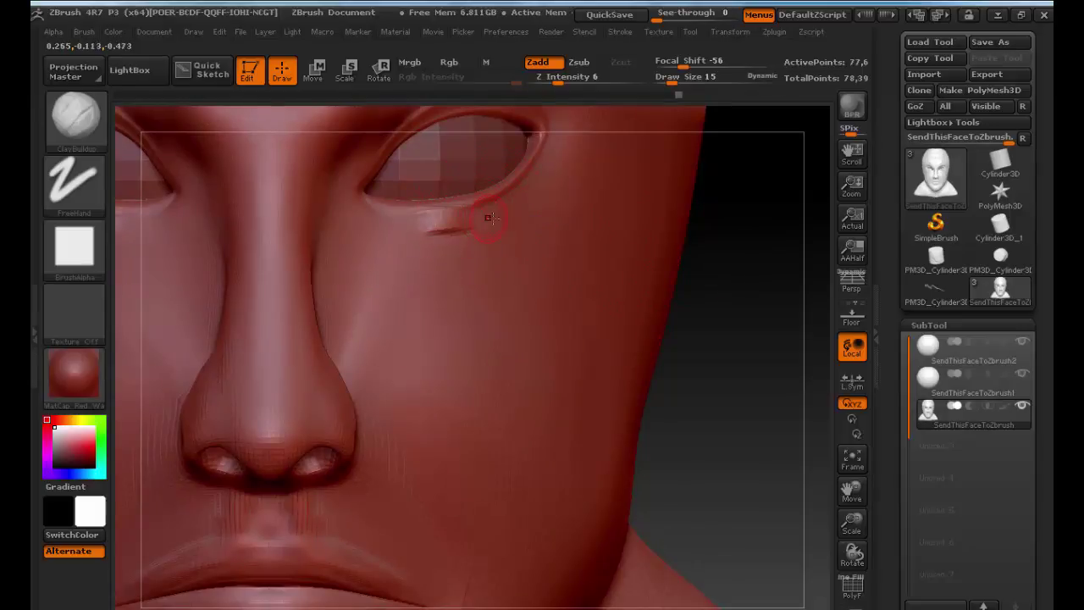
Step: Try smoothing the short clay stroke under the eye, then undo the stroke and its smoothing
{"action": "key", "text": "shift"}
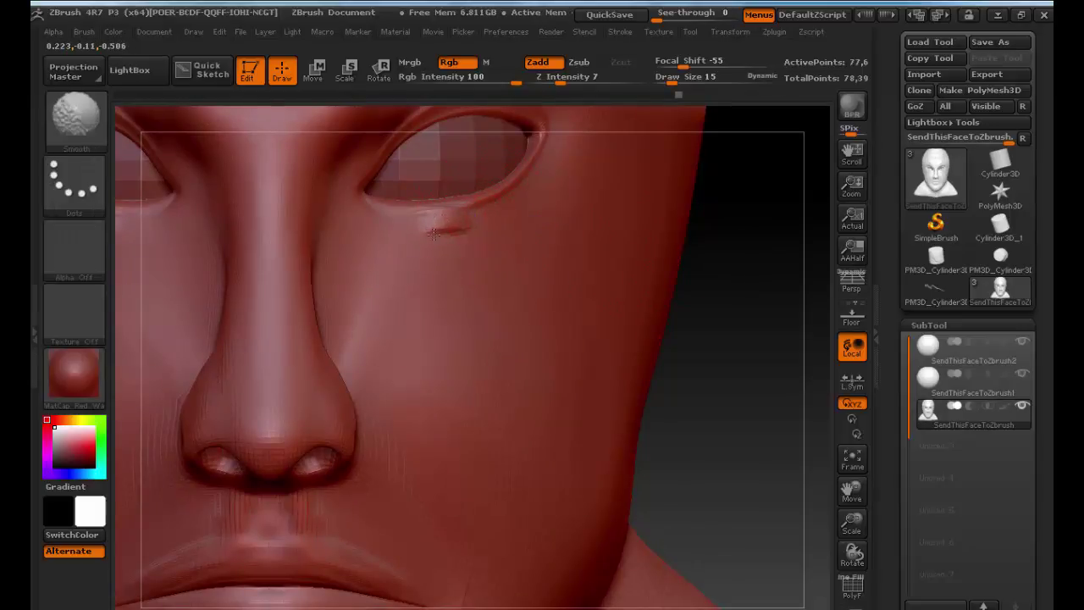
{"action": "key", "text": "ctrl"}
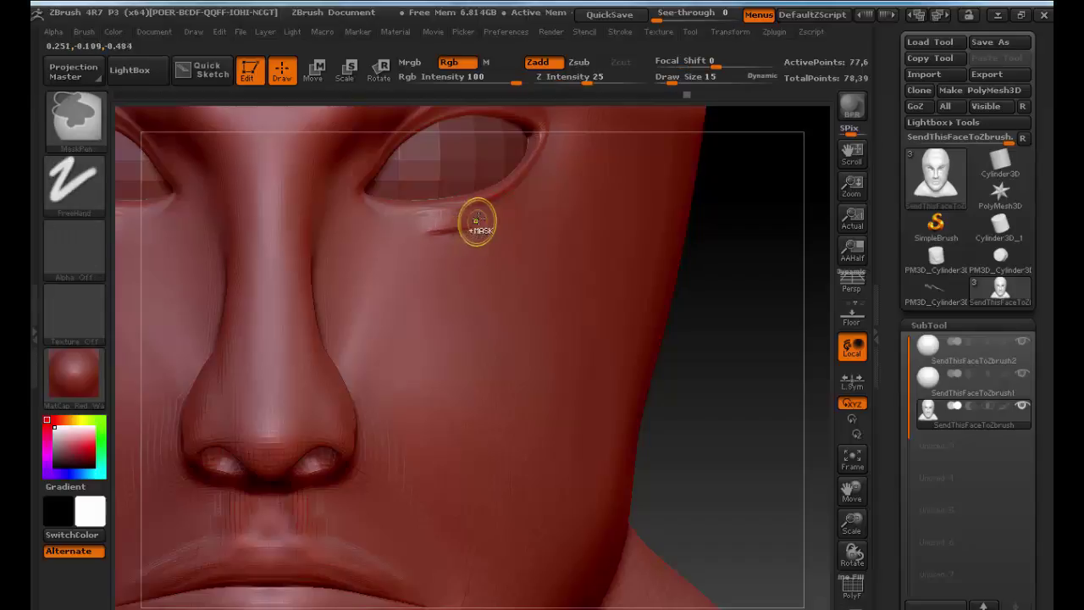
{"action": "key", "text": "ctrl+z"}
{"action": "key", "text": "ctrl+z"}
{"action": "key", "text": "ctrl+z"}
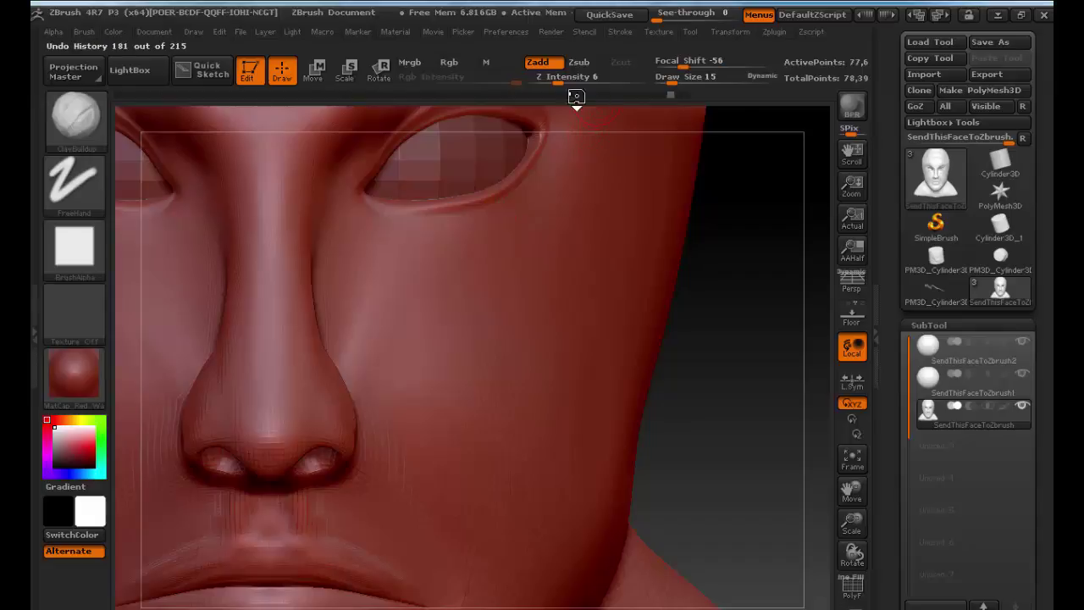
Step: Lower the Z Intensity to 2 and sculpt faint ClayBuildup wrinkles beneath both eyes
{"action": "left_click_drag", "start_coordinate": [543, 76], "coordinate": [532, 76]}
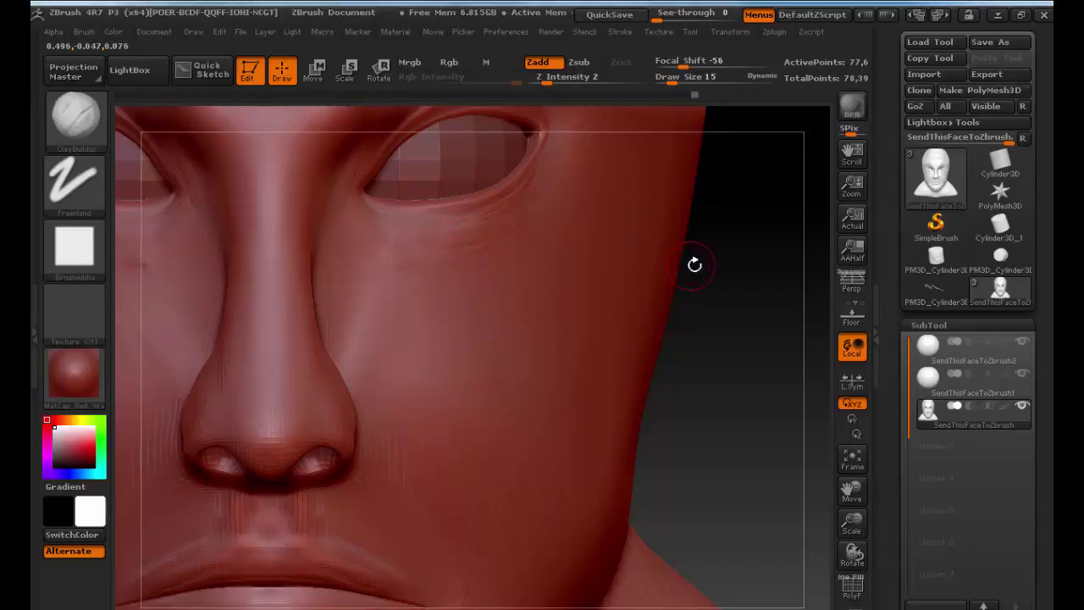
{"action": "right_click_drag", "start_coordinate": [755, 271], "coordinate": [660, 240], "text": "ctrl"}
{"action": "left_click_drag", "start_coordinate": [613, 277], "coordinate": [631, 338]}
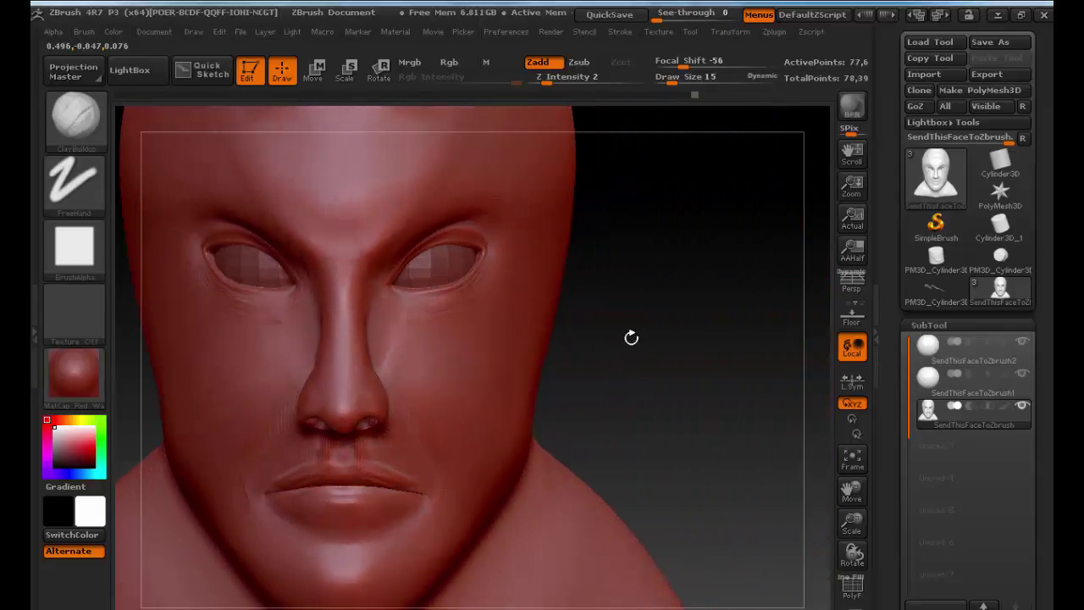
{"action": "right_click_drag", "start_coordinate": [605, 290], "coordinate": [704, 313], "text": "ctrl"}
{"action": "left_click_drag", "start_coordinate": [634, 429], "coordinate": [767, 356], "text": "alt"}
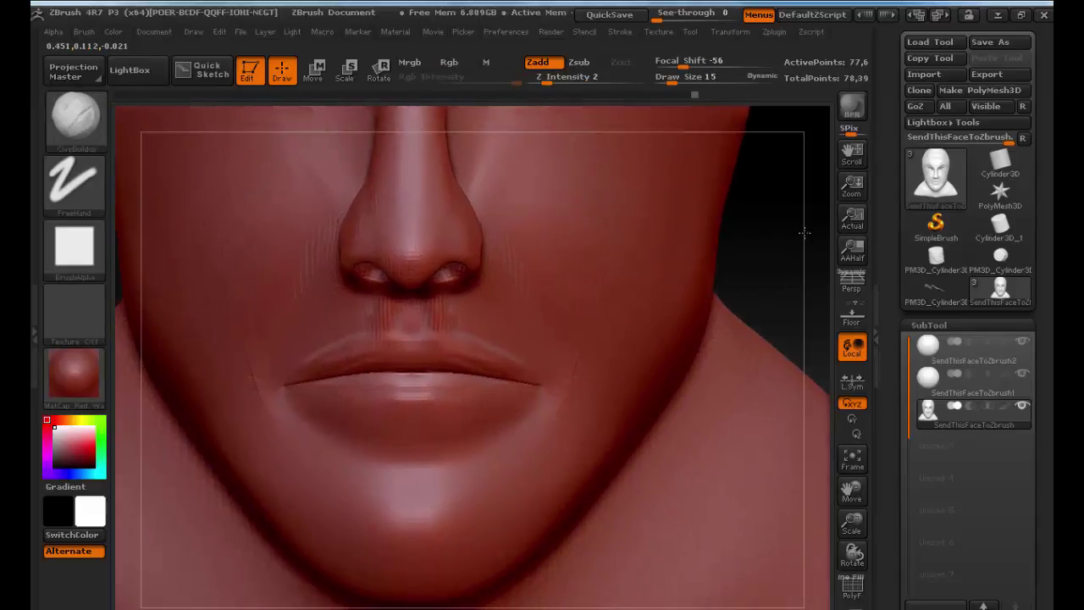
{"action": "left_click_drag", "start_coordinate": [805, 307], "coordinate": [627, 407], "text": "alt"}
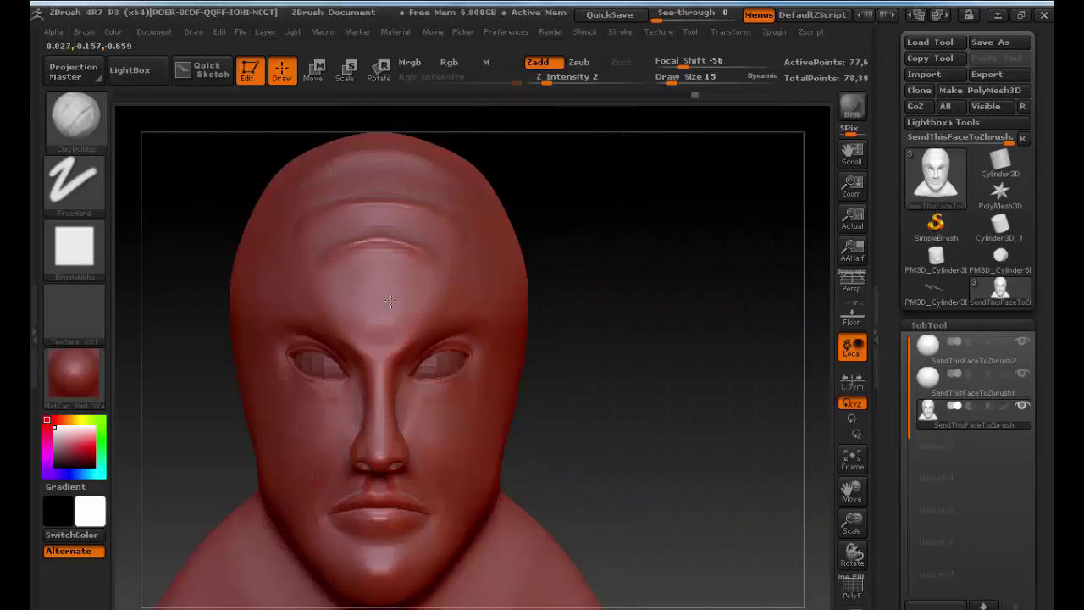
{"action": "mouse_move", "coordinate": [657, 369]}
{"action": "left_mouse_down", "text": "alt"}
{"action": "mouse_move", "coordinate": [559, 313]}
{"action": "mouse_move", "coordinate": [561, 324]}
{"action": "left_mouse_up", "text": "alt"}
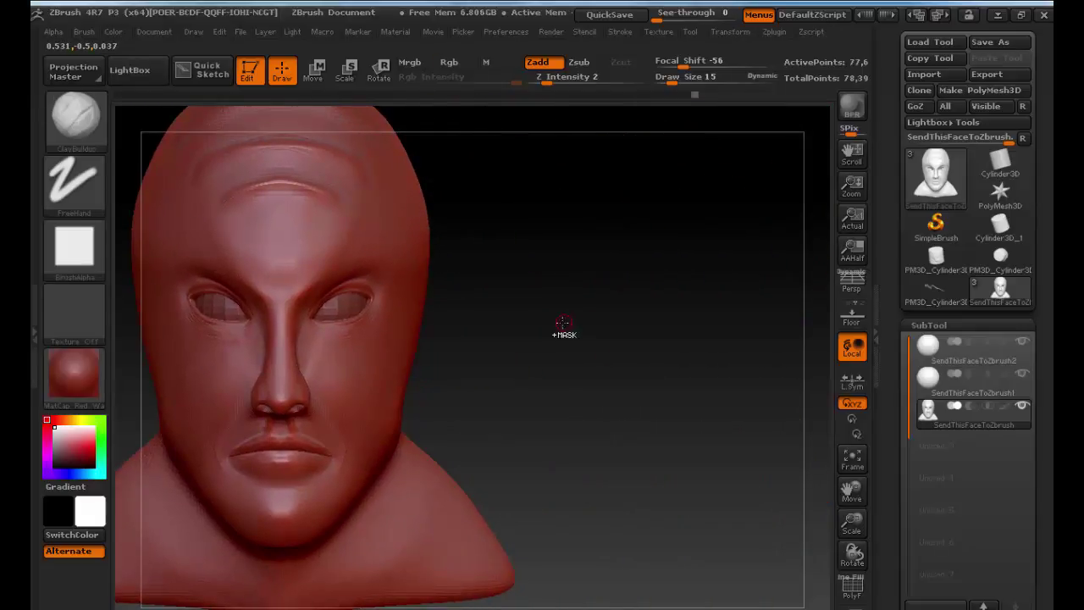
Step: Save the project as HeadZBrush_TTh in the scenes folder
{"action": "mouse_move", "coordinate": [562, 324]}
{"action": "right_mouse_down", "text": "ctrl"}
{"action": "mouse_move", "coordinate": [506, 305]}
{"action": "mouse_move", "coordinate": [496, 316]}
{"action": "right_mouse_up", "text": "ctrl"}
{"action": "key", "text": "ctrl+s"}
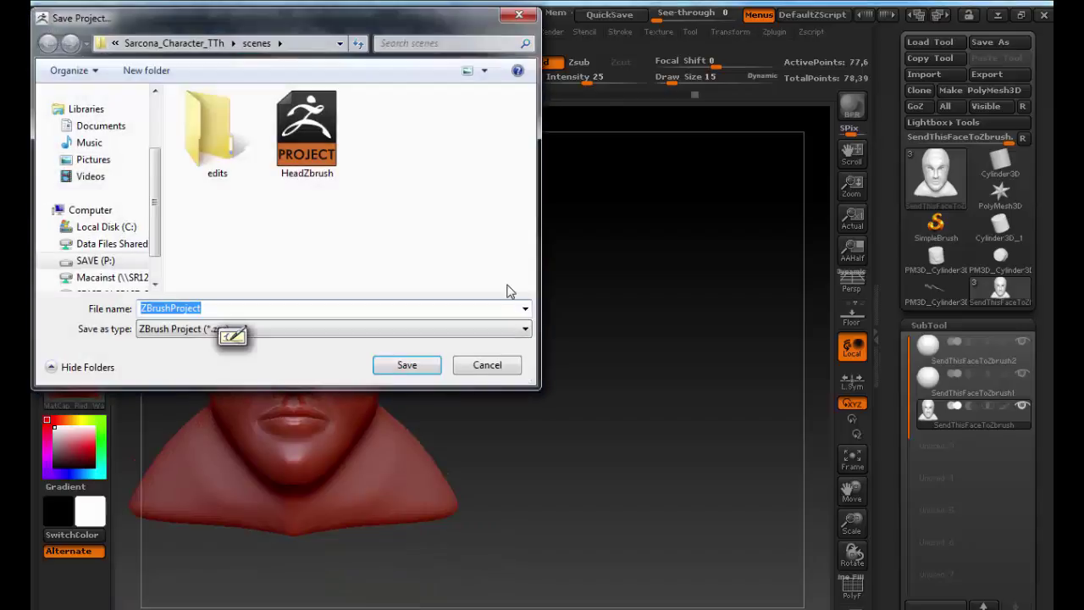
{"action": "type", "text": "HeadZ"}
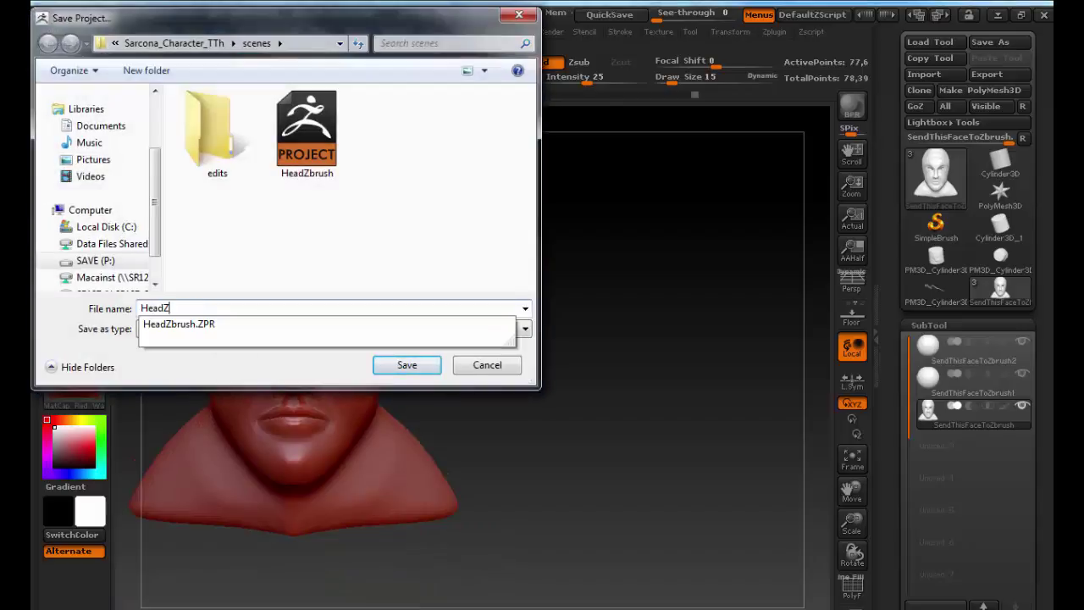
{"action": "type", "text": "Brush_TTh"}
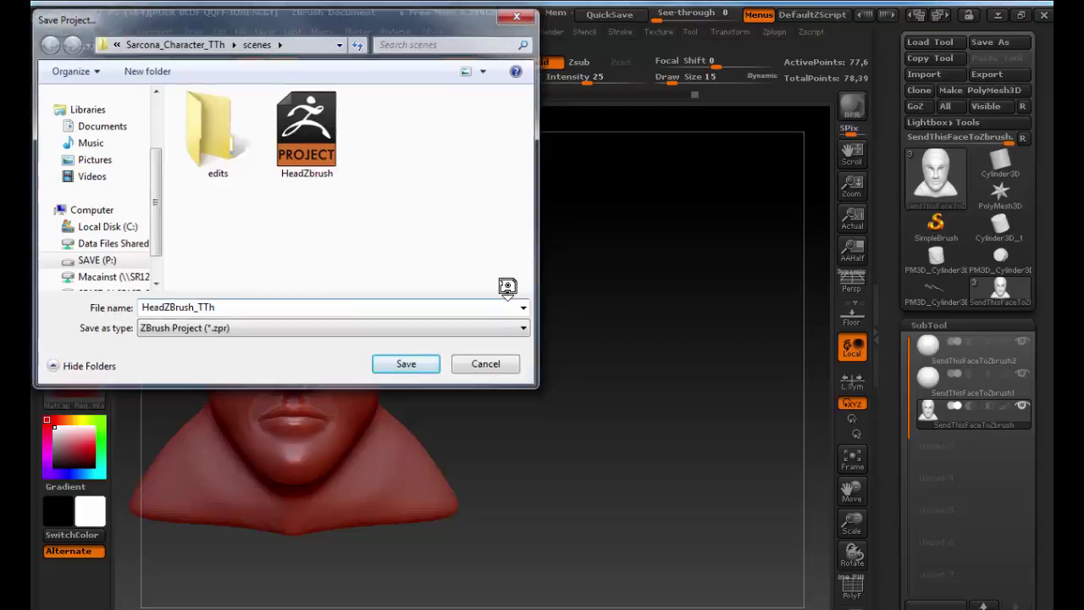
{"action": "key", "text": "Return"}
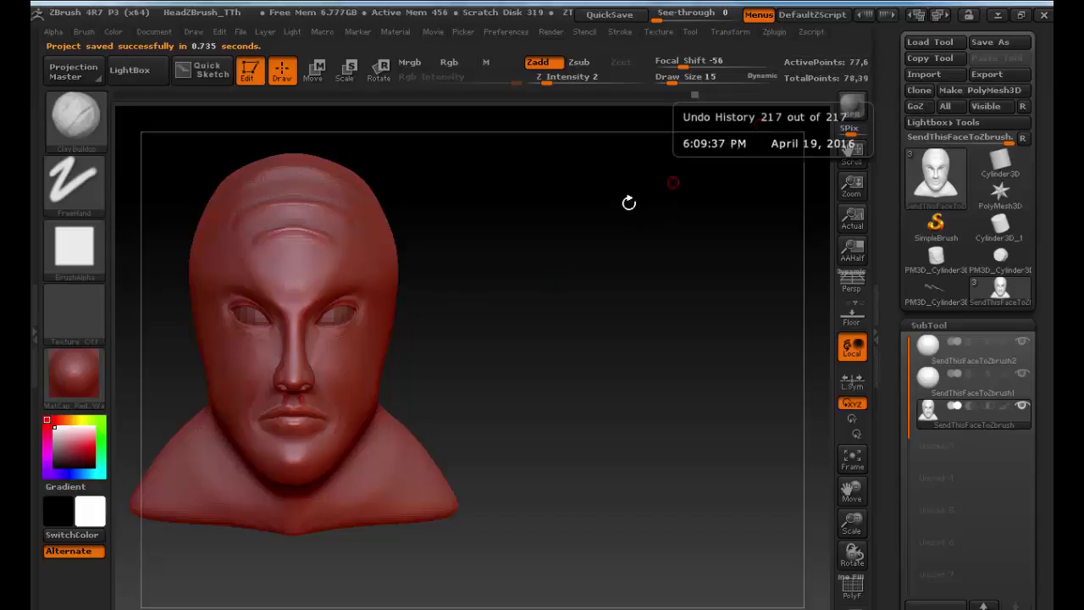
Step: Centre the whole head in view and save the project again over HeadZBrush_TTh
{"action": "key", "text": "ctrl"}
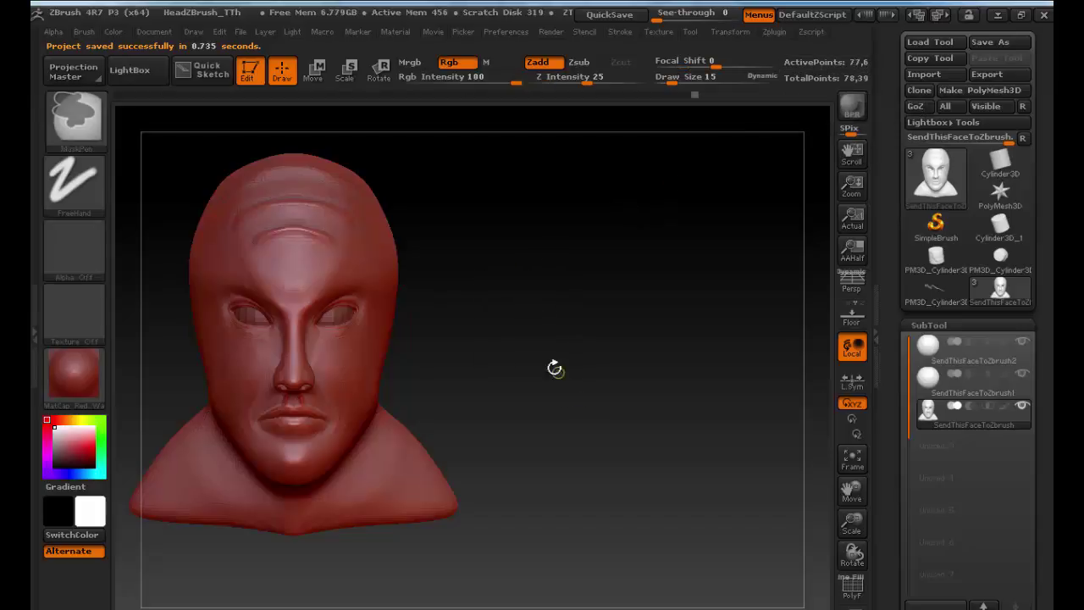
{"action": "mouse_move", "coordinate": [555, 368]}
{"action": "left_mouse_down", "text": "alt"}
{"action": "mouse_move", "coordinate": [550, 331]}
{"action": "mouse_move", "coordinate": [656, 399]}
{"action": "mouse_move", "coordinate": [710, 385]}
{"action": "left_mouse_up", "text": "alt"}
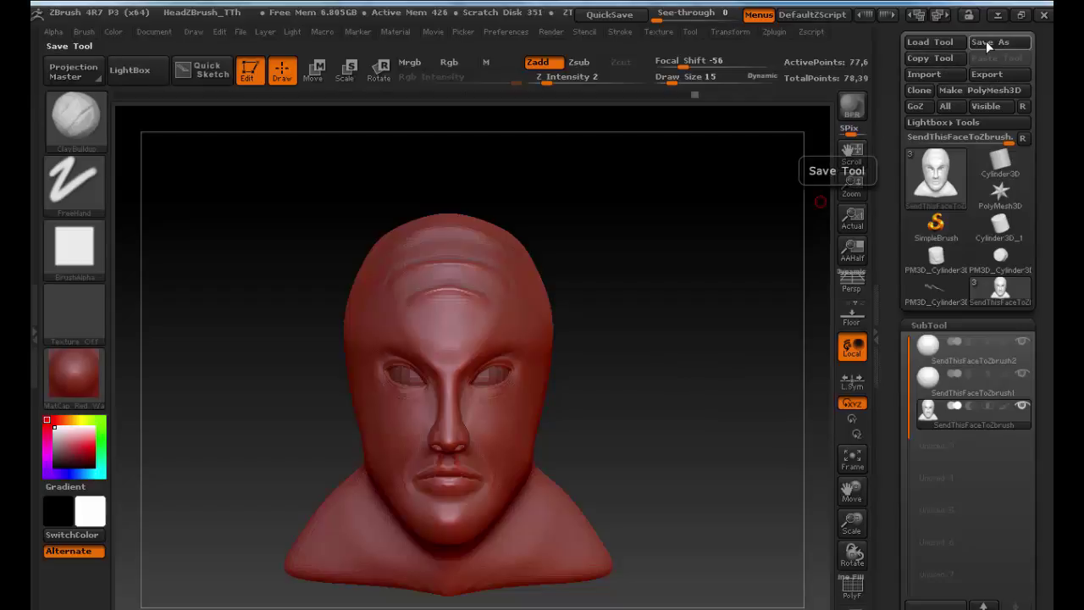
{"action": "left_click", "coordinate": [168, 34]}
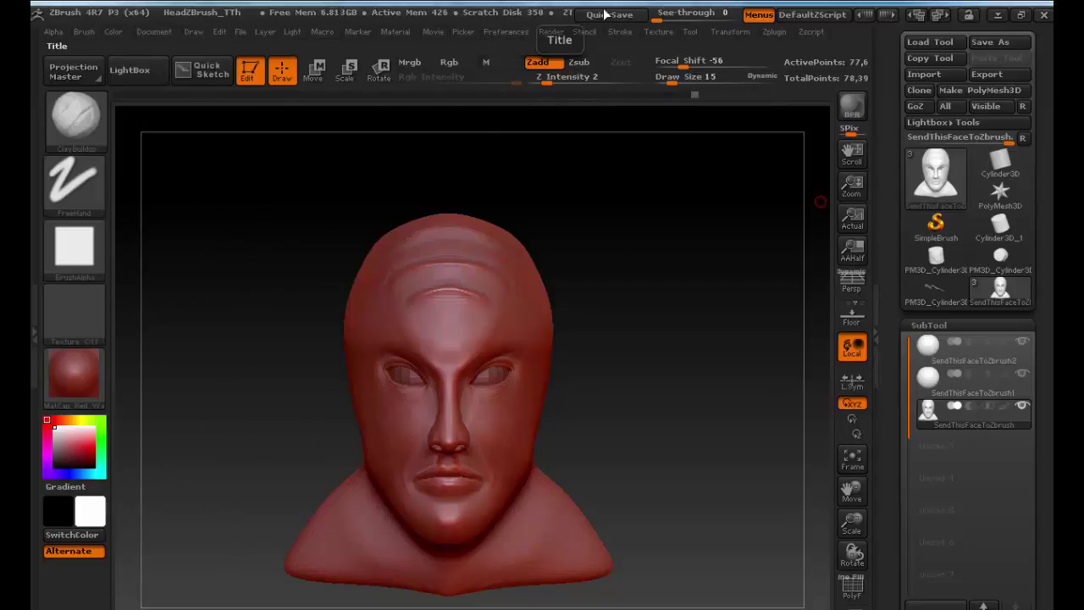
{"action": "left_click", "coordinate": [635, 17]}
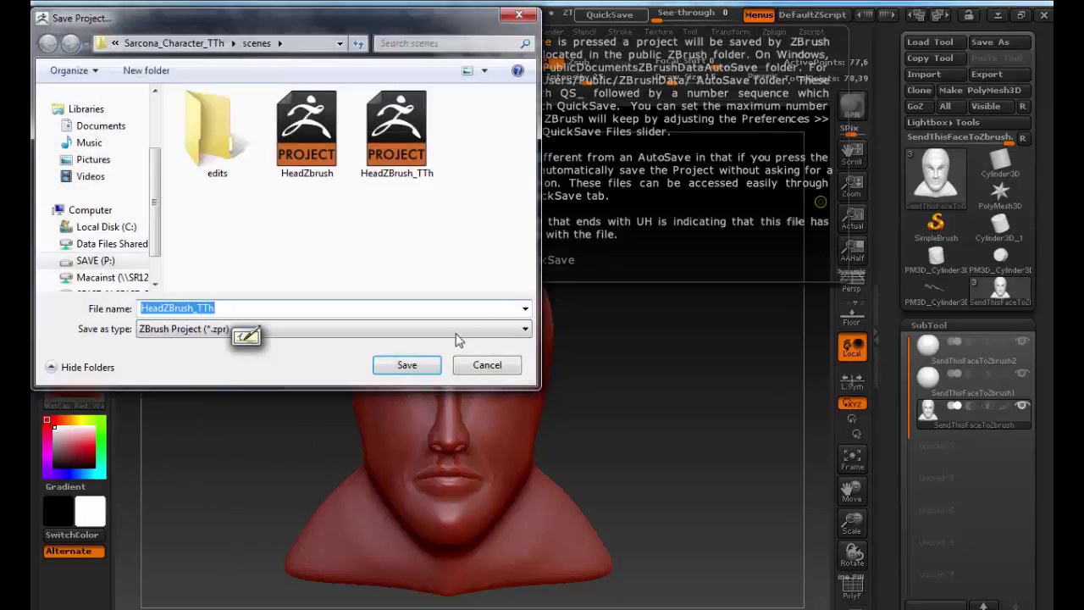
{"action": "left_click", "coordinate": [407, 364]}
{"action": "left_click", "coordinate": [592, 320]}
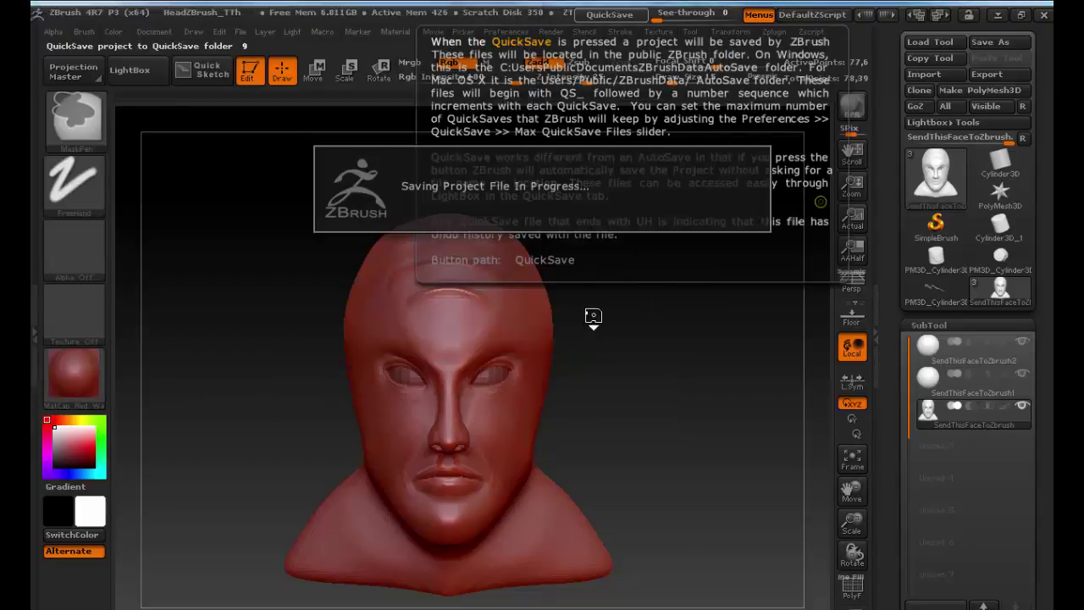